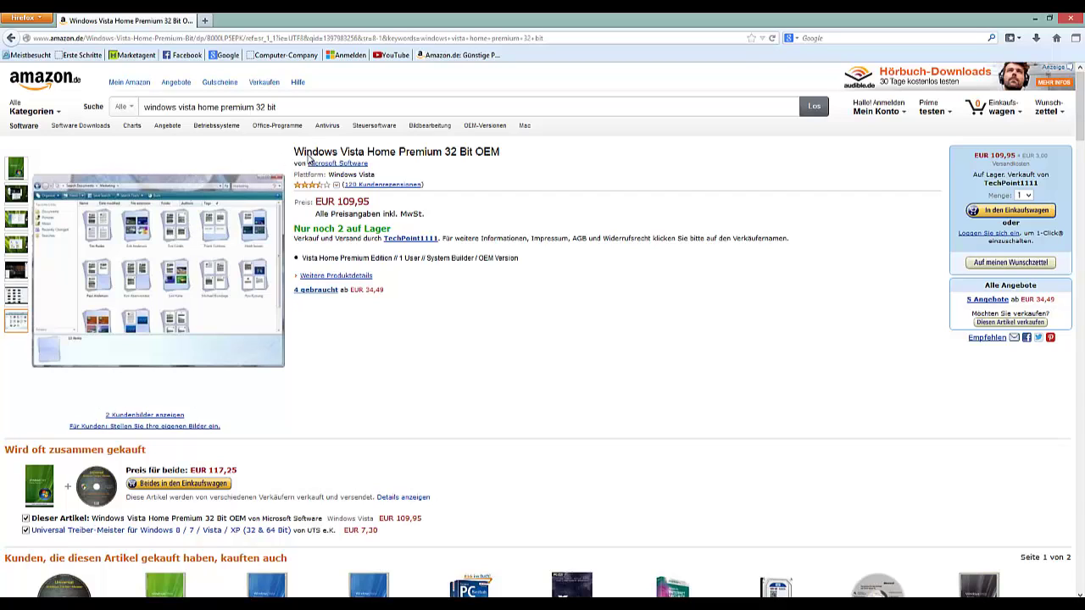
drag(294, 152, 502, 154)
click(518, 156)
Step: Open Google in a new browser tab and search for "virtual box"
click(206, 23)
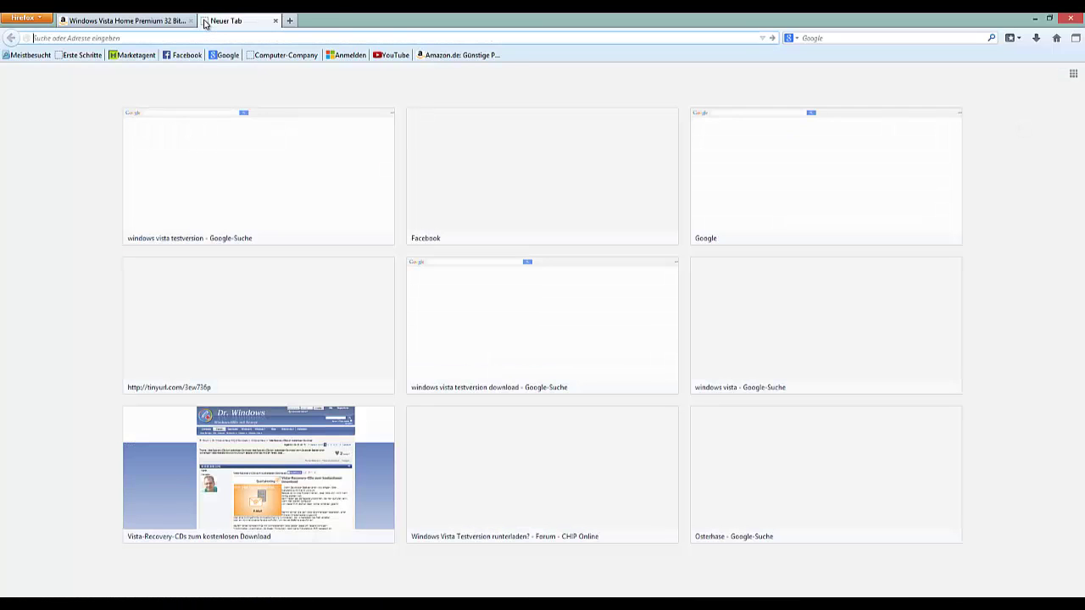
click(229, 56)
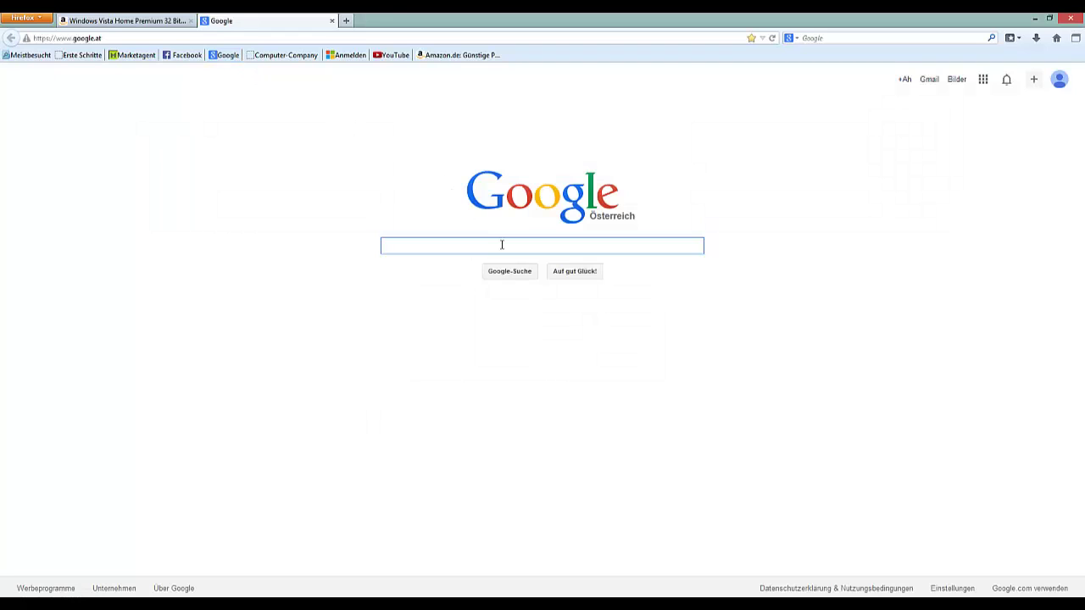
text(vir)
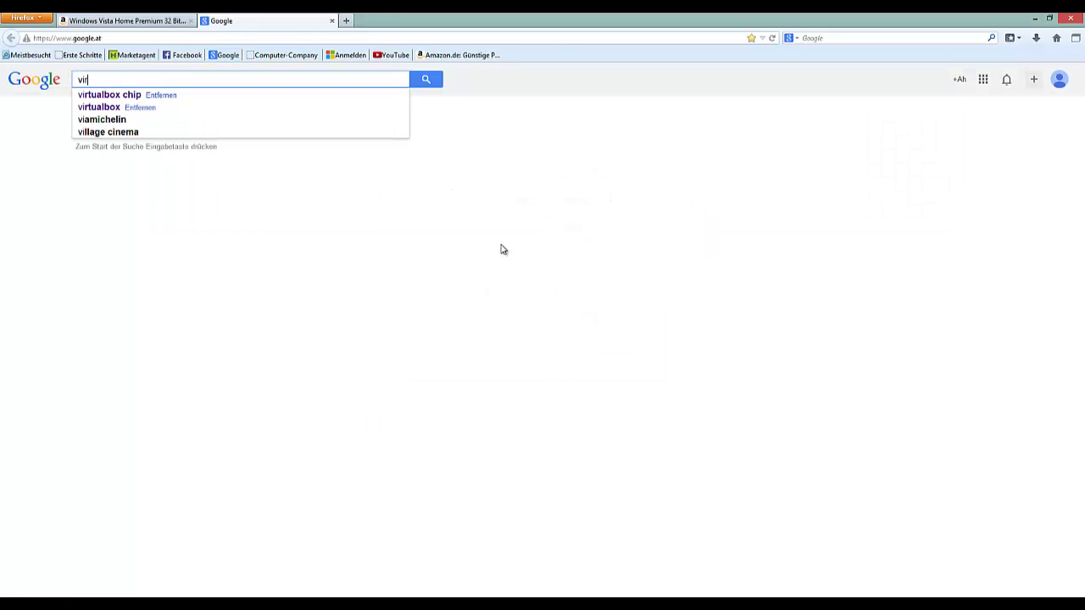
text(tual)
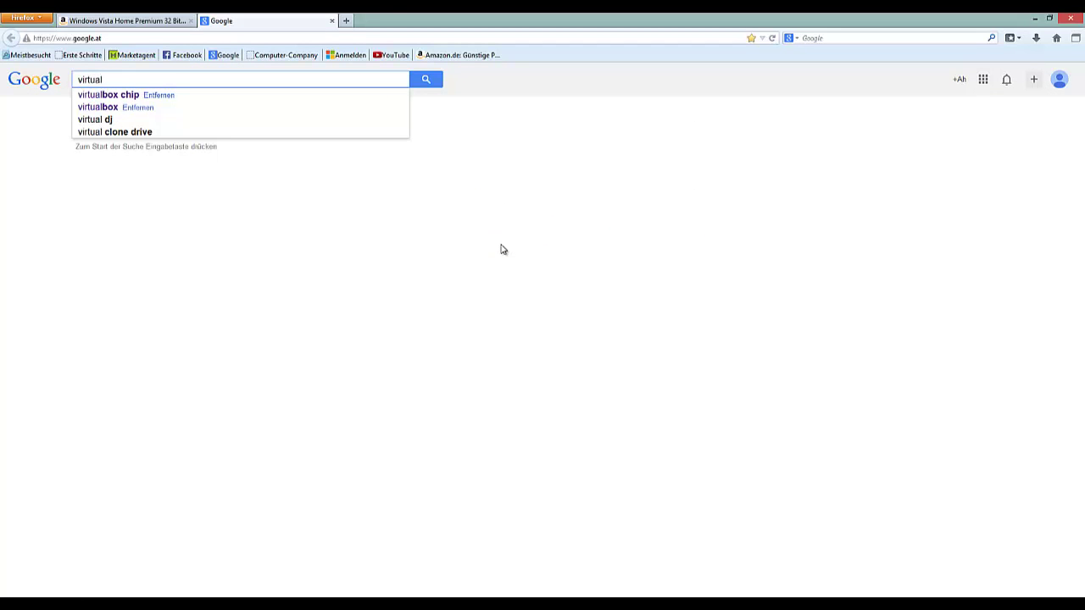
text( box)
key(Return)
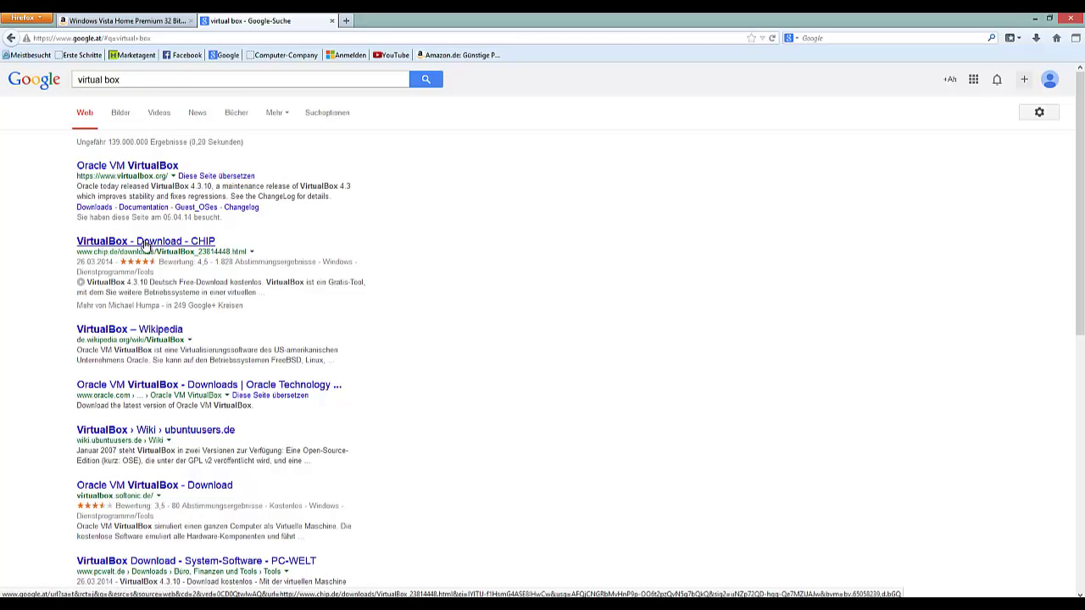
Step: Open CHIP's VirtualBox download page from the search results and view the program's download section
click(171, 247)
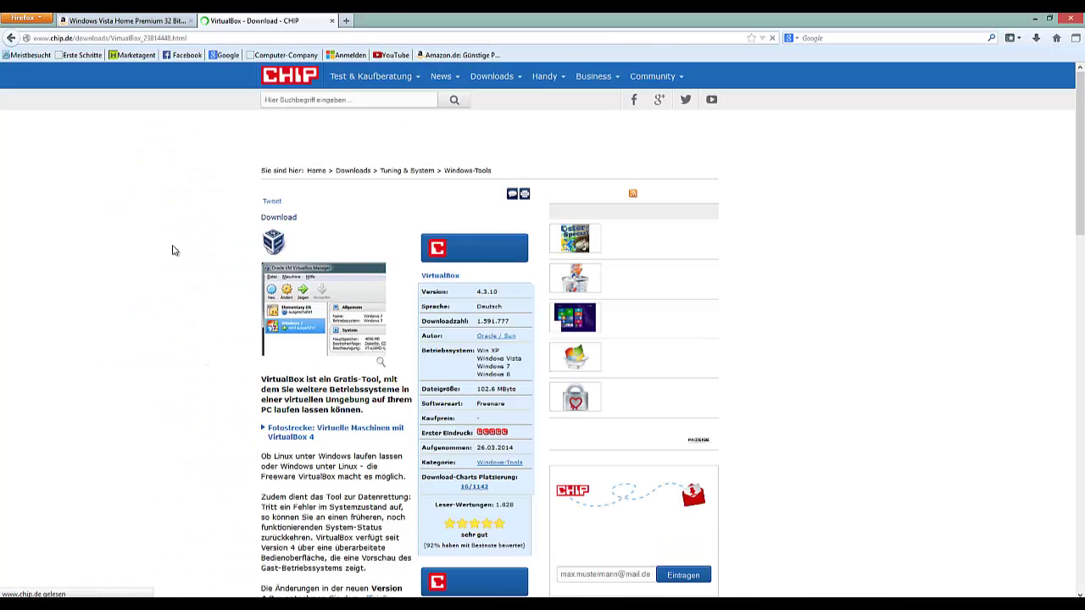
scroll(373, 321, down, 3)
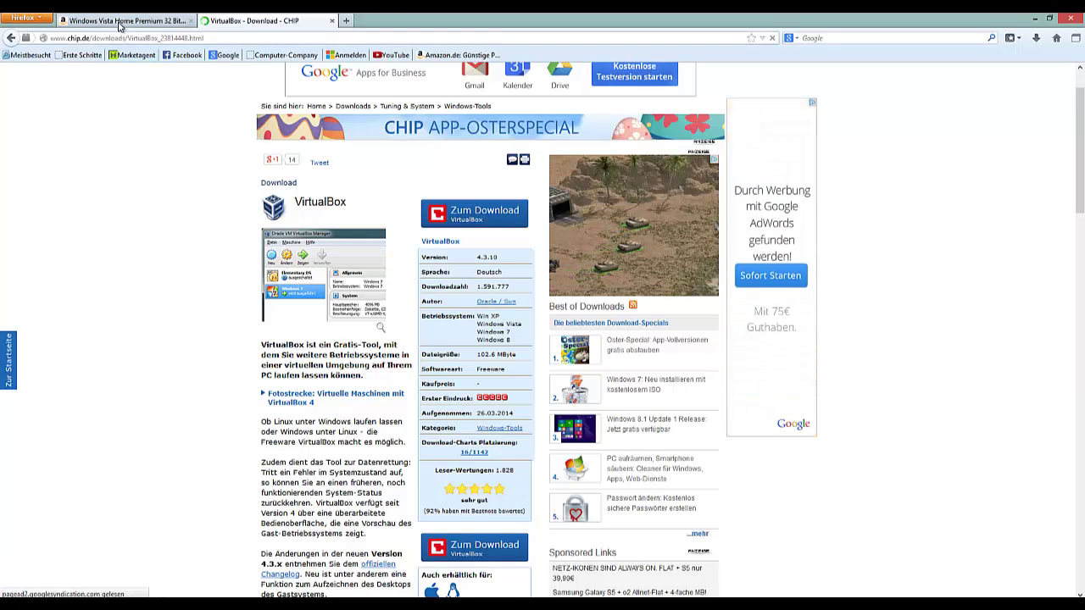
drag(291, 210, 355, 205)
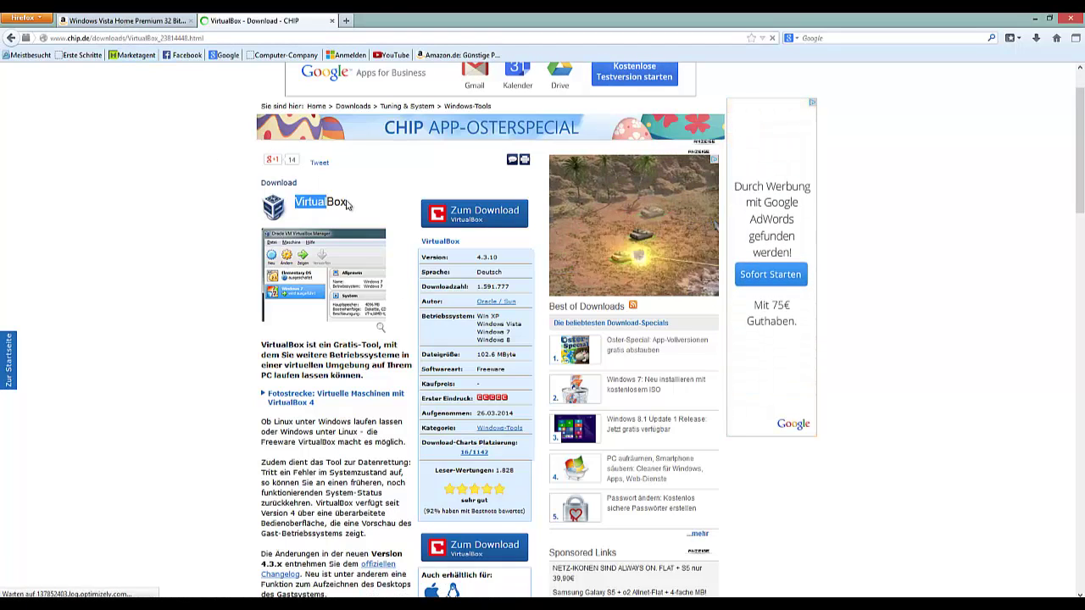
Step: Return to the Amazon listing for Windows Vista Home Premium 32 Bit OEM and look at its title
click(156, 17)
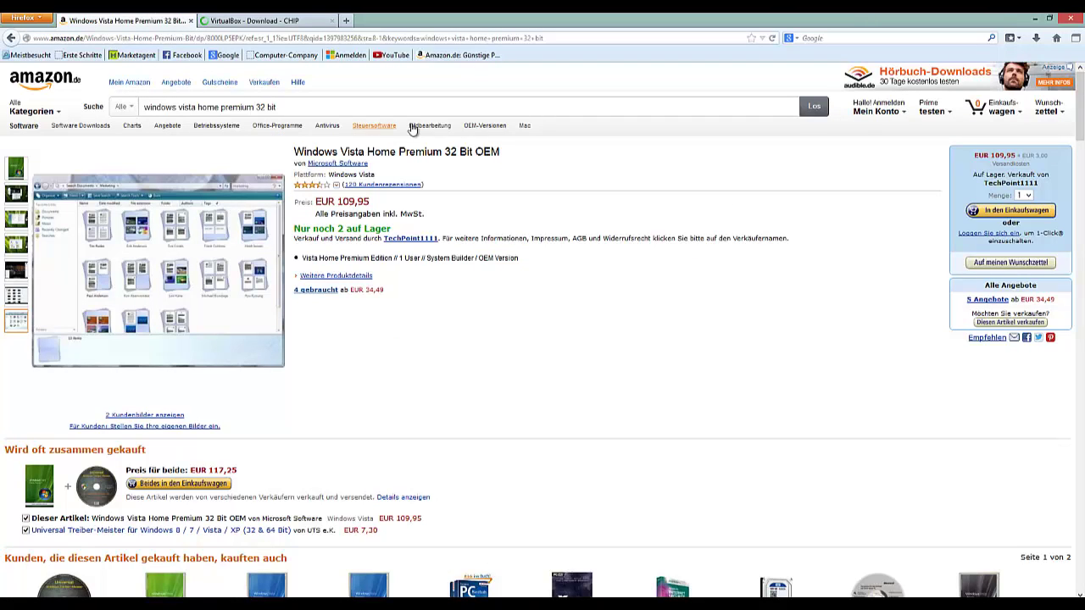
drag(519, 157, 288, 157)
click(399, 206)
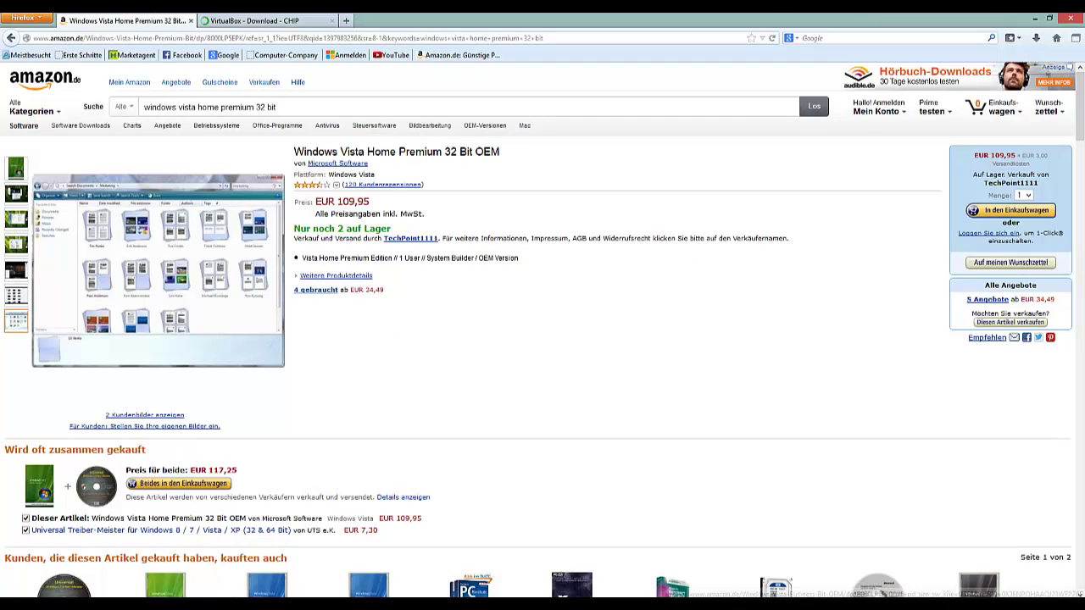
Step: Switch to Oracle VM VirtualBox Manager and view the details of the existing Linux and windows 7 machines
key(alt+Tab)
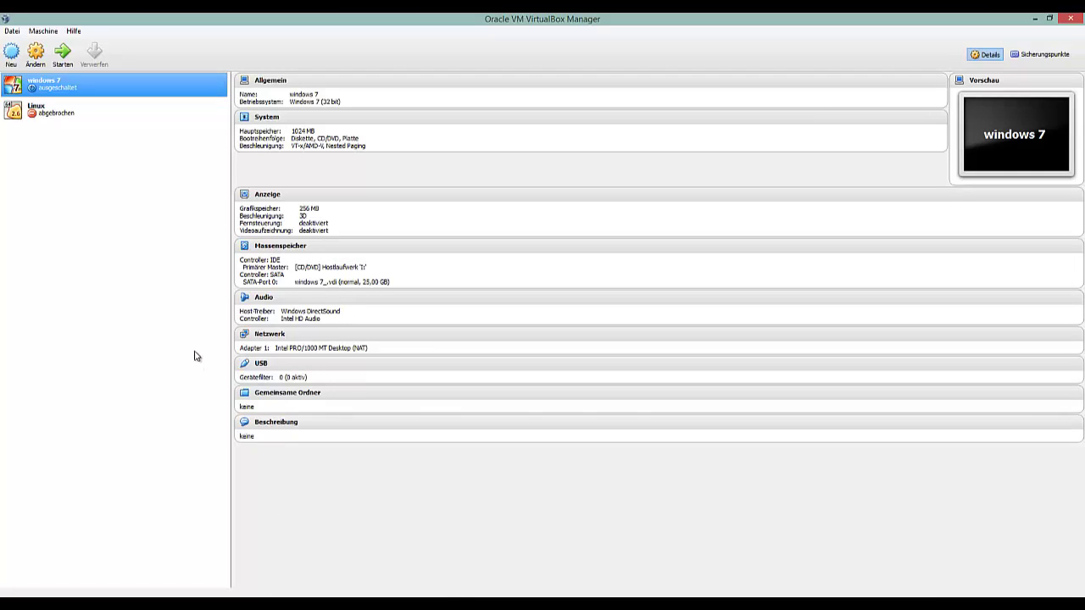
click(51, 115)
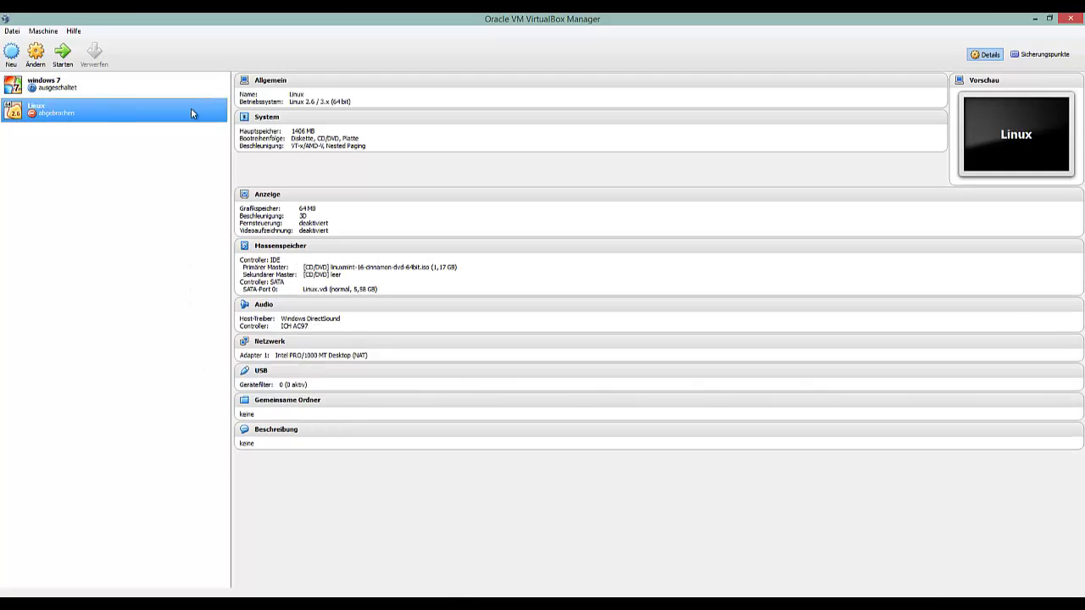
click(128, 92)
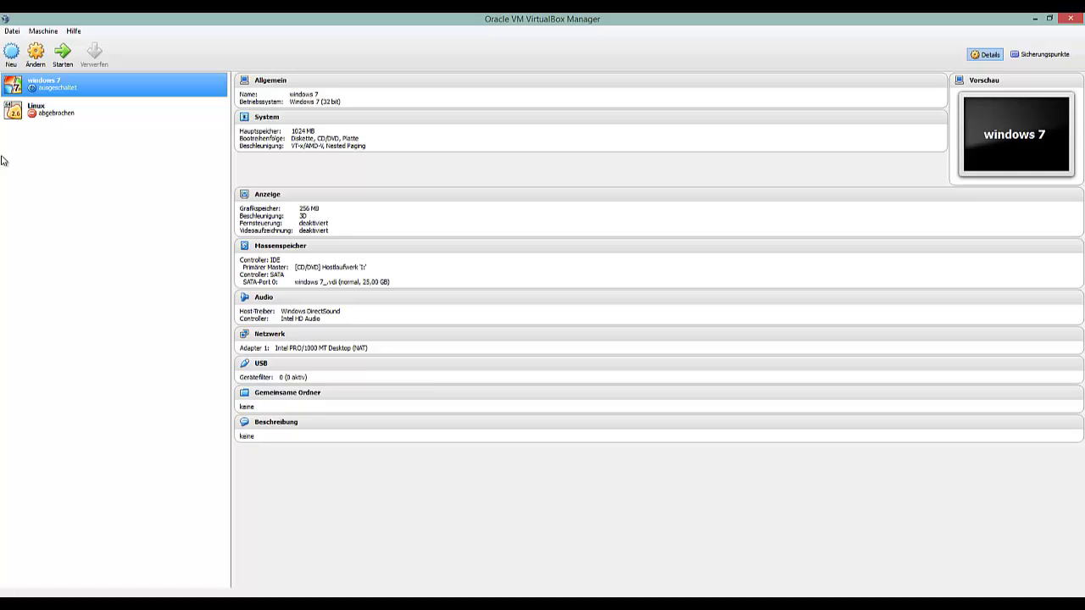
Step: Start a new virtual machine named Windows Vista with type Microsoft Windows and version Windows Vista (64 bit)
click(10, 54)
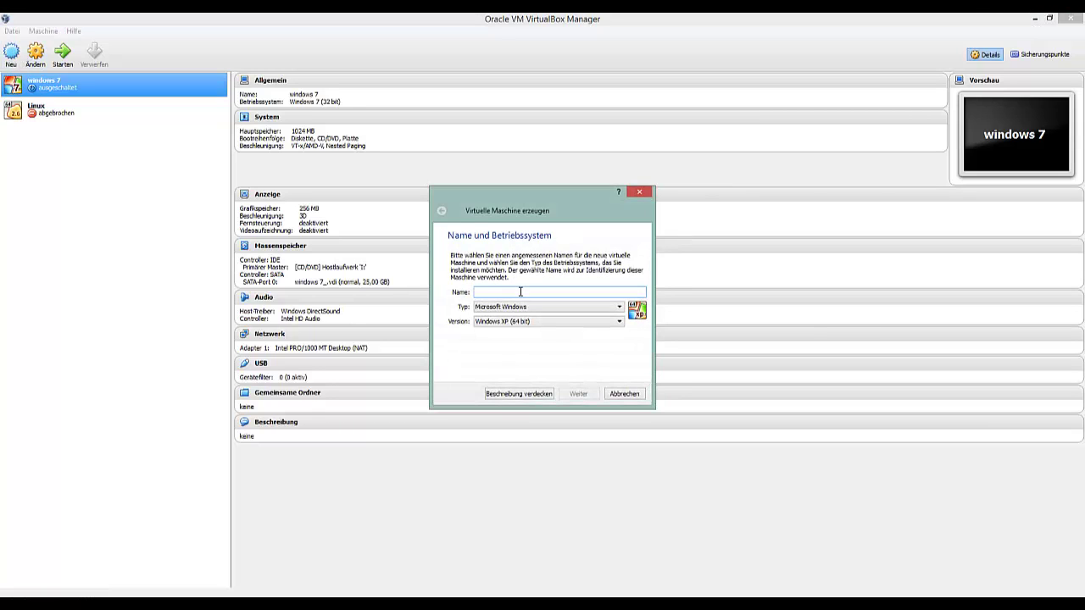
text(Windows Vista)
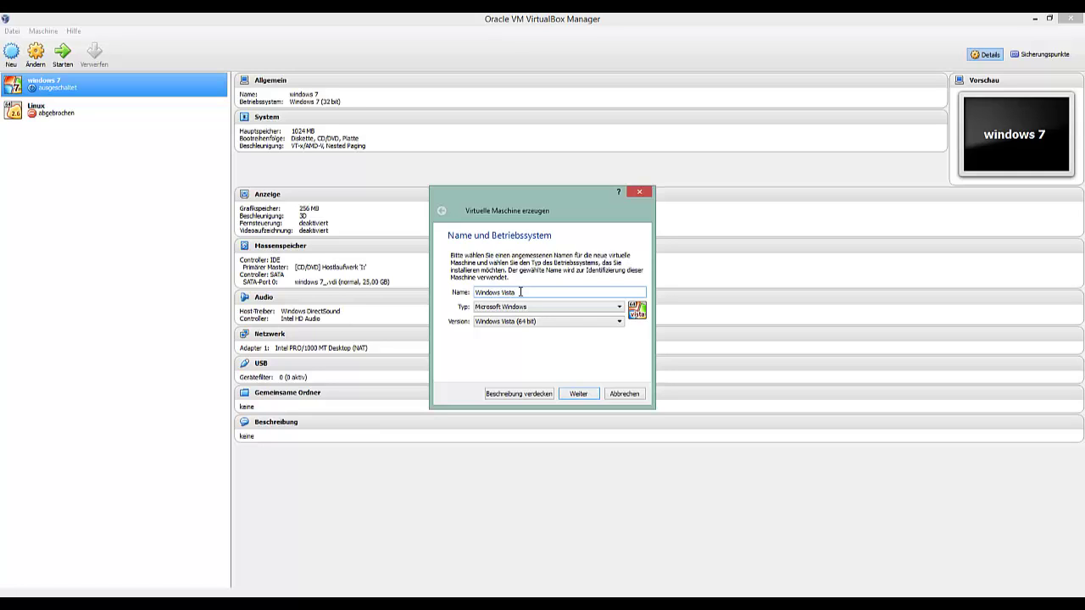
click(579, 395)
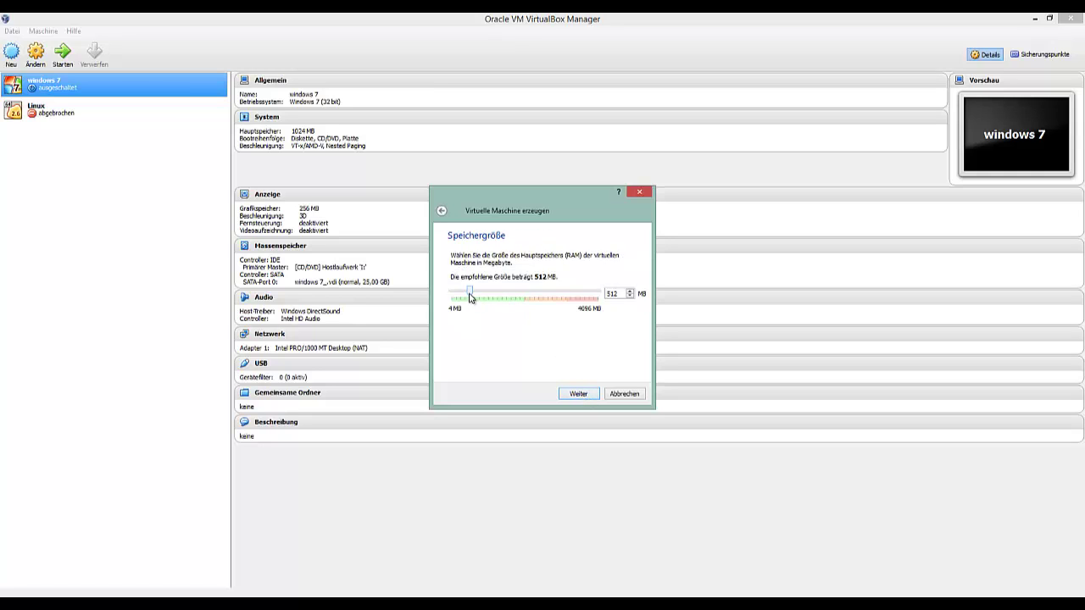
Step: Set the new machine's memory size to 1024 MB and proceed to the hard disk setup
drag(471, 296, 494, 298)
drag(620, 293, 603, 293)
text(1024)
click(579, 394)
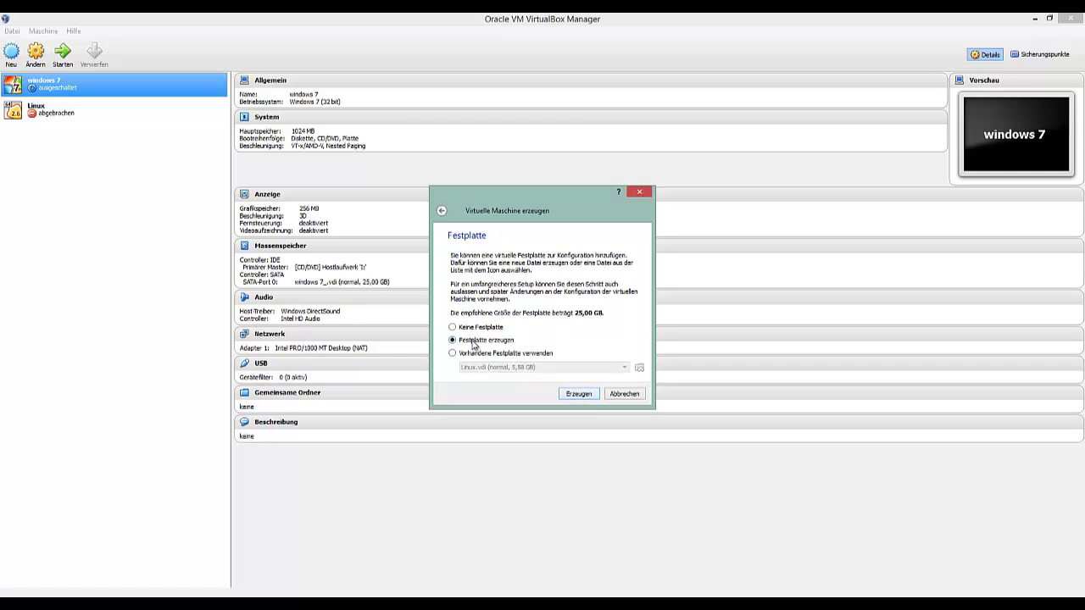
Step: Create a new fixed-size VDI hard disk named Windows Vista with a size of 15,17 GB
click(579, 395)
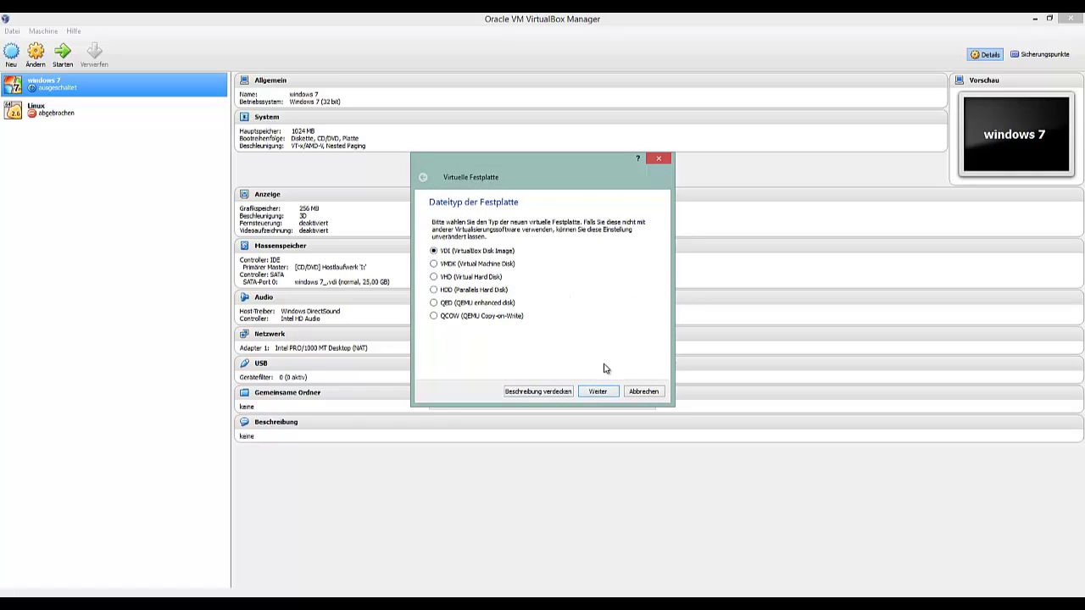
click(599, 391)
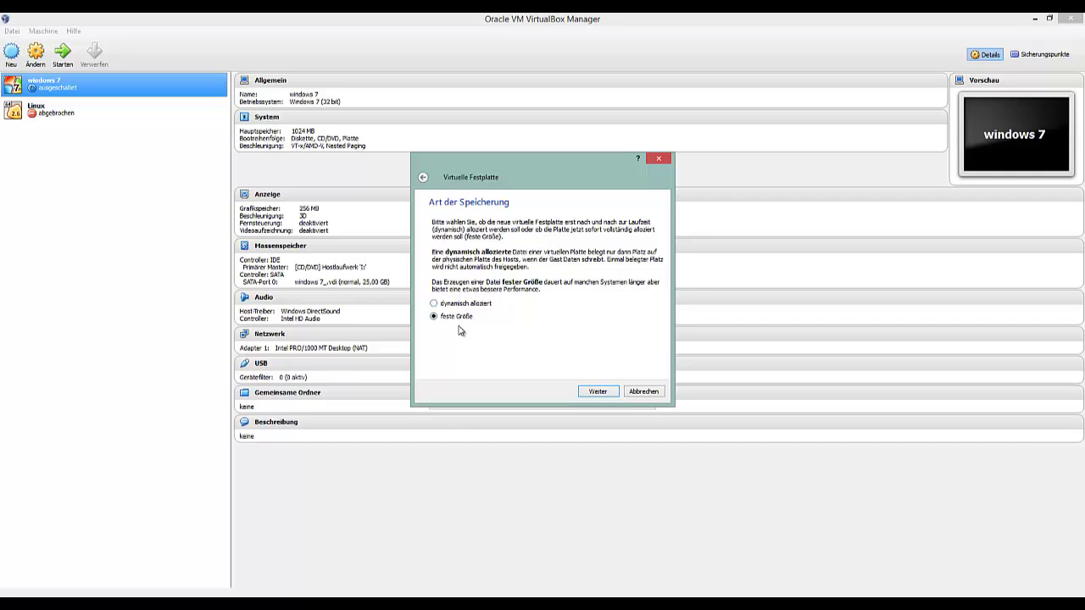
click(445, 305)
click(605, 392)
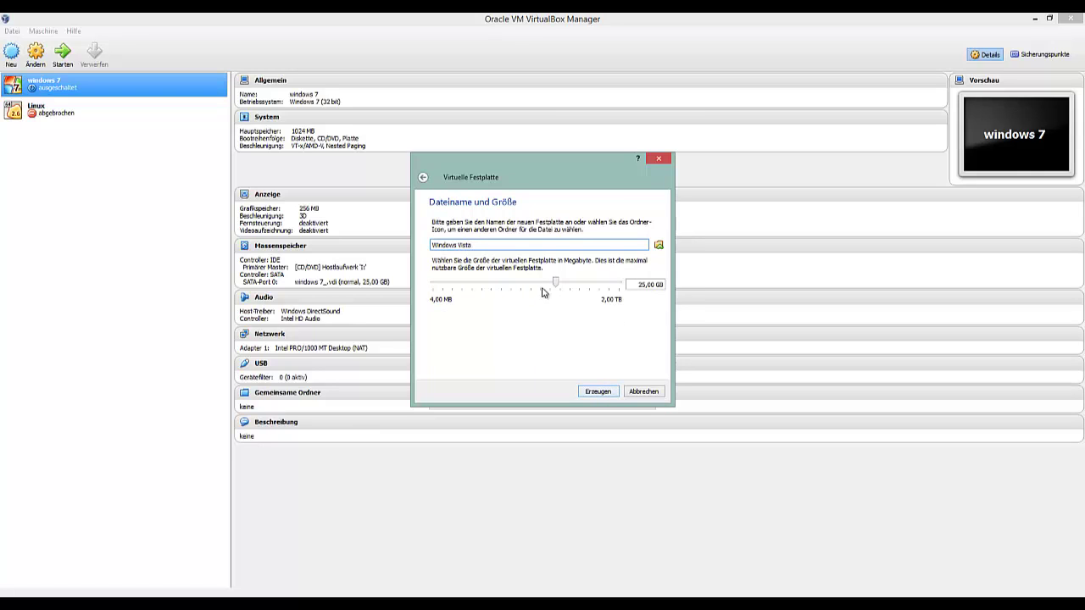
drag(555, 282, 550, 284)
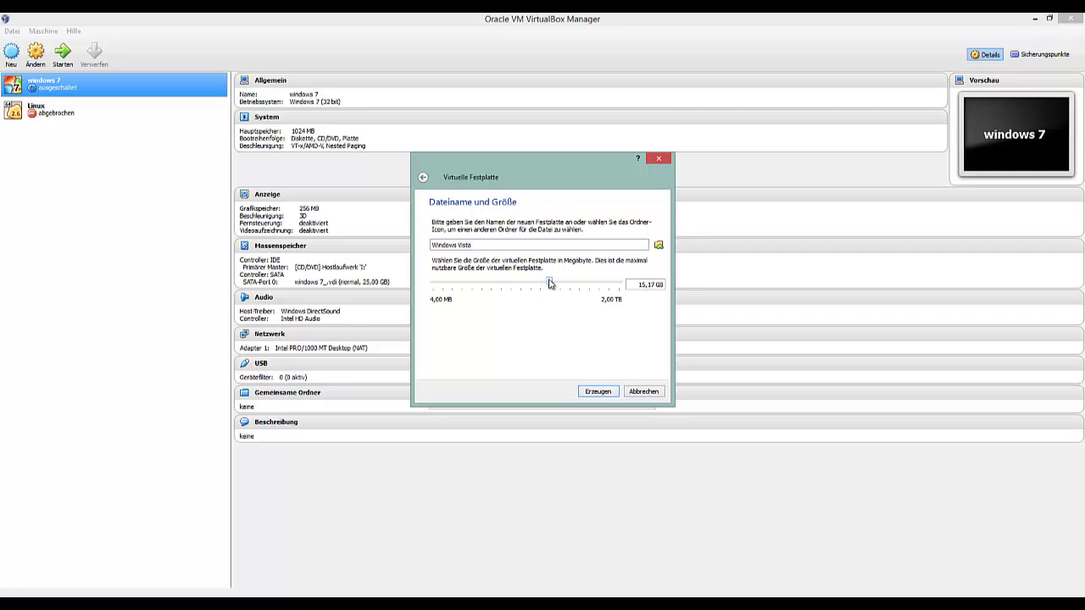
click(597, 393)
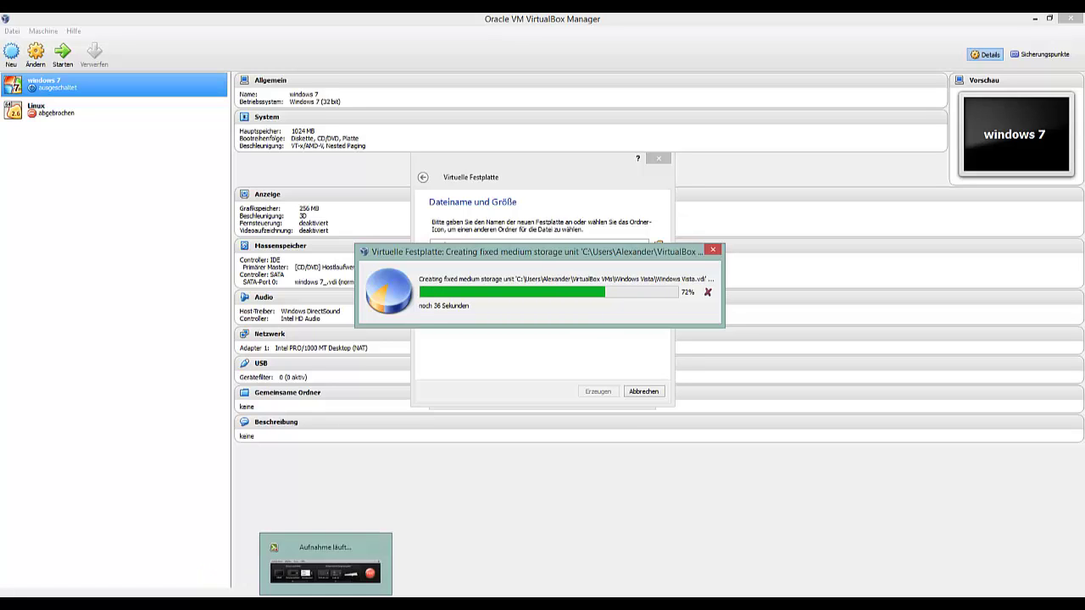
click(325, 564)
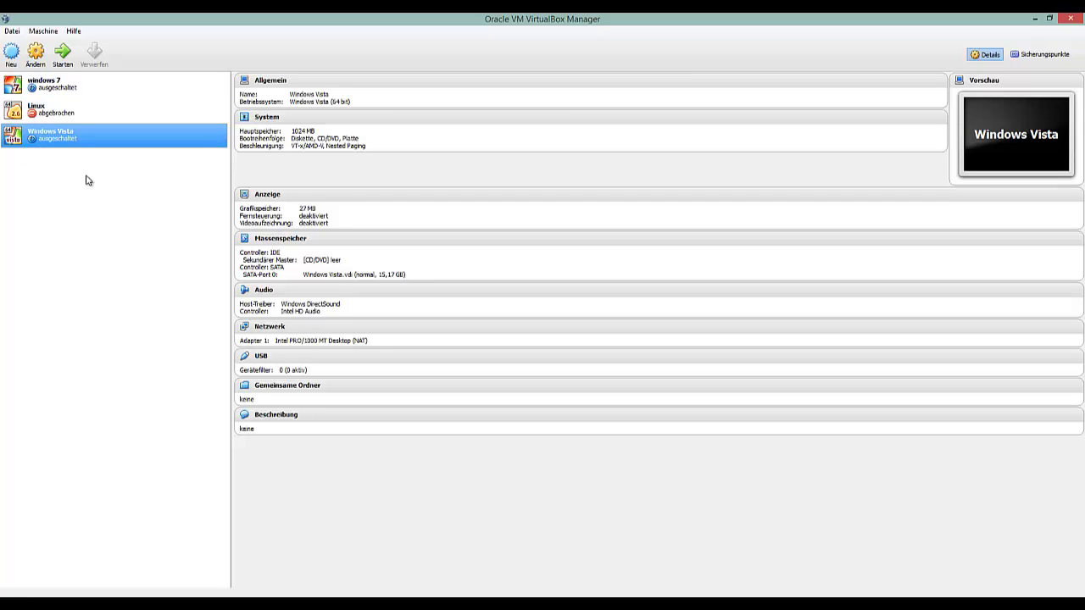
Step: Open the Windows Vista machine's system settings and toggle the IO-APIC and EFI options
click(39, 64)
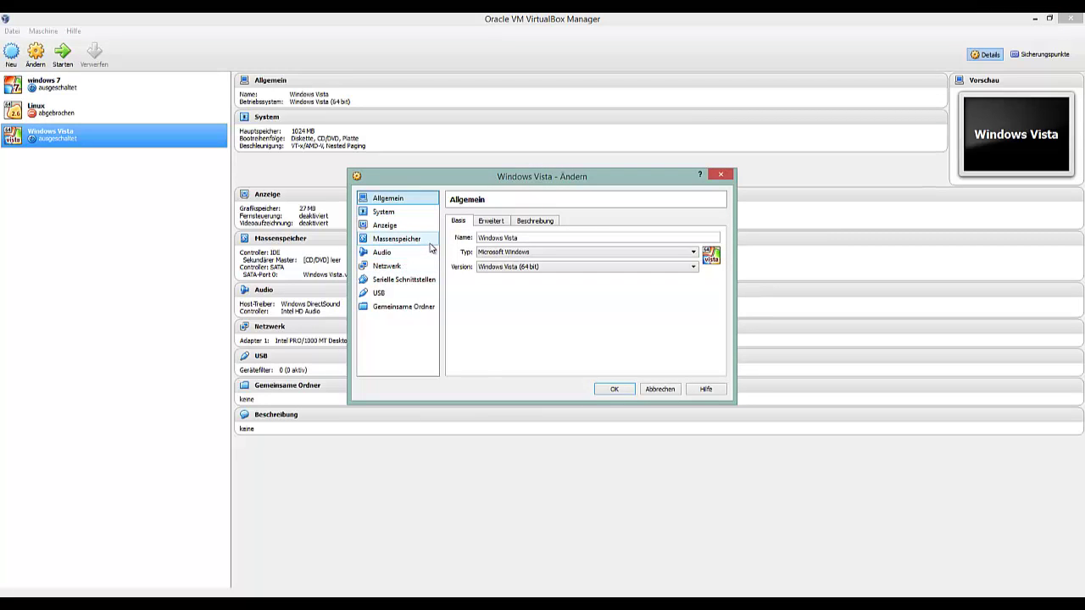
click(415, 215)
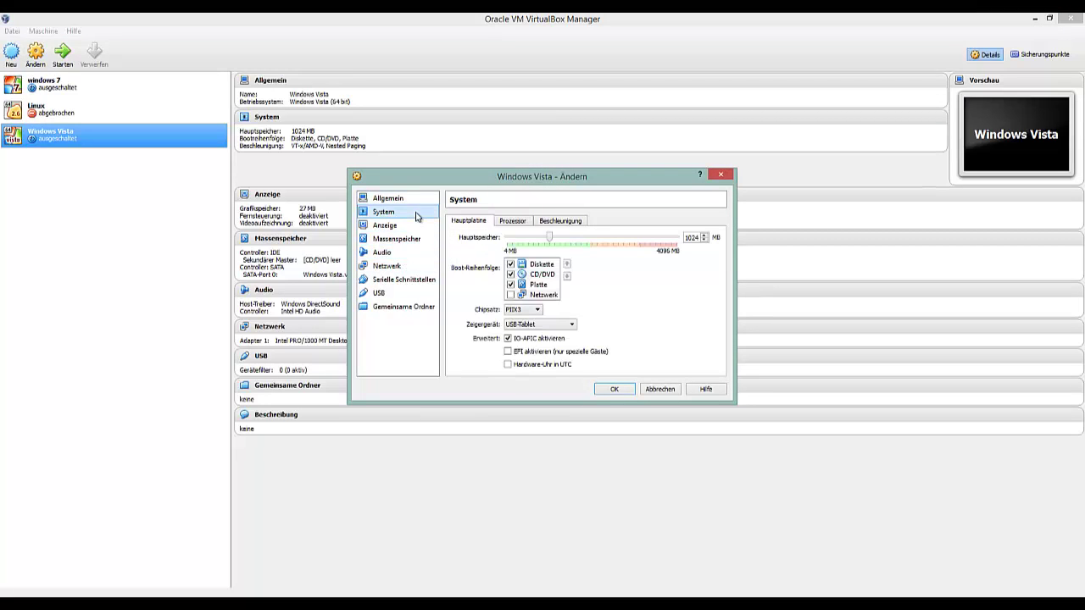
click(509, 339)
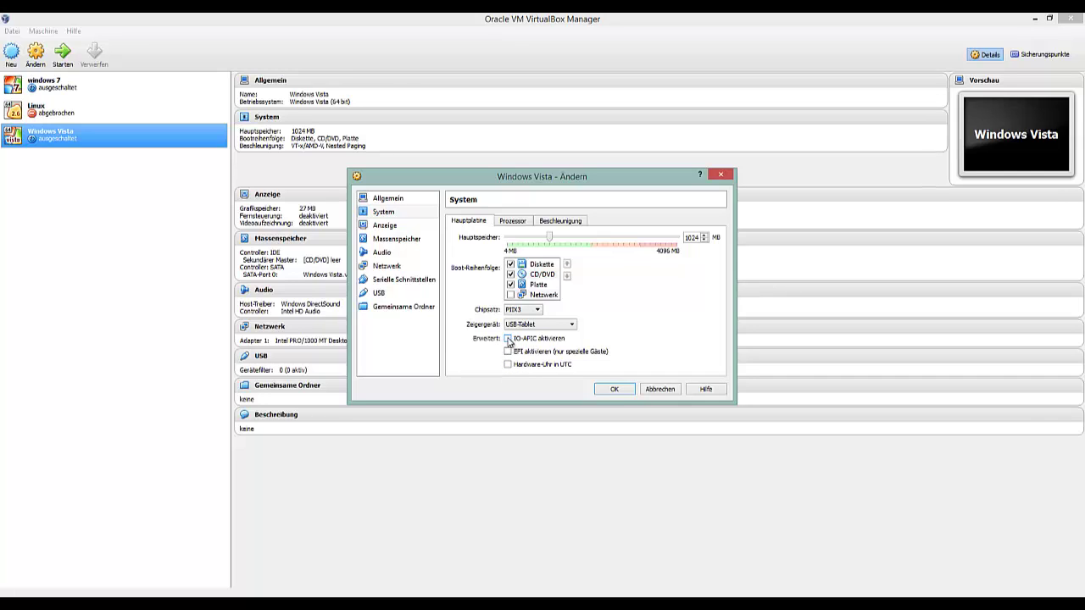
click(509, 339)
click(508, 352)
click(507, 352)
click(509, 339)
Step: Readjust the Windows Vista machine's main memory to 1024 MB
drag(548, 238, 560, 238)
drag(695, 237, 673, 238)
text(024)
Step: In the machine's storage settings, assign the empty CD/DVD drive on the IDE controller to Primärer Master
click(412, 239)
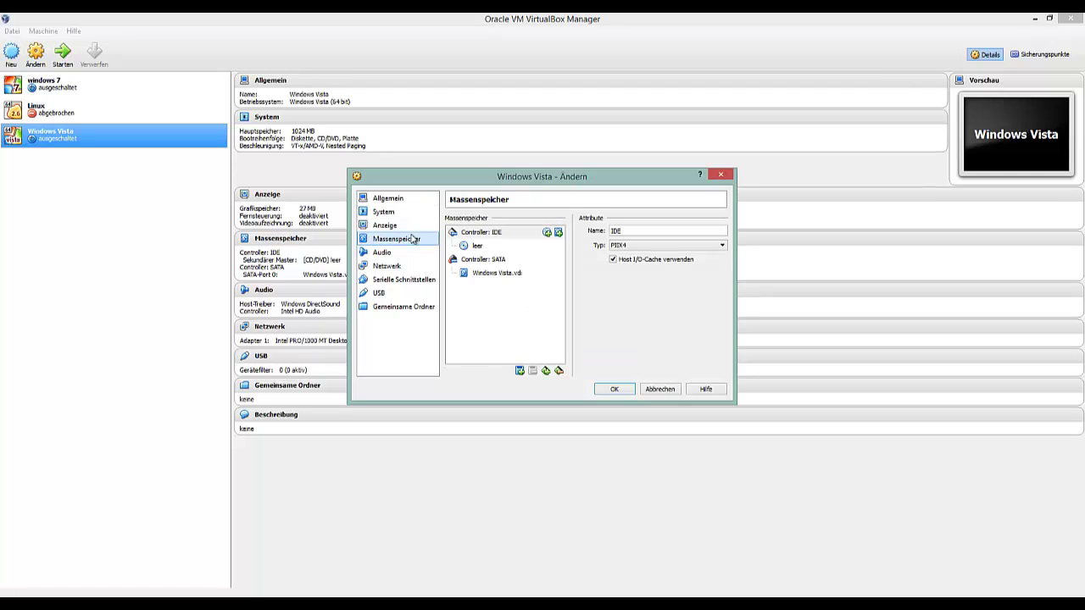
click(488, 247)
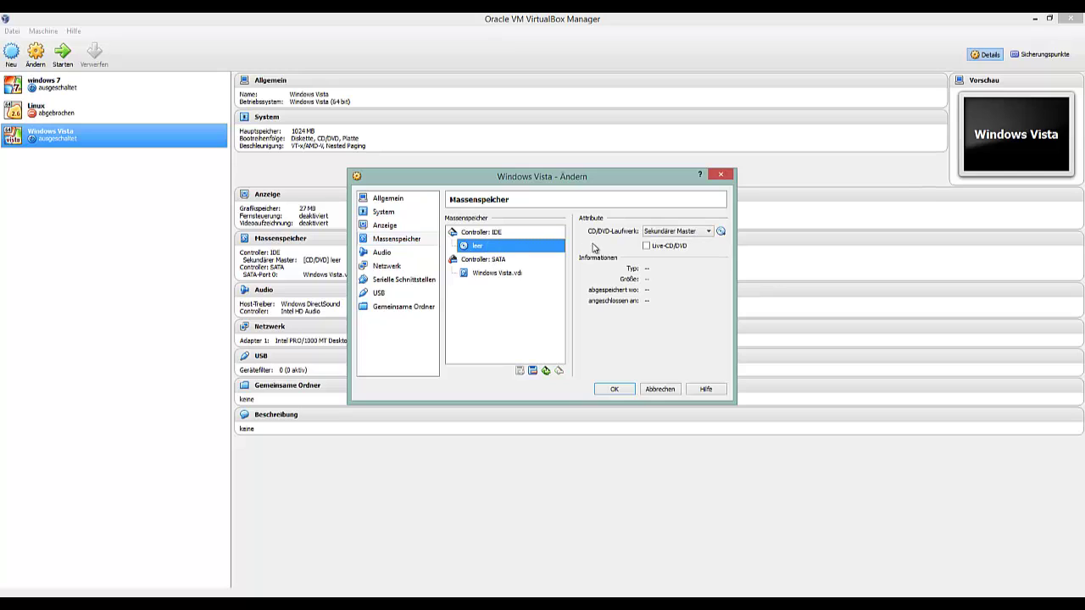
click(506, 274)
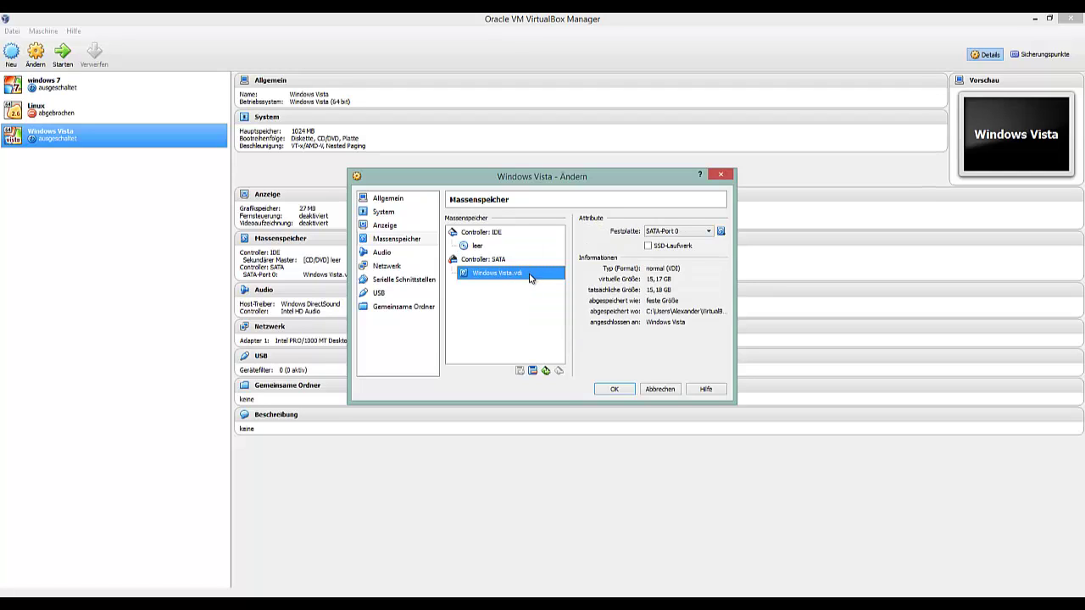
click(509, 247)
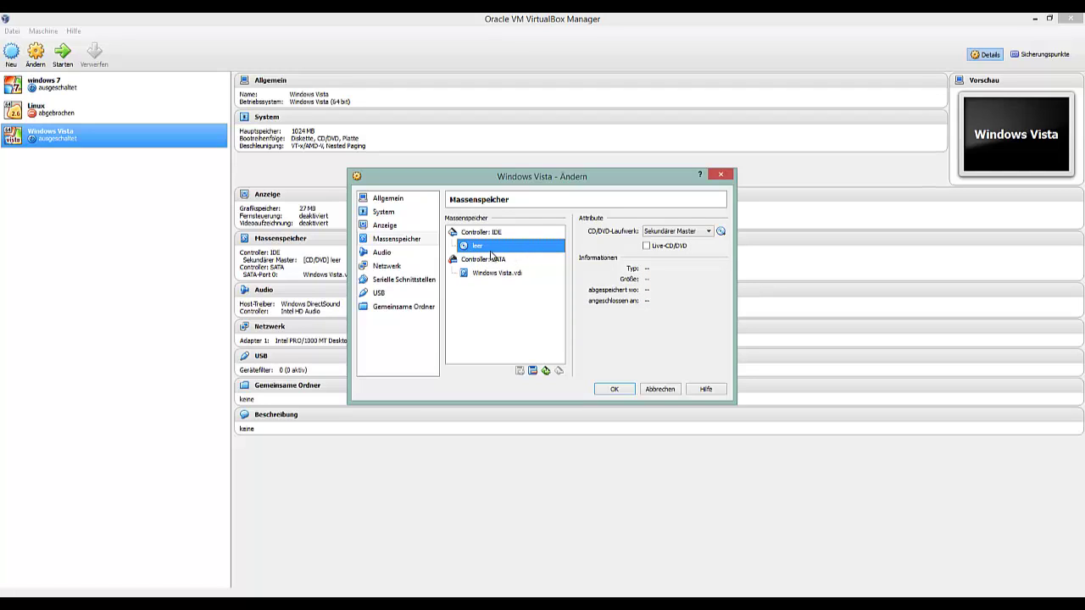
click(720, 231)
click(706, 233)
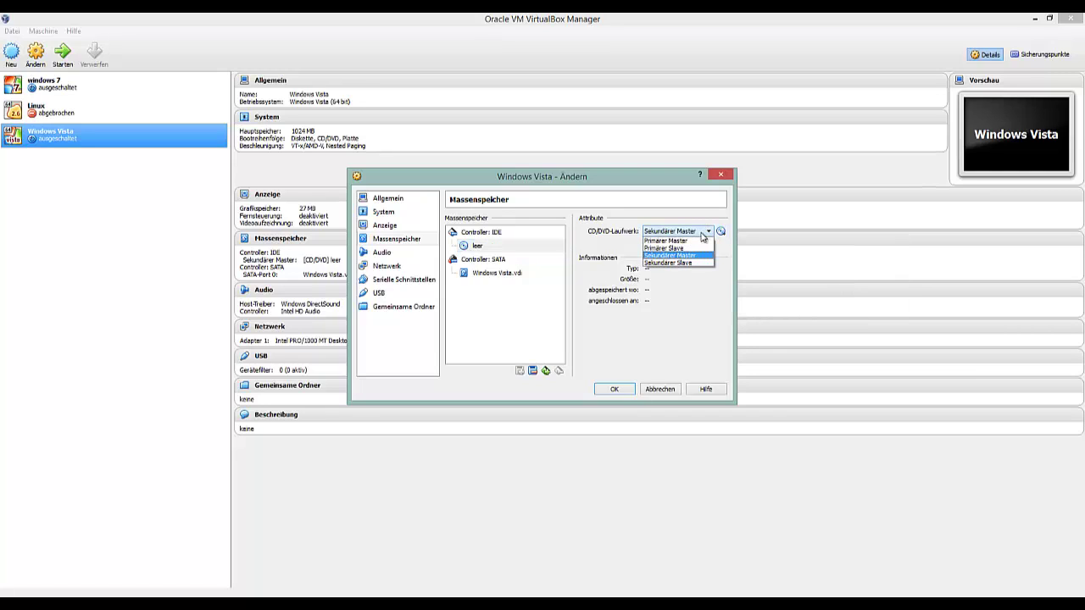
click(687, 242)
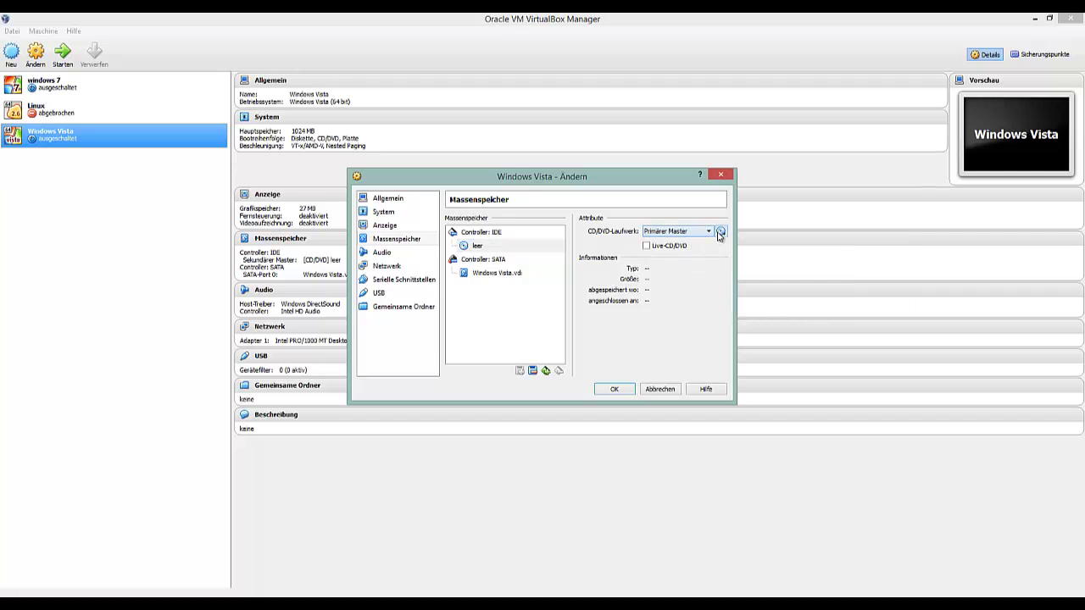
Step: Try to choose the X15-65741 image from Downloads as the medium for the empty virtual CD/DVD drive
click(721, 232)
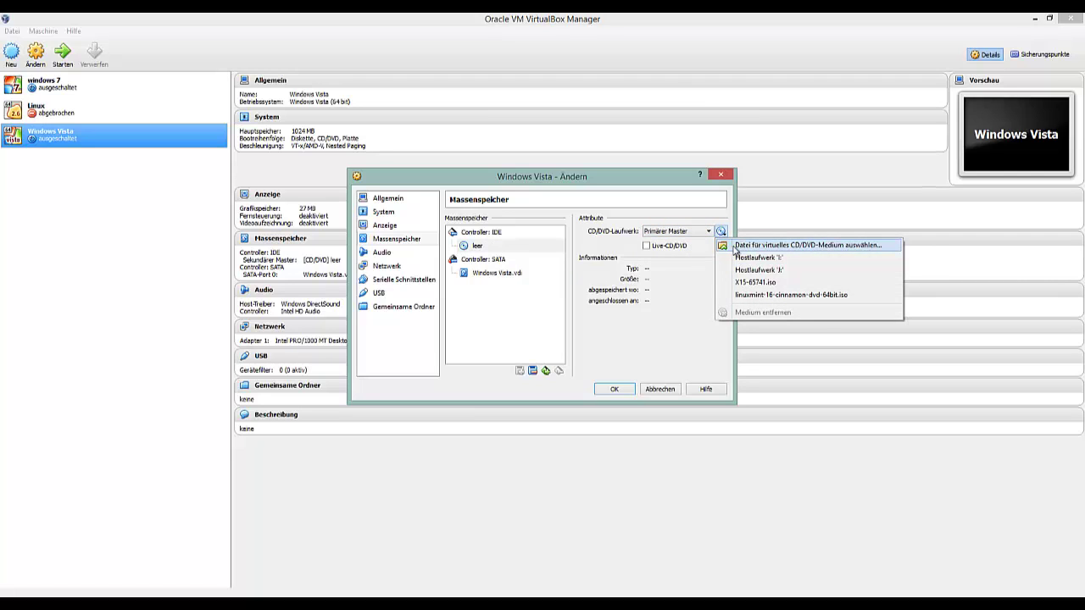
click(734, 248)
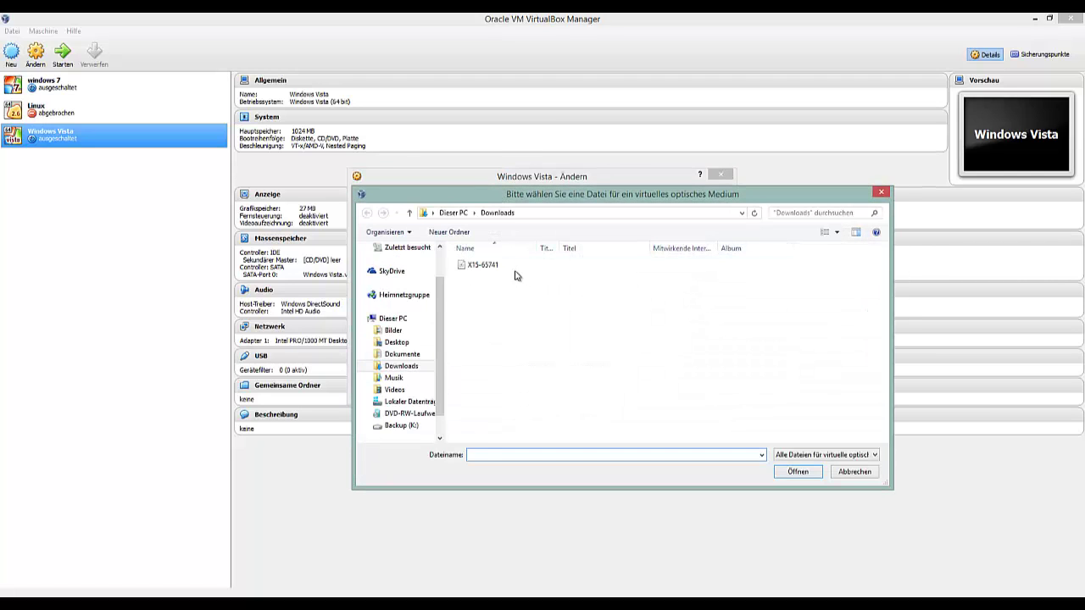
click(500, 267)
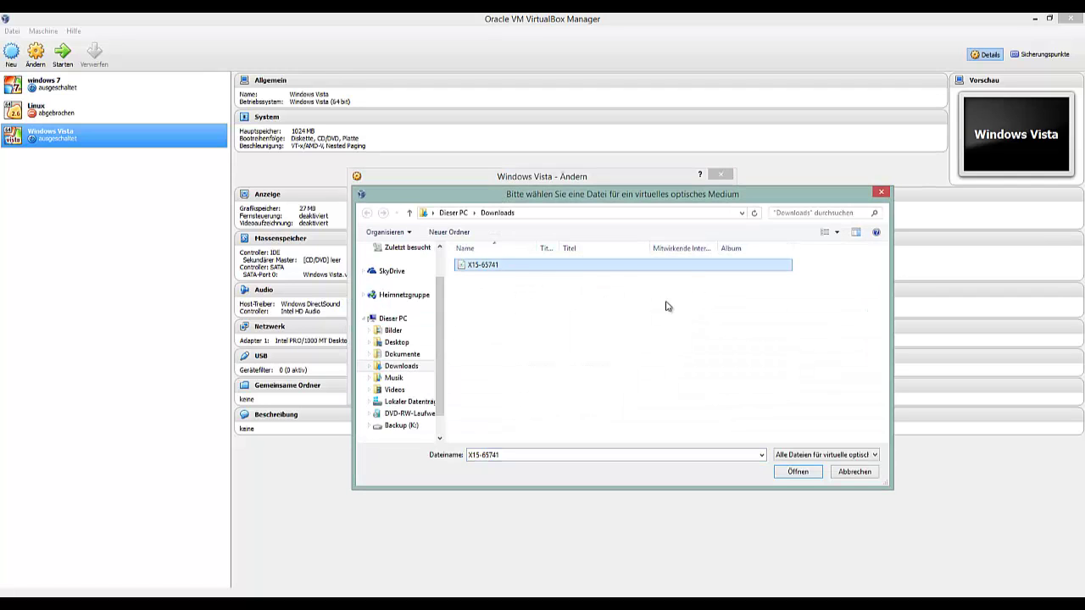
click(854, 472)
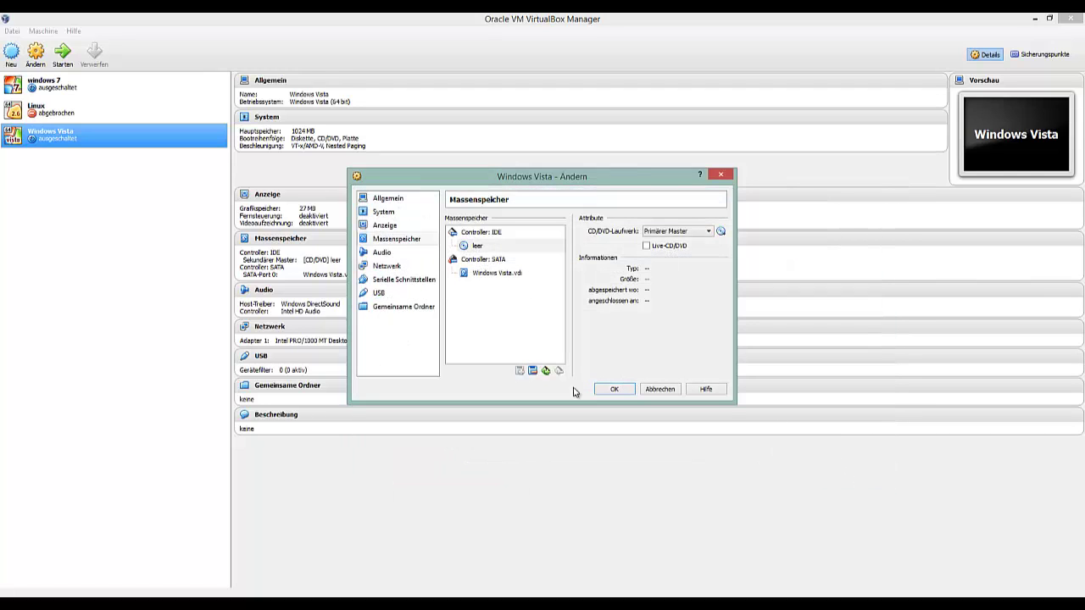
Step: Try to choose a virtual hard disk file for the Windows Vista.vdi attachment from the DVD-RW-Laufwerk (I:)
click(499, 273)
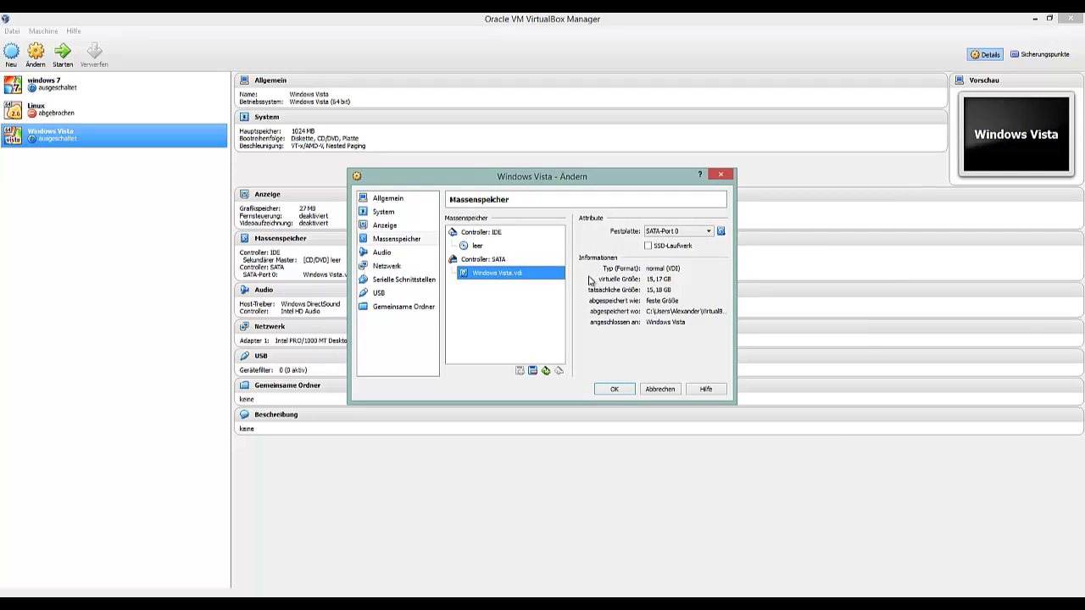
click(708, 231)
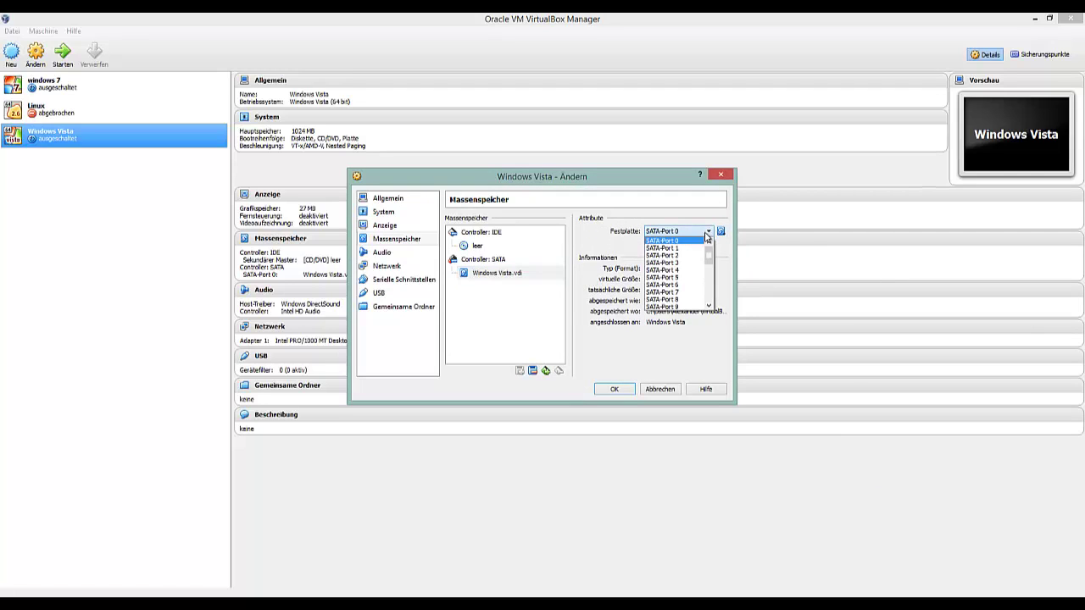
click(707, 234)
click(721, 232)
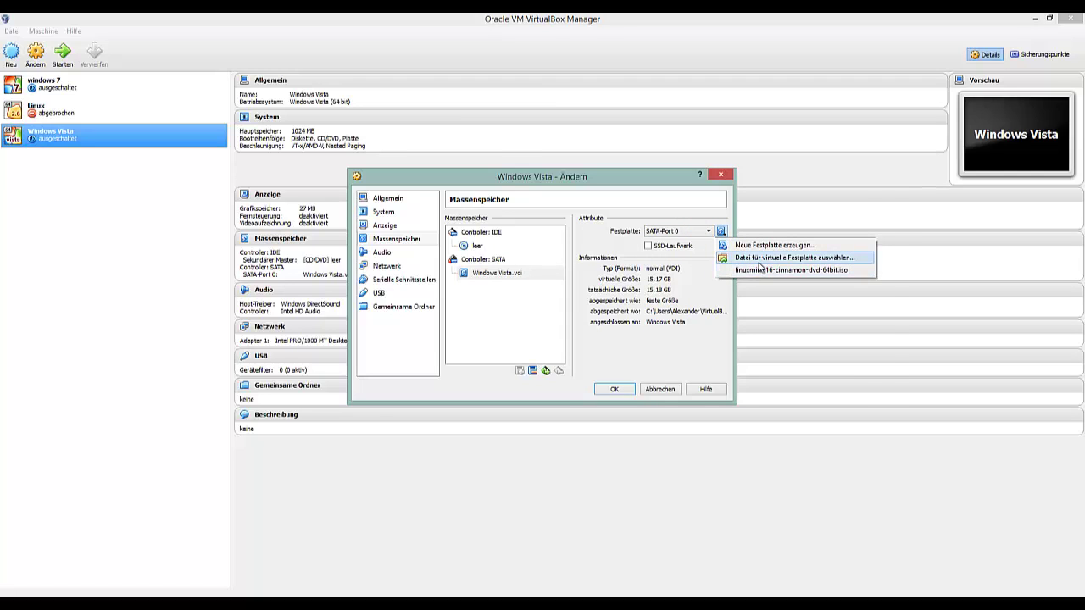
click(758, 263)
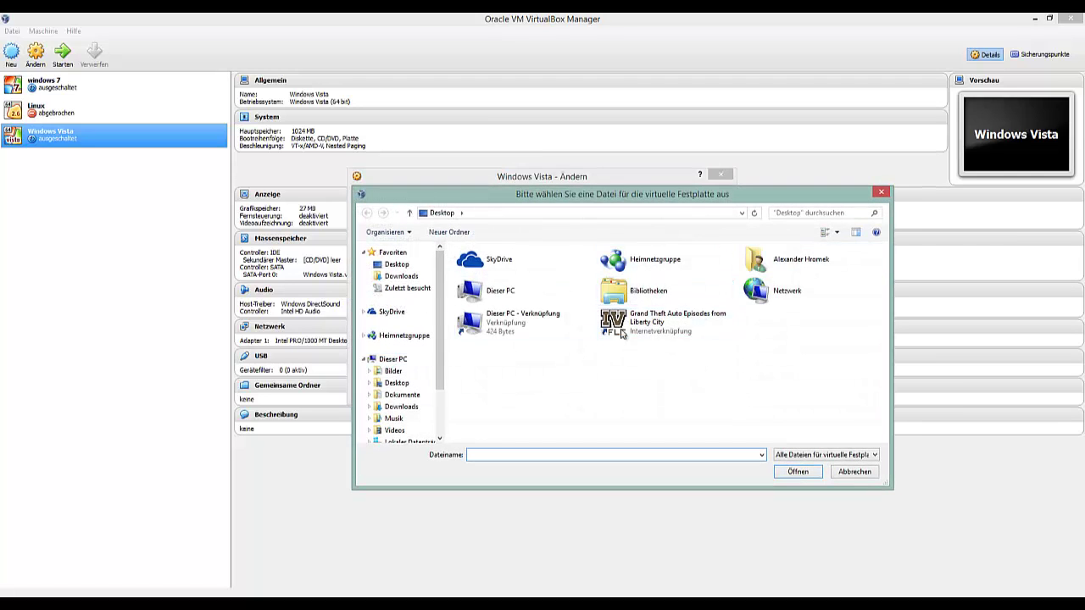
click(417, 358)
click(695, 360)
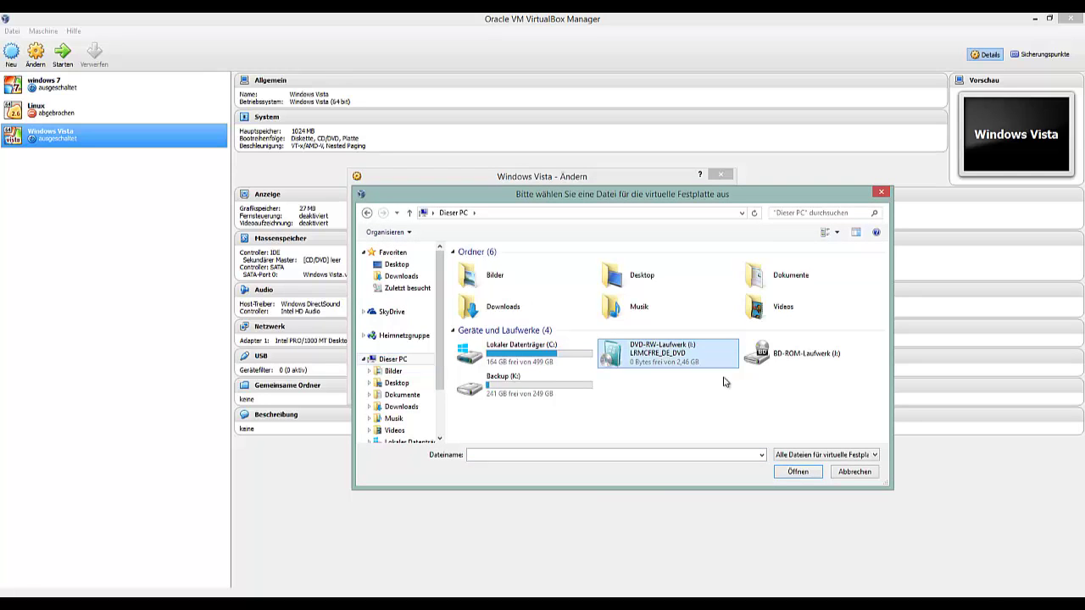
click(869, 472)
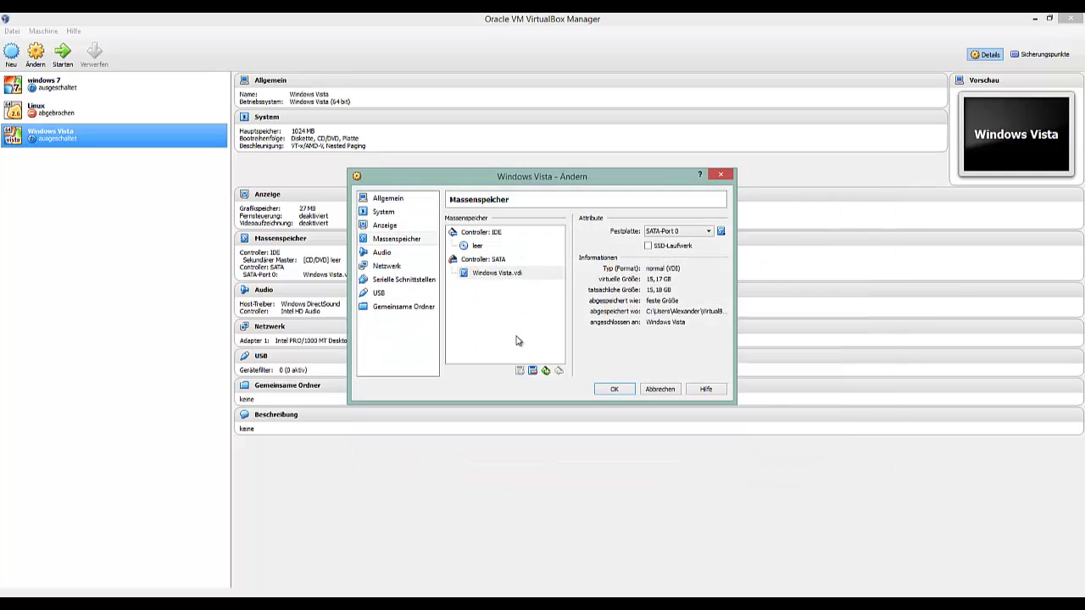
Step: Try to add a new CD/DVD device to the IDE controller with the DVD-RW-Laufwerk (I:) as its medium
click(500, 232)
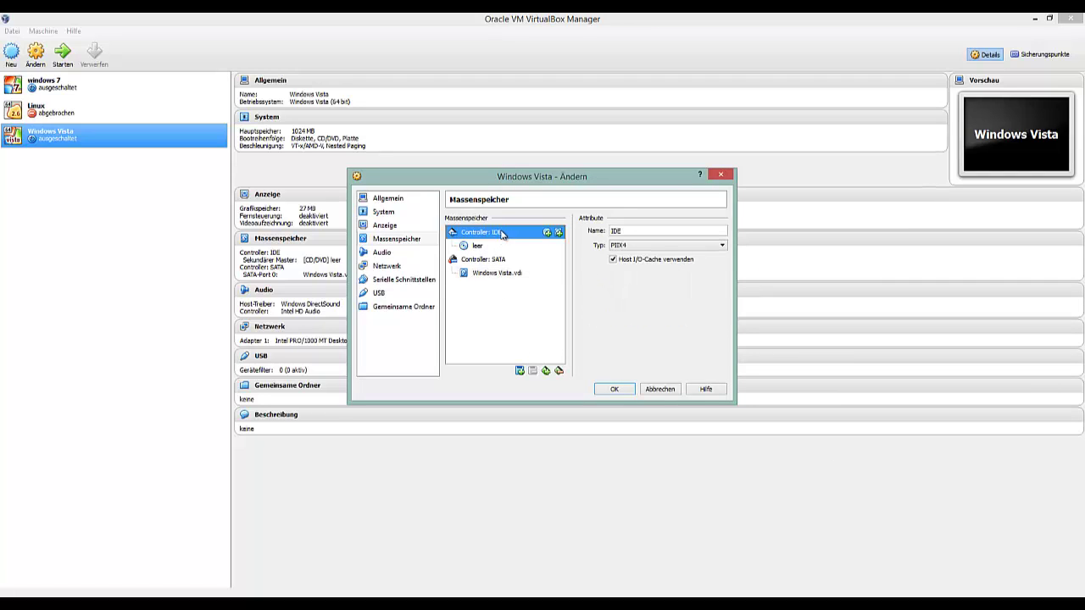
click(548, 232)
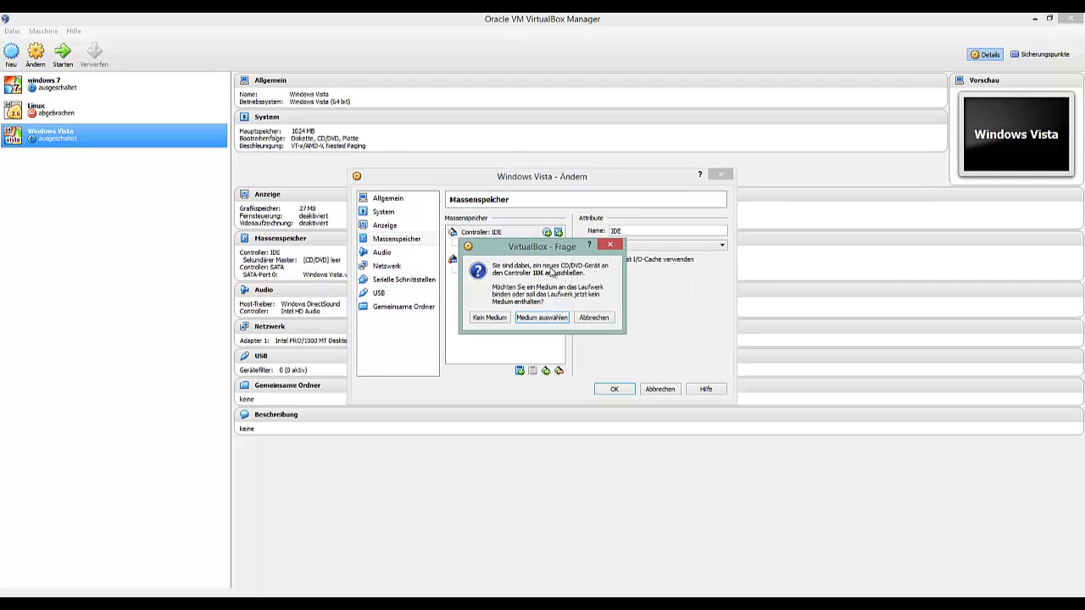
click(558, 319)
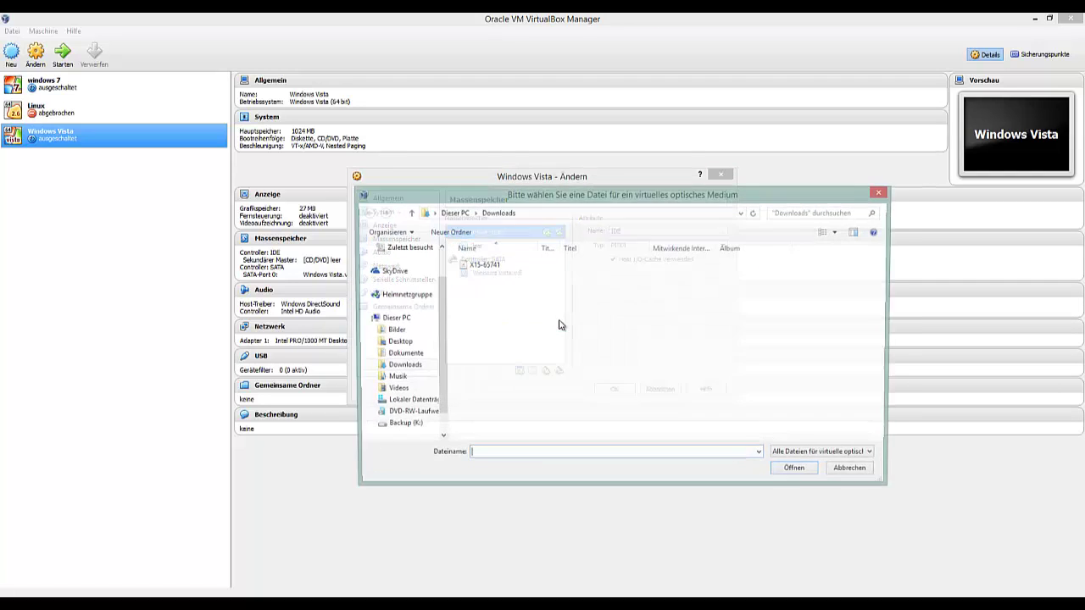
click(393, 318)
click(666, 366)
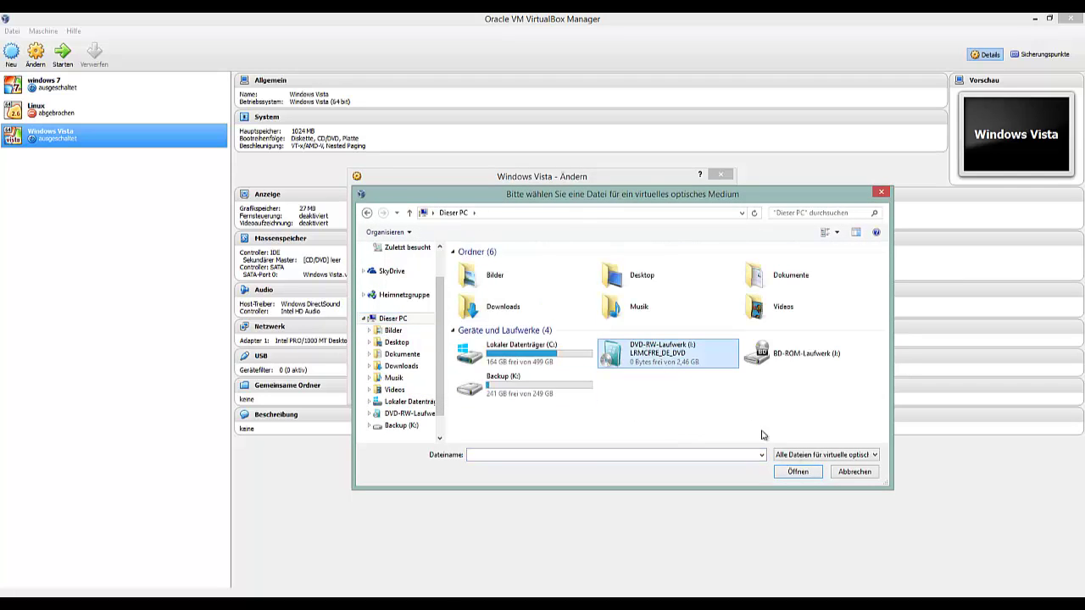
click(851, 472)
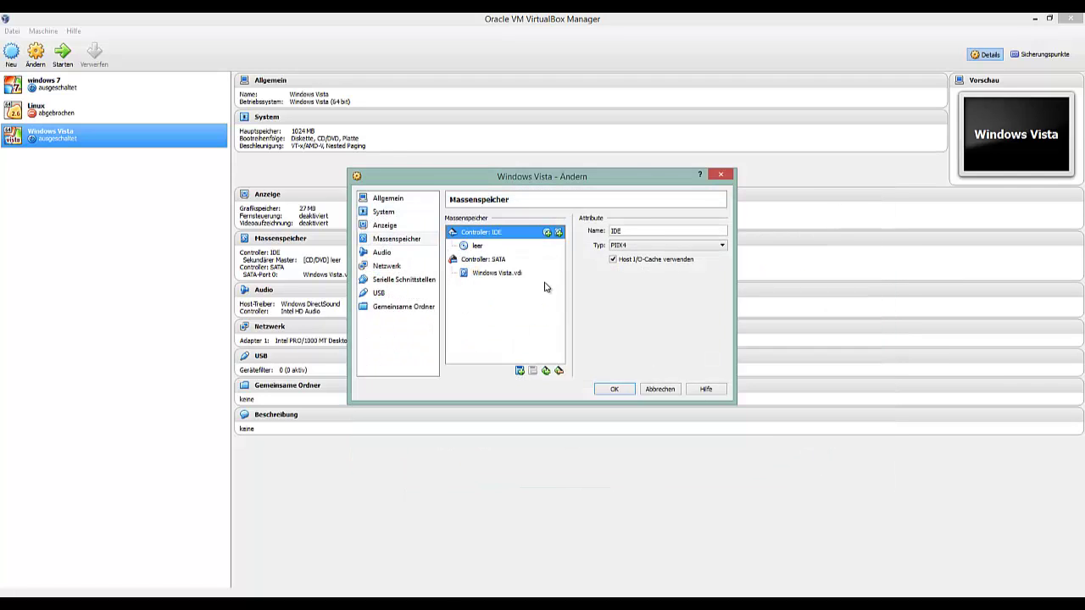
click(546, 232)
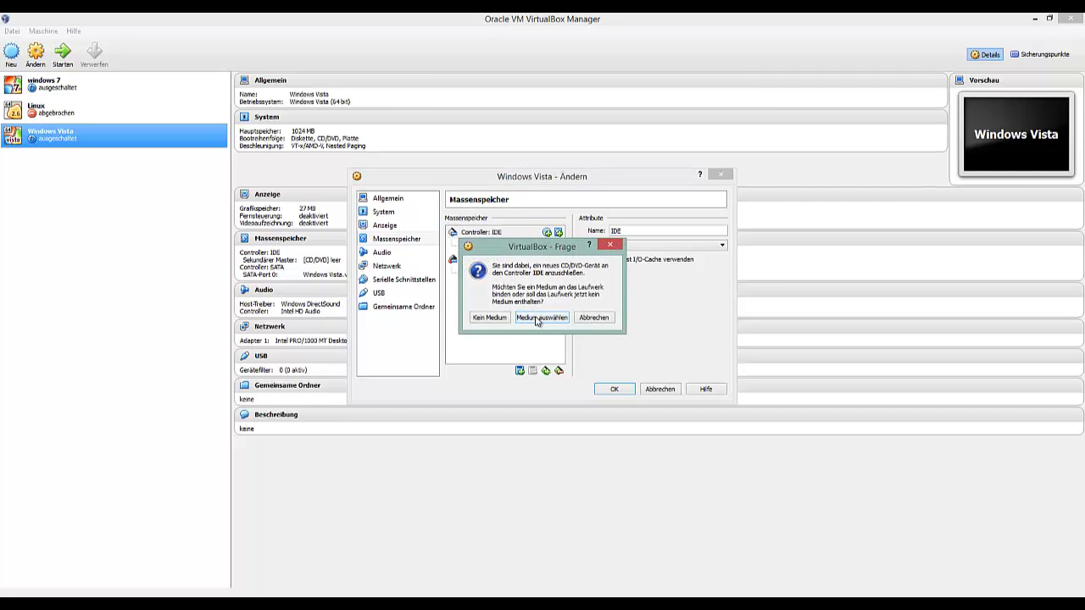
click(594, 318)
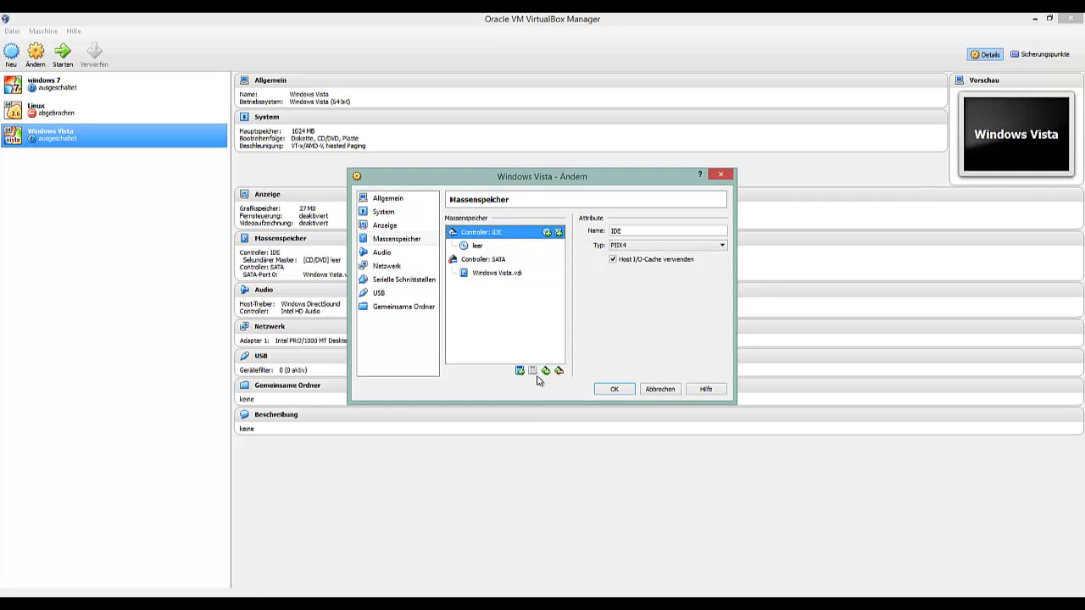
Step: Try to attach an existing virtual hard disk from the DVD-RW-Laufwerk (I:) to the IDE controller
click(558, 234)
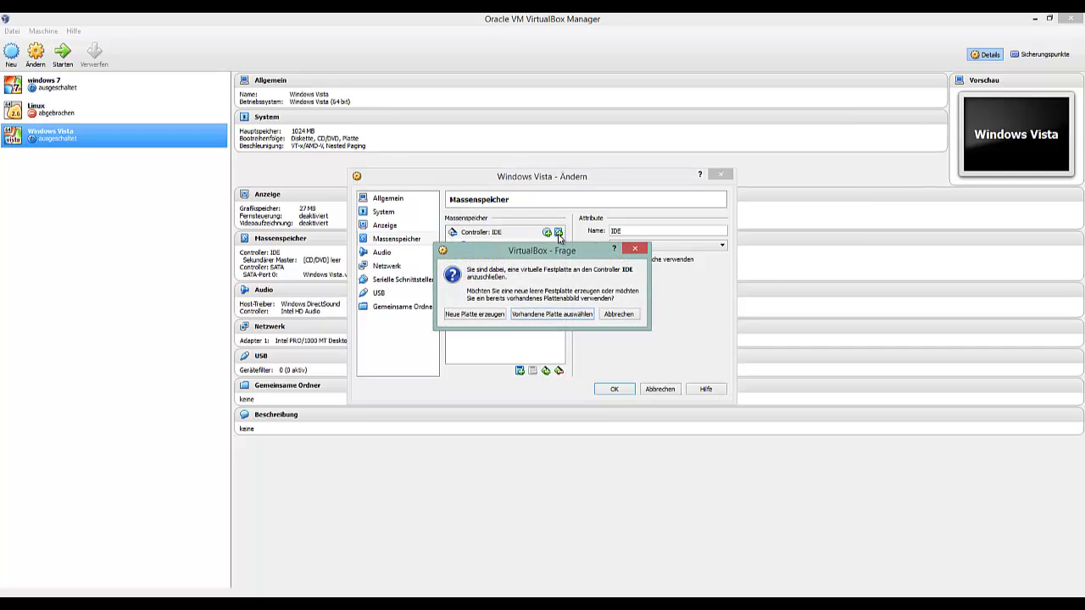
click(549, 316)
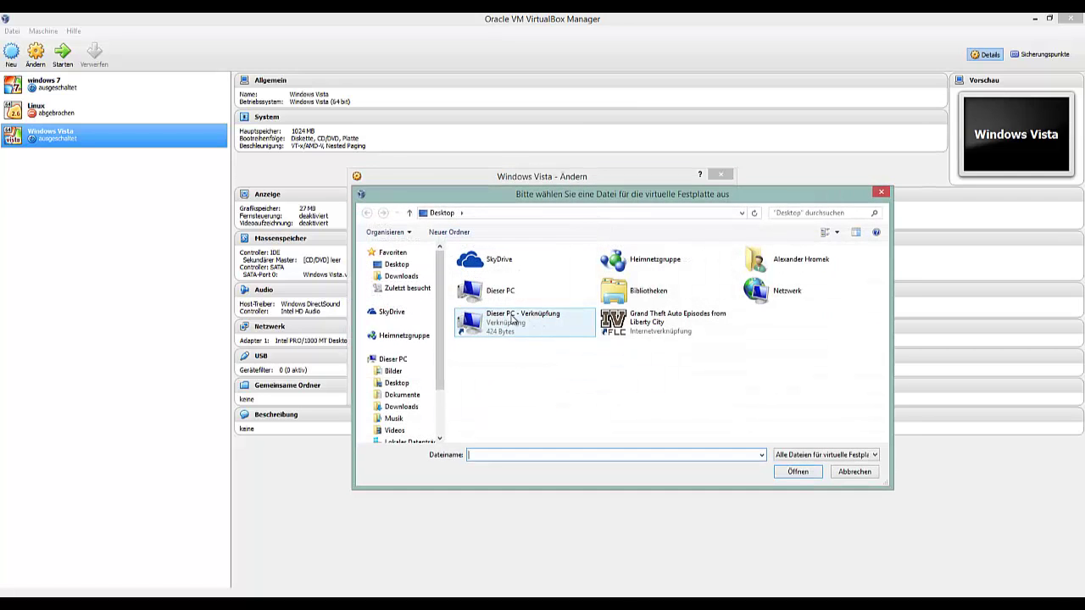
click(393, 359)
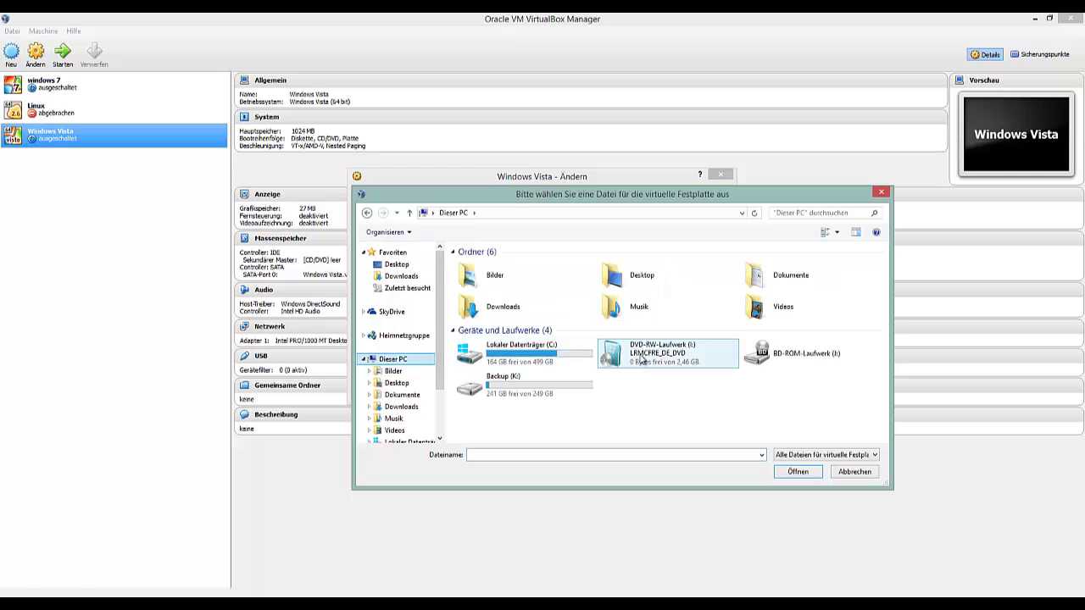
click(641, 359)
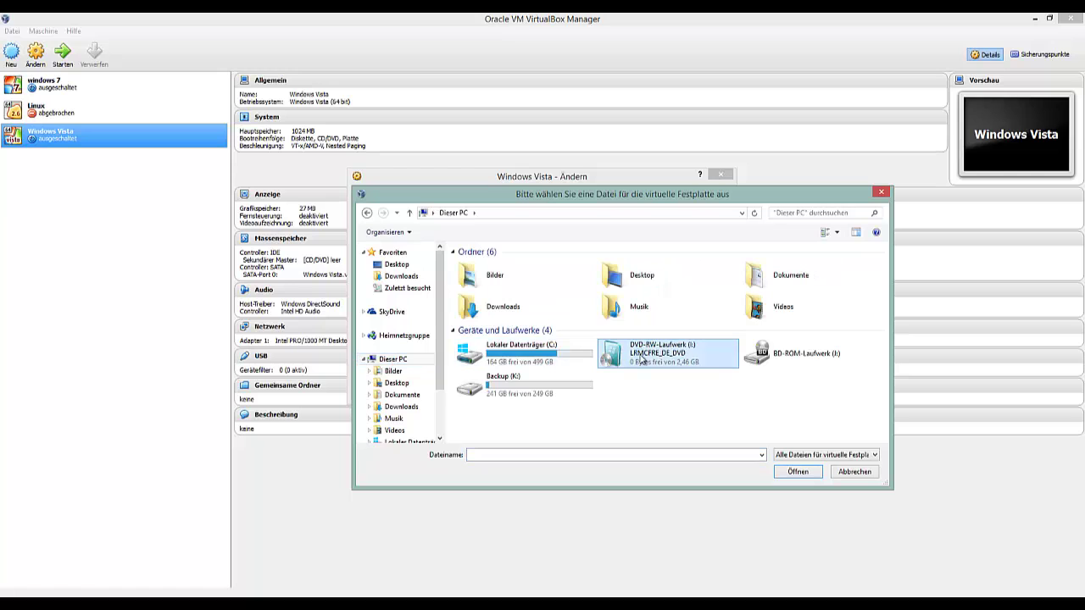
click(854, 472)
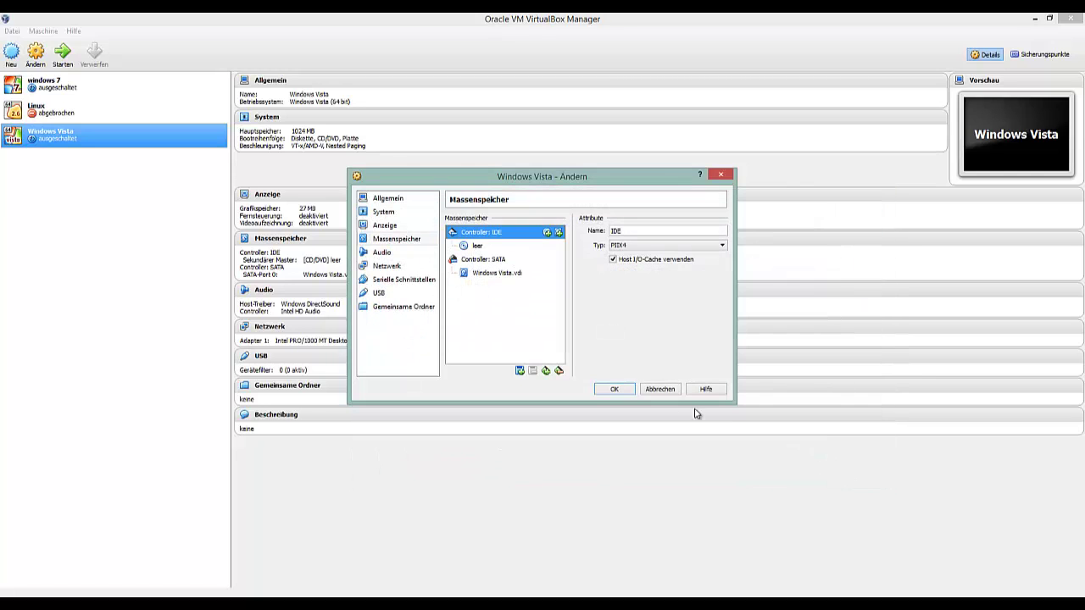
Step: Try to add a CD/DVD device with a medium from the DVD-RW-Laufwerk (I:), or a hard disk, to the SATA controller
click(526, 261)
click(547, 261)
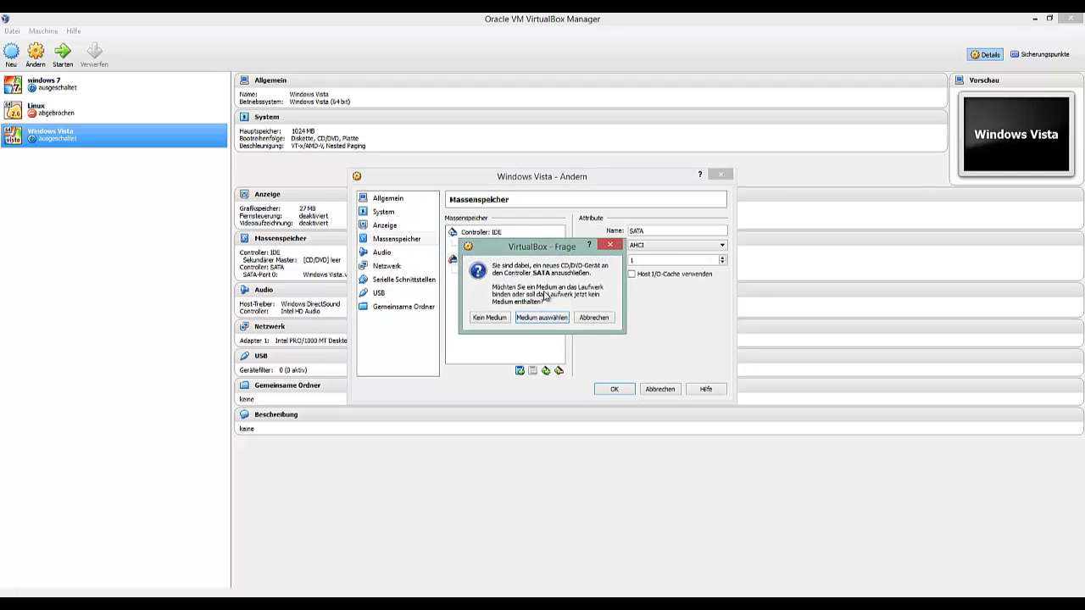
click(545, 317)
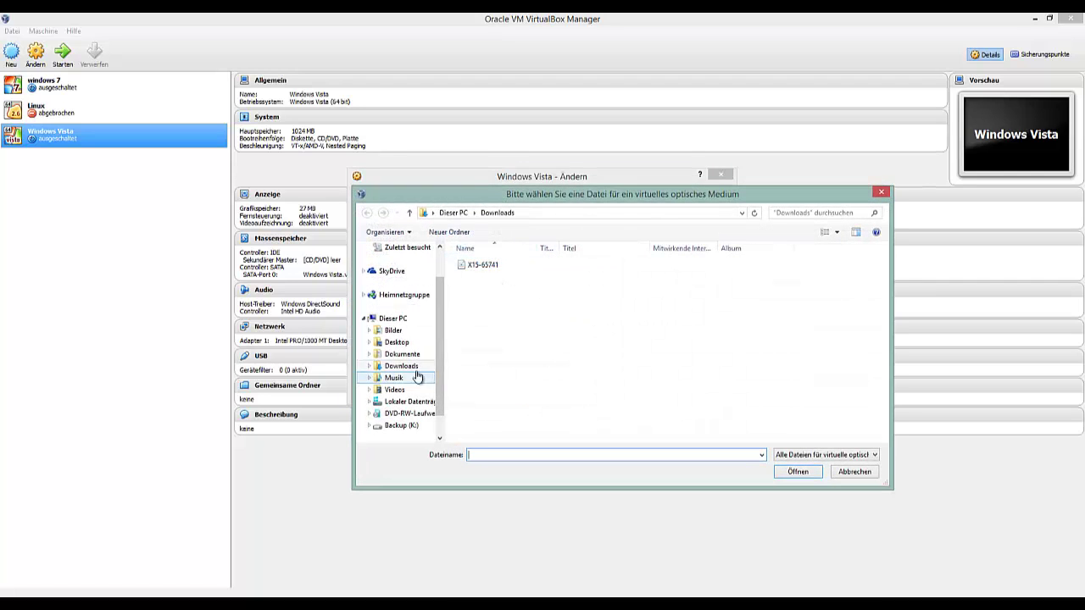
click(419, 413)
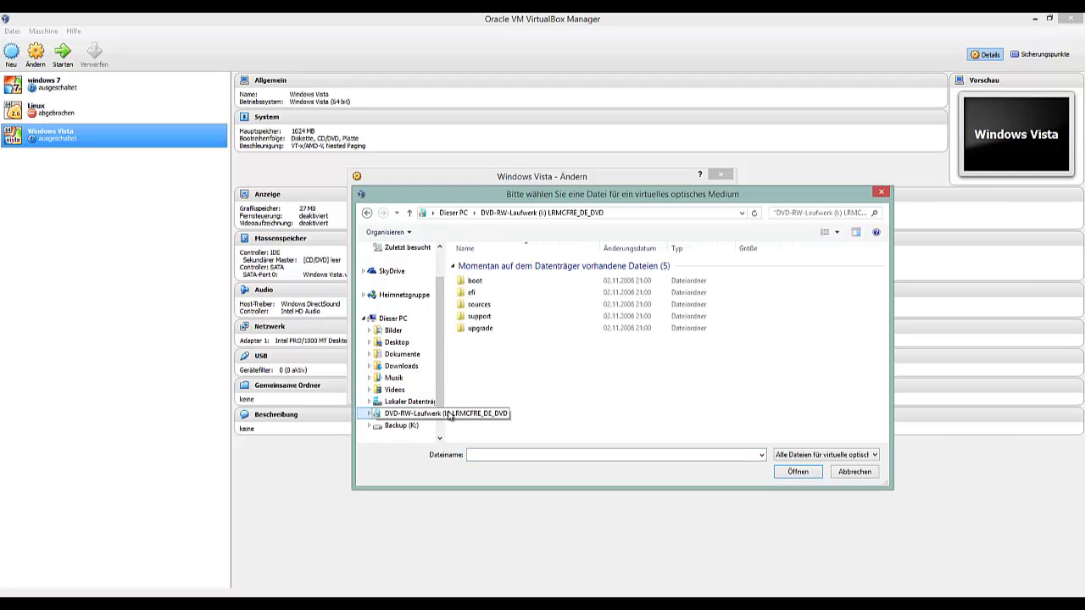
click(854, 472)
click(558, 259)
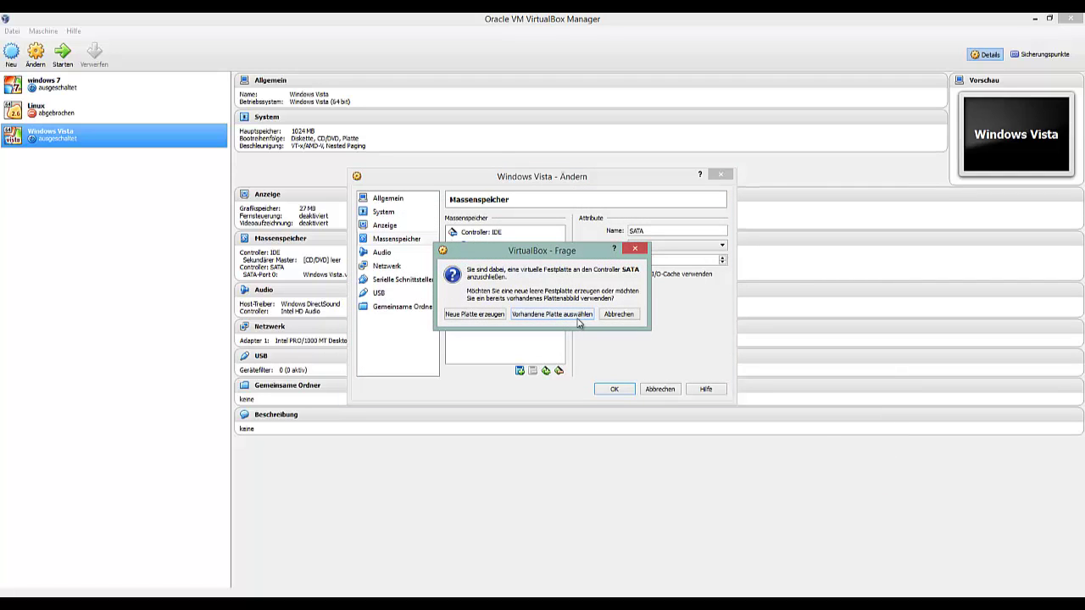
click(624, 319)
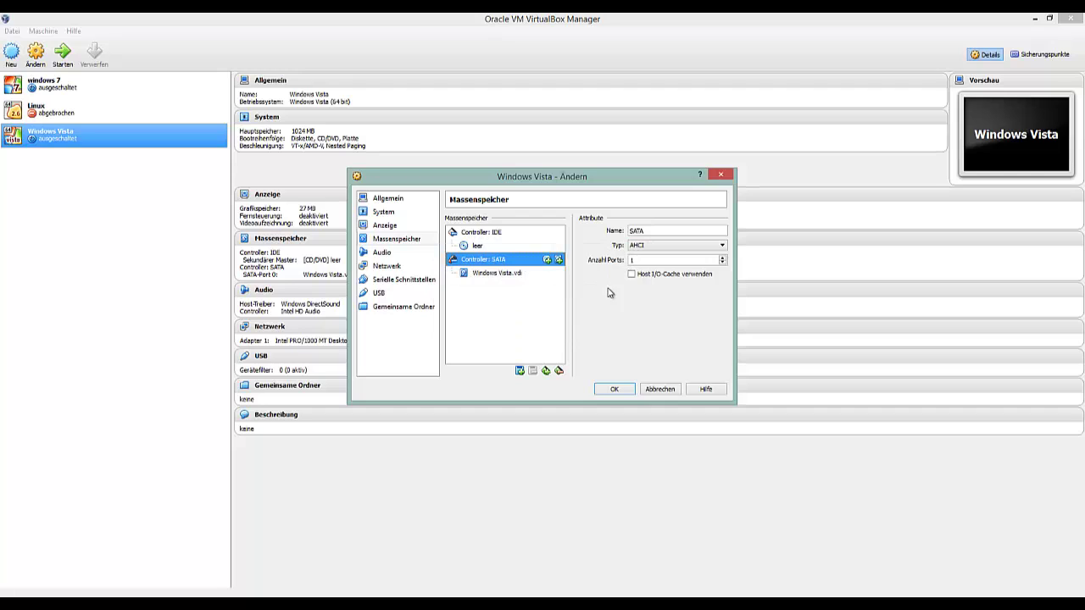
Step: Examine the disk file options and port choices of Windows Vista.vdi, then the attributes of its SATA controller
click(513, 275)
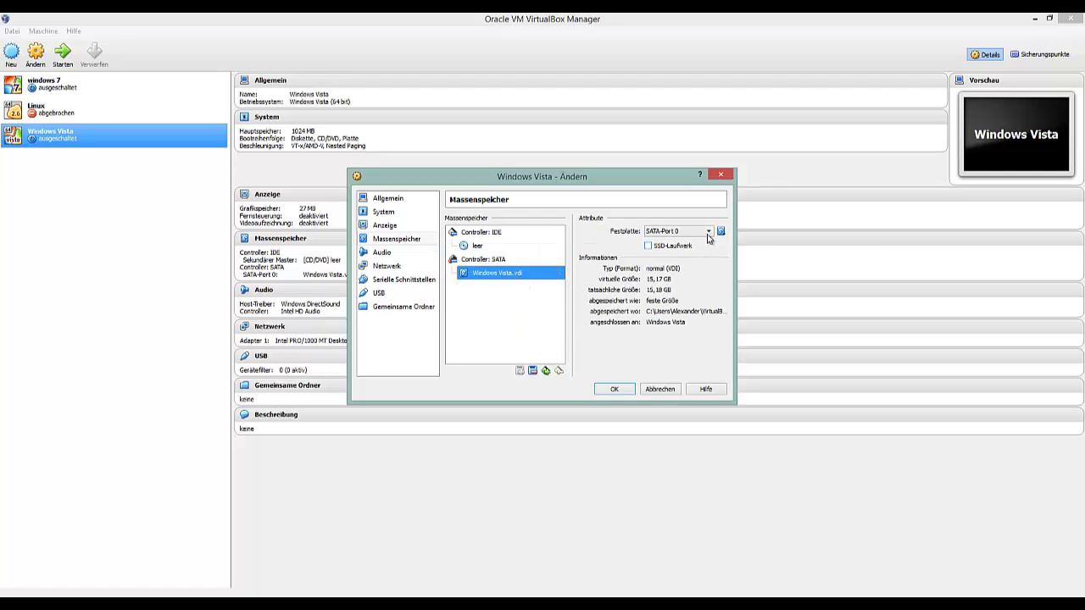
click(721, 231)
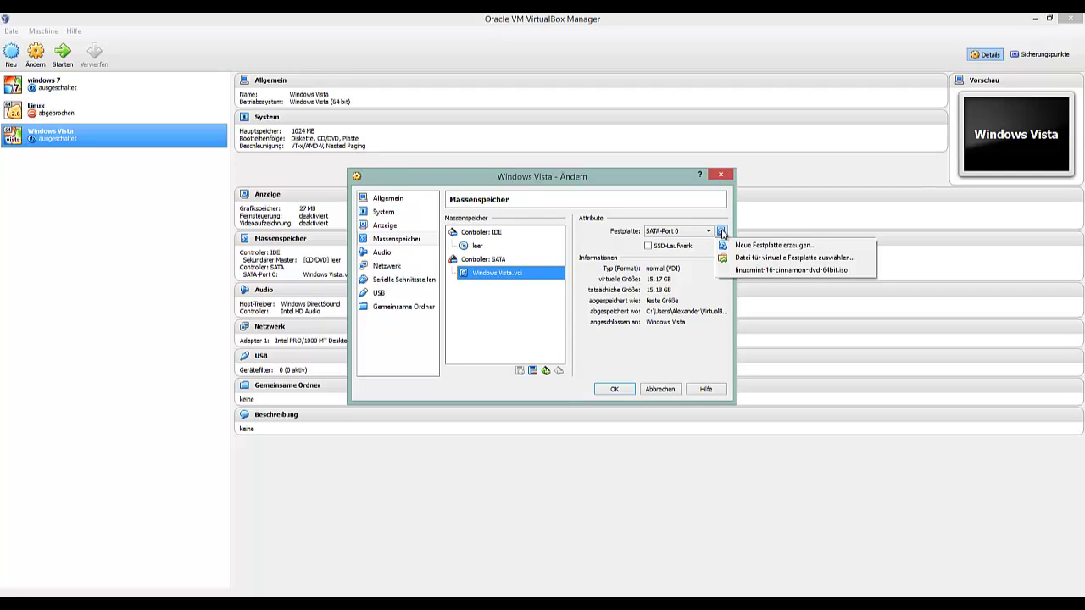
click(708, 231)
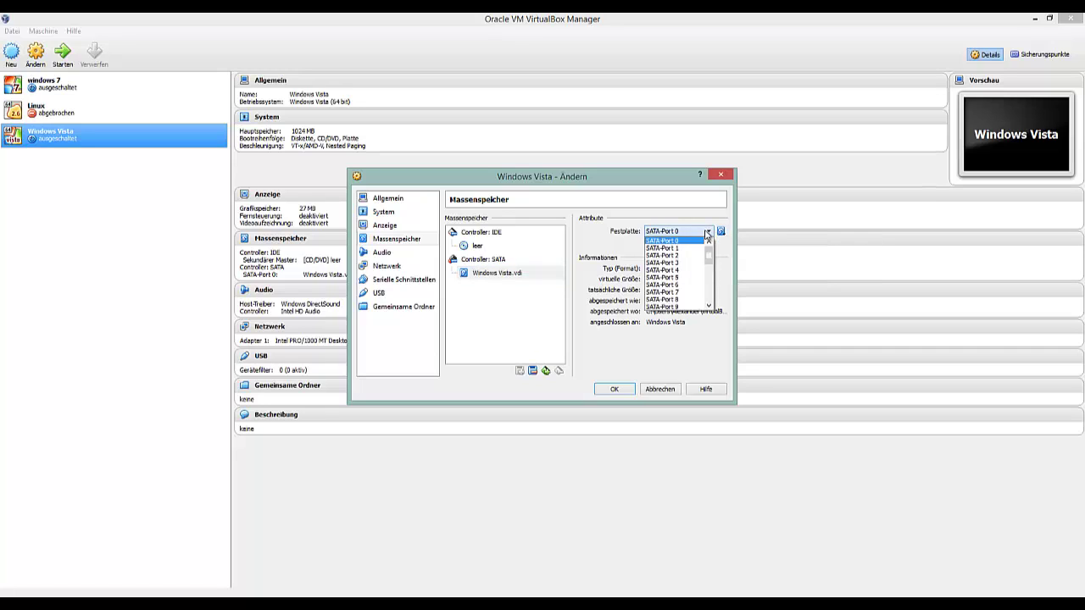
click(689, 245)
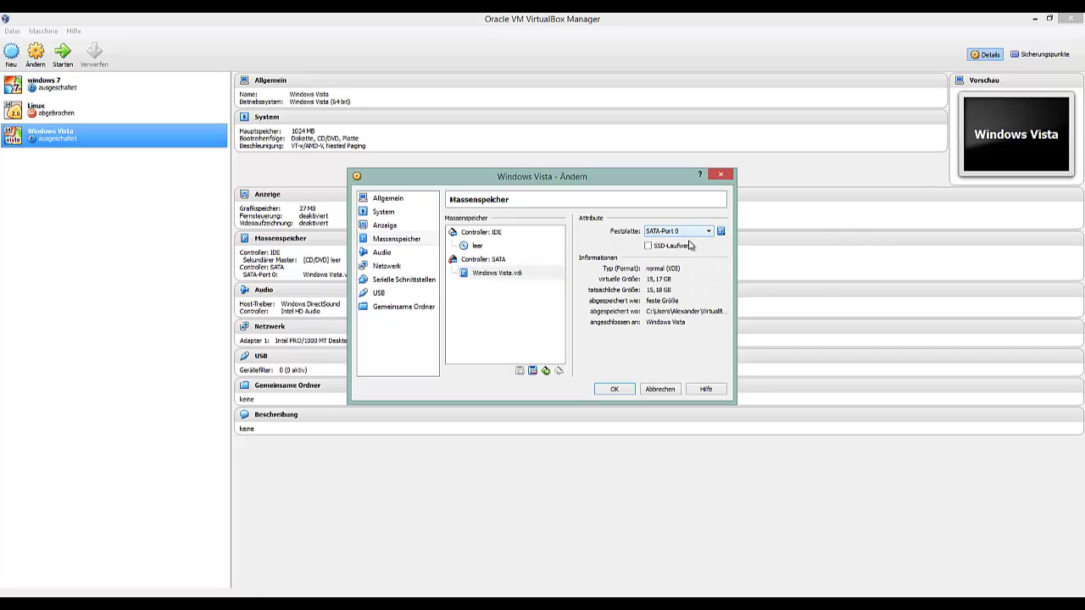
click(512, 262)
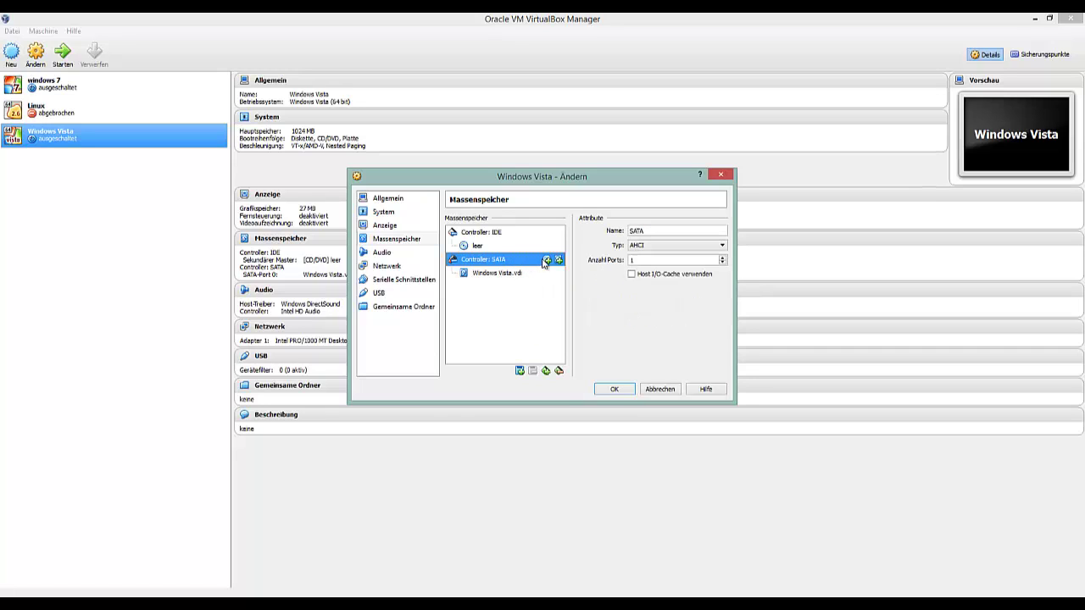
Step: Assign the empty CD/DVD drive on the IDE controller to the Primärer Master port
click(540, 245)
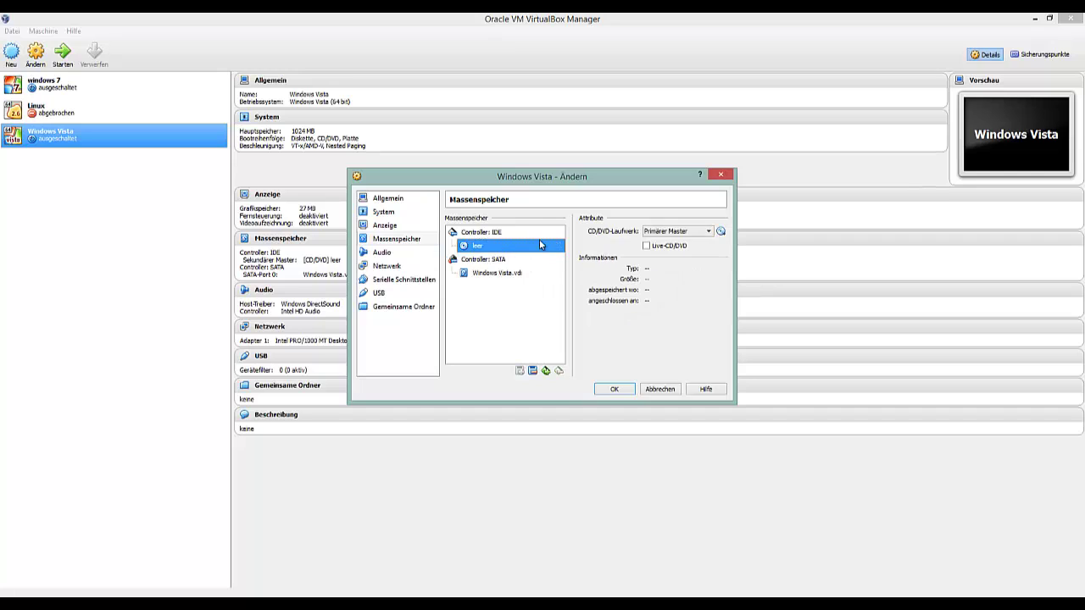
click(707, 231)
click(708, 240)
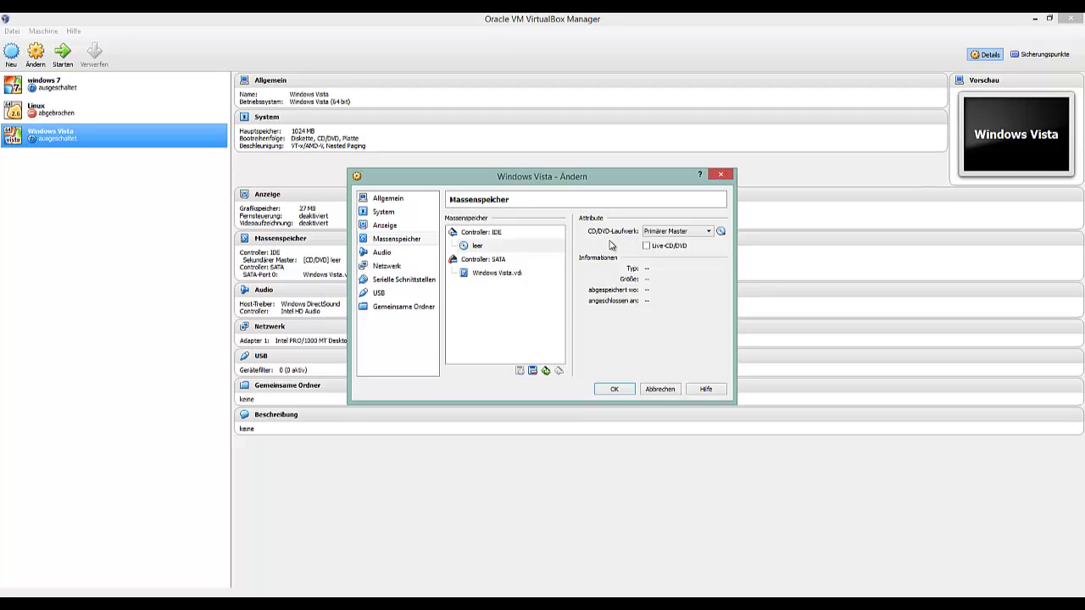
click(704, 237)
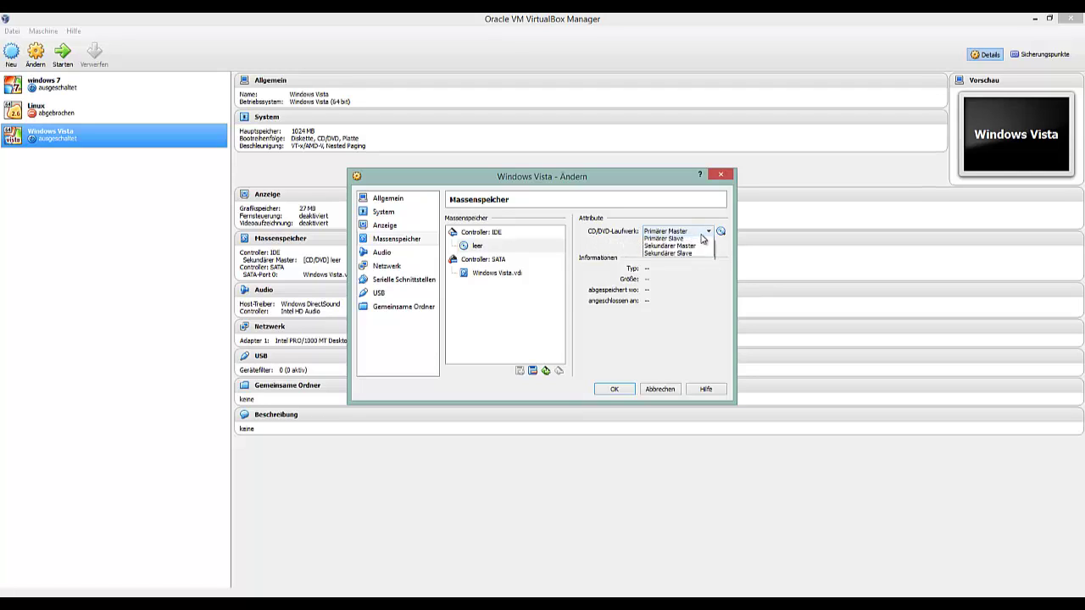
click(708, 234)
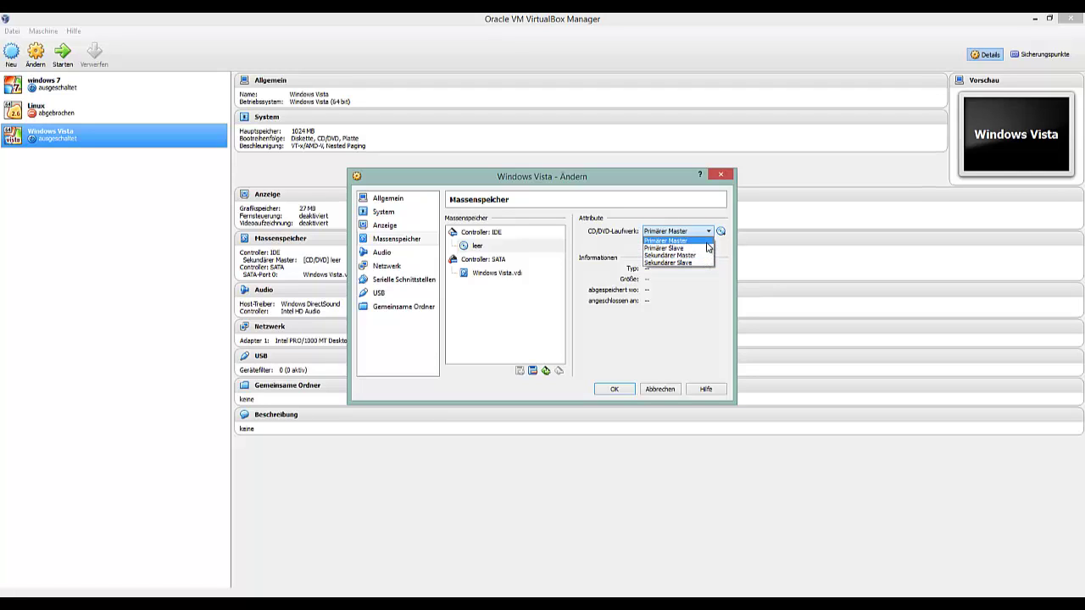
click(707, 242)
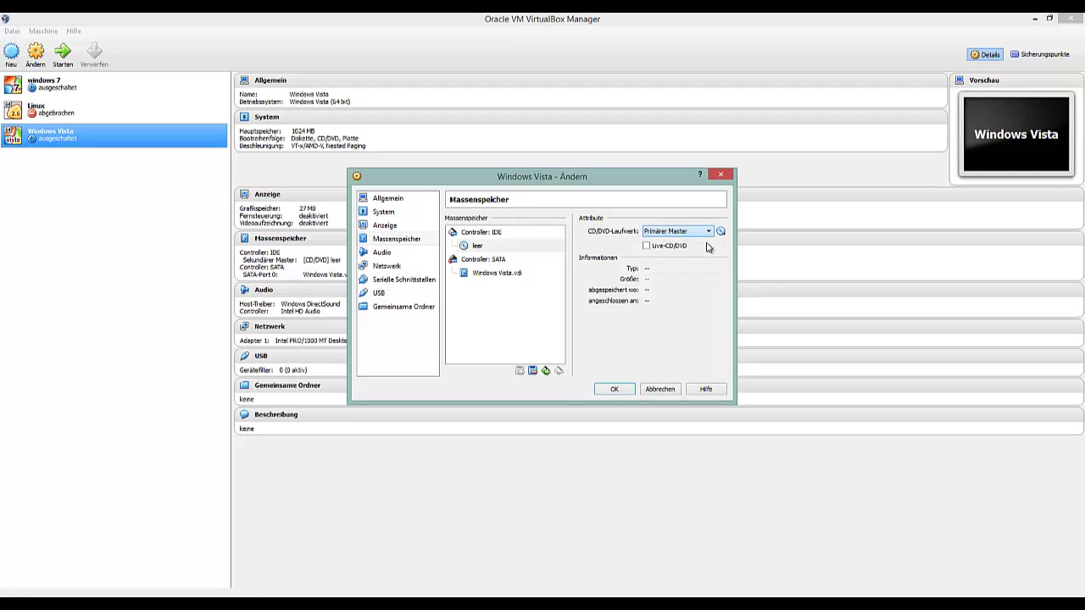
click(721, 232)
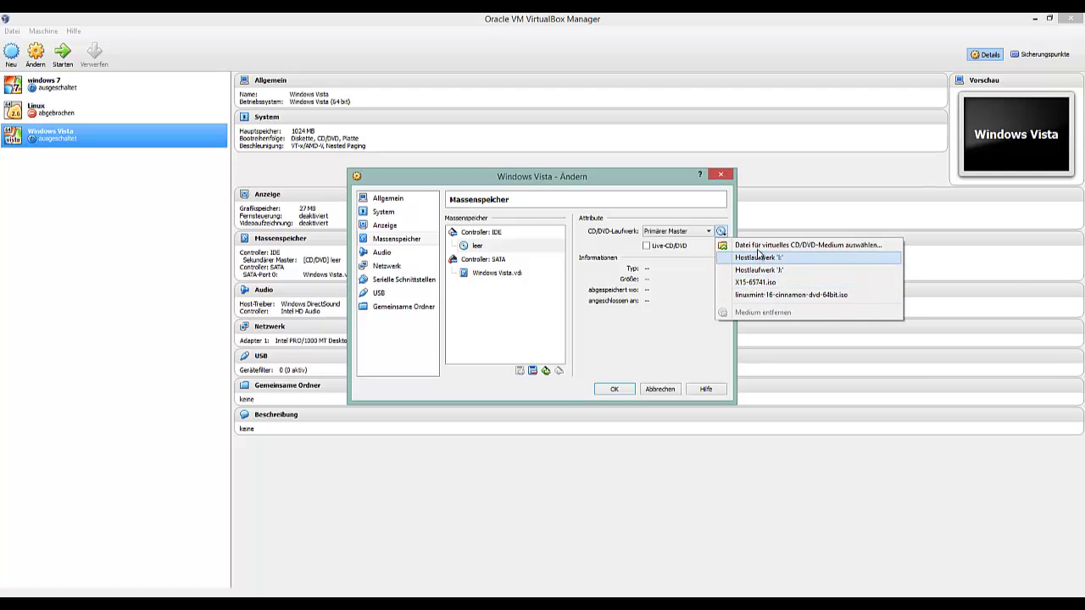
click(757, 244)
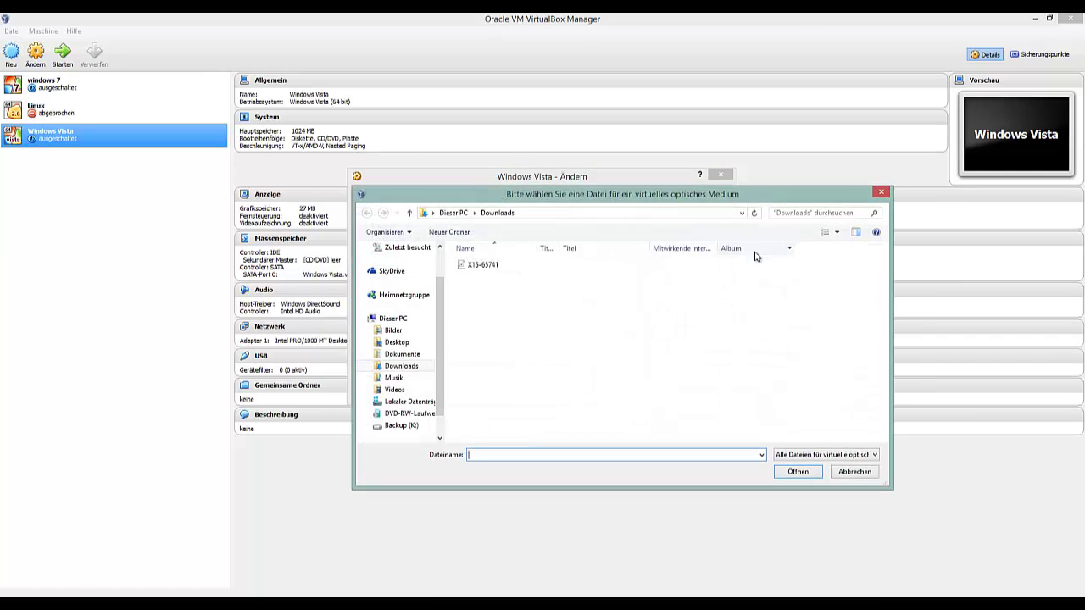
click(547, 273)
click(853, 471)
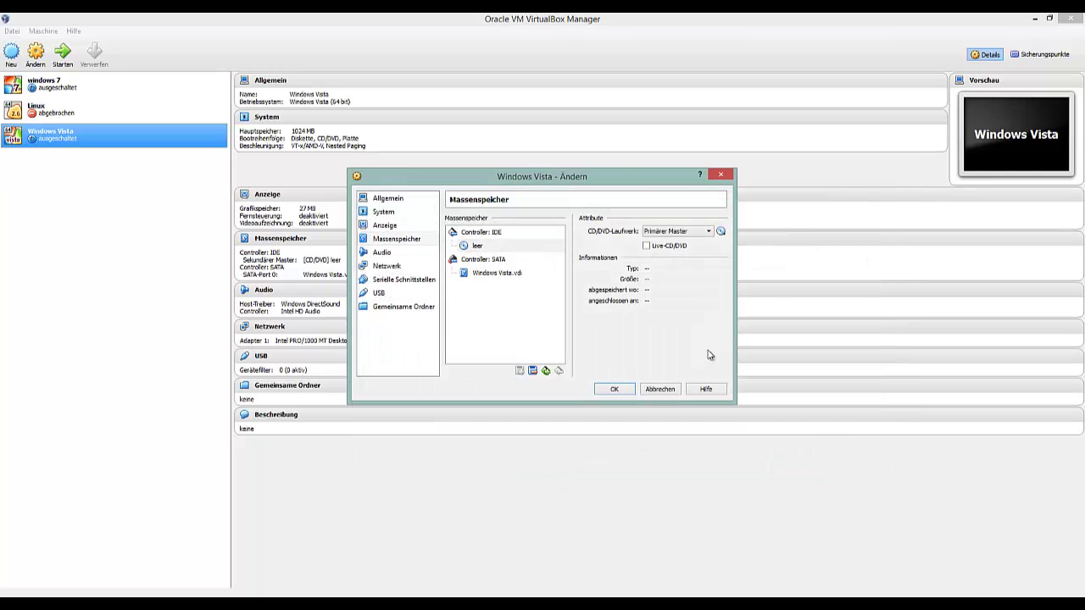
Step: Use Hostlaufwerk 'J:' as the medium of the IDE CD/DVD drive and save the machine settings
click(720, 230)
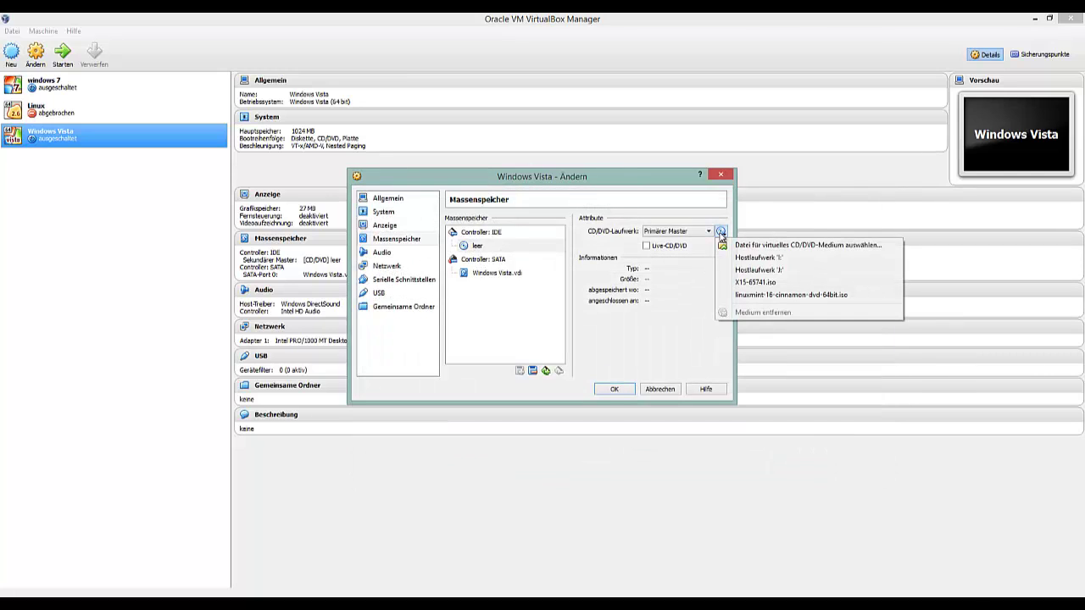
click(751, 270)
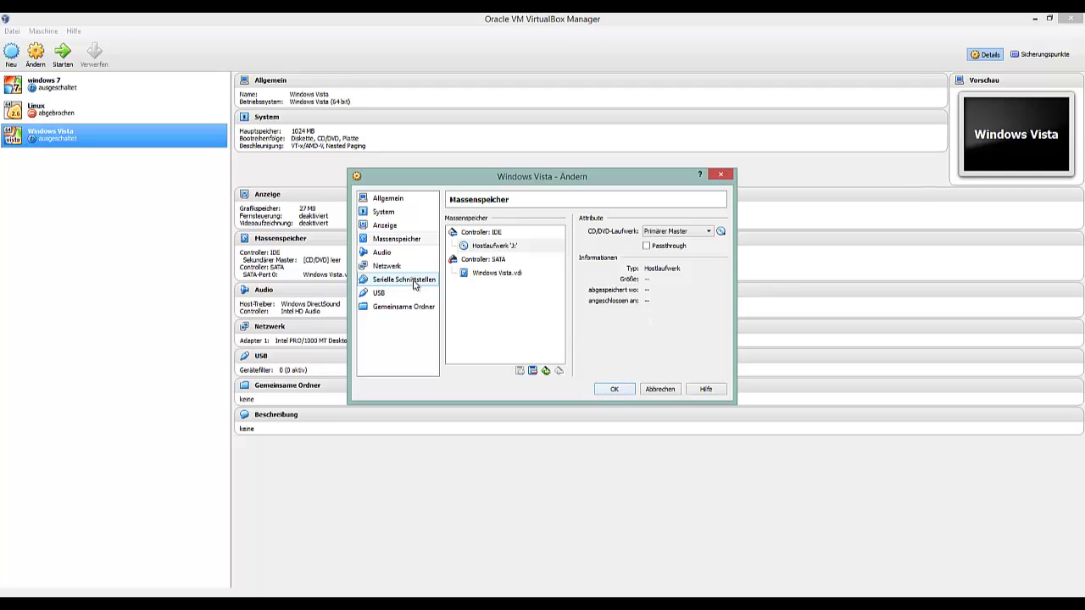
click(614, 390)
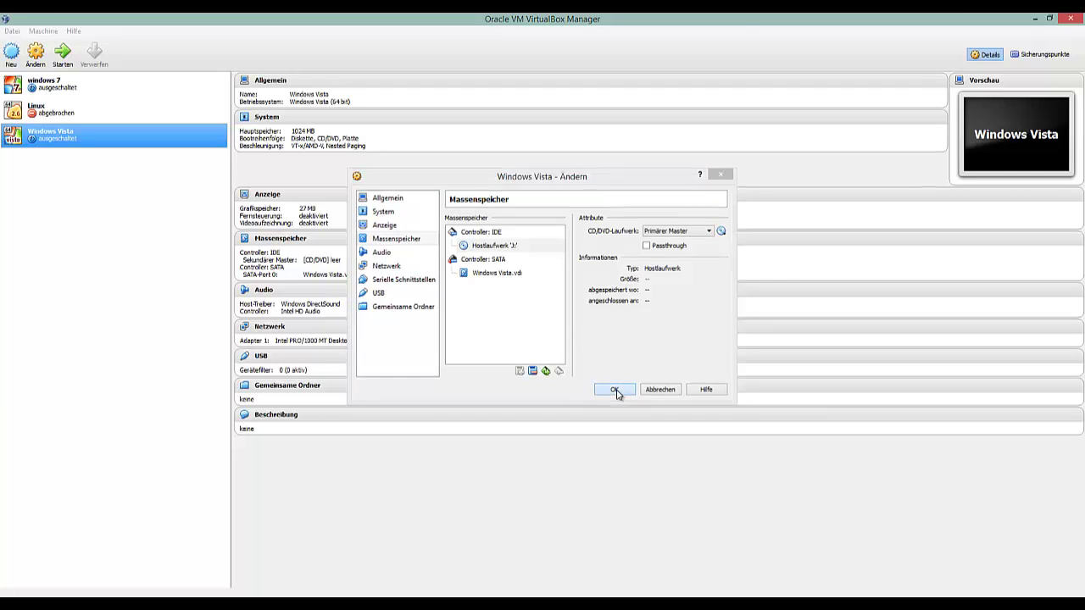
Step: Start the Windows Vista virtual machine and power it off again without saving its state
click(60, 64)
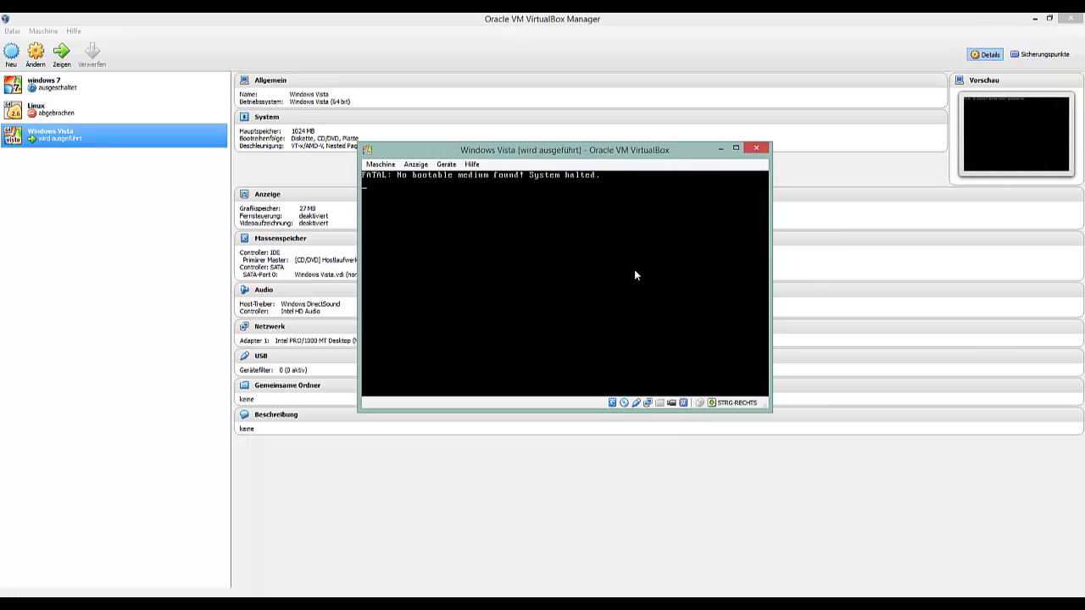
click(757, 149)
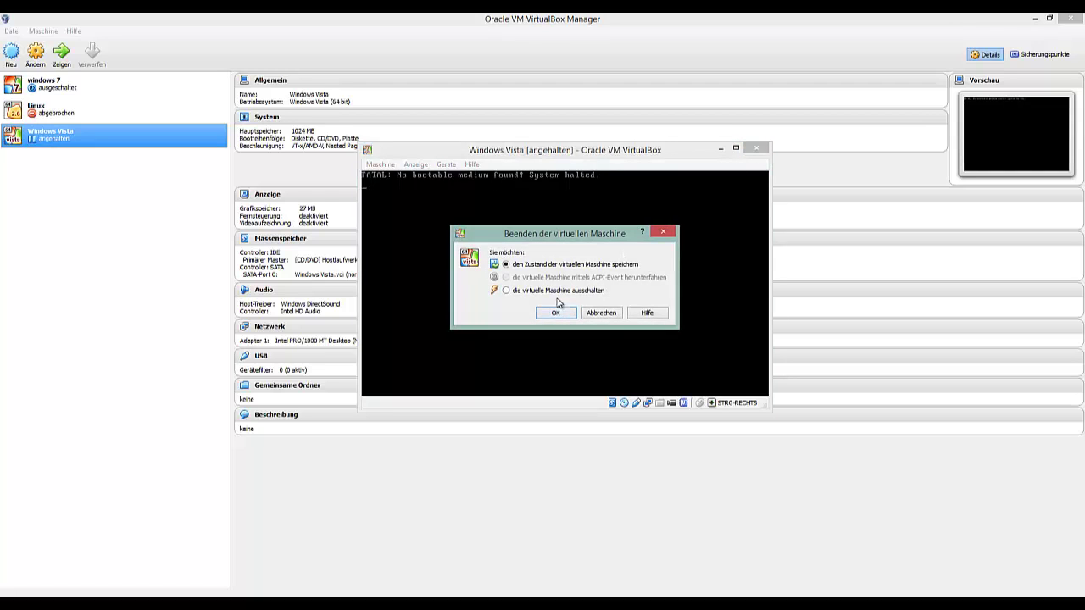
click(555, 292)
click(557, 313)
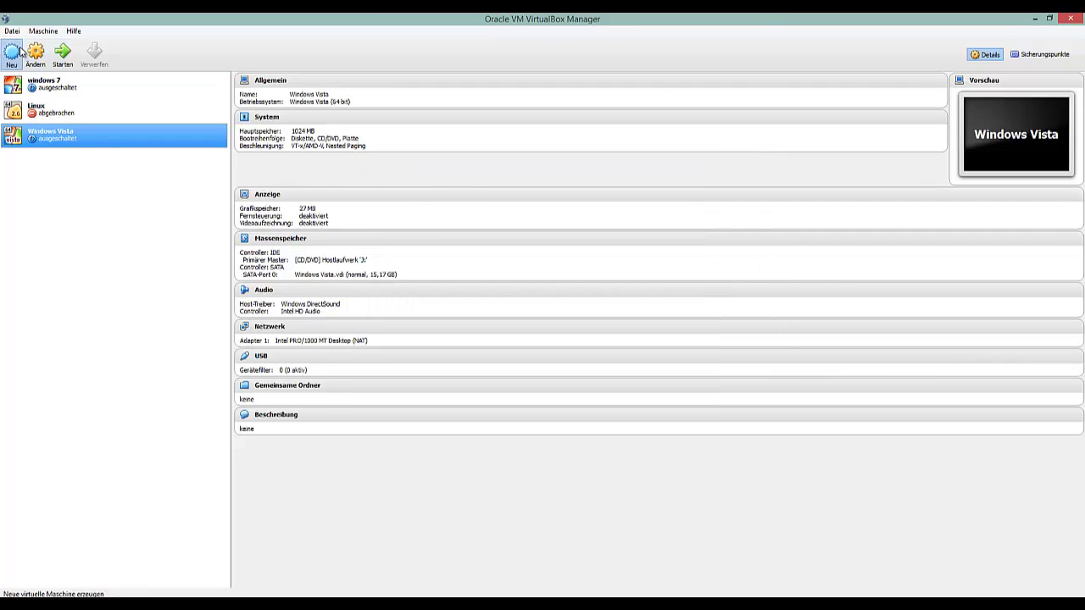
Step: Enable 3D acceleration in the display settings of the Windows Vista machine
click(12, 53)
click(615, 393)
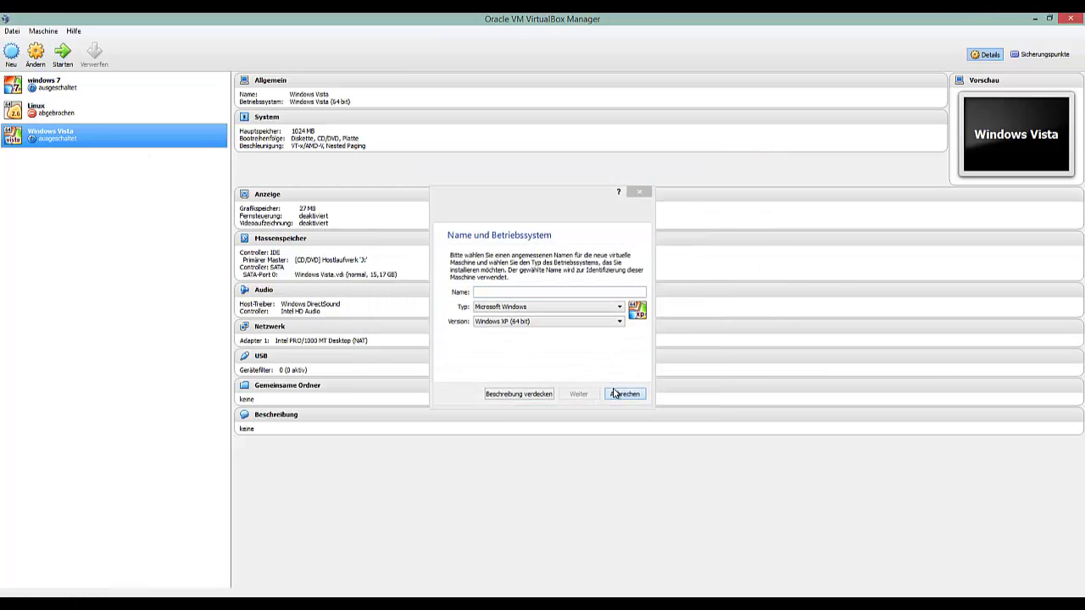
click(34, 55)
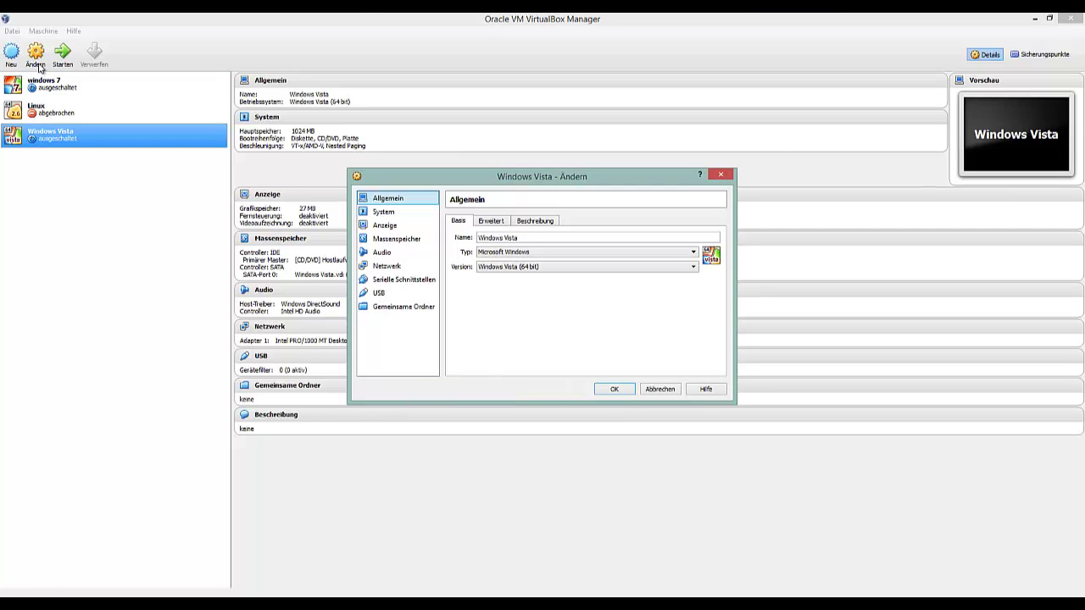
click(427, 229)
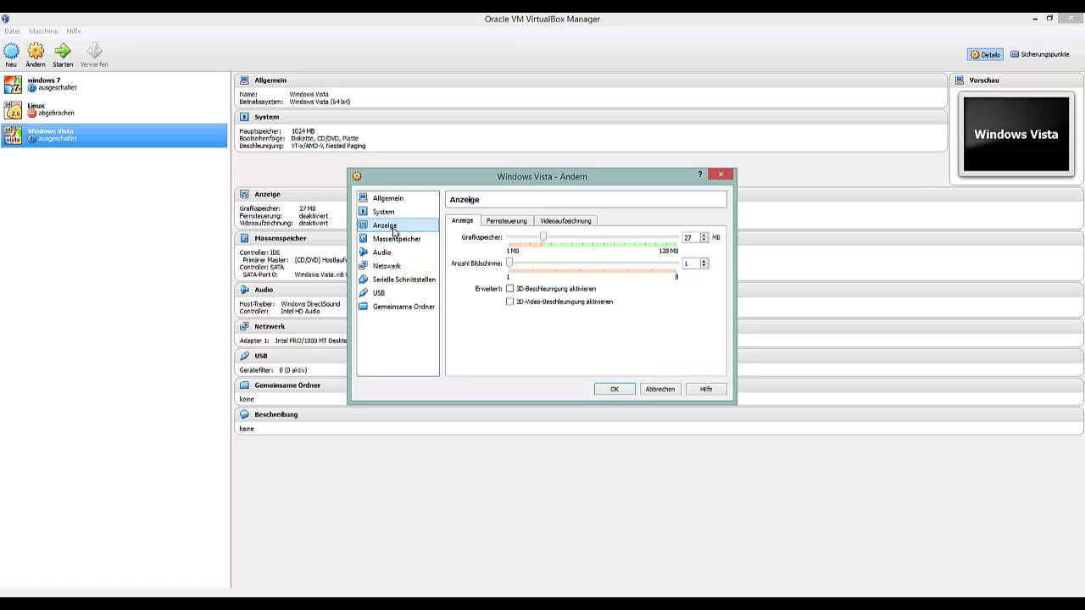
click(510, 289)
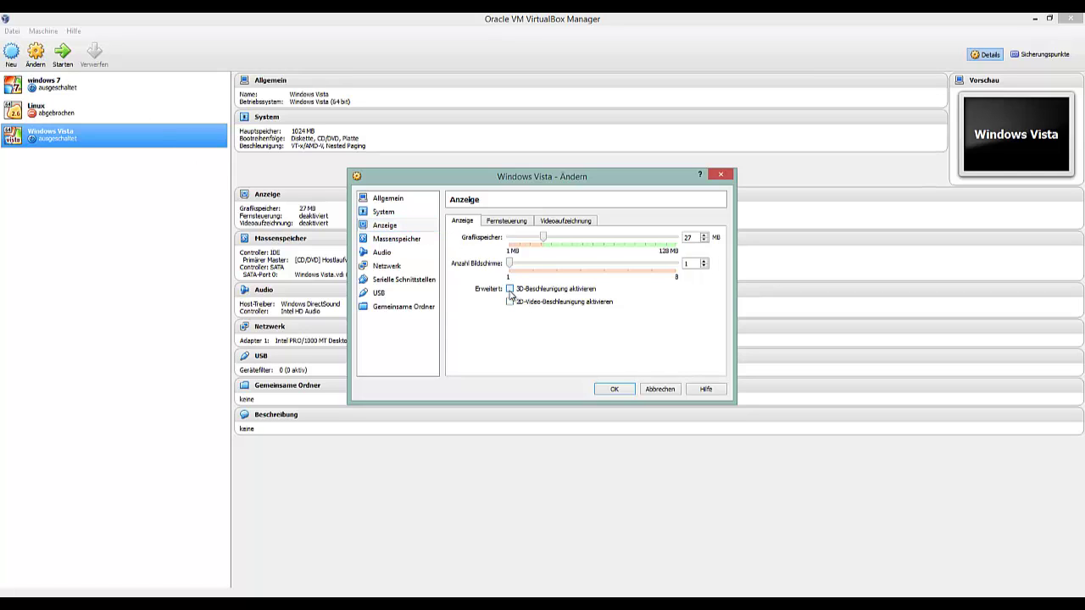
Step: Change the IDE CD/DVD drive's medium to Hostlaufwerk 'I:' and enable Passthrough for it
click(395, 240)
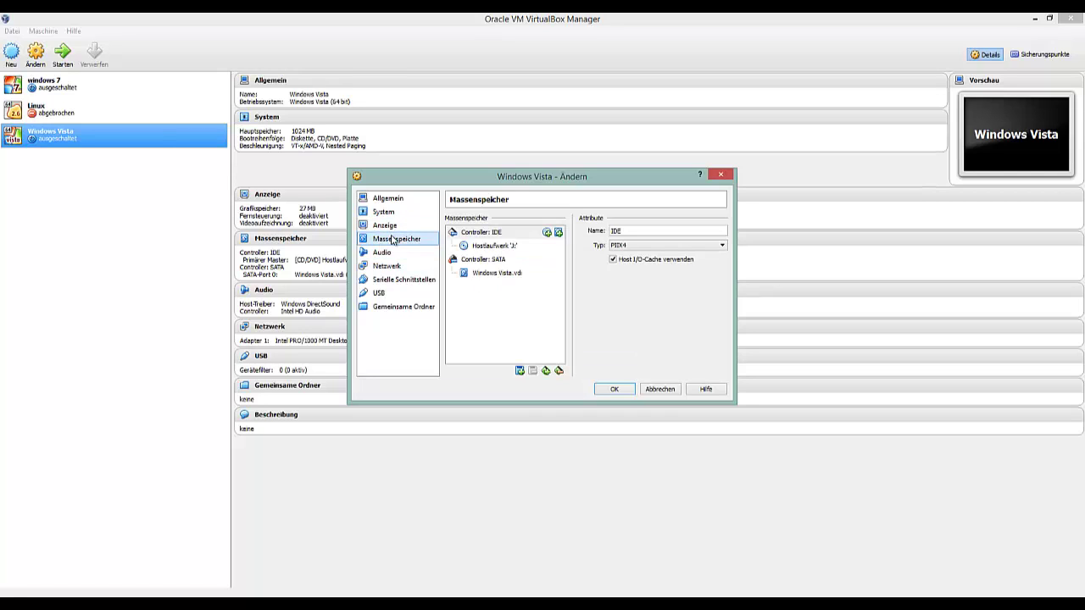
click(511, 248)
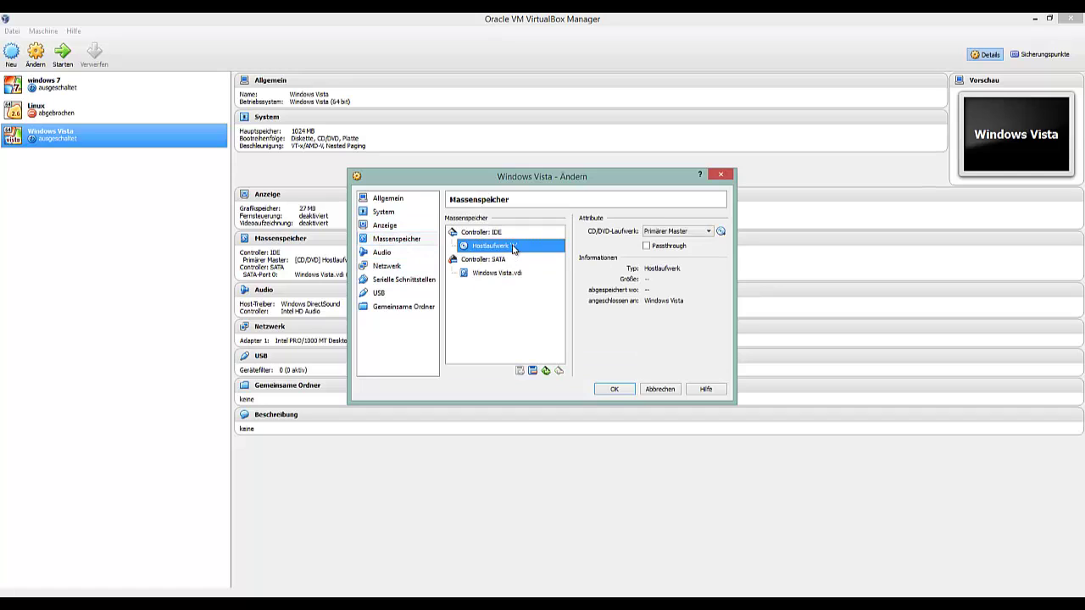
click(721, 231)
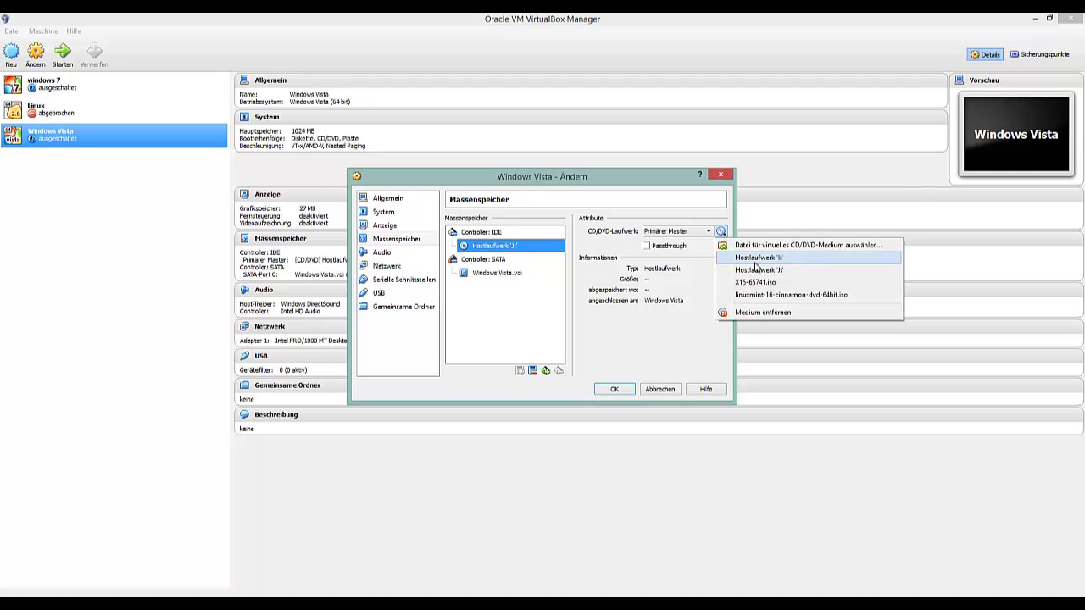
click(755, 261)
click(670, 249)
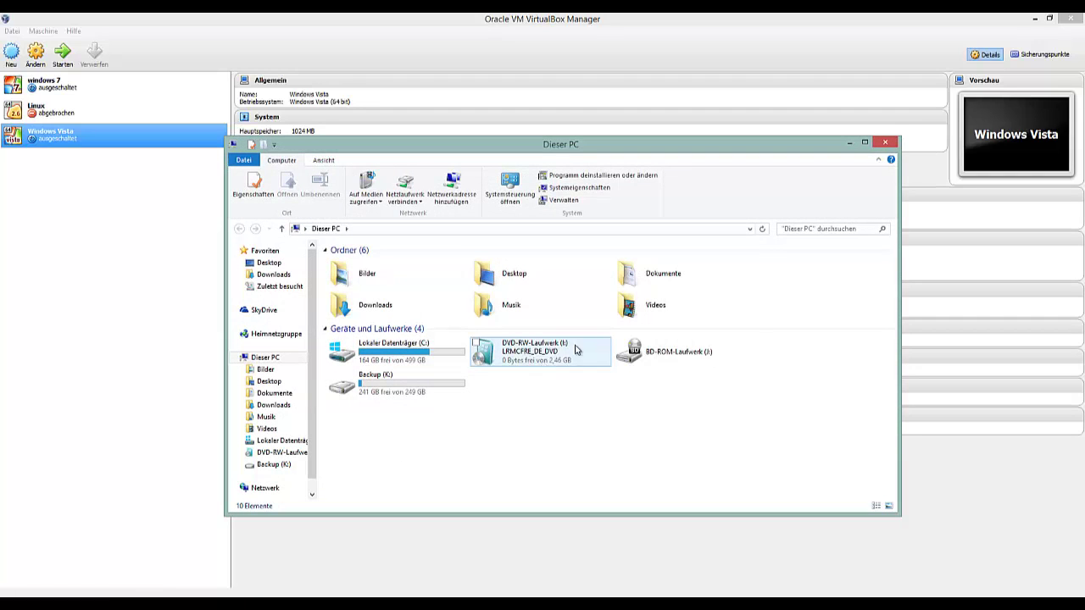
click(886, 143)
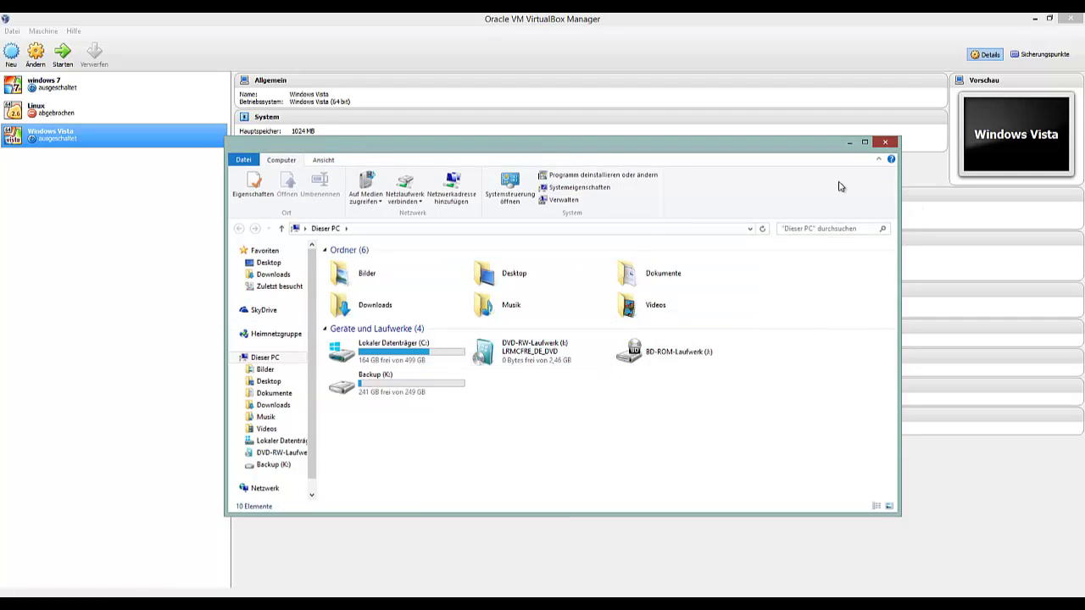
click(721, 232)
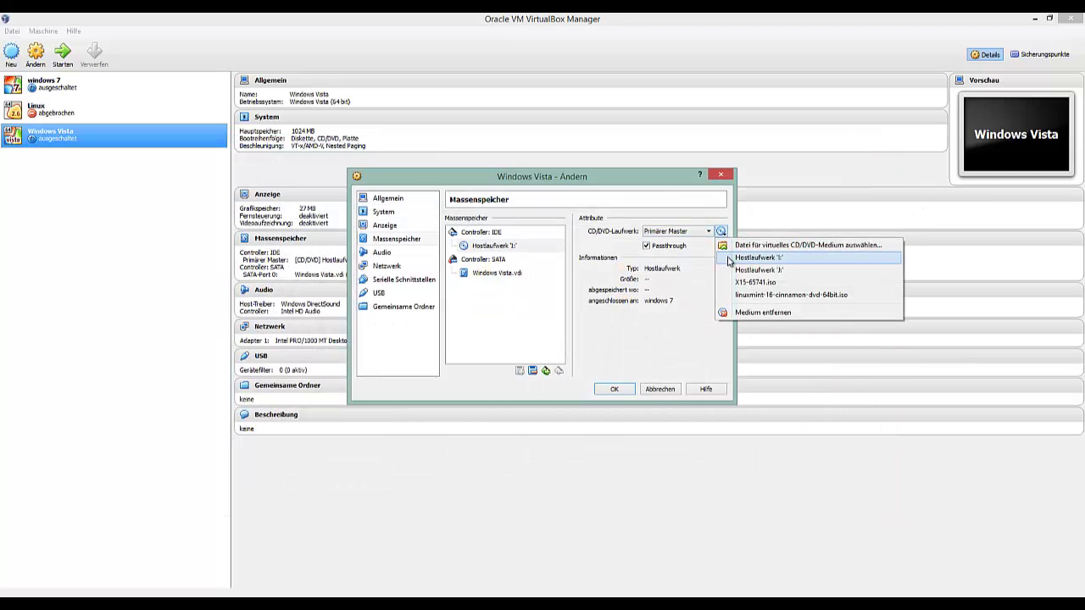
click(730, 259)
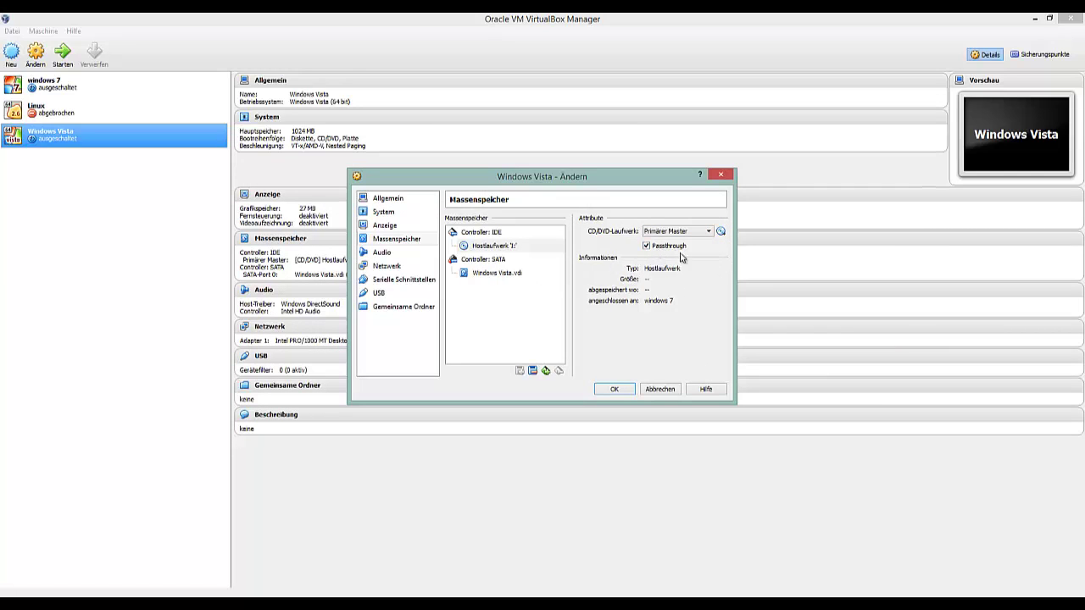
Step: Try to enter 102 MB as the graphics memory in the machine's display settings
click(401, 227)
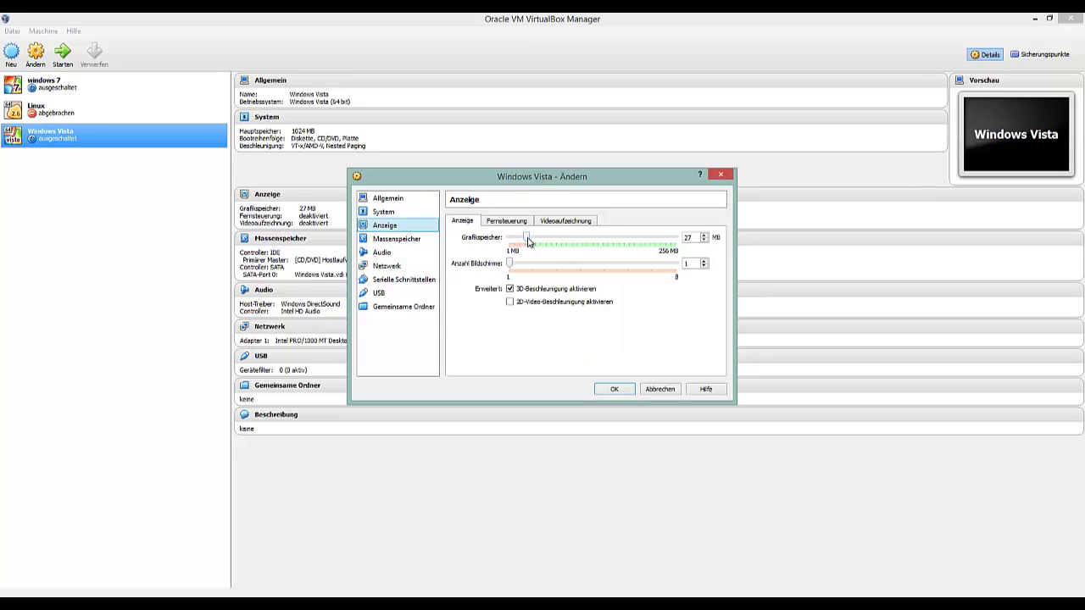
click(694, 238)
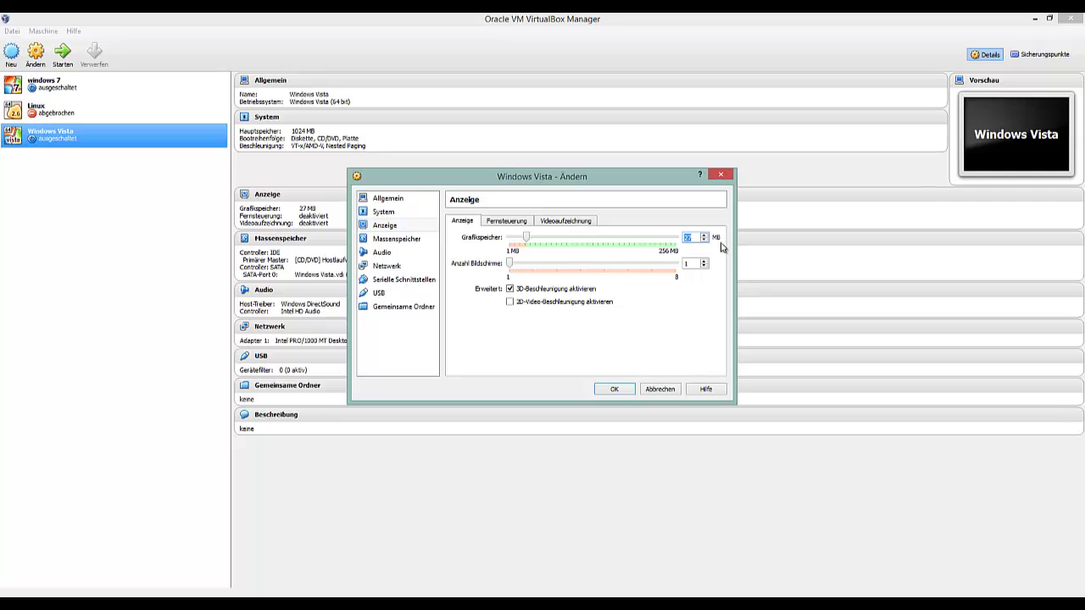
text(102)
drag(697, 239, 670, 240)
right_click(669, 245)
click(685, 248)
key(BackSpace)
key(ctrl+v)
key(BackSpace)
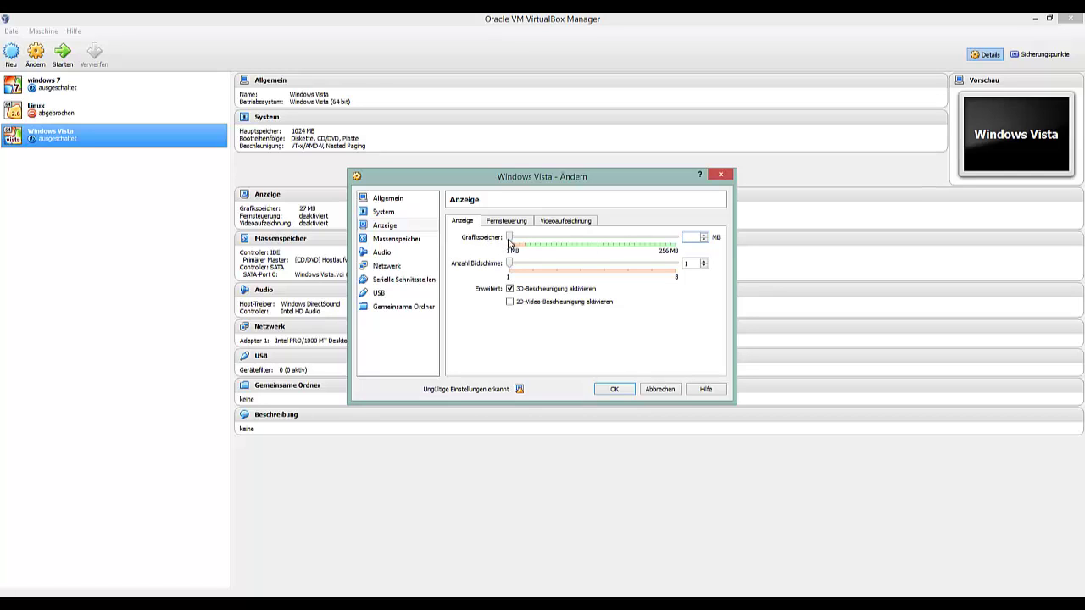
Step: Set the graphics memory to the maximum of 256 MB and save the machine settings
drag(513, 243, 511, 242)
mouse_move(671, 242)
mouse_down()
mouse_move(540, 241)
mouse_move(679, 244)
mouse_up()
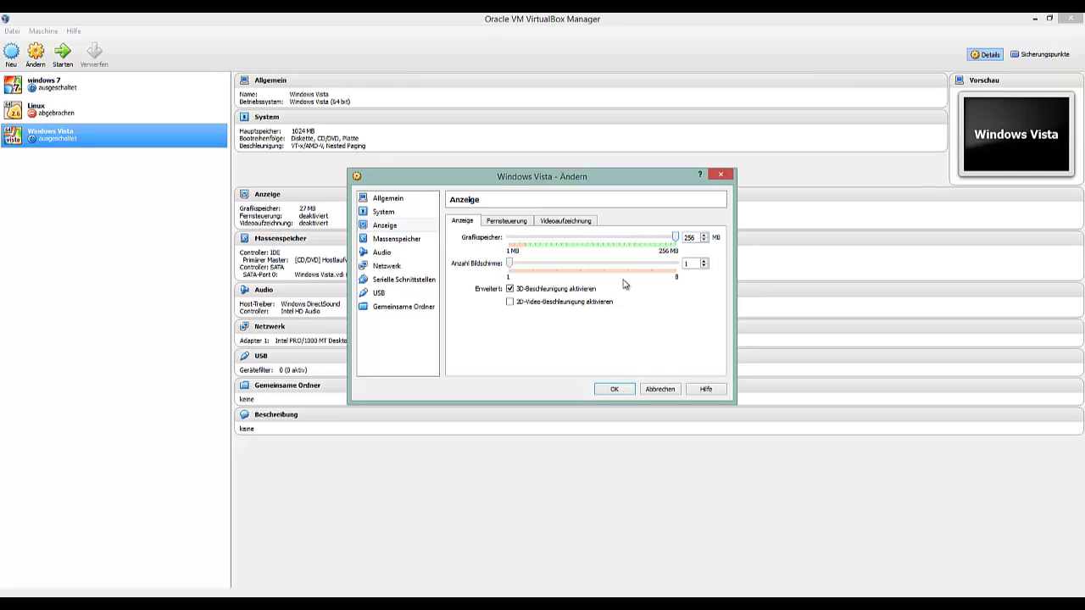
click(616, 390)
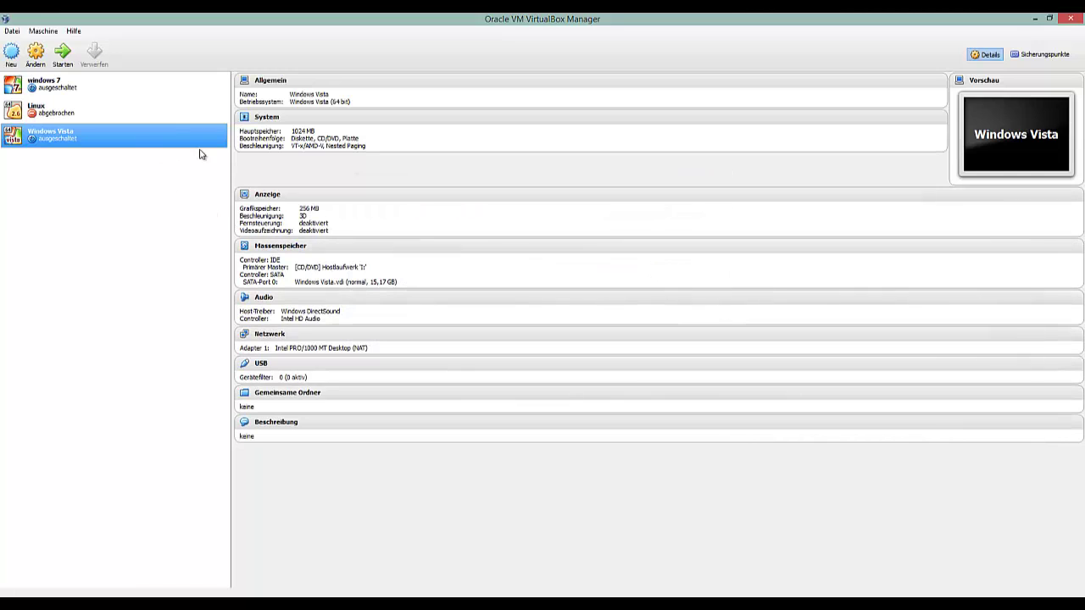
Step: Start the Windows Vista virtual machine and switch its maximized window to scaled display mode
click(60, 58)
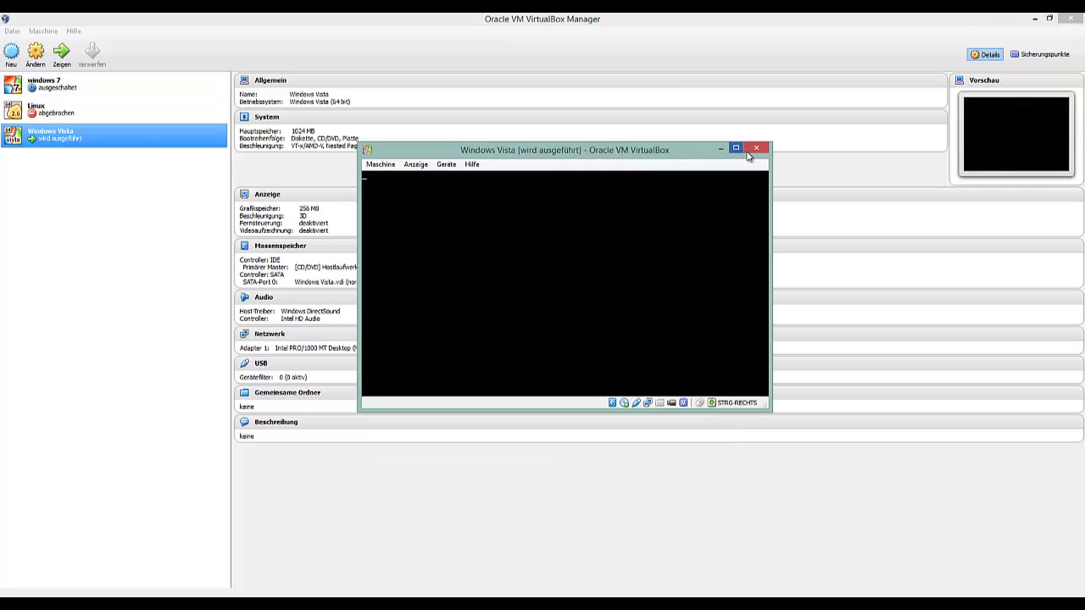
click(739, 153)
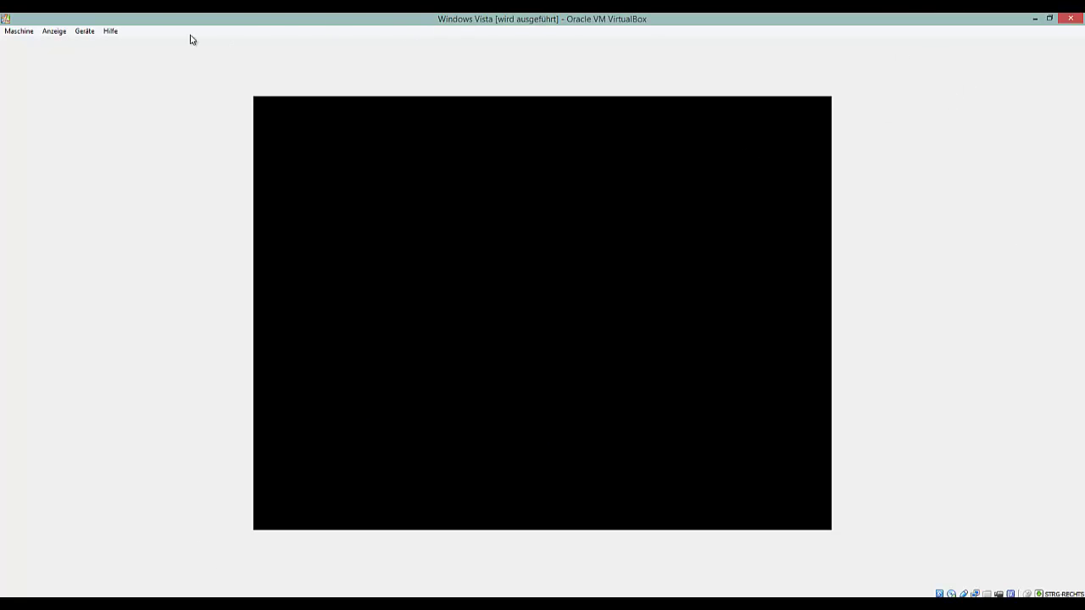
click(54, 31)
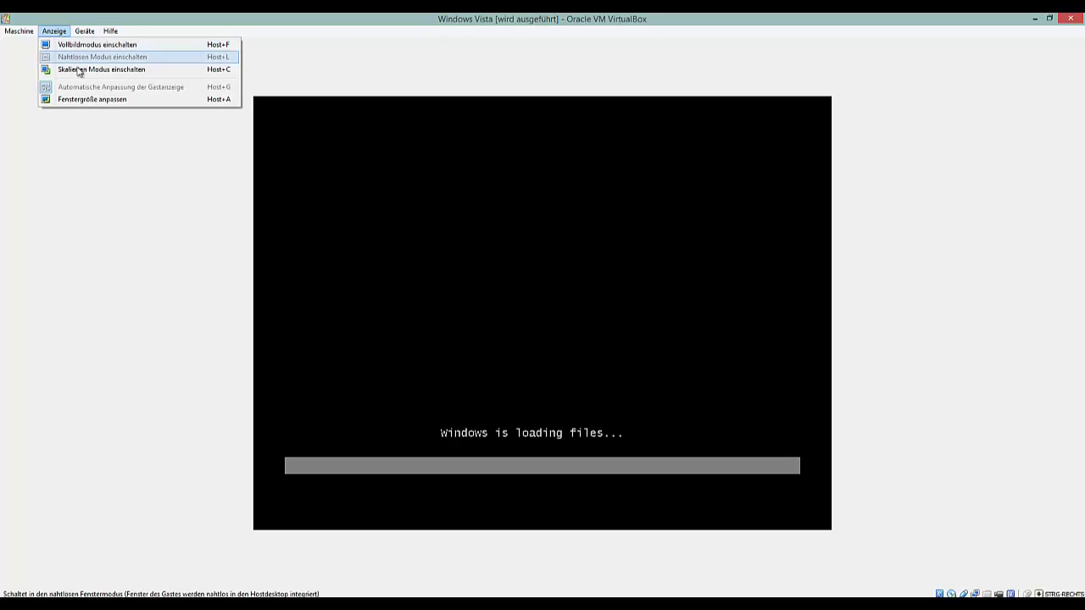
click(78, 69)
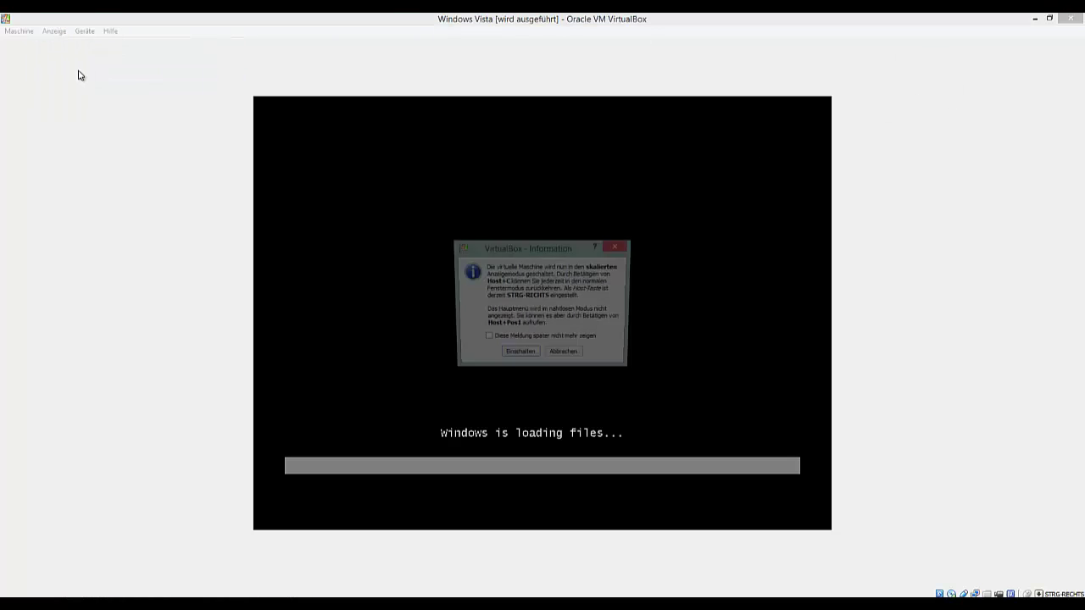
click(519, 356)
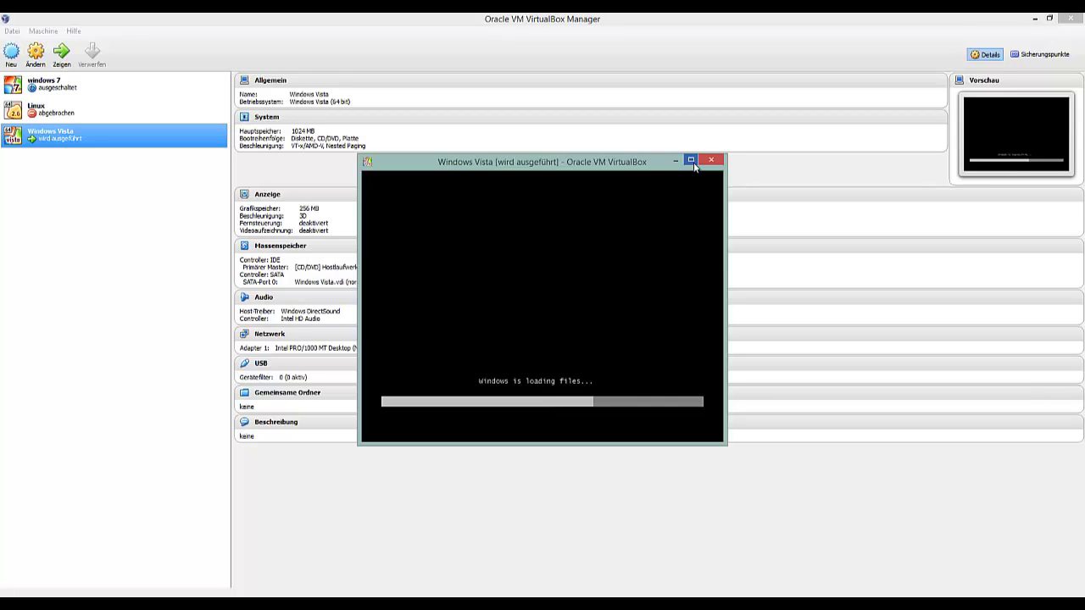
Step: Maximize the virtual machine's window and dismiss the Mauszeiger-Integration notice
click(693, 162)
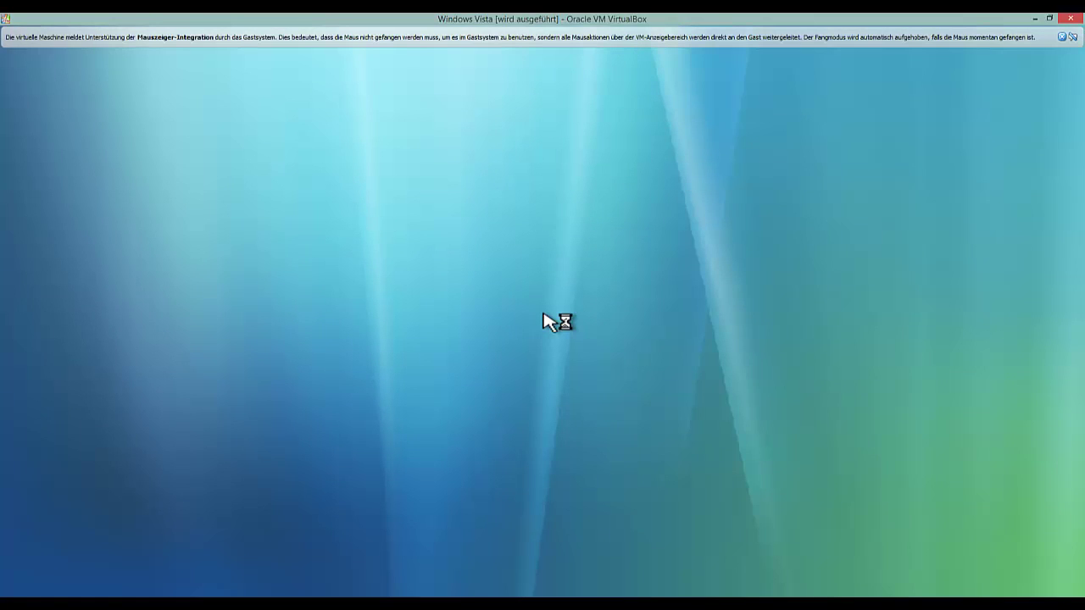
click(1061, 37)
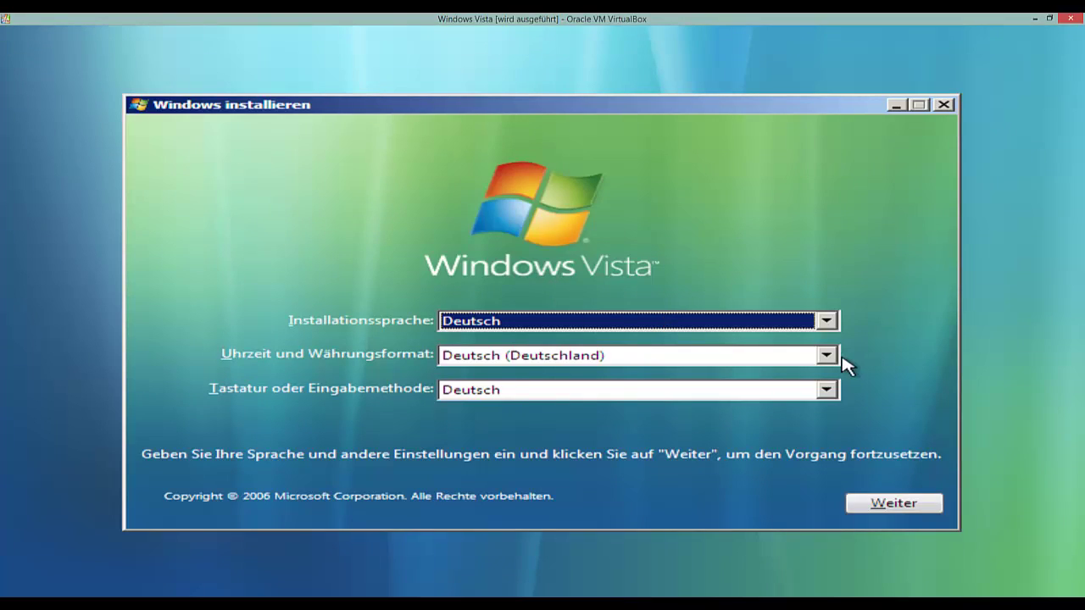
Step: Keep Deutsch (Deutschland) as the time and currency format, accept the language settings and start the Windows Vista installation
click(833, 356)
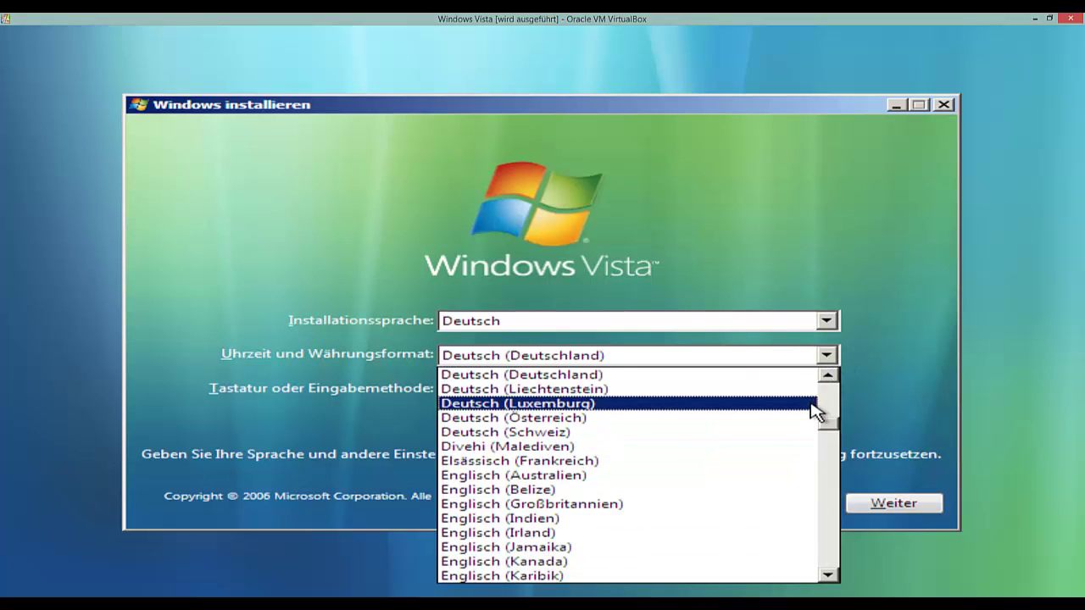
click(888, 385)
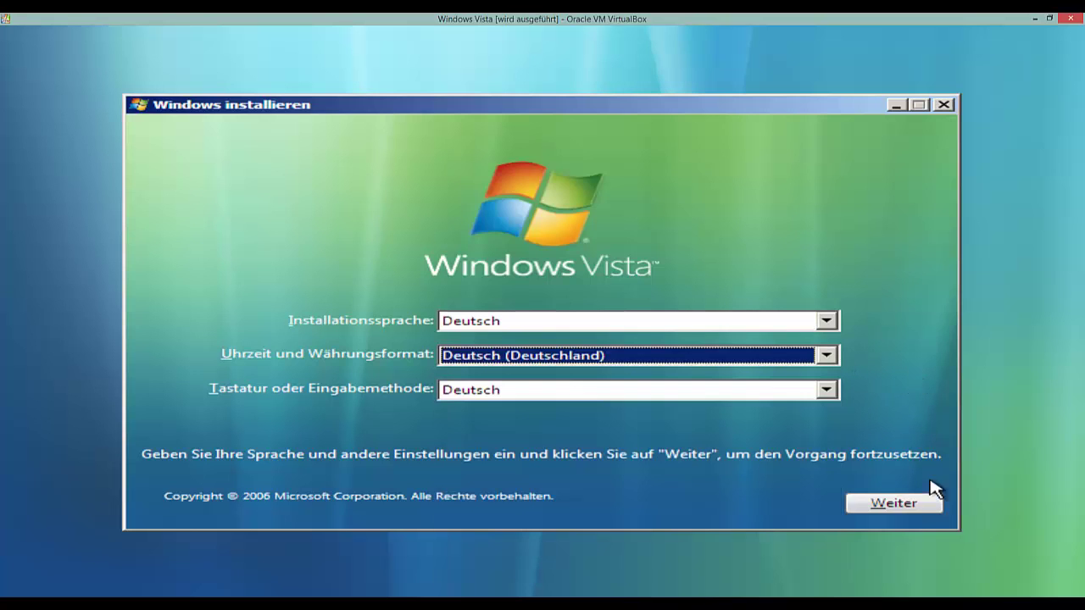
click(917, 502)
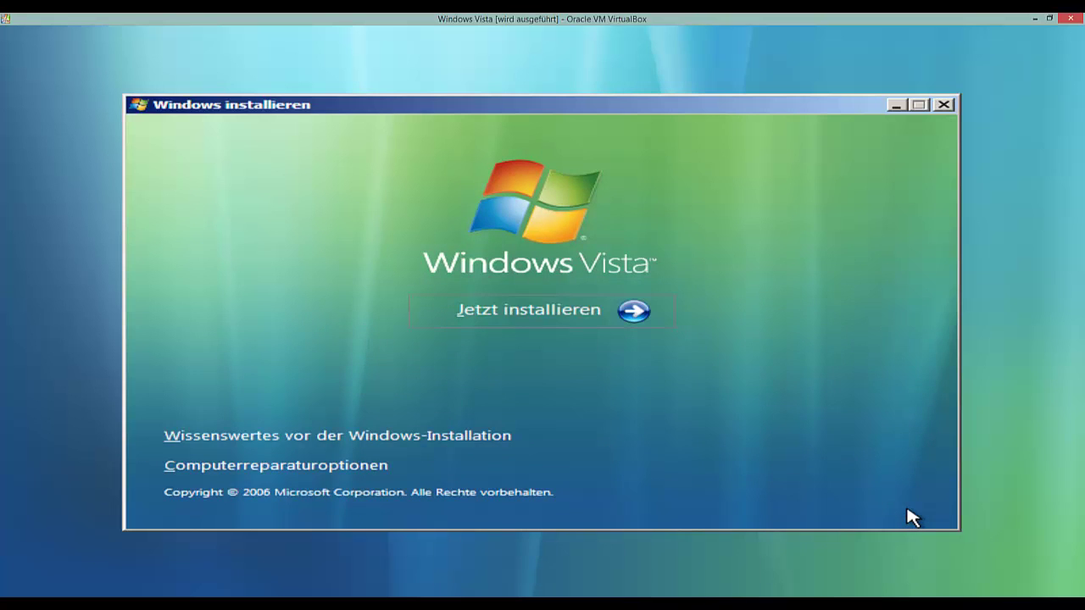
click(654, 316)
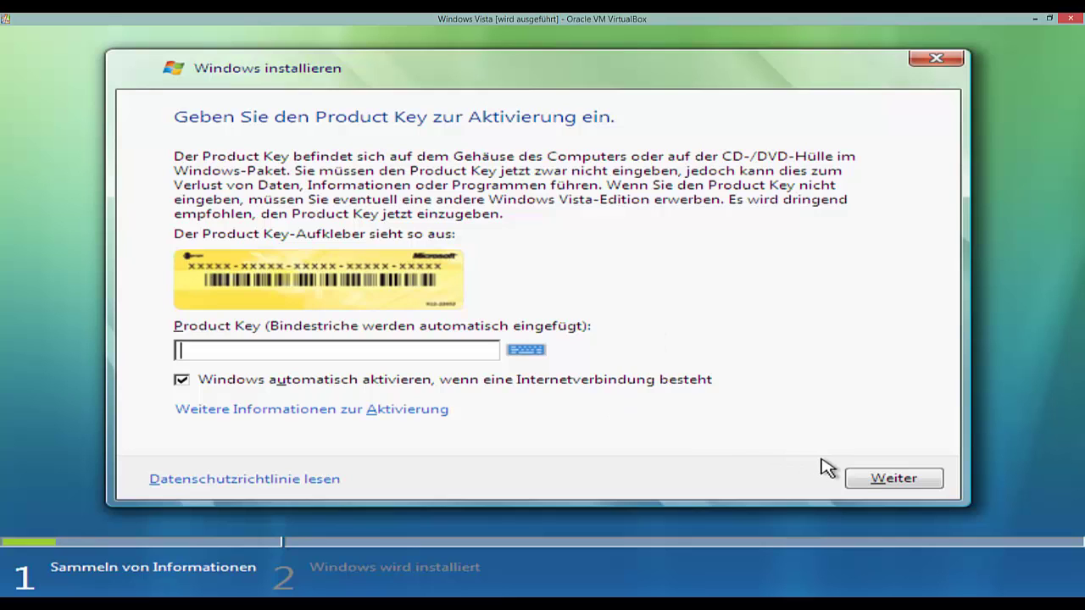
Step: Turn off automatic Windows activation and continue the setup without entering a product key
click(858, 488)
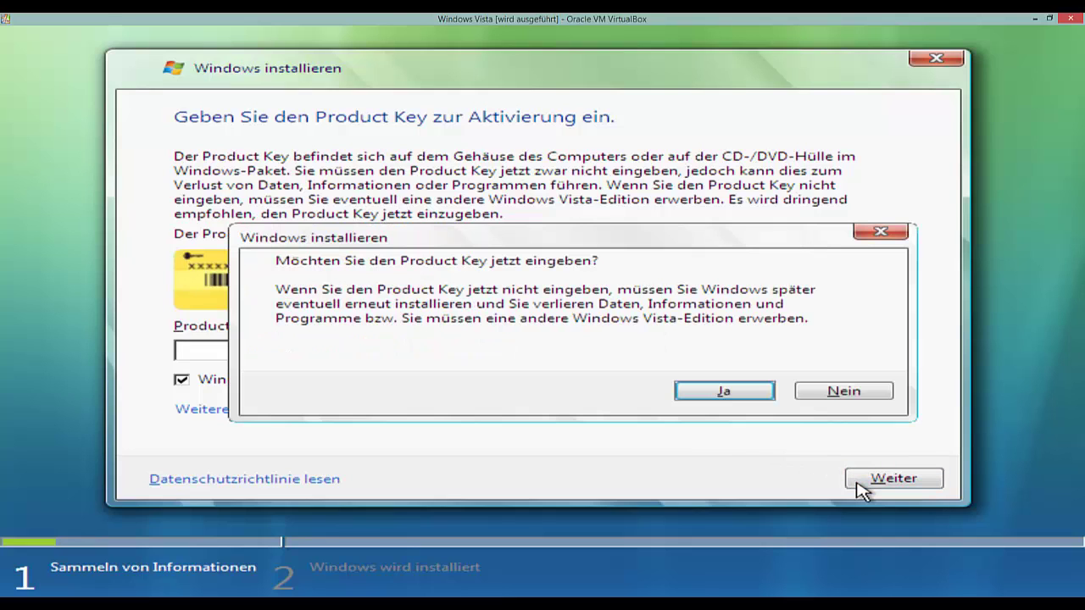
click(749, 400)
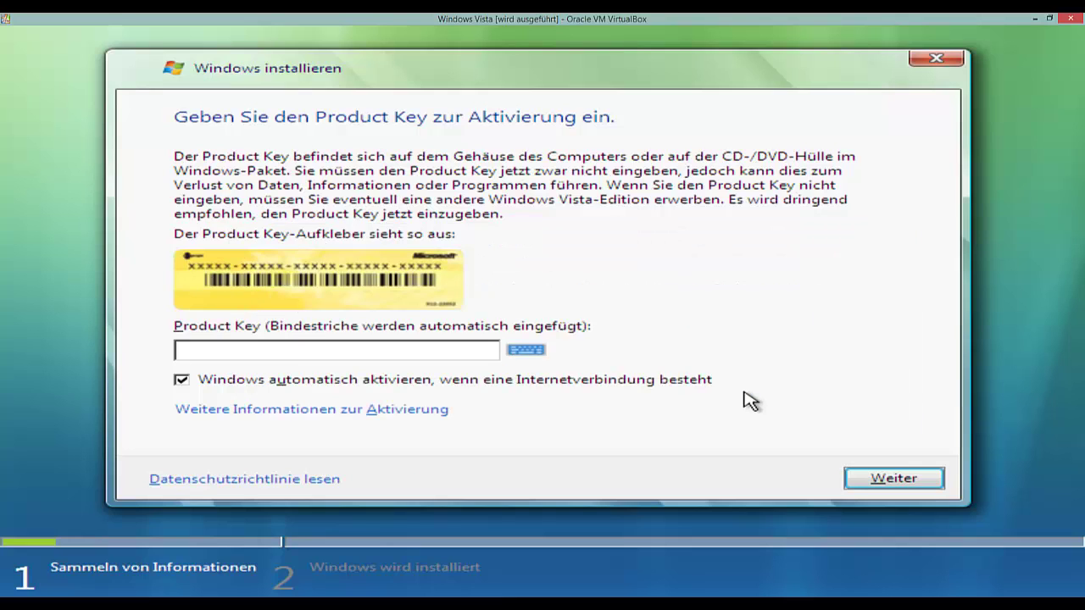
click(678, 383)
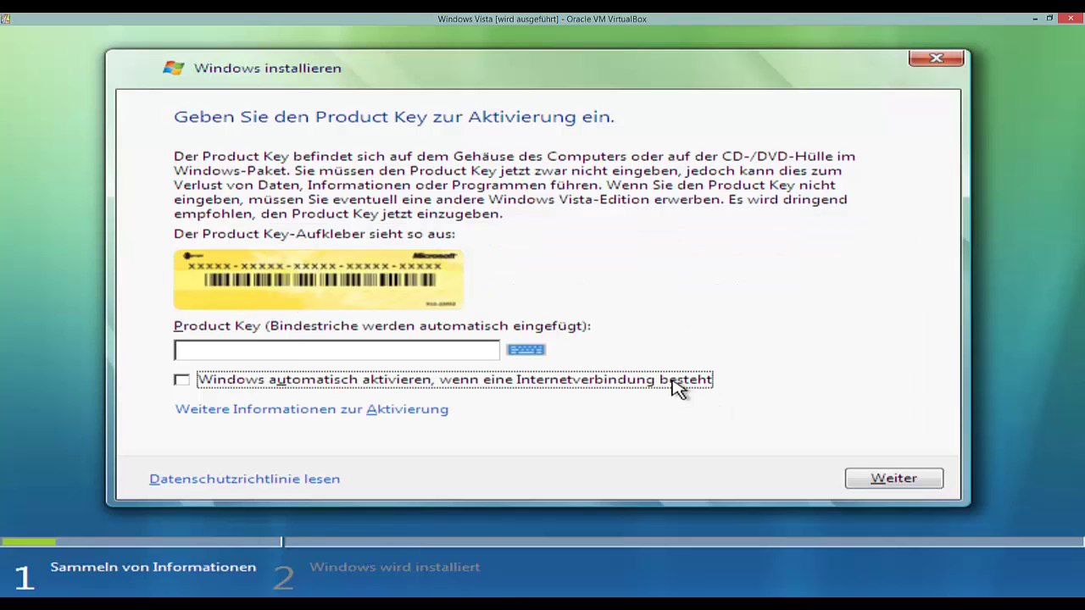
click(856, 478)
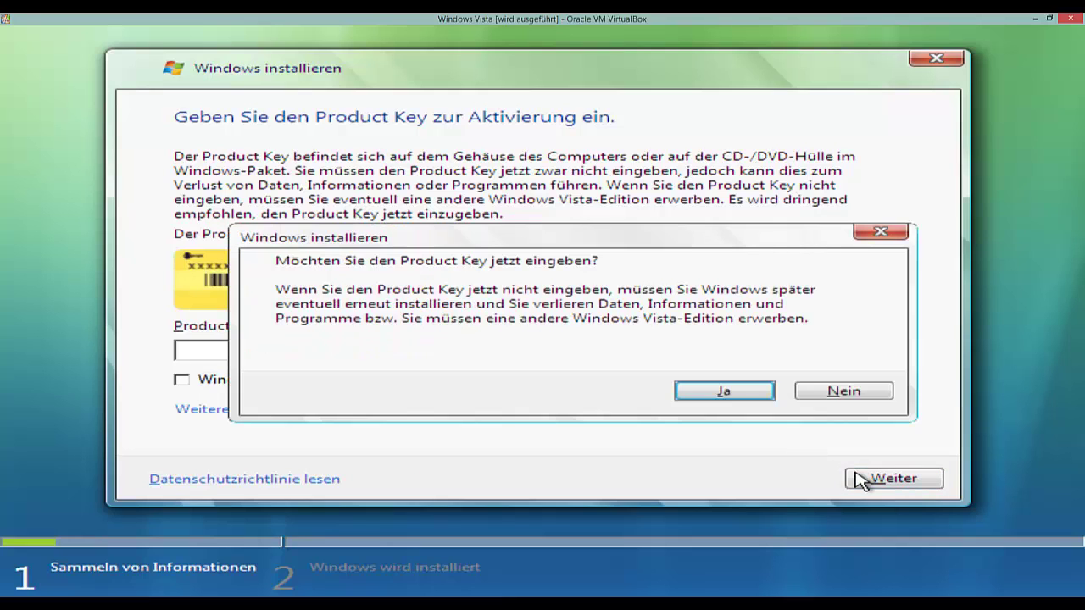
click(824, 398)
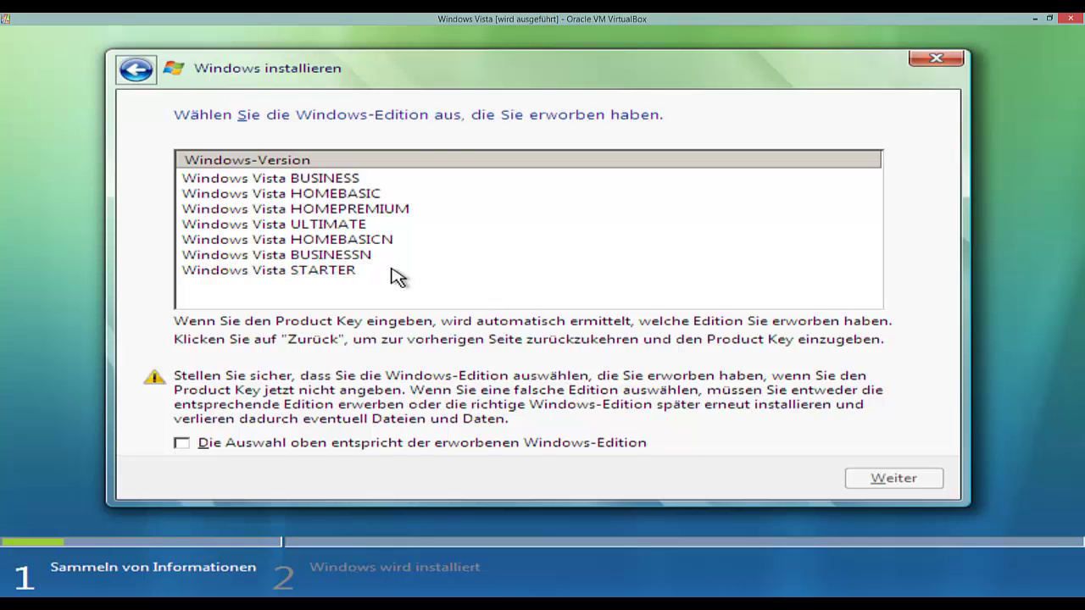
Step: Choose Windows Vista ULTIMATE, confirm it as the purchased edition, and accept the licence terms
click(332, 229)
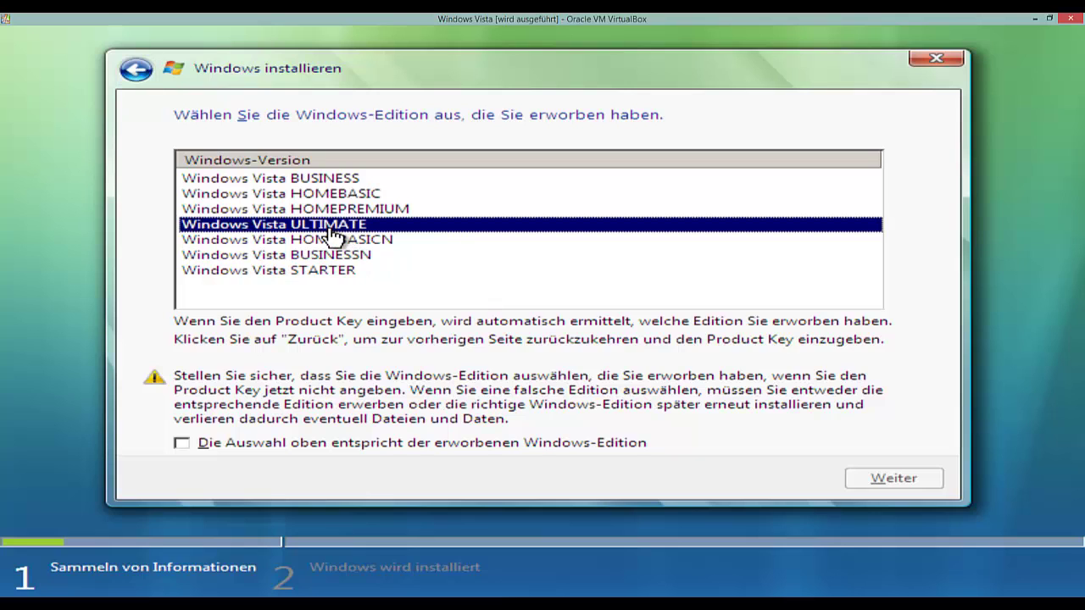
click(569, 445)
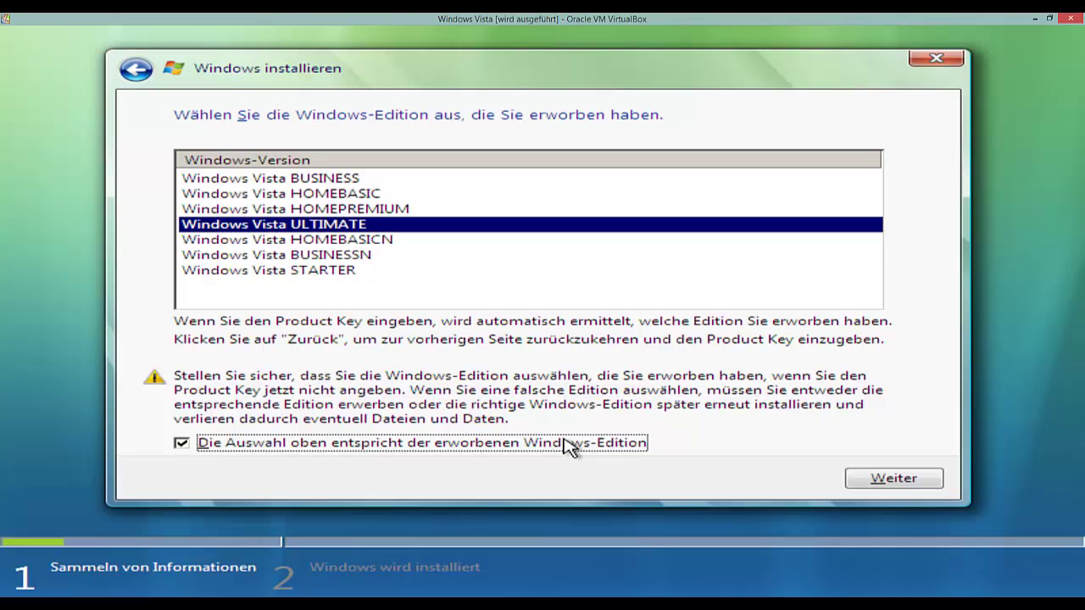
click(881, 481)
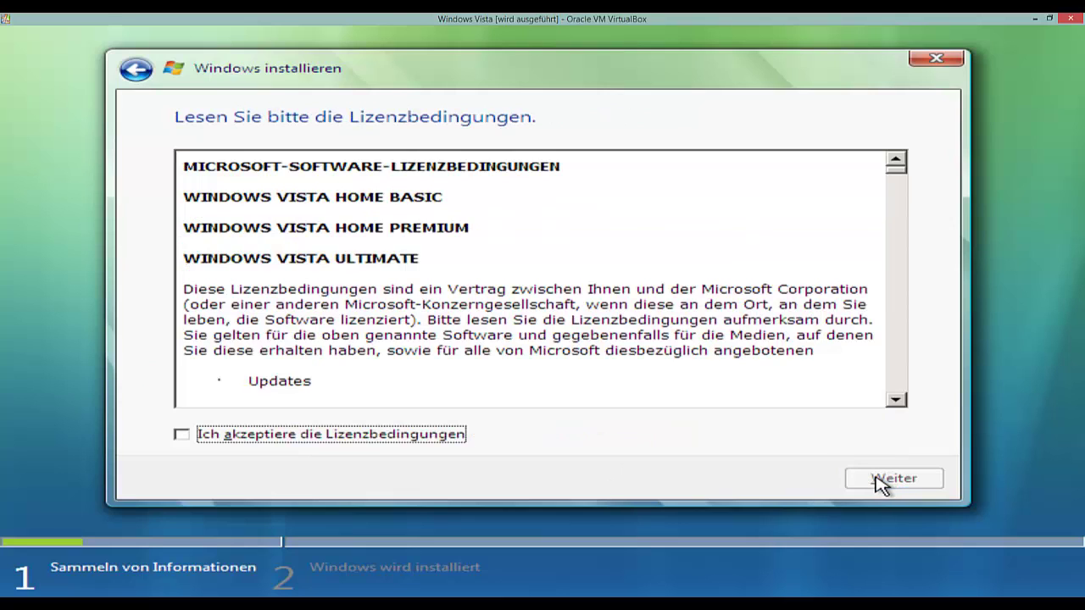
click(455, 439)
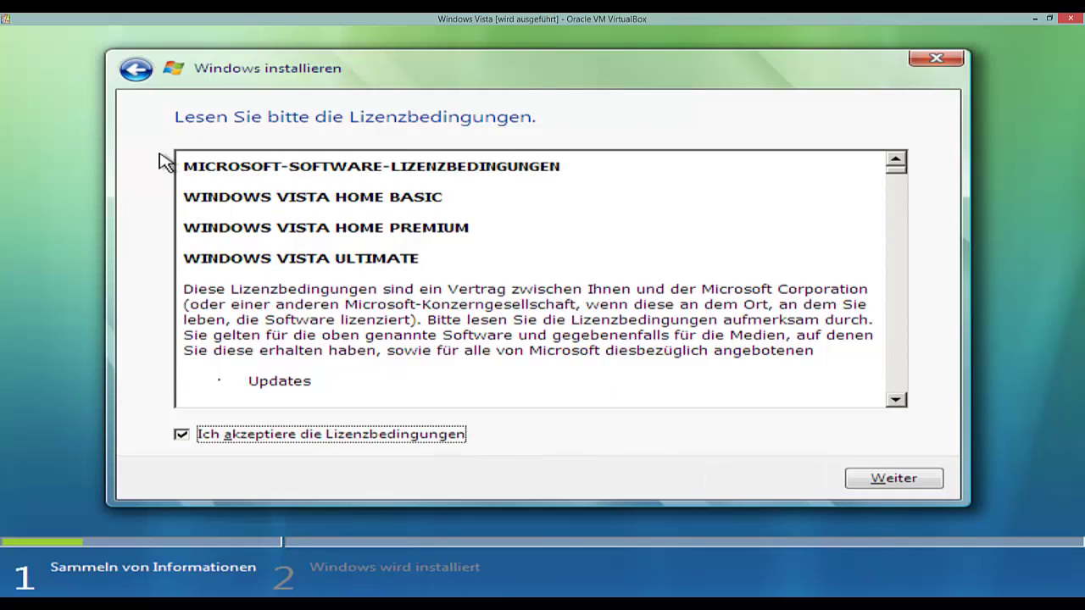
Step: Return to the edition selection, choose Windows Vista ULTIMATE again and confirm it as the purchased edition
click(137, 75)
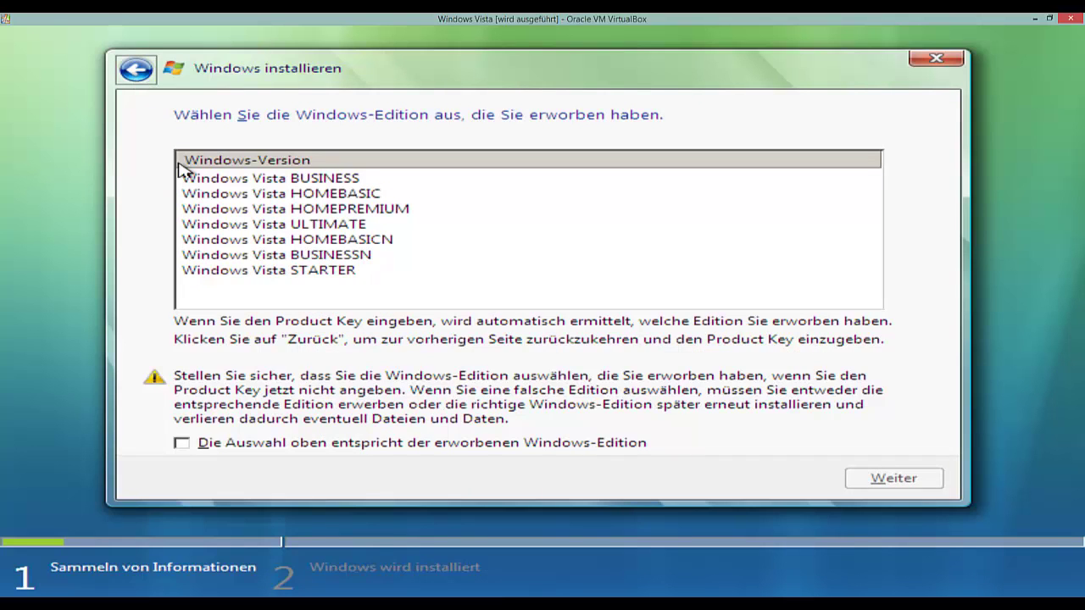
click(443, 256)
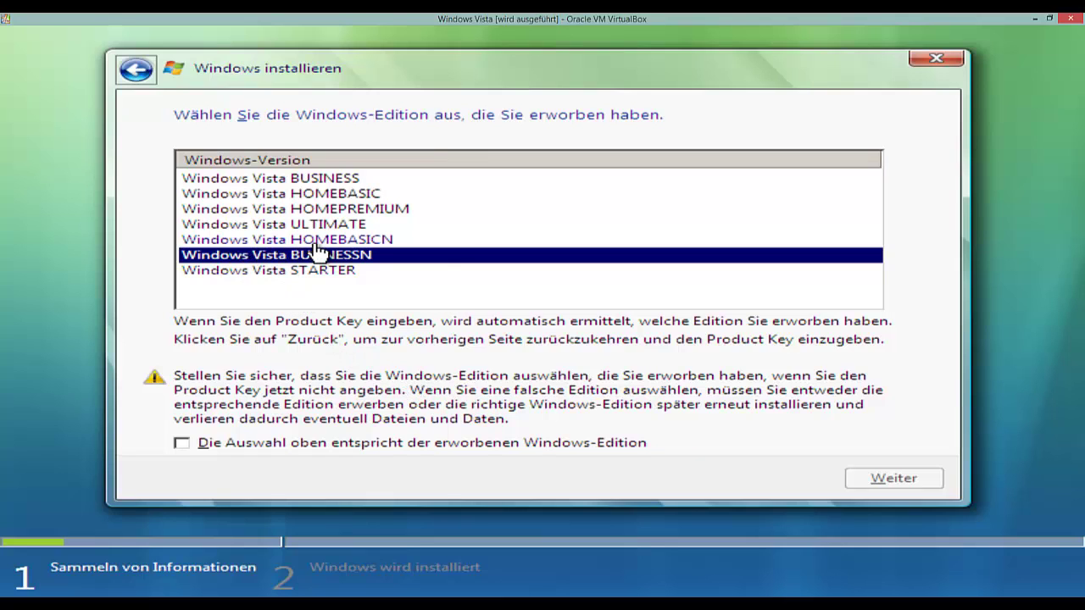
click(355, 225)
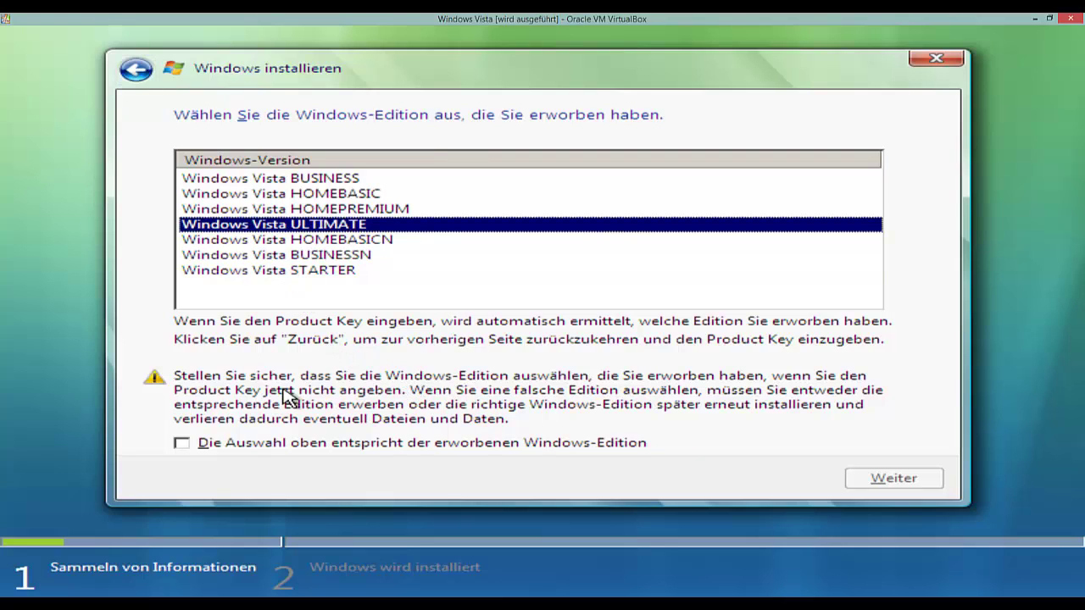
click(181, 444)
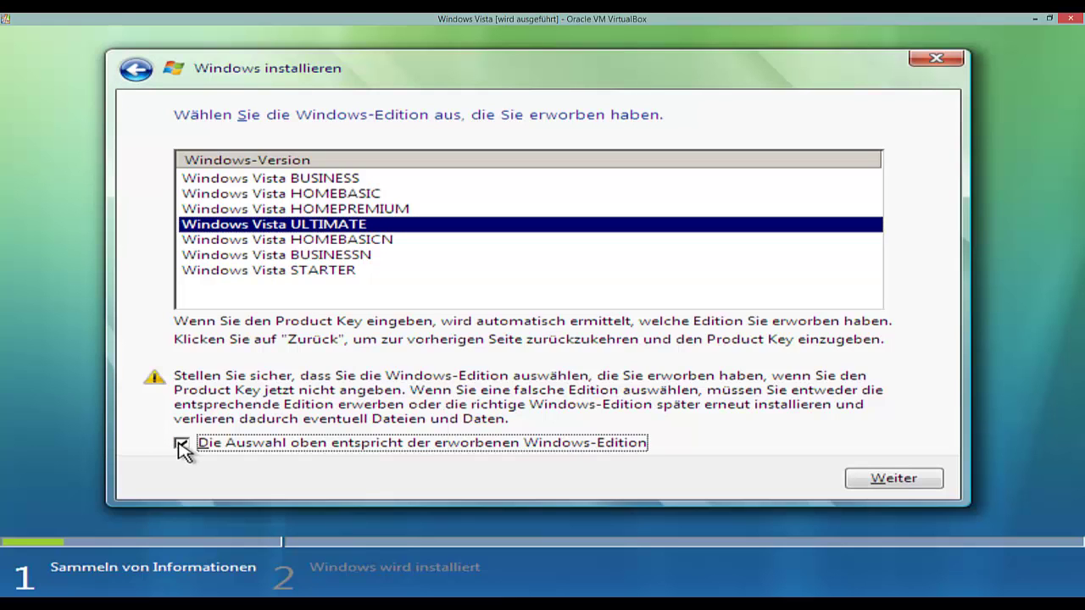
click(887, 484)
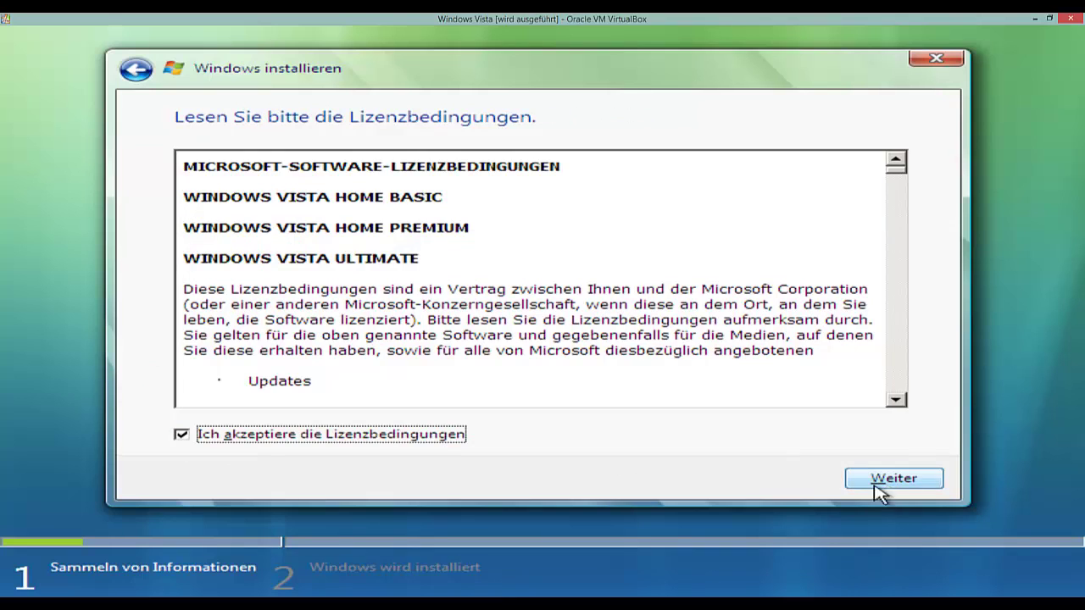
Step: Continue past the accepted licence terms and start a Benutzerdefiniert installation on the disk's unallocated space
click(884, 485)
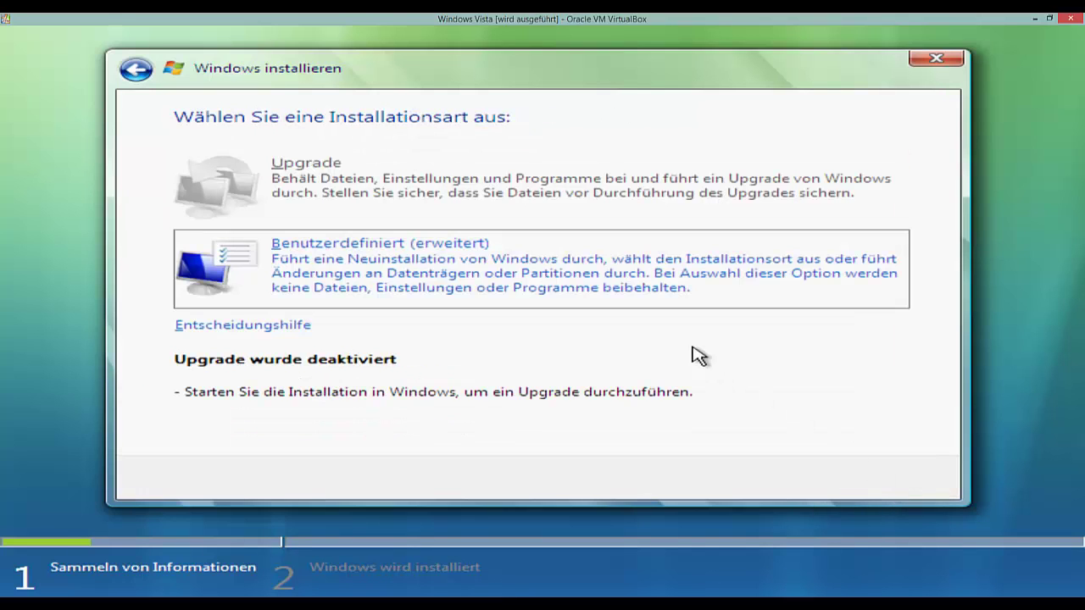
click(604, 280)
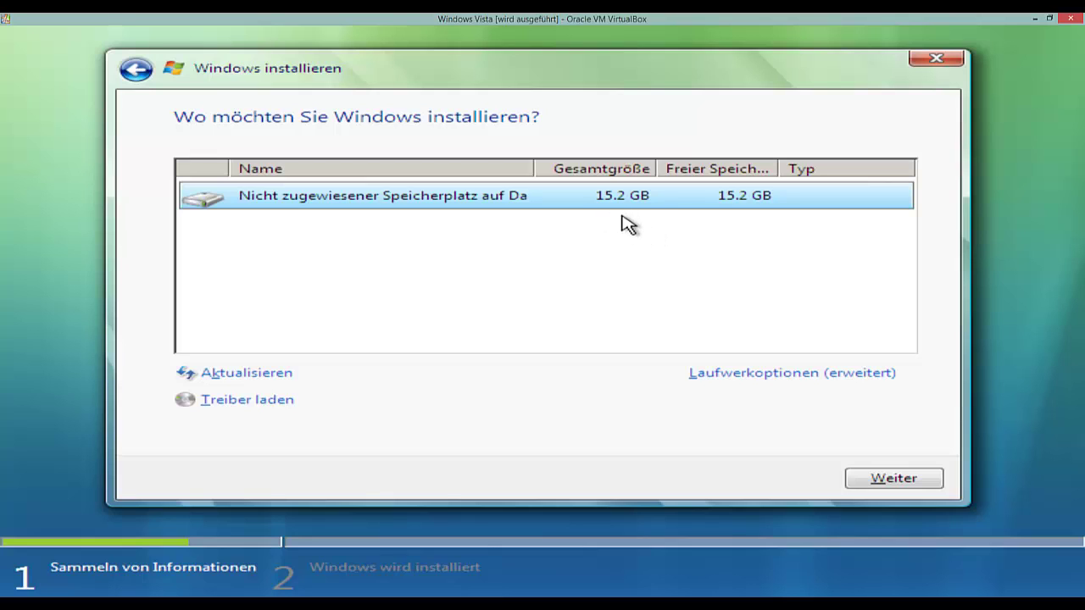
click(922, 484)
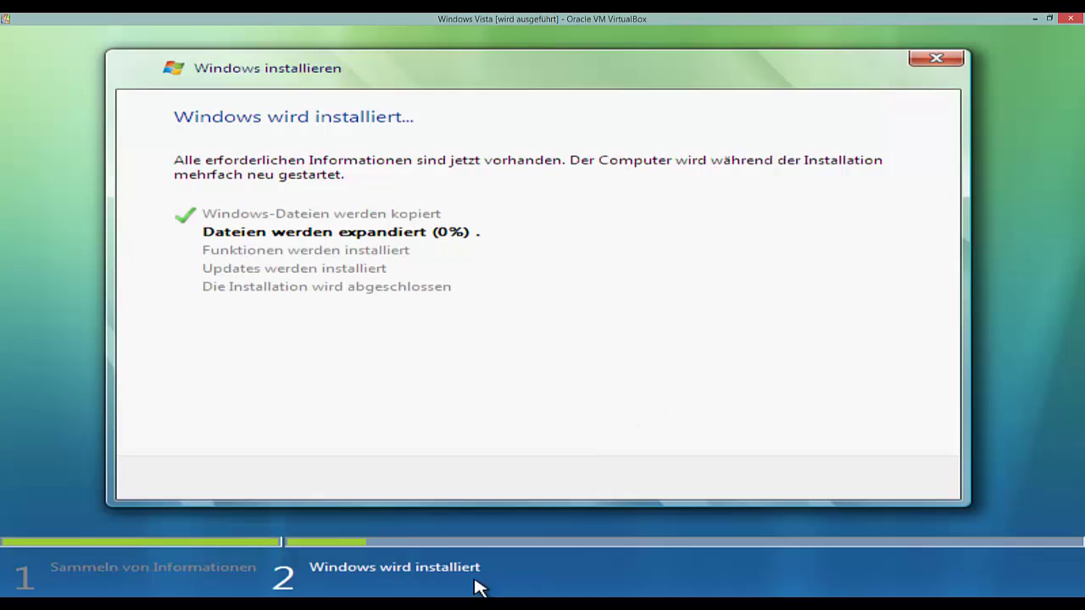
Step: Switch to Firefox and open the Amazon product page for Windows Vista Ultimate 64 Bit OEM among the related items
key(alt+Tab)
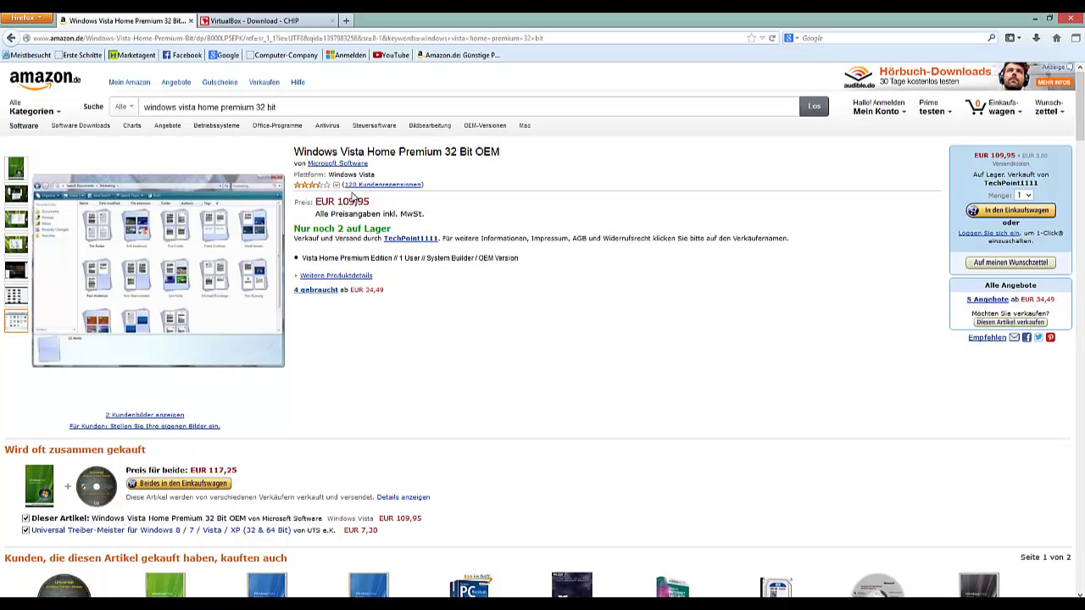
scroll(361, 239, down, 5)
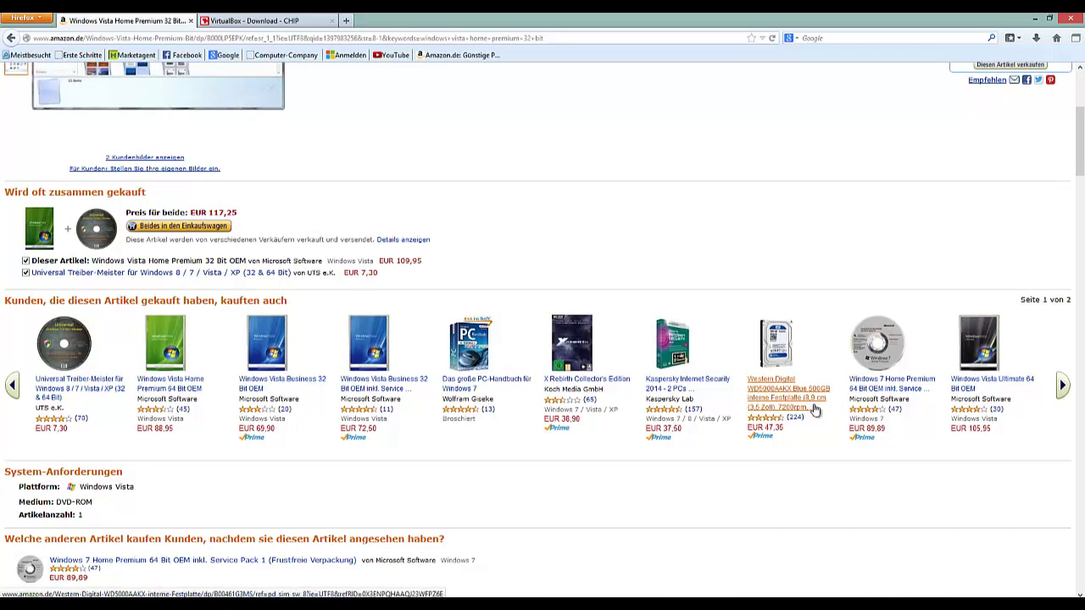
click(990, 387)
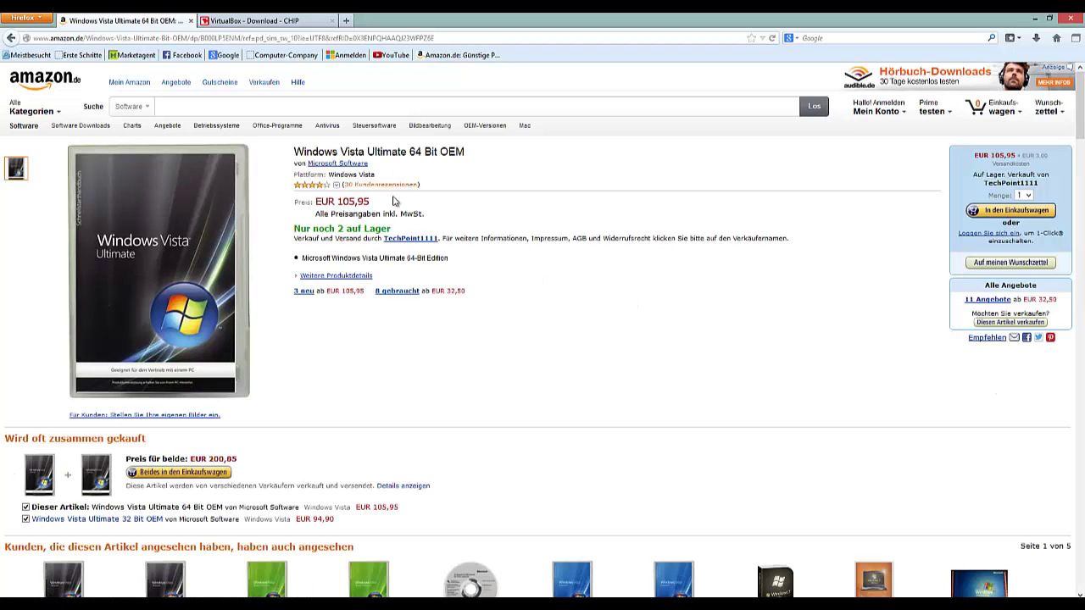
Step: Look through the Windows Vista Ultimate 64 Bit OEM page, including related offers, product information and product description
scroll(475, 327, down, 3)
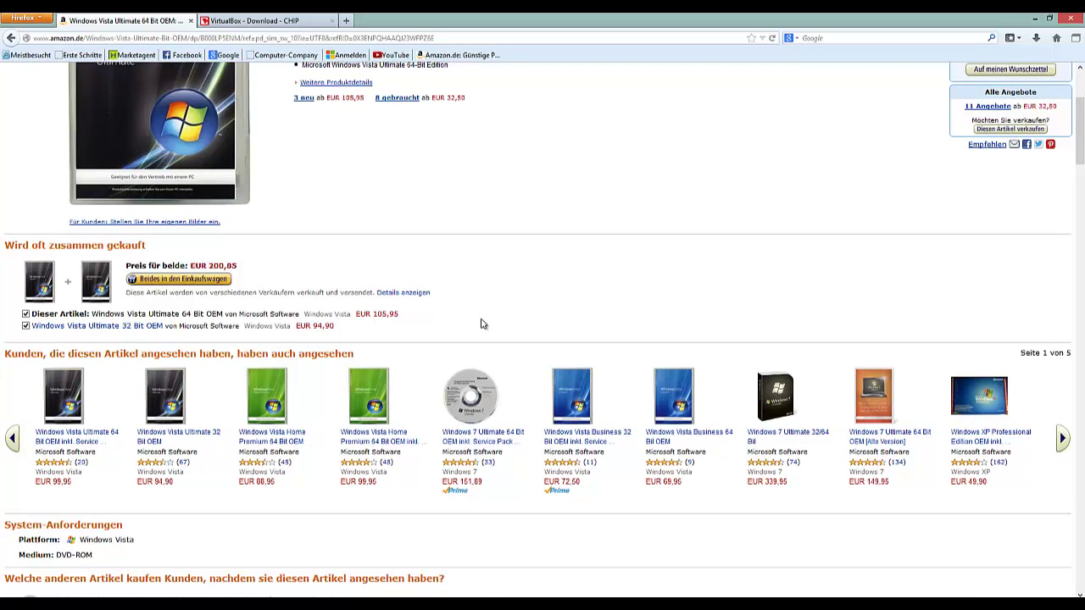
scroll(481, 324, down, 3)
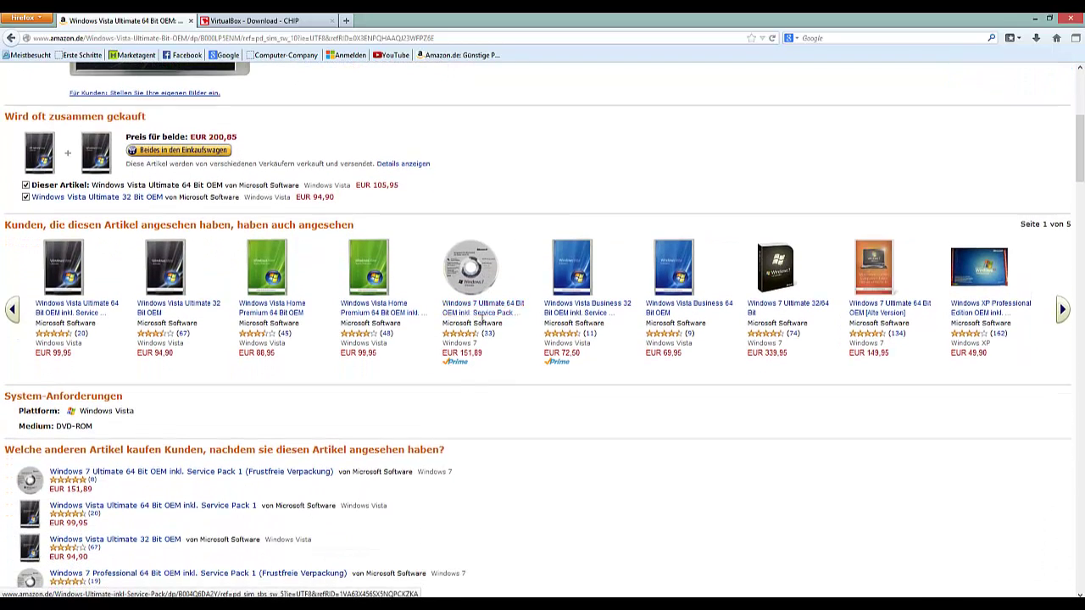
scroll(480, 318, down, 3)
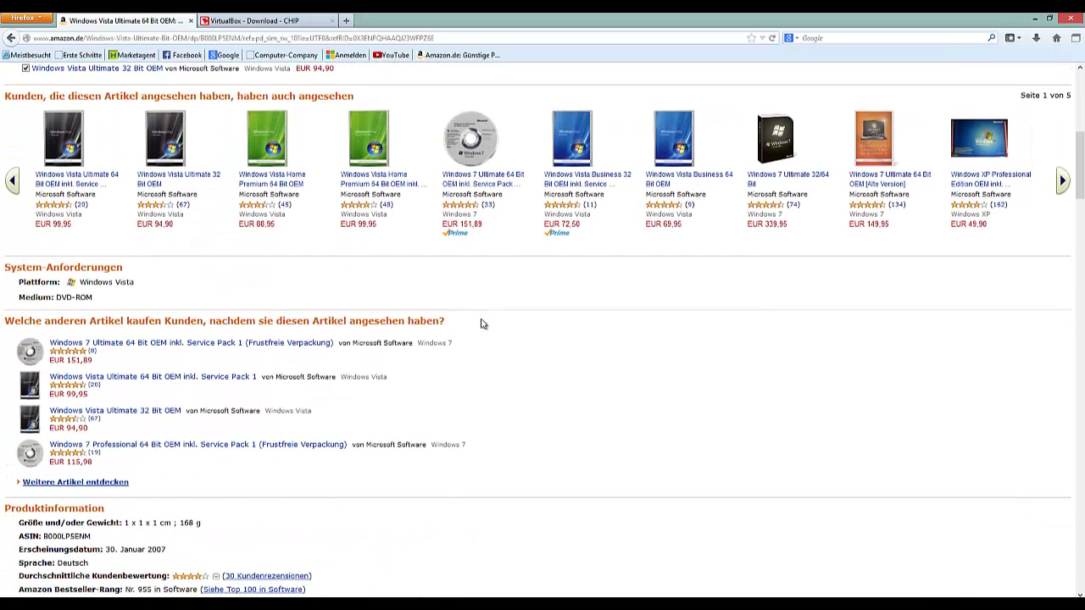
scroll(481, 324, up, 2)
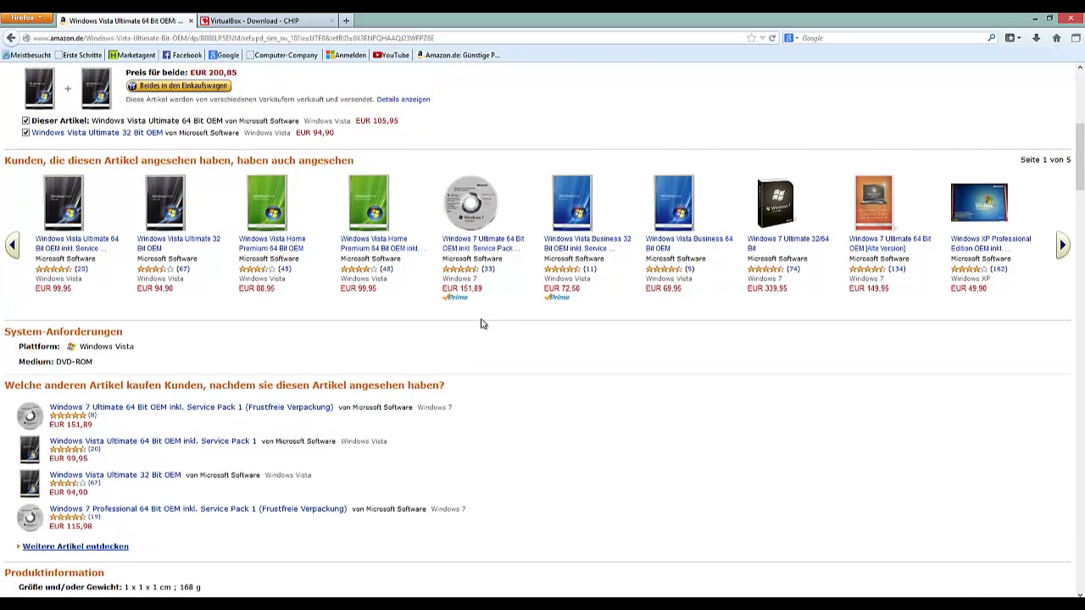
scroll(481, 324, down, 2)
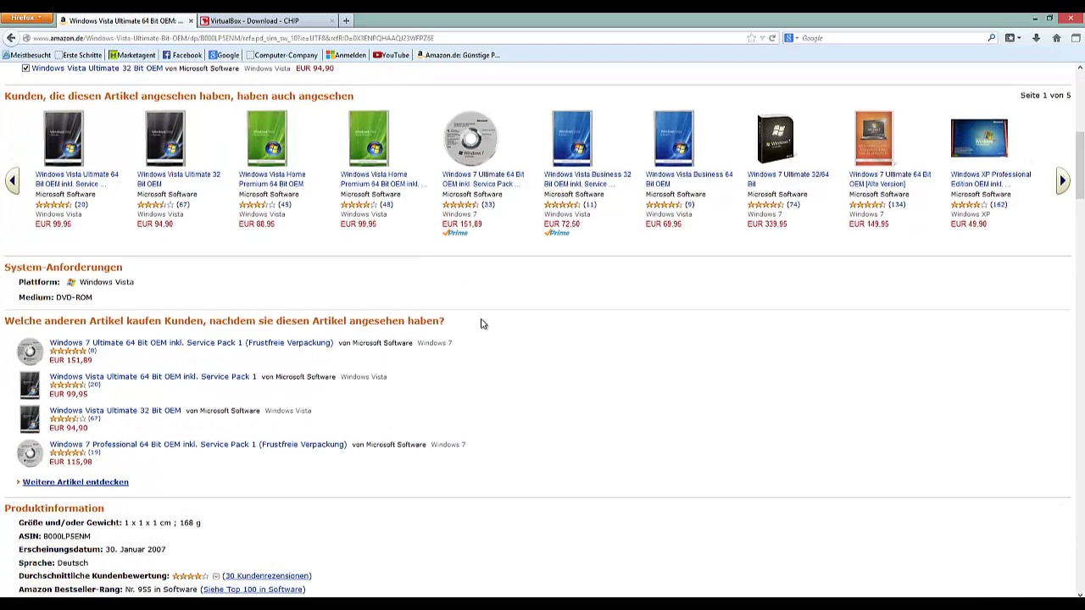
scroll(481, 323, down, 5)
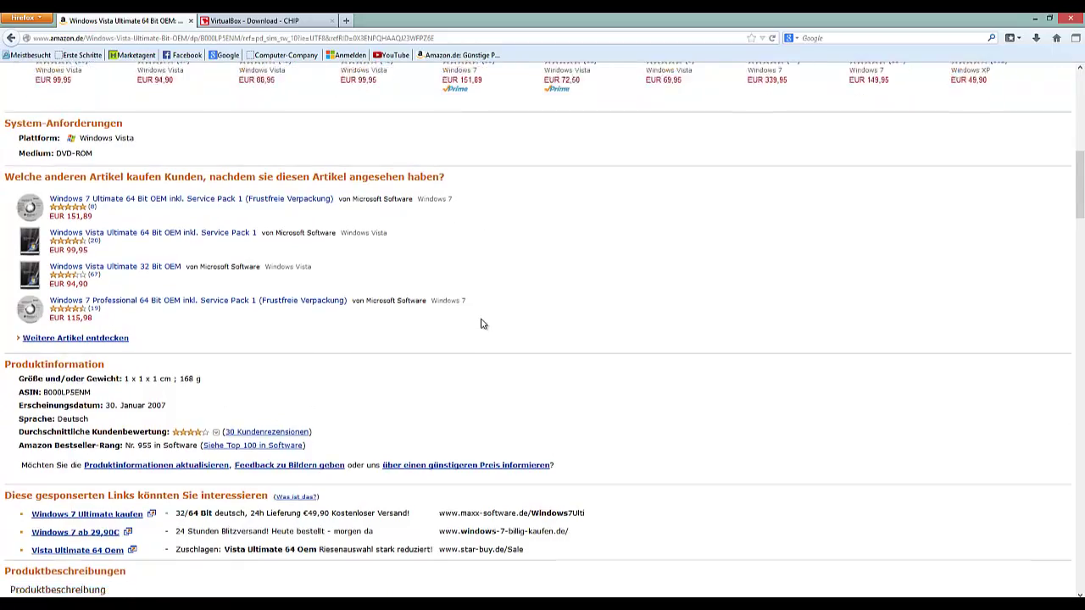
scroll(481, 324, down, 2)
scroll(494, 318, down, 2)
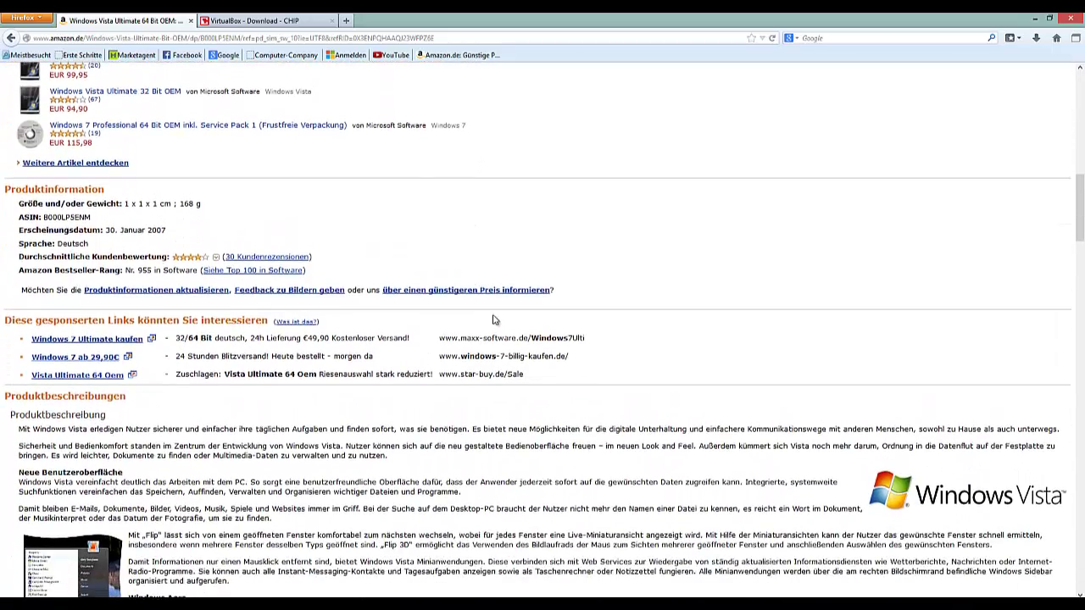
scroll(494, 317, down, 3)
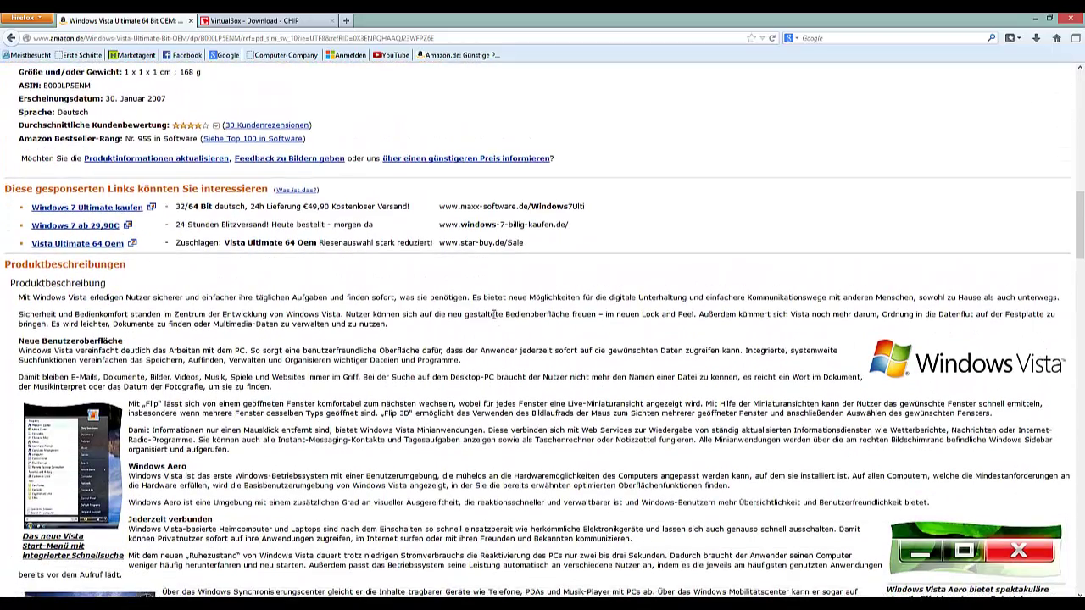
scroll(494, 315, down, 3)
scroll(494, 315, down, 10)
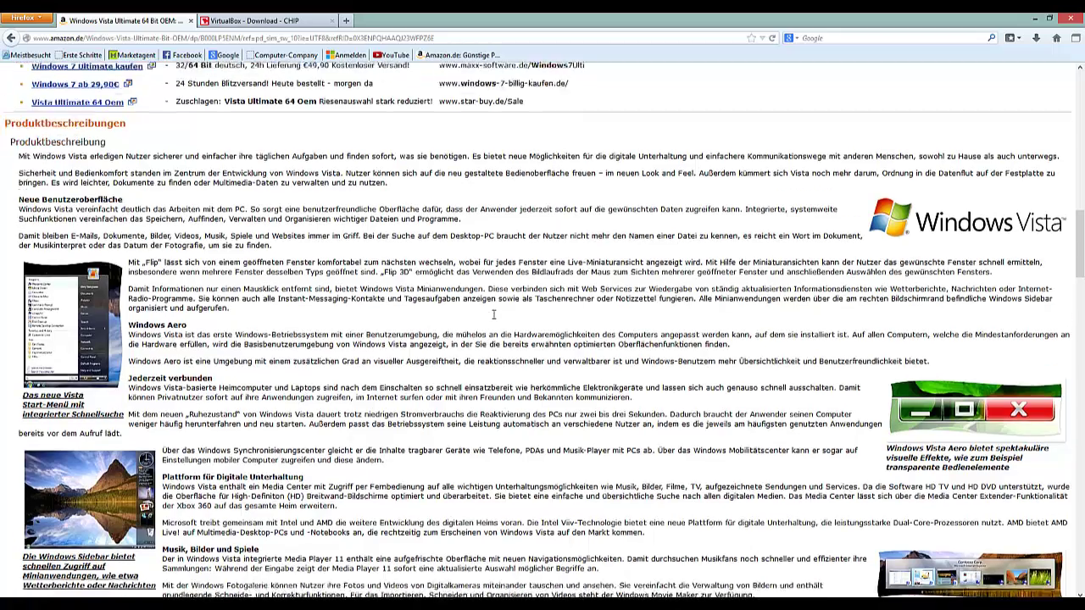
Step: Finish viewing the Vista Ultimate product description and open the Windows Vista Home Premium 64 Bit OEM page from the items other customers viewed
scroll(496, 318, down, 3)
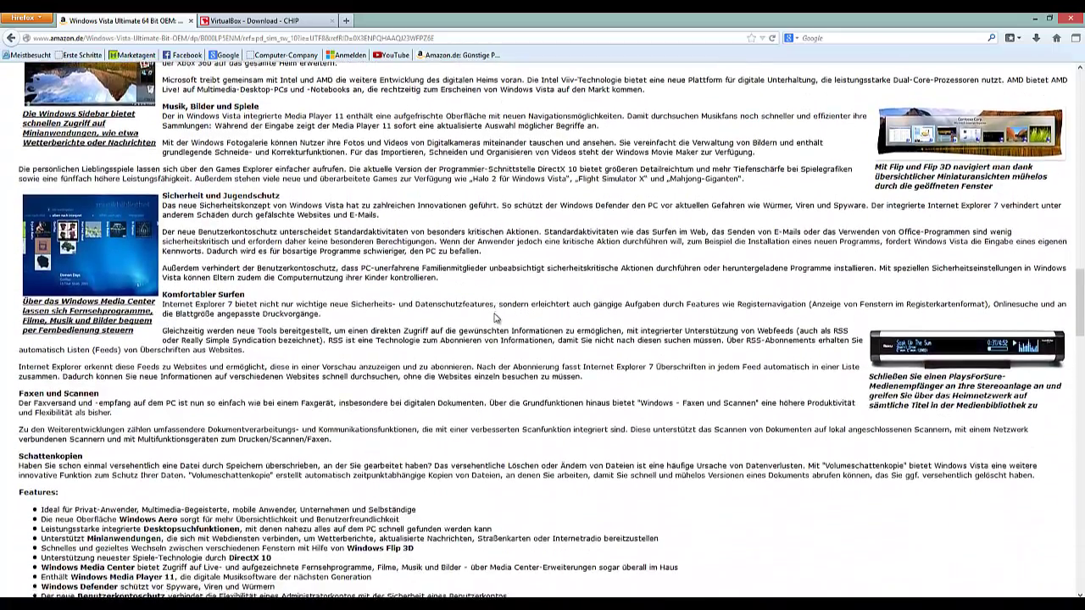
scroll(497, 317, up, 18)
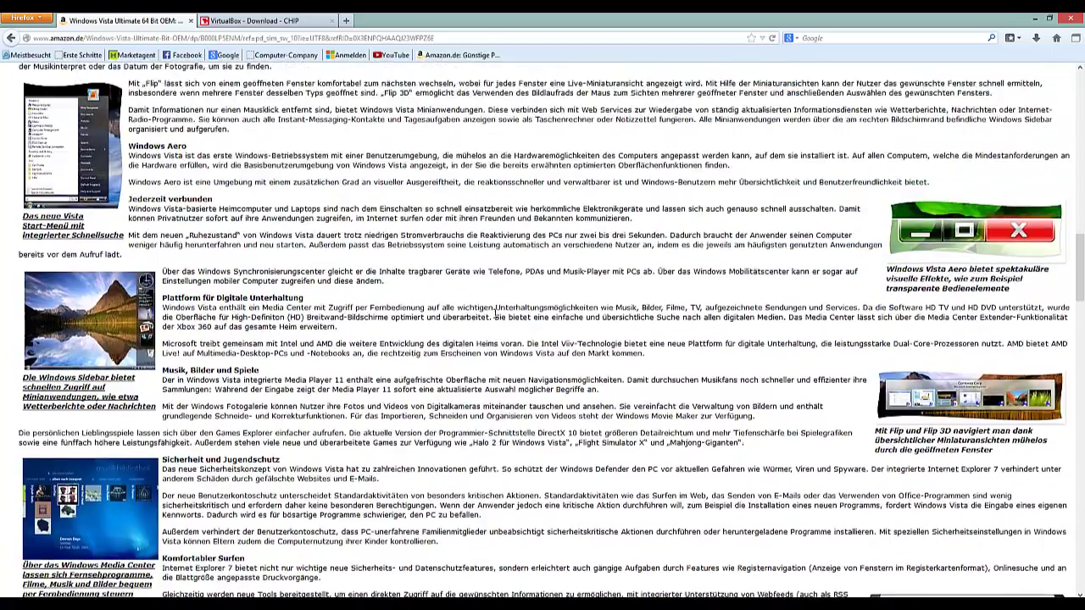
scroll(496, 318, up, 17)
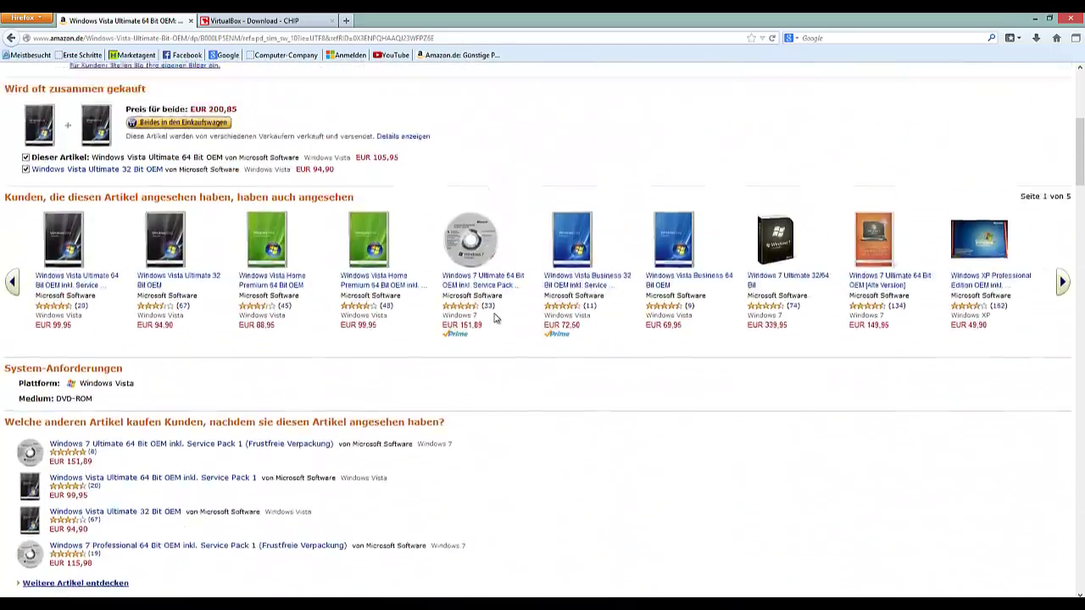
scroll(497, 318, up, 1)
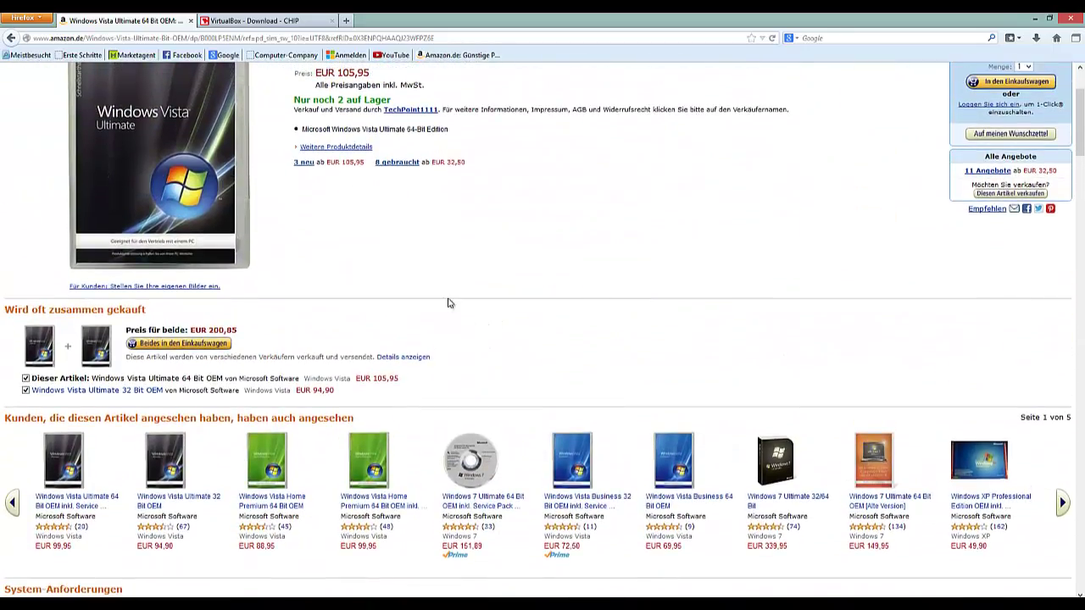
scroll(416, 293, up, 4)
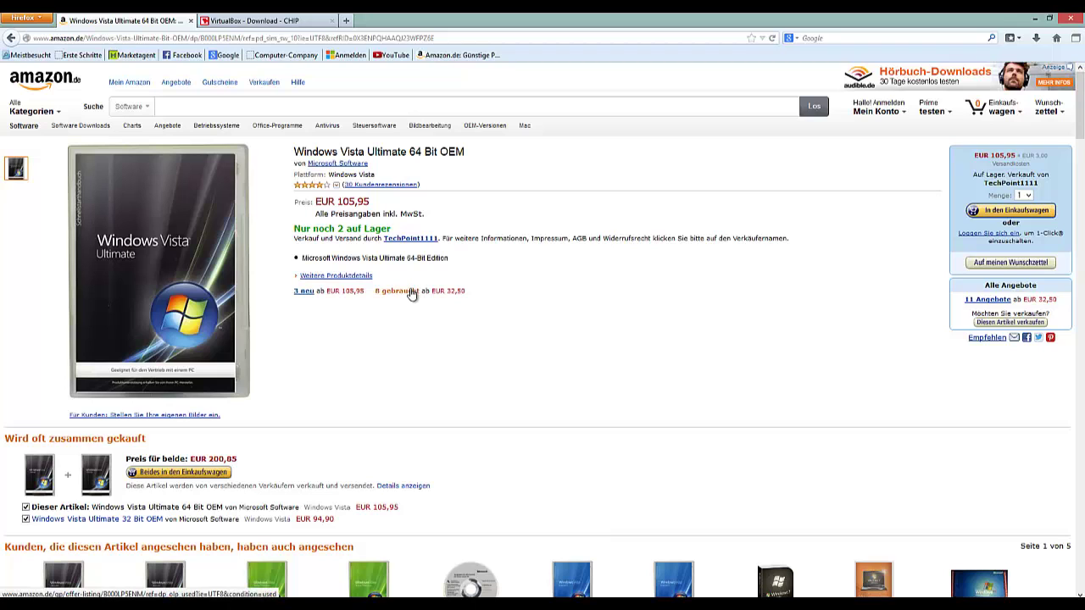
scroll(248, 410, down, 2)
scroll(248, 410, down, 1)
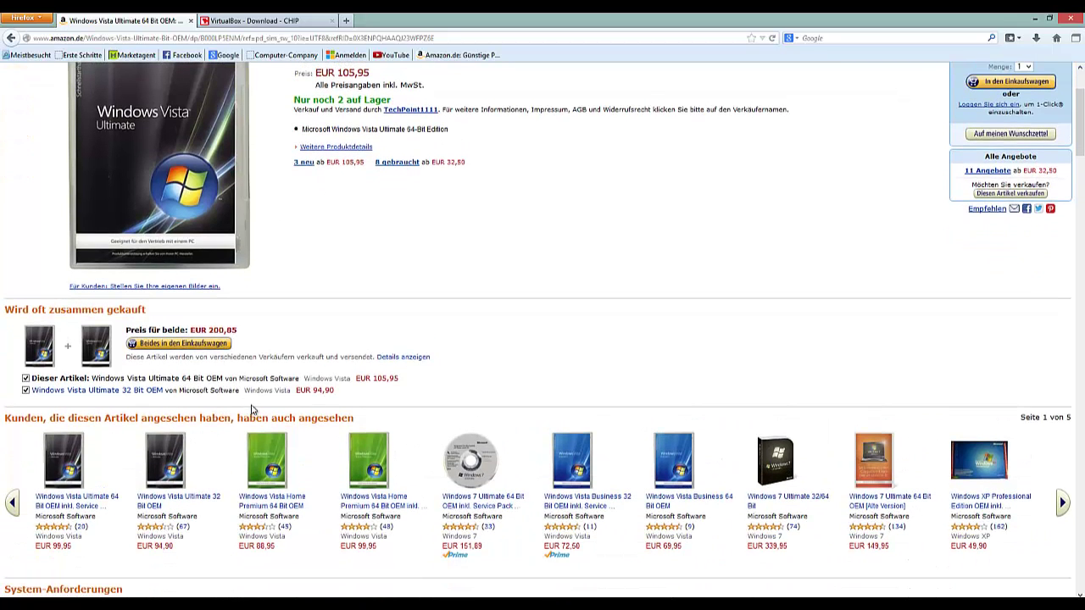
click(293, 506)
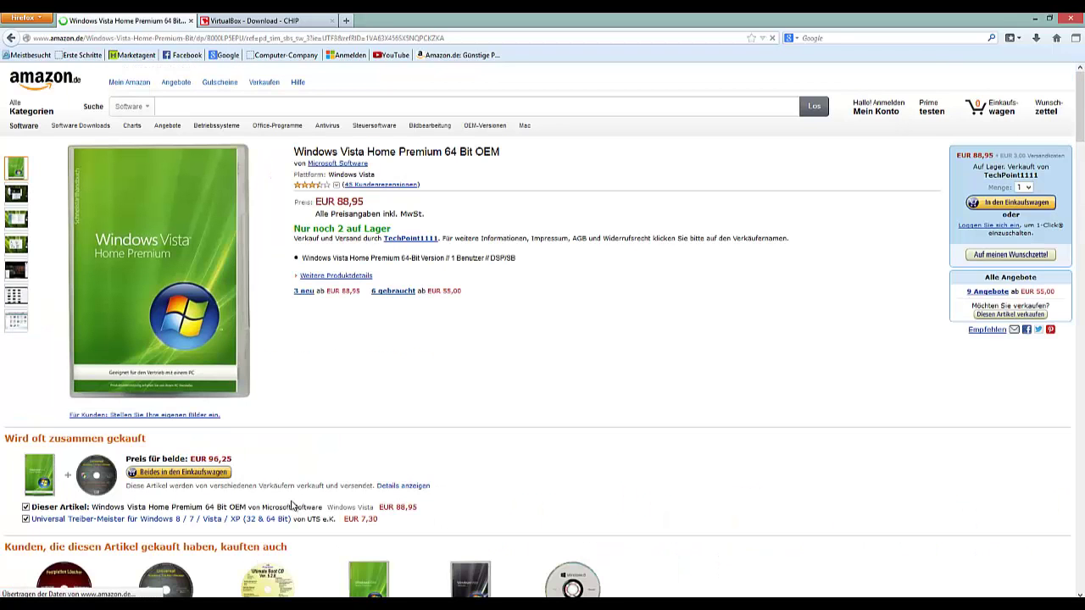
Step: Look over the price, bundle offer and related items on the Windows Vista Home Premium 64 Bit OEM page
scroll(498, 439, down, 3)
scroll(500, 441, up, 3)
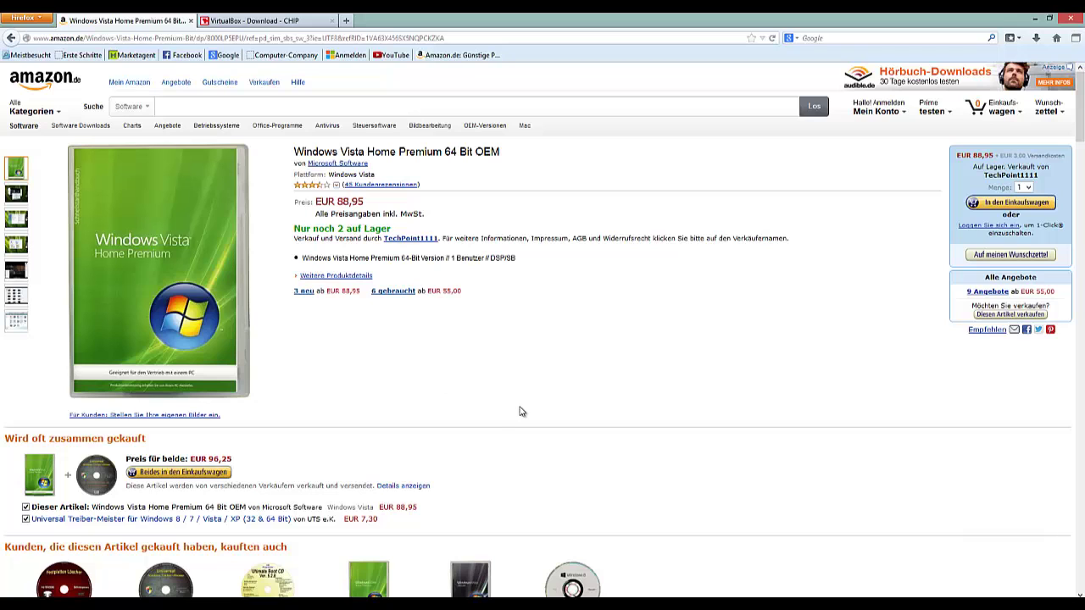
scroll(526, 415, down, 3)
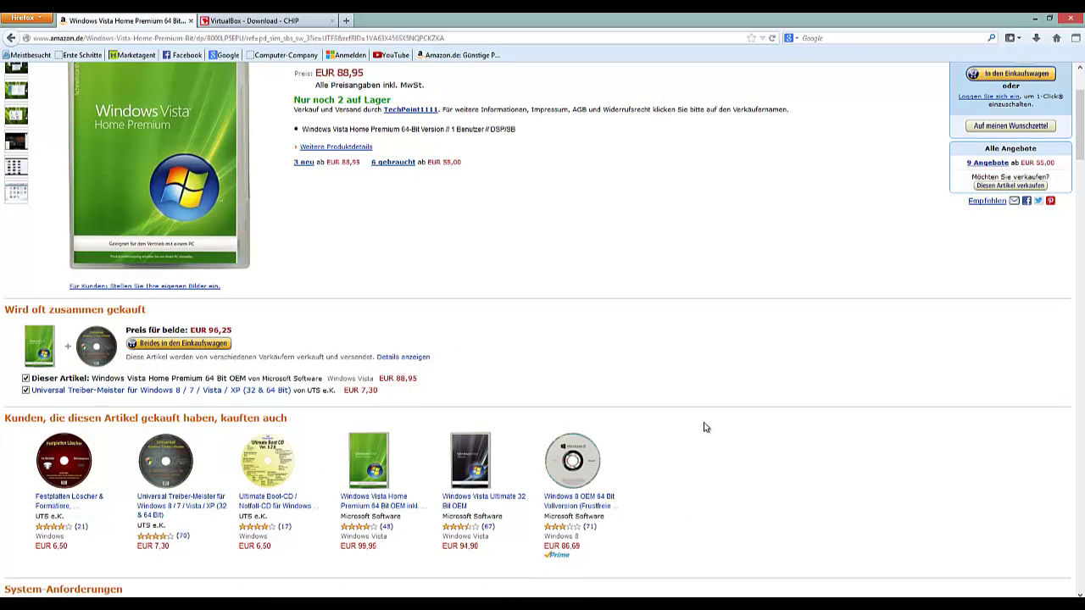
scroll(703, 427, up, 3)
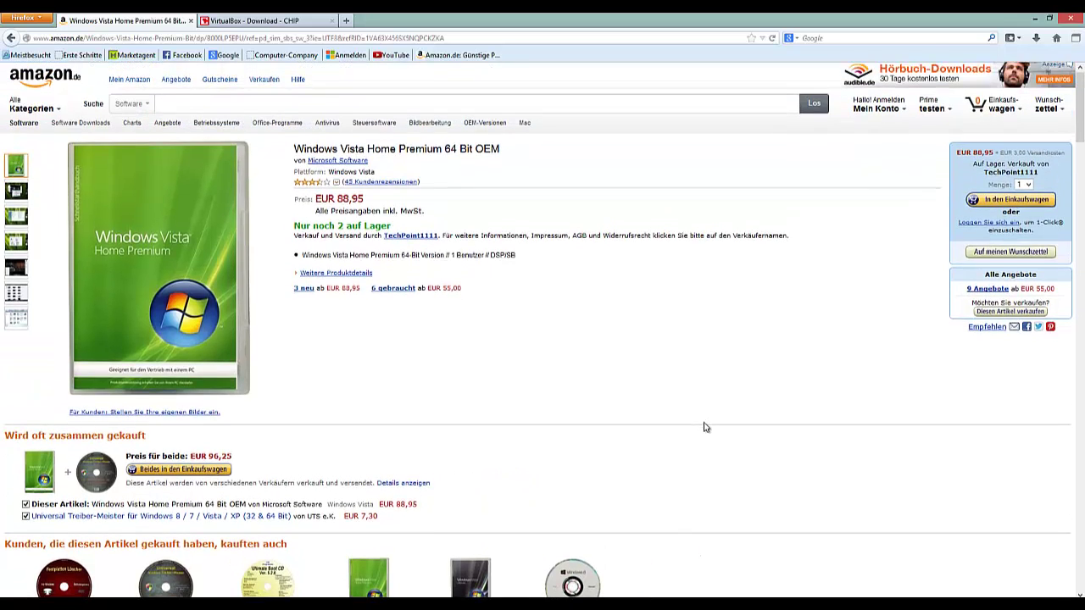
scroll(704, 429, down, 5)
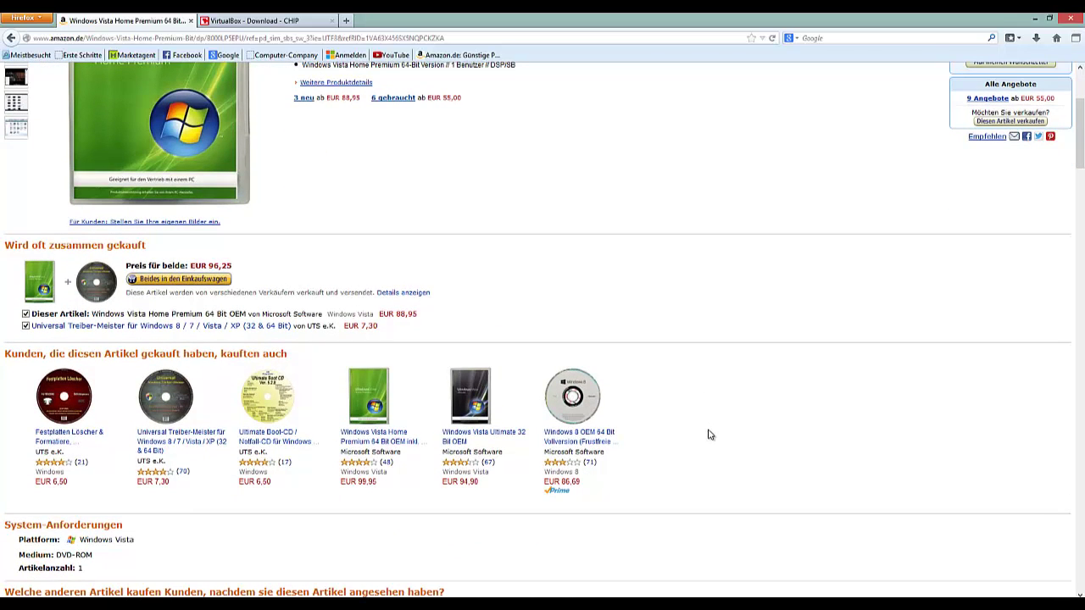
scroll(688, 471, down, 3)
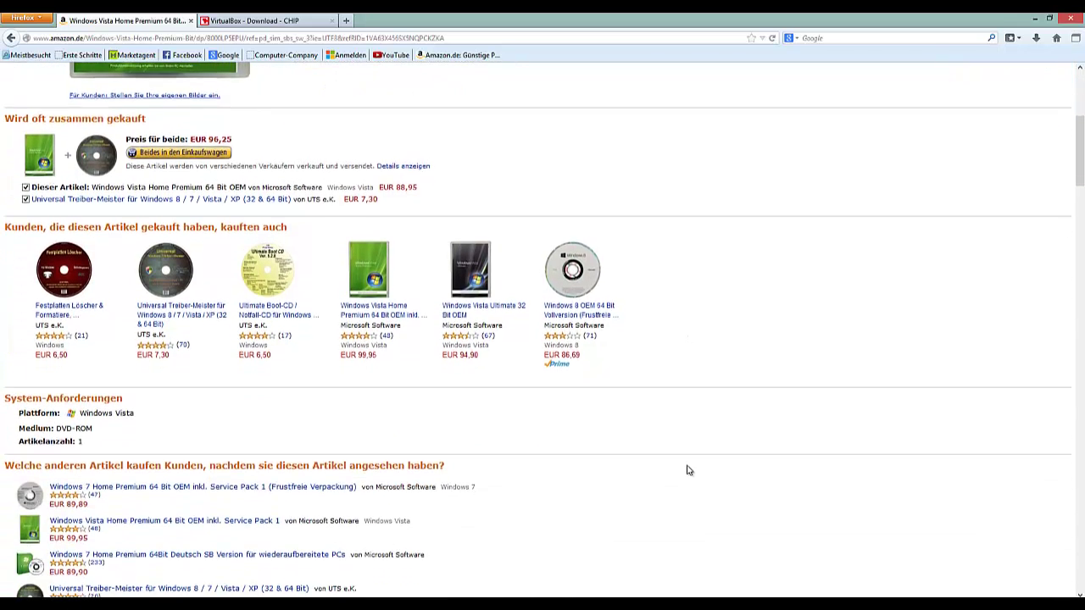
Step: Examine the Home Premium product information, description, feature list, system requirements and customer reviews, and return to the start of the page
scroll(688, 470, down, 12)
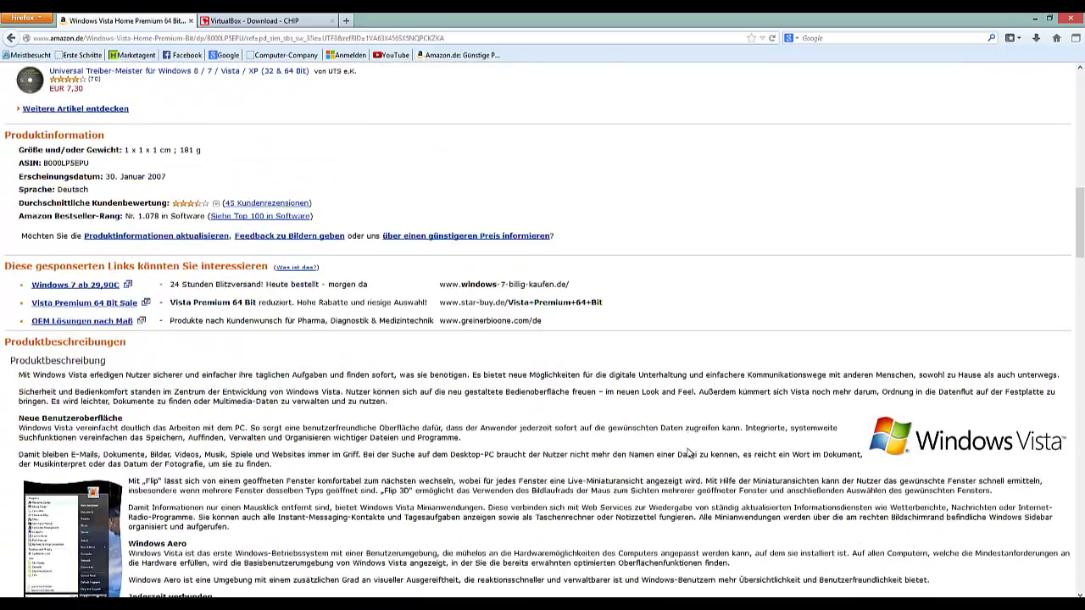
scroll(688, 452, up, 5)
scroll(689, 449, down, 8)
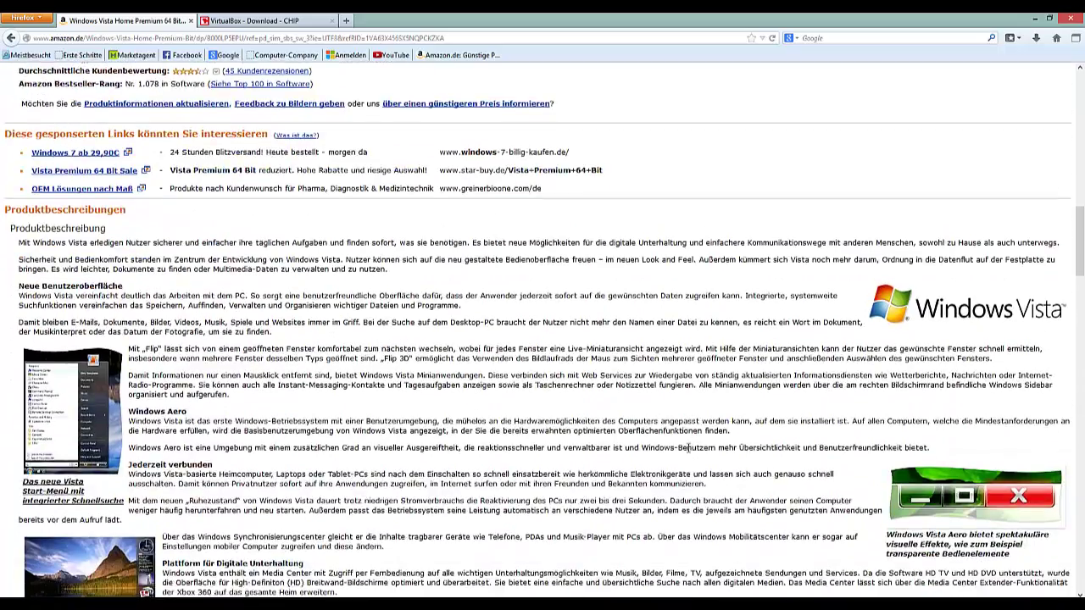
scroll(688, 447, down, 4)
scroll(688, 451, down, 4)
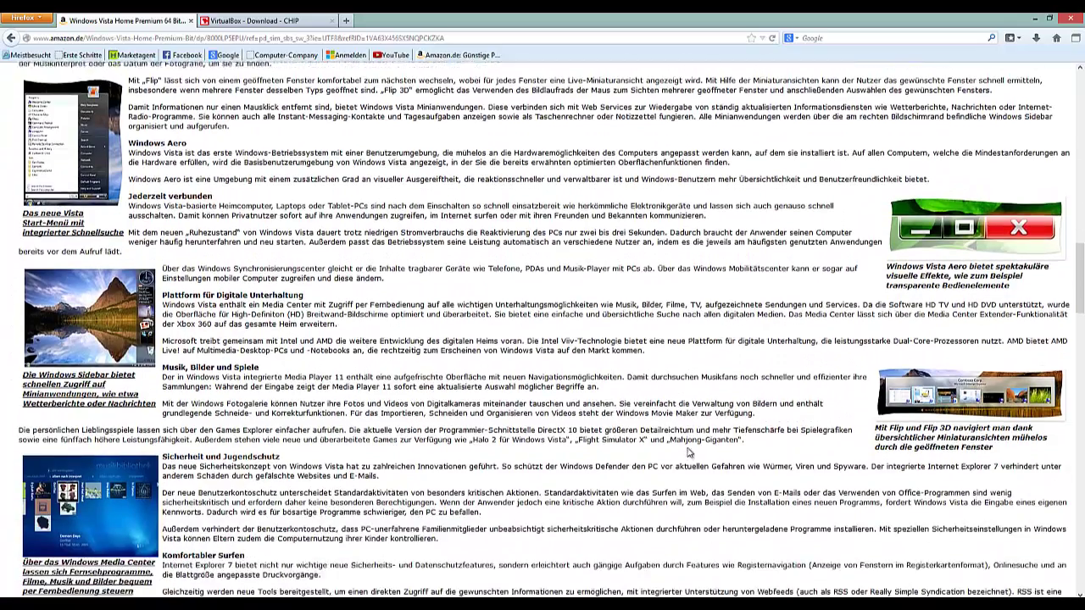
scroll(688, 449, down, 10)
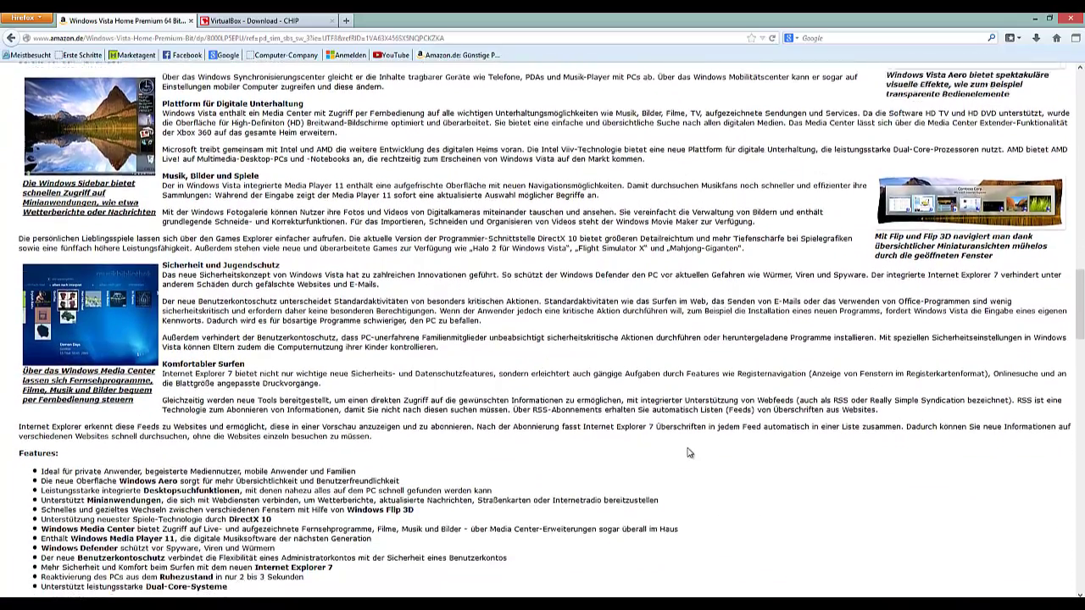
scroll(688, 453, down, 5)
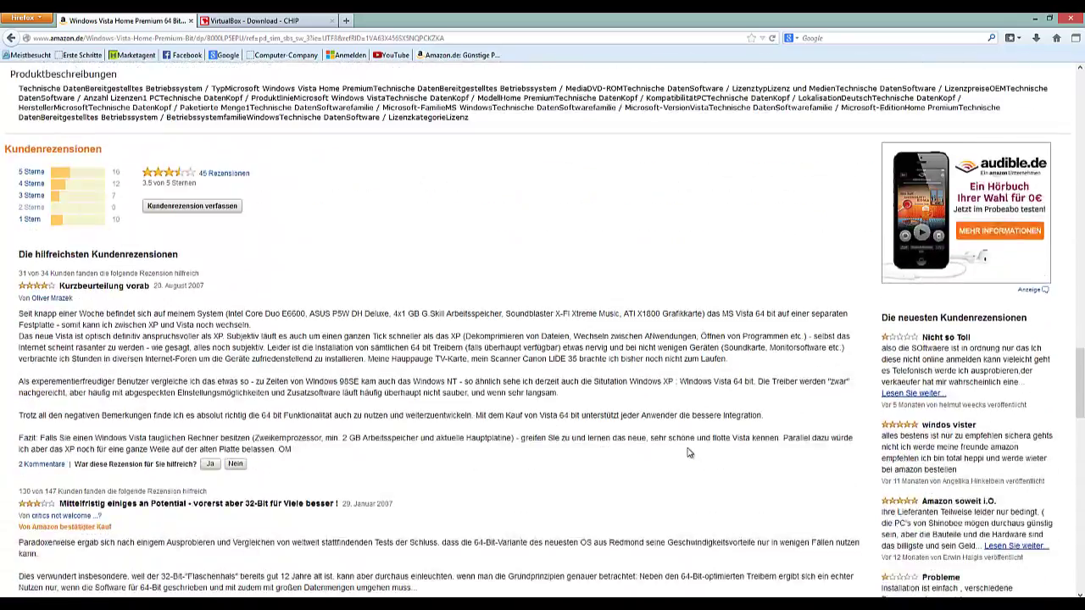
scroll(689, 453, up, 6)
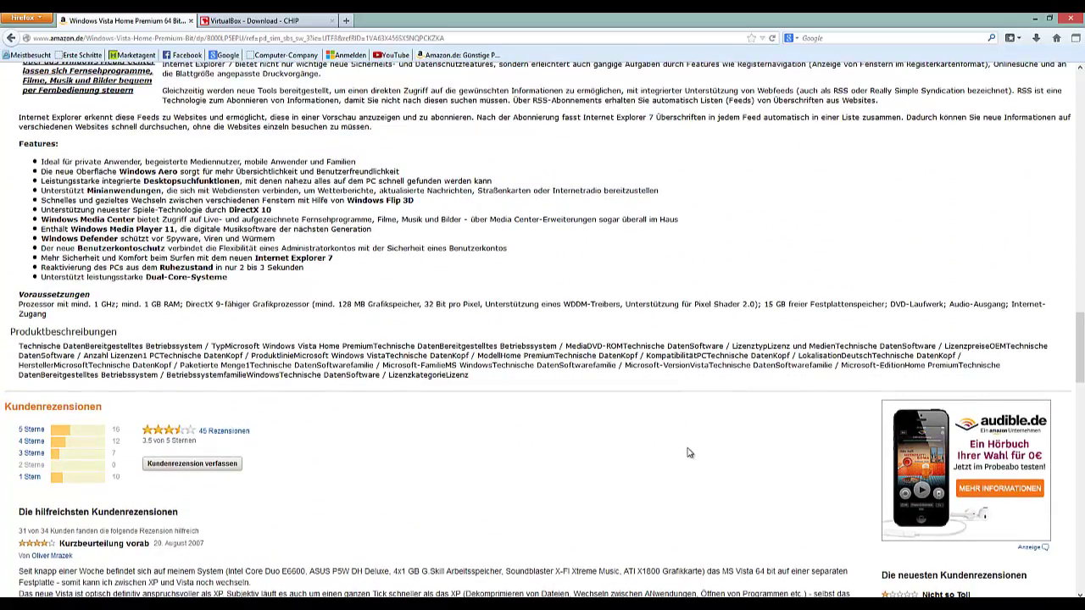
scroll(688, 452, up, 20)
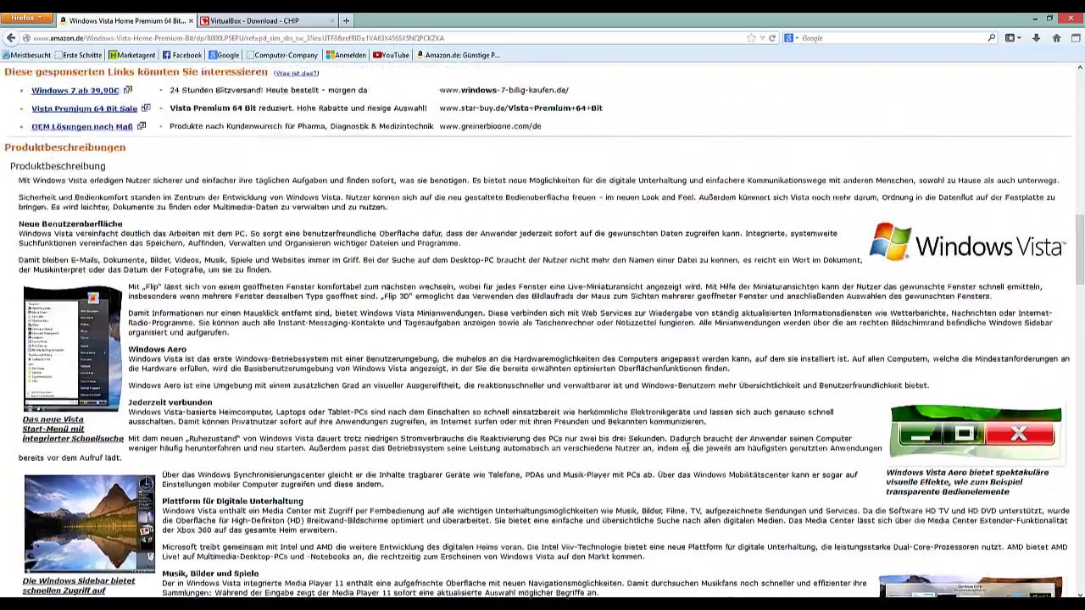
scroll(688, 449, up, 15)
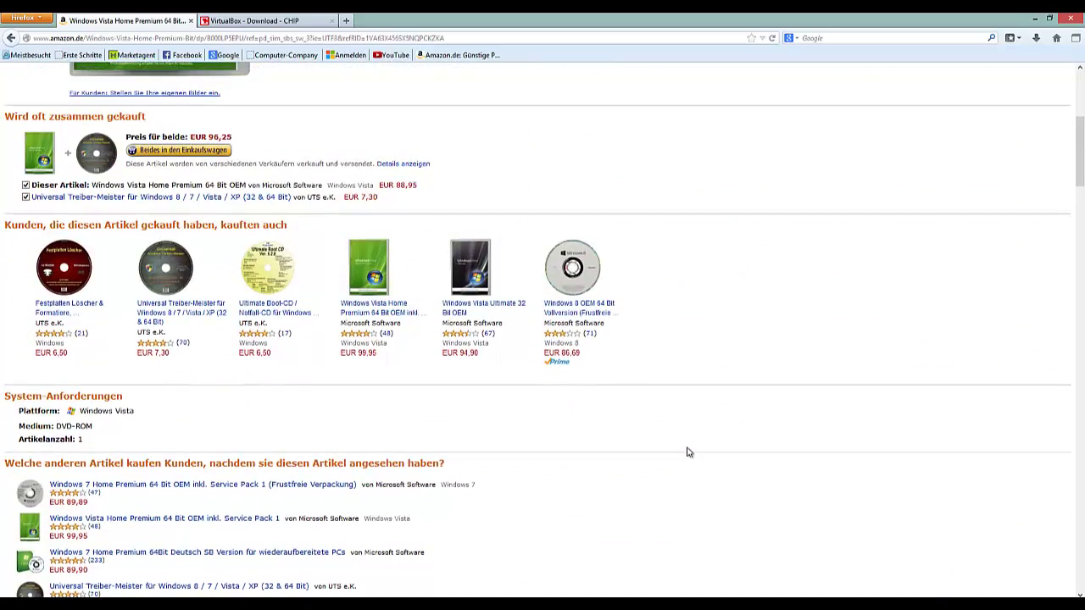
scroll(688, 452, up, 1)
scroll(688, 452, down, 4)
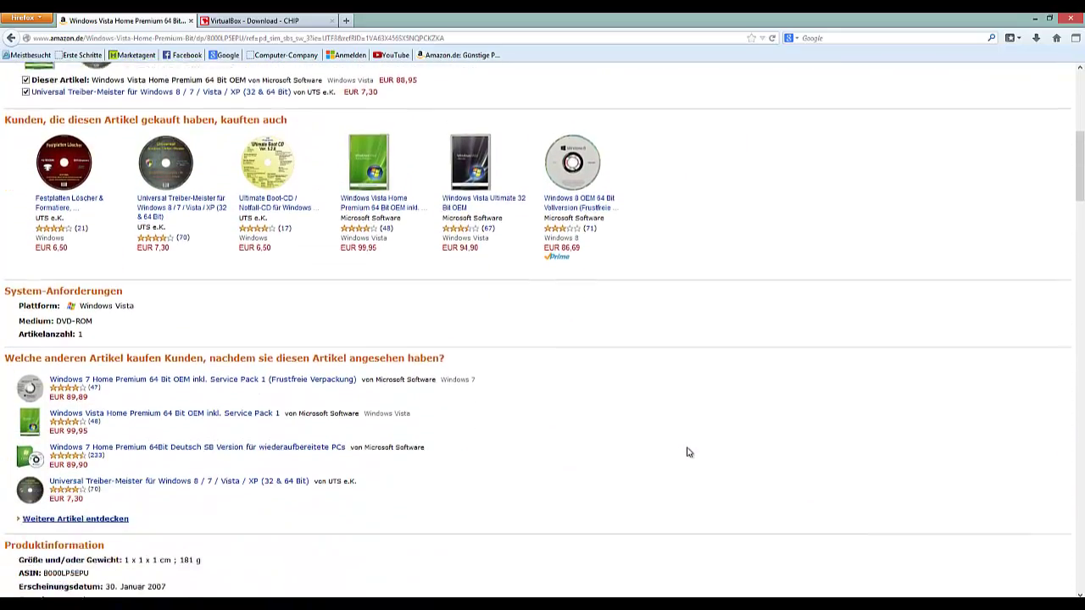
scroll(688, 452, up, 10)
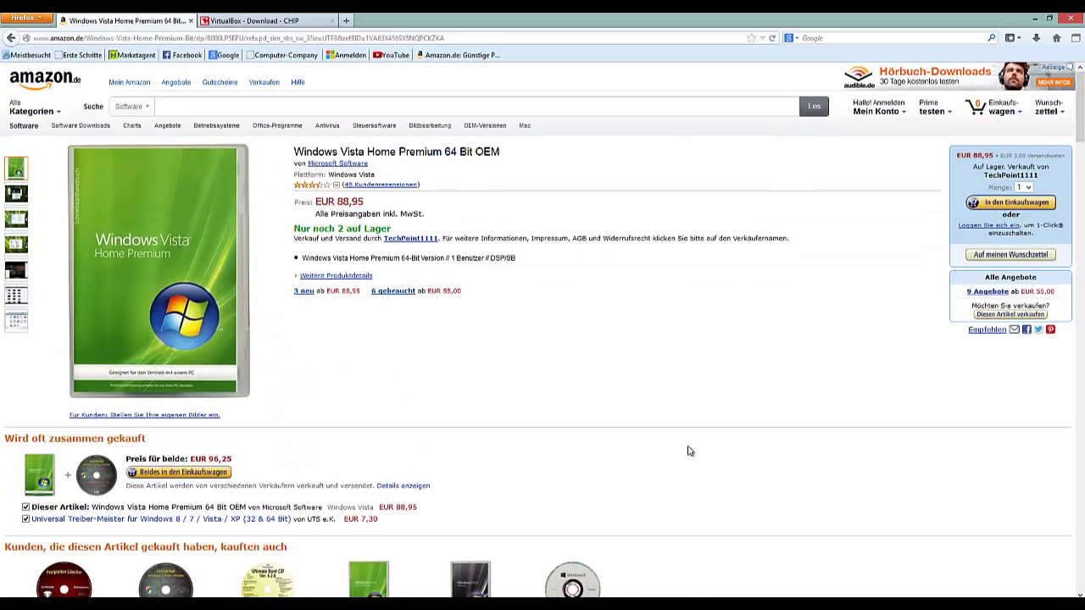
Step: Go back to the Vista Ultimate page, open Windows XP Professional Edition OEM inkl. Service Pack 2 and look over its price and related offers
key(alt+Left)
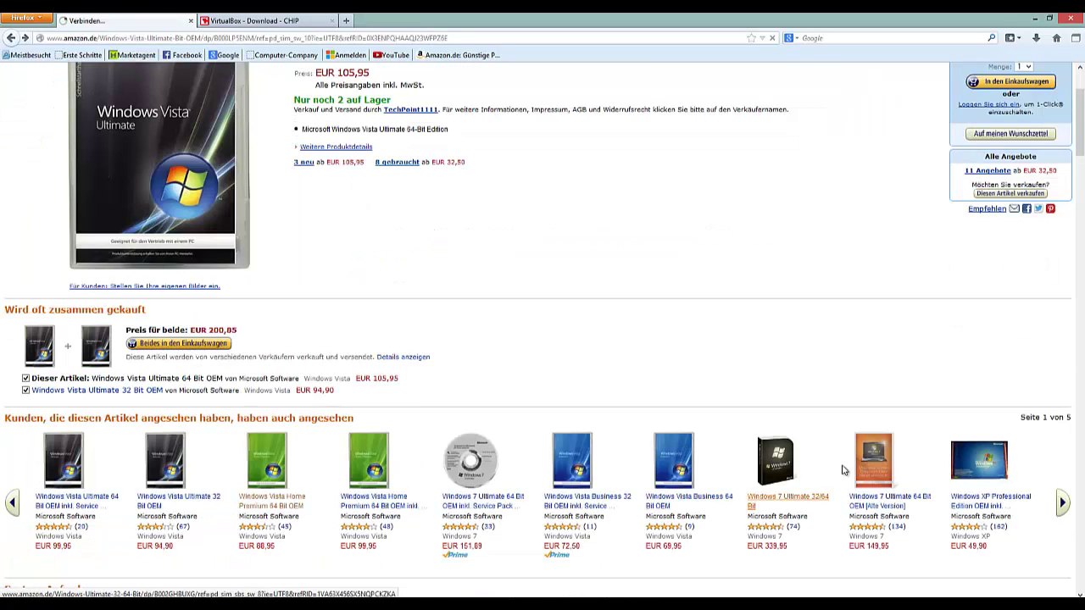
click(992, 505)
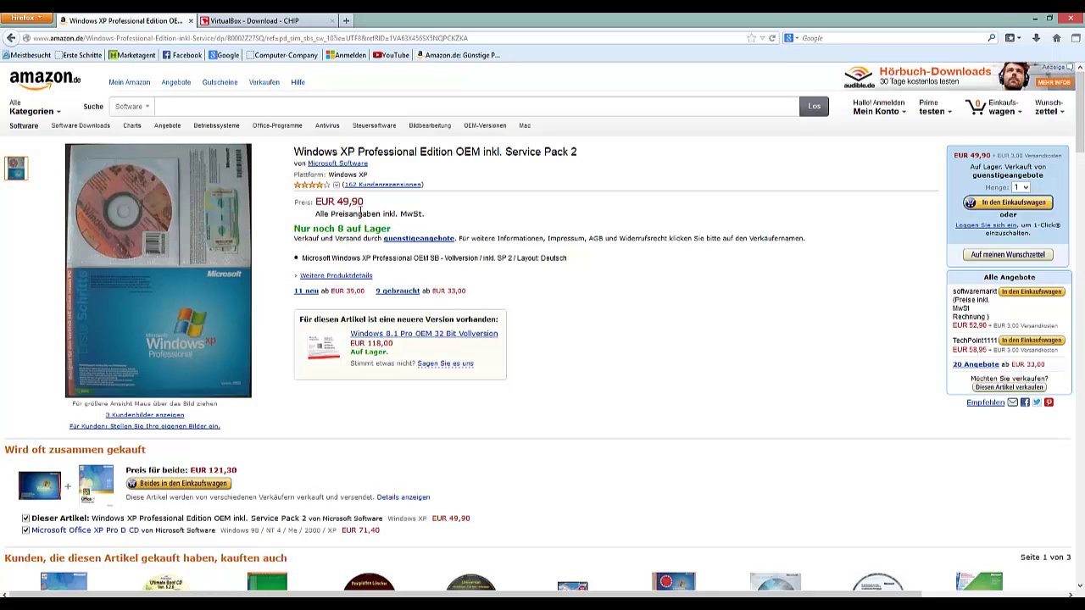
scroll(530, 338, down, 2)
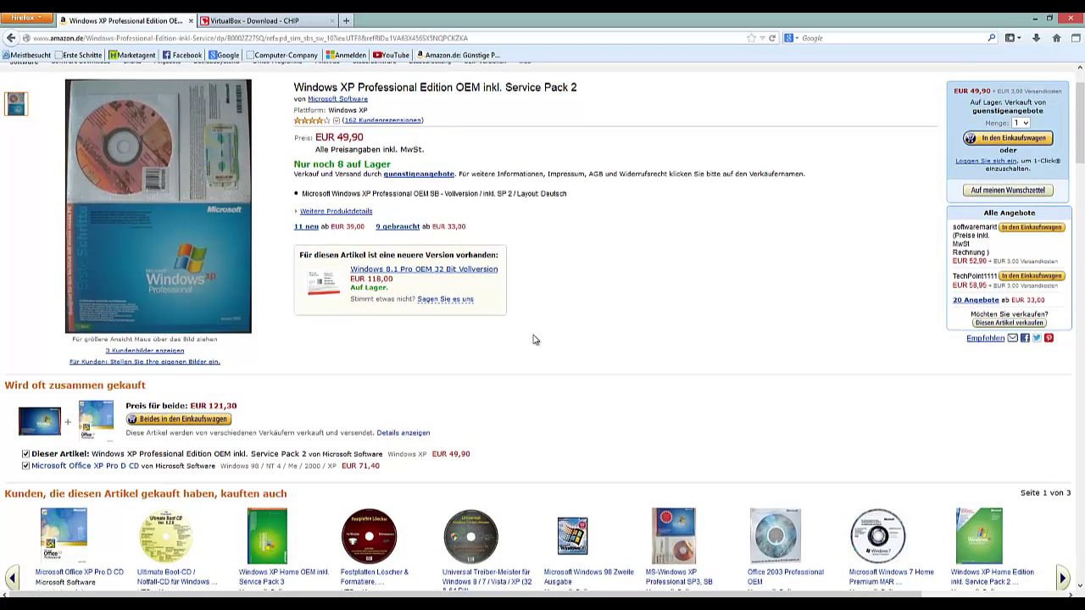
scroll(534, 340, down, 3)
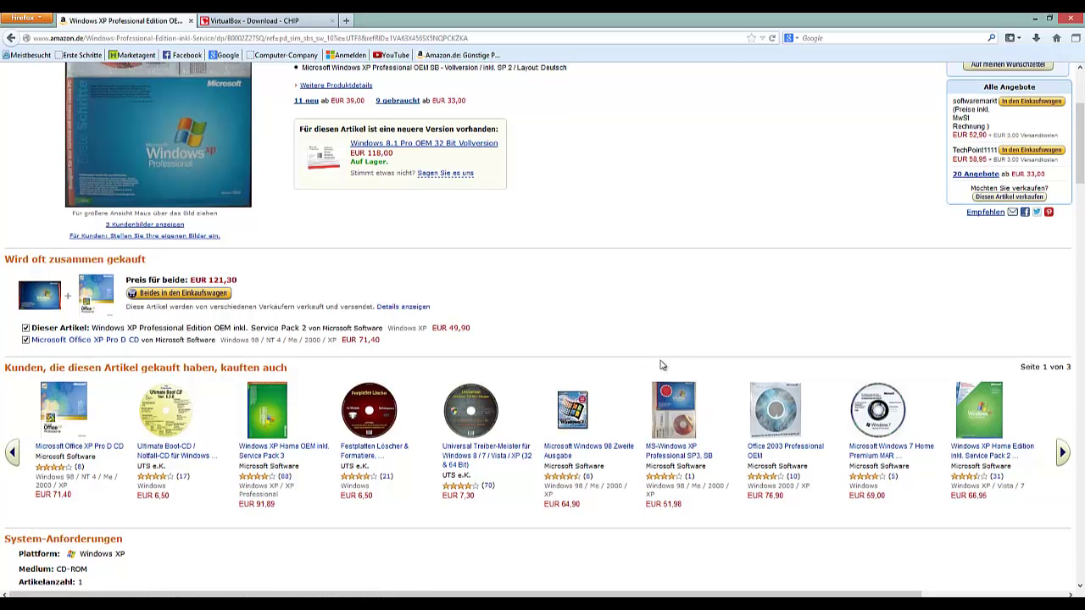
scroll(662, 365, up, 5)
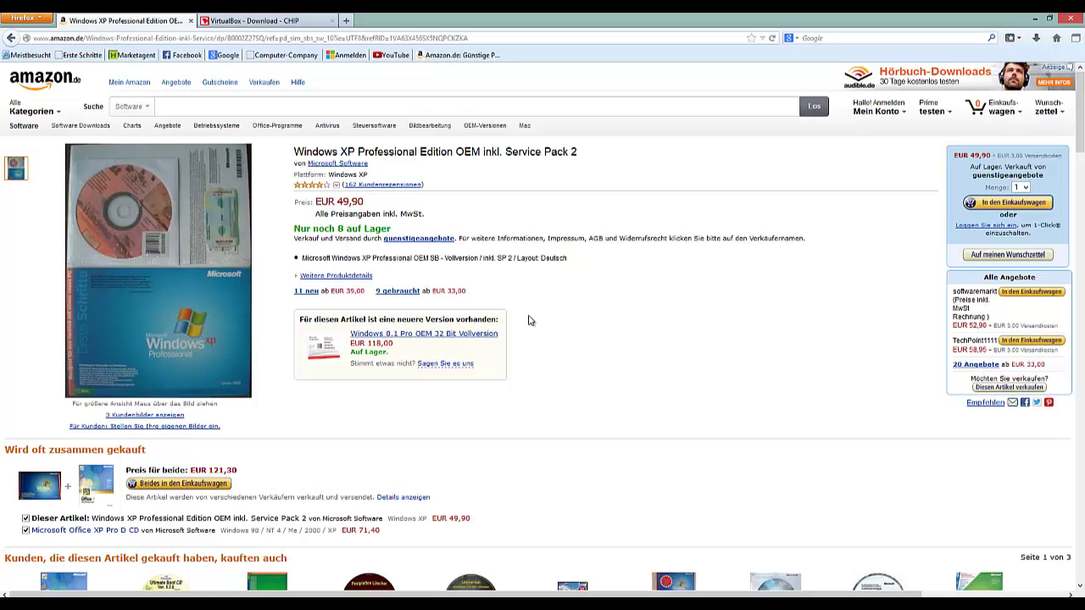
scroll(488, 300, down, 3)
scroll(445, 234, down, 5)
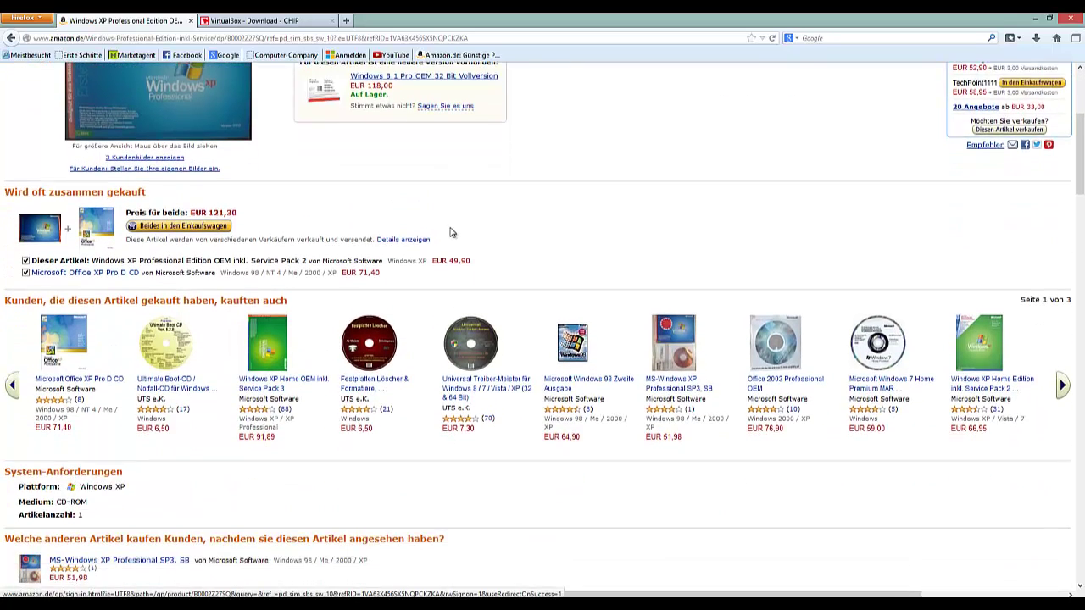
scroll(453, 228, up, 4)
scroll(460, 222, up, 4)
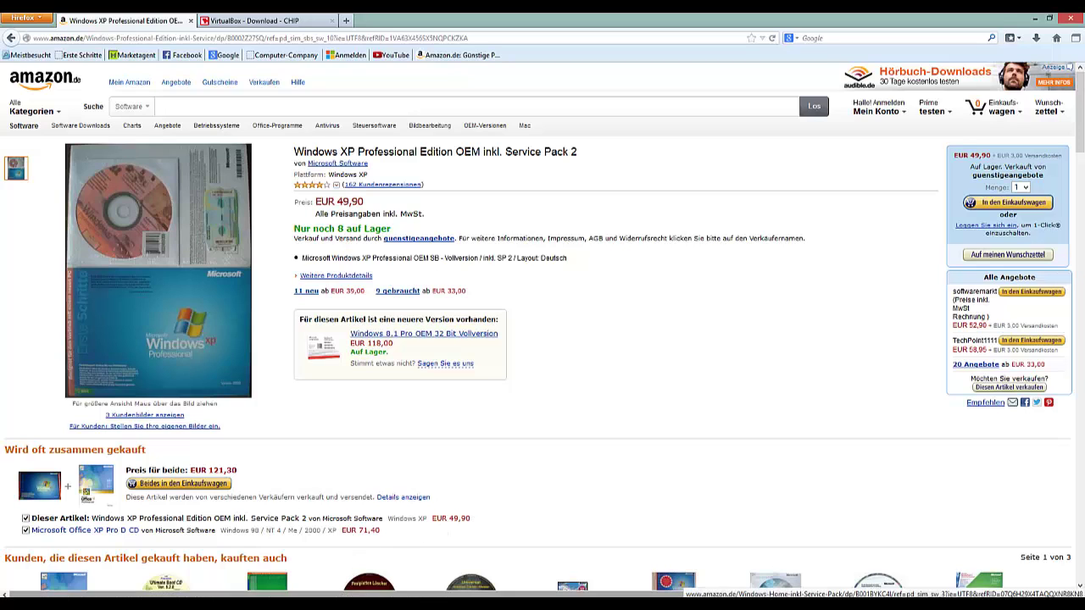
Step: Switch to the running Windows Vista virtual machine in VirtualBox and check the installation progress
mouse_move(254, 588)
click(364, 534)
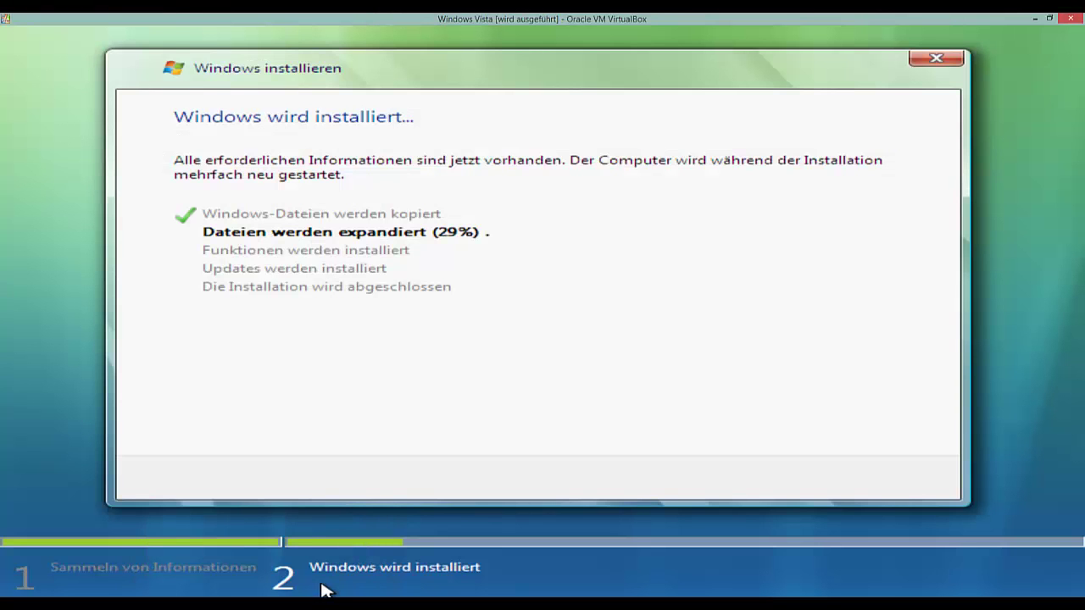
Step: Switch to Firefox, open Google and search for "windows vista testversion"
mouse_move(256, 603)
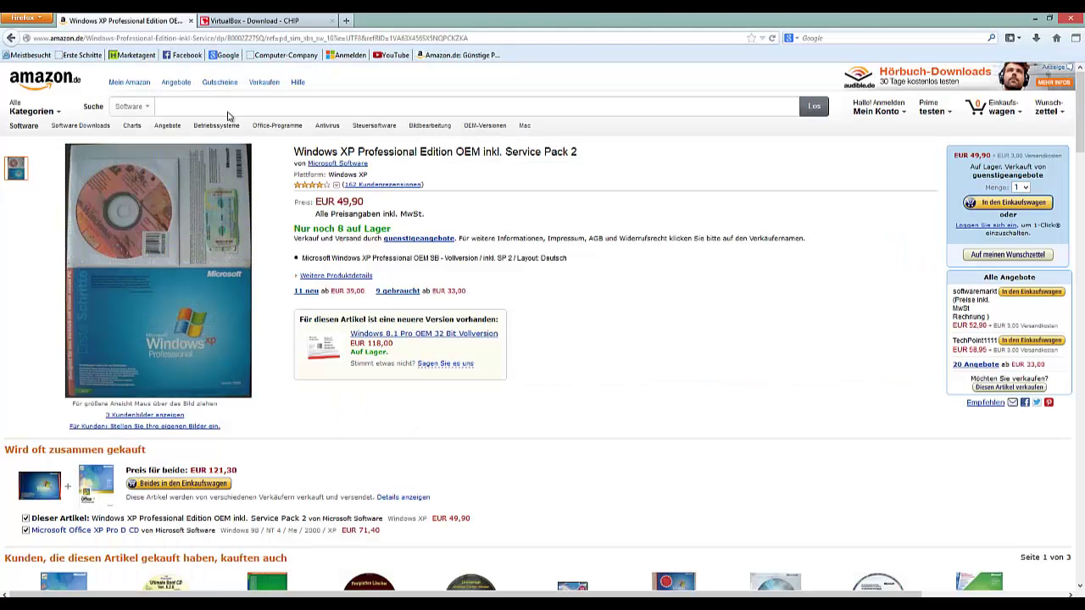
click(237, 56)
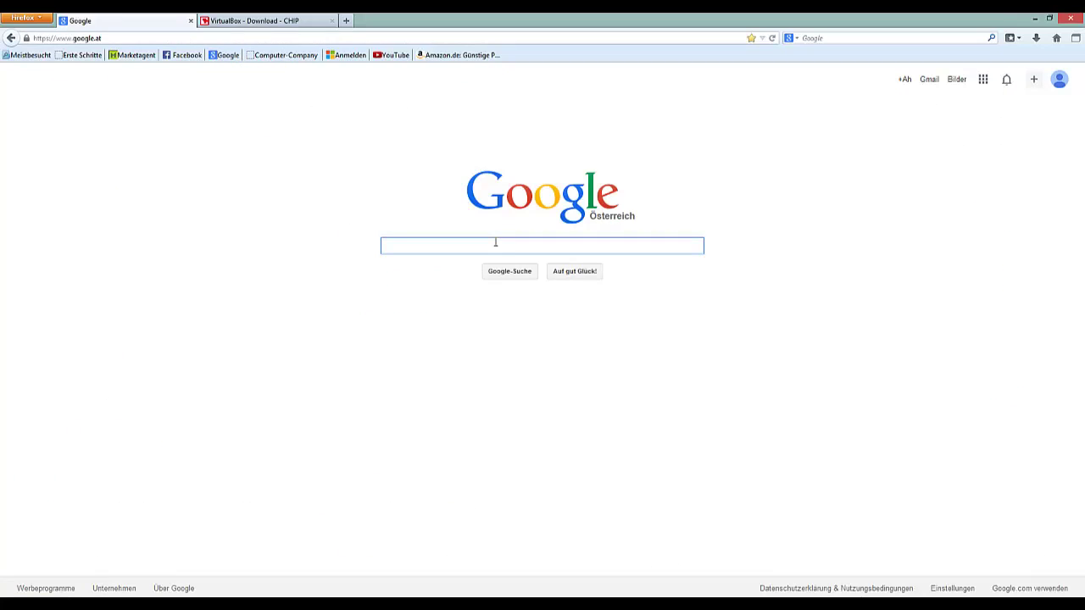
text(windows )
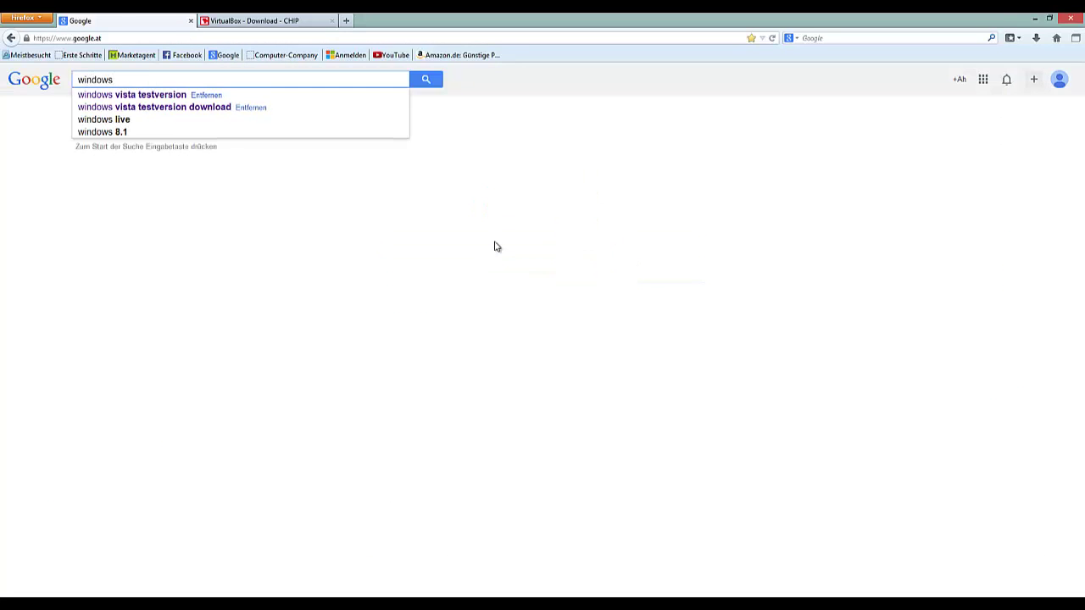
text(vista )
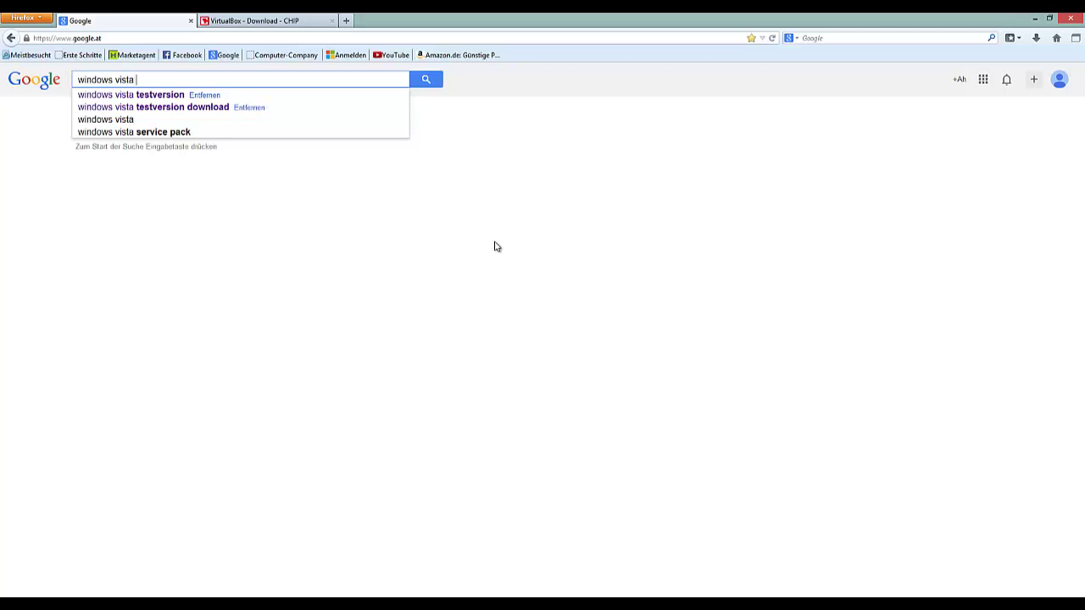
text(test)
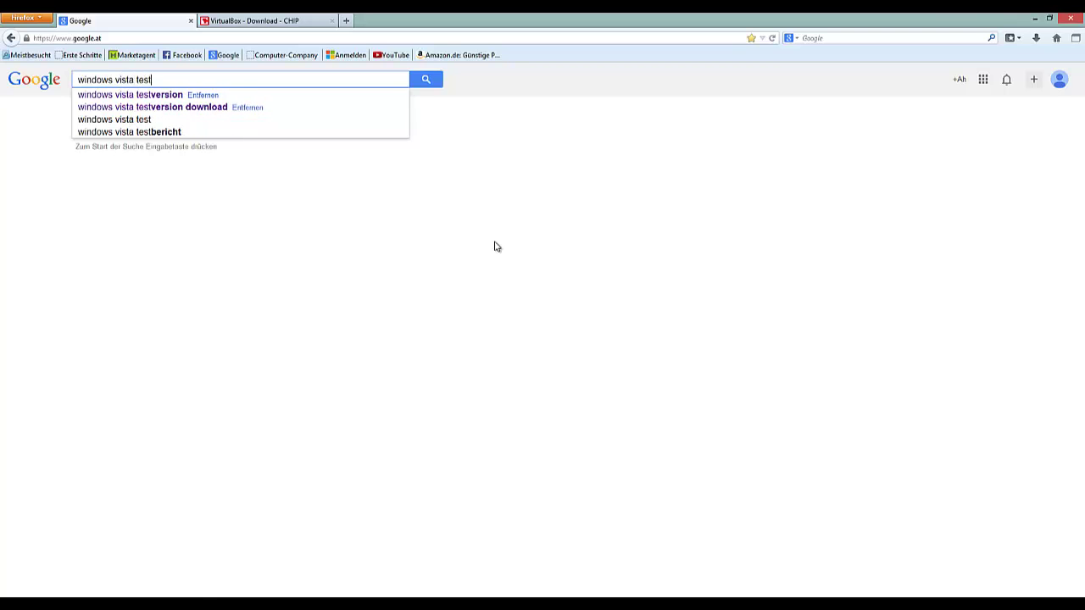
text(version)
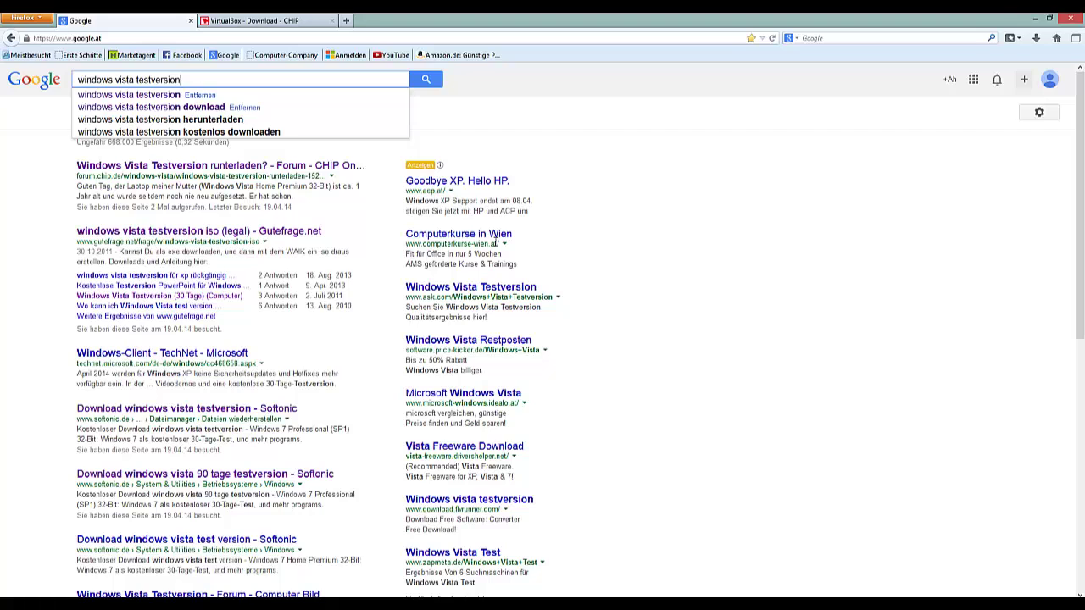
key(Return)
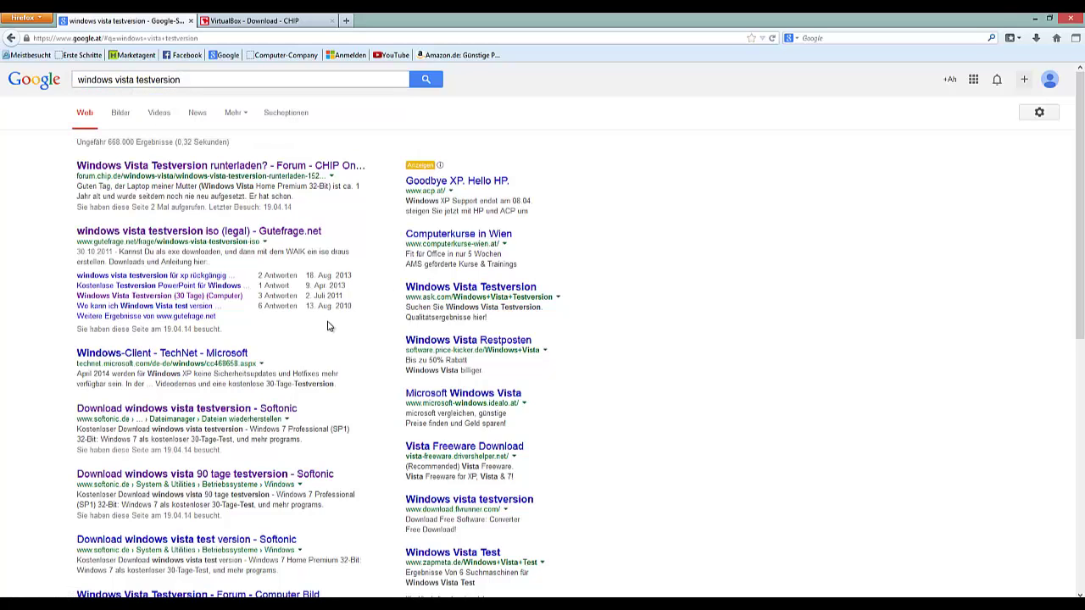
Step: Look through the search results and open the related search "windows vista home premium testversion download"
scroll(327, 332, down, 3)
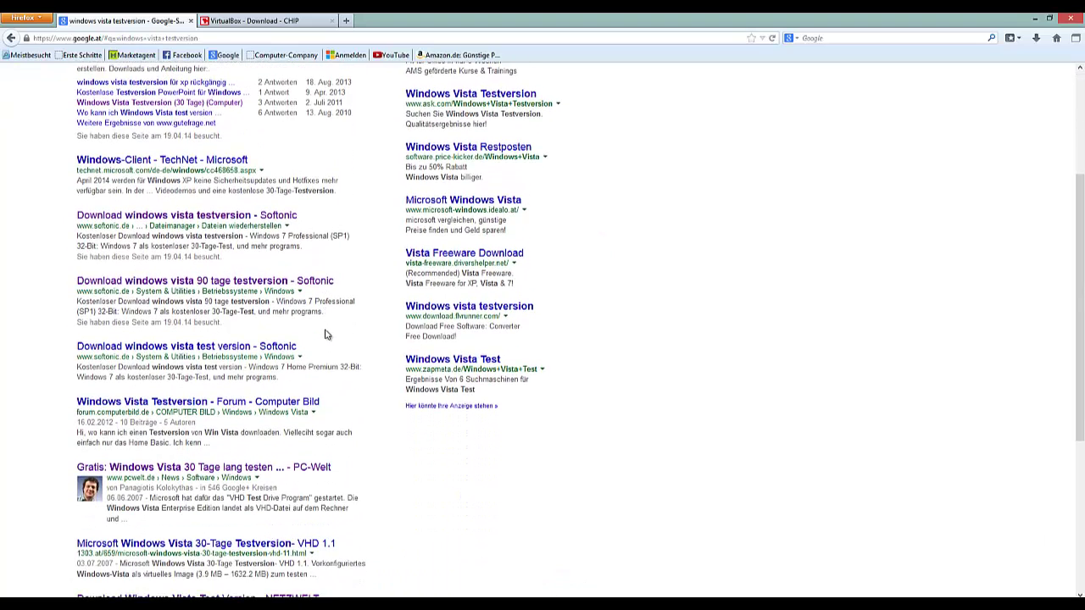
scroll(327, 334, down, 3)
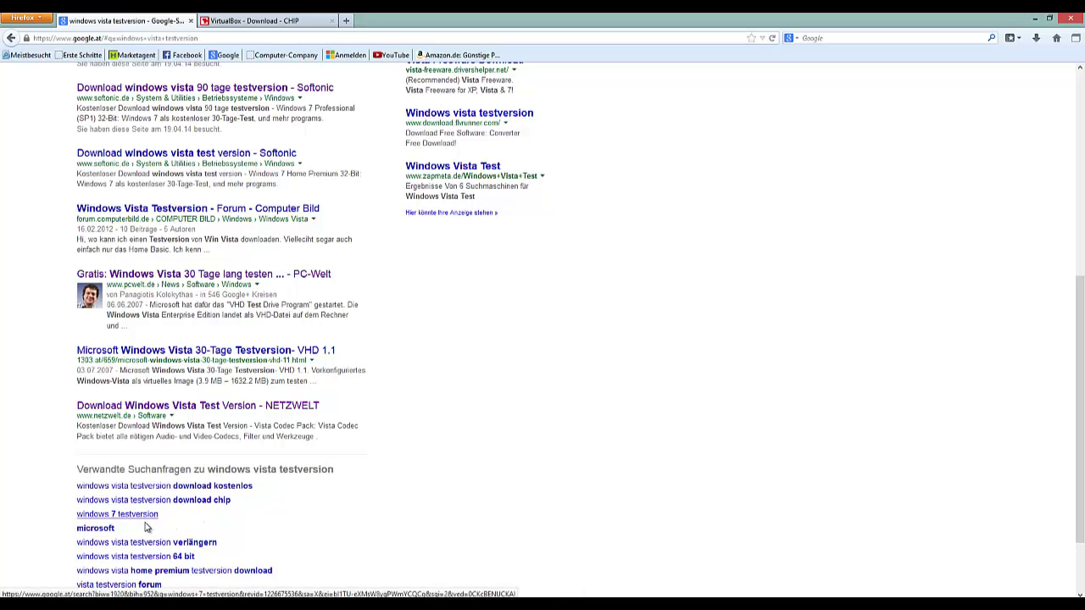
scroll(157, 534, down, 1)
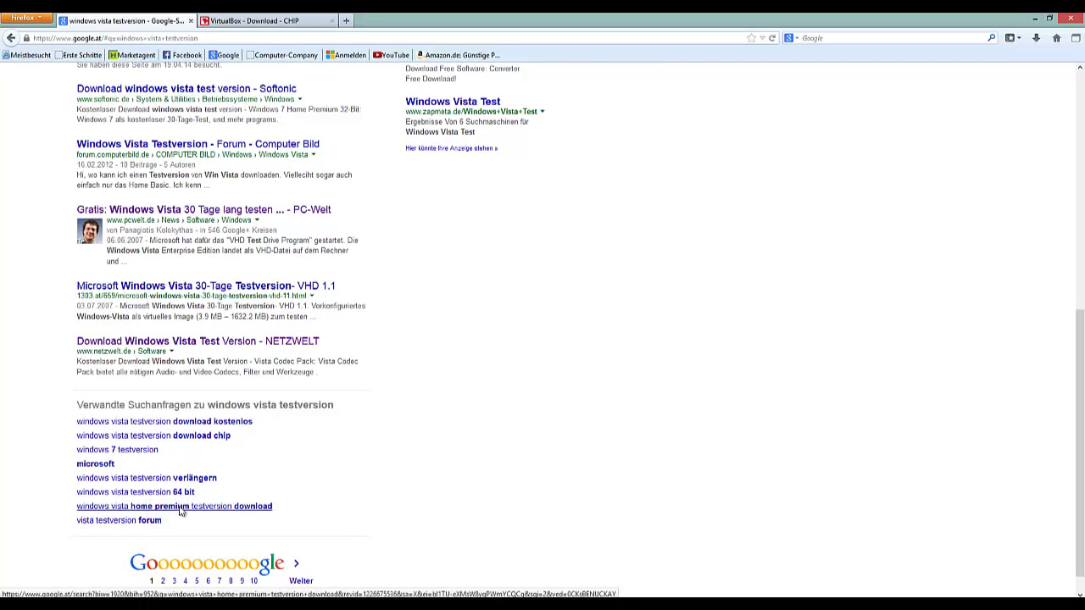
click(180, 509)
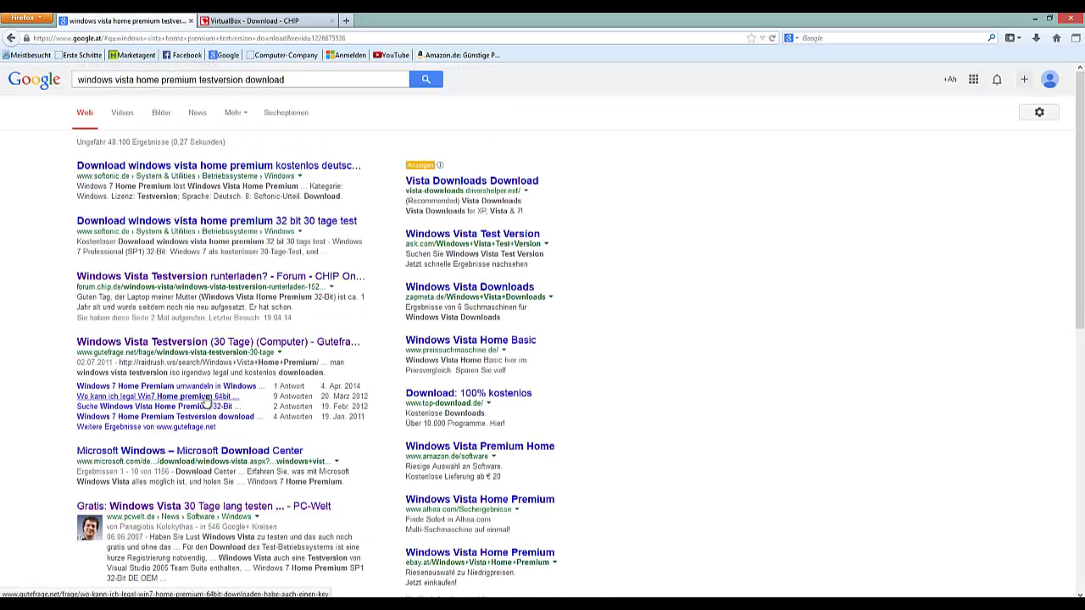
Step: Open the Softonic result for the Vista Home Premium 32 bit 30-day test, look over its program list and return to the search results
click(212, 222)
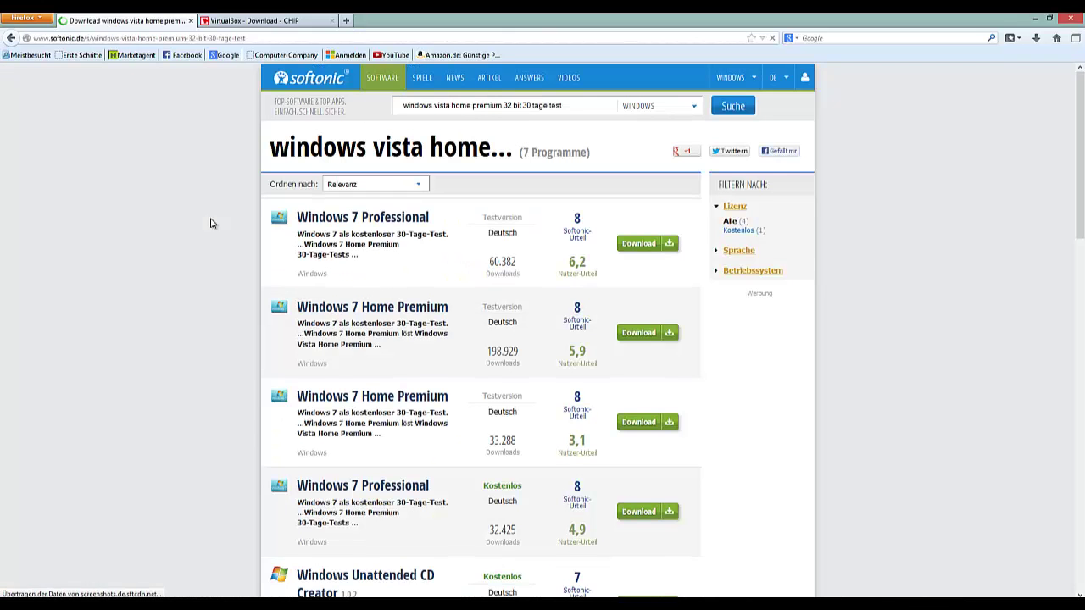
scroll(241, 246, down, 3)
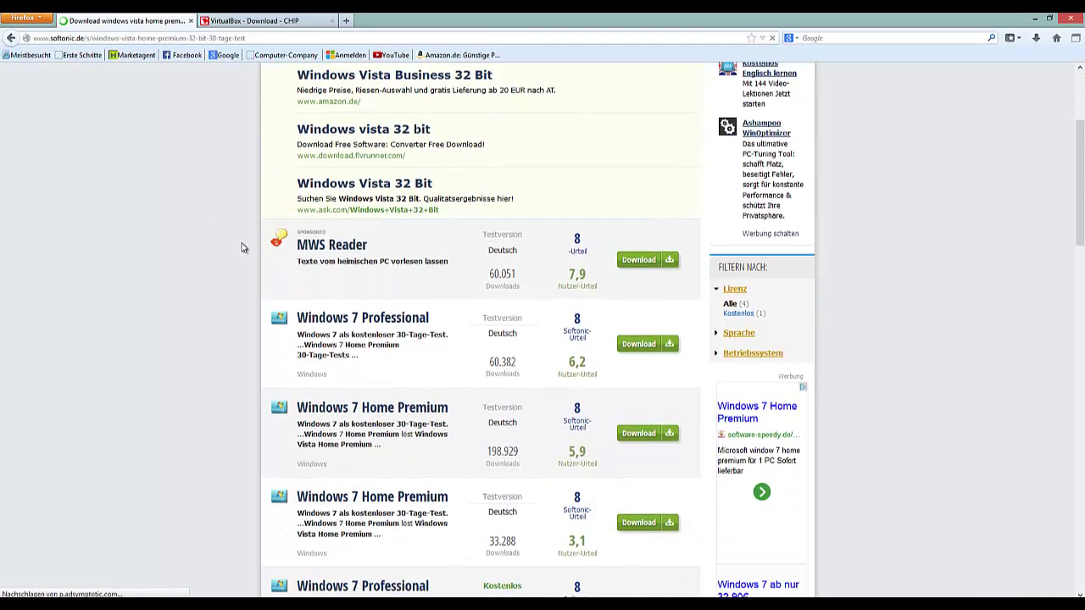
scroll(242, 247, down, 5)
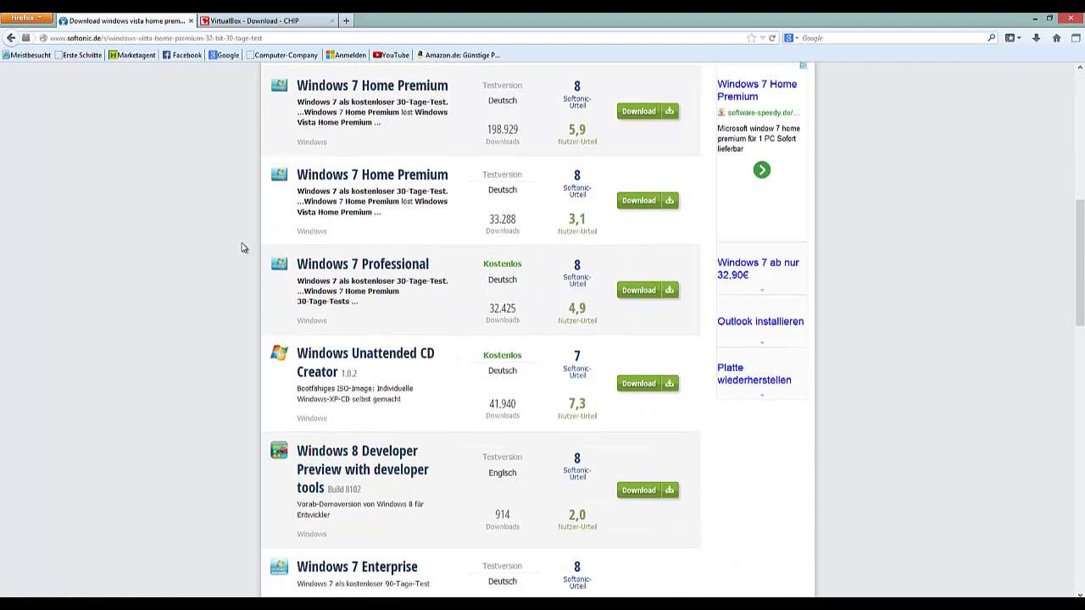
scroll(241, 247, down, 5)
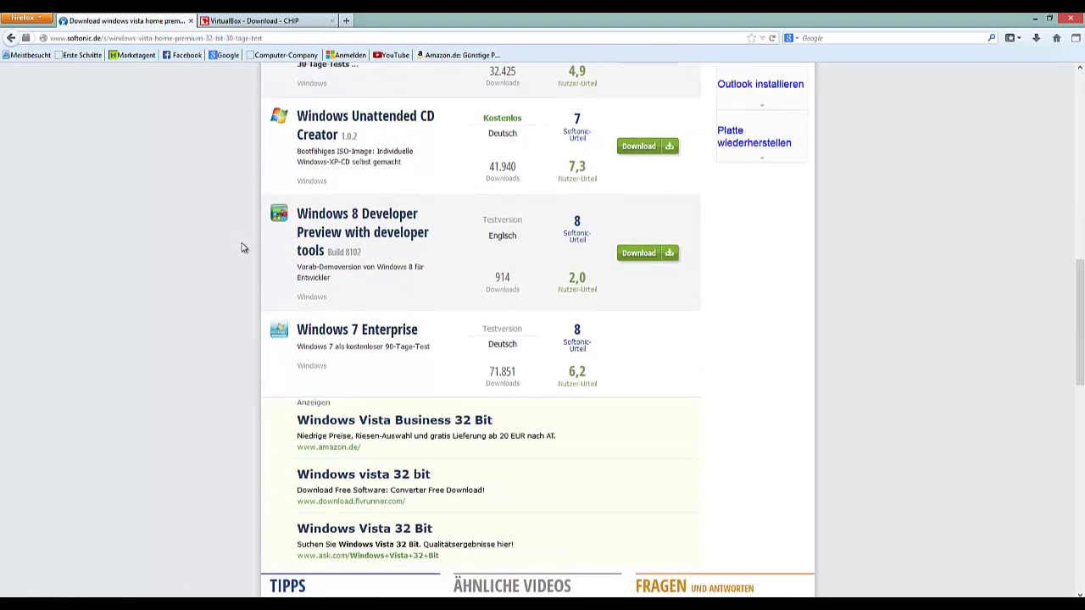
key(alt+Left)
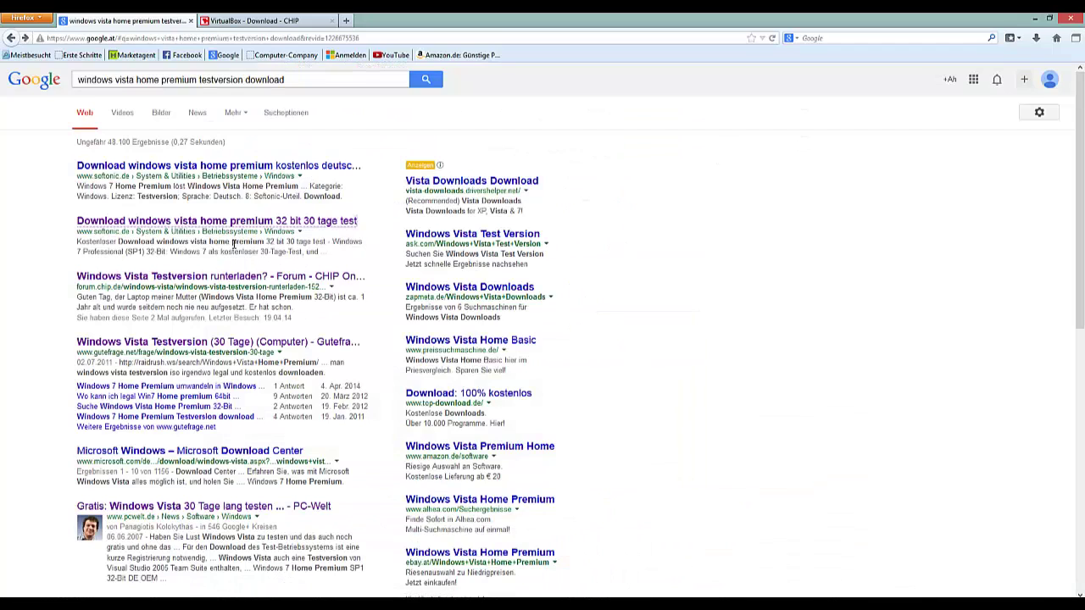
Step: Open the Dr. Windows thread "Brauche das Betriebssystem Vista Home Premium 32 Bit" from the results and read the question and replies
scroll(230, 338, down, 2)
scroll(230, 337, down, 3)
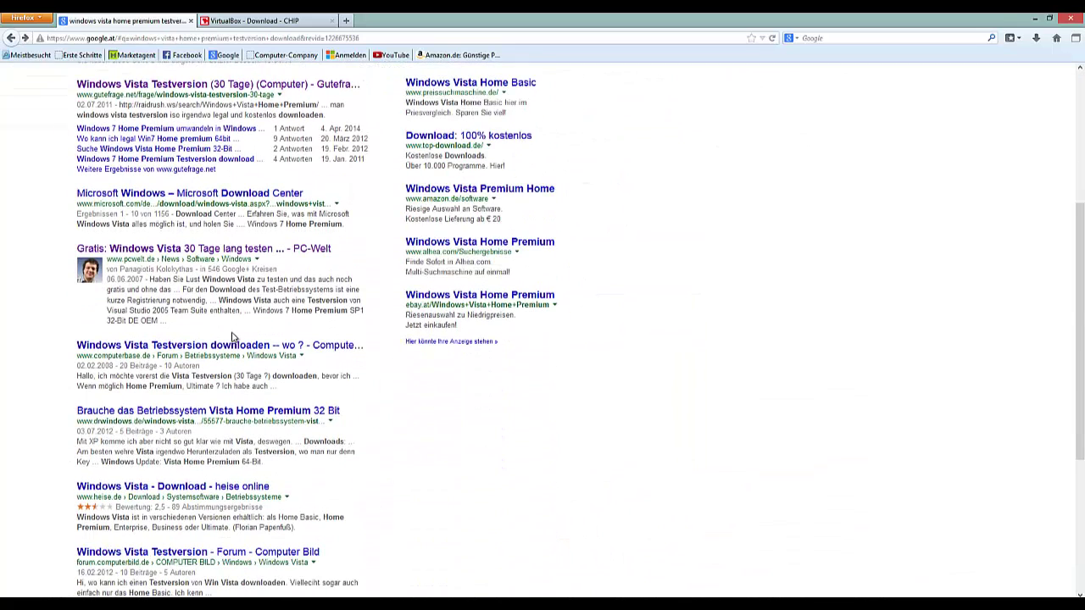
click(272, 411)
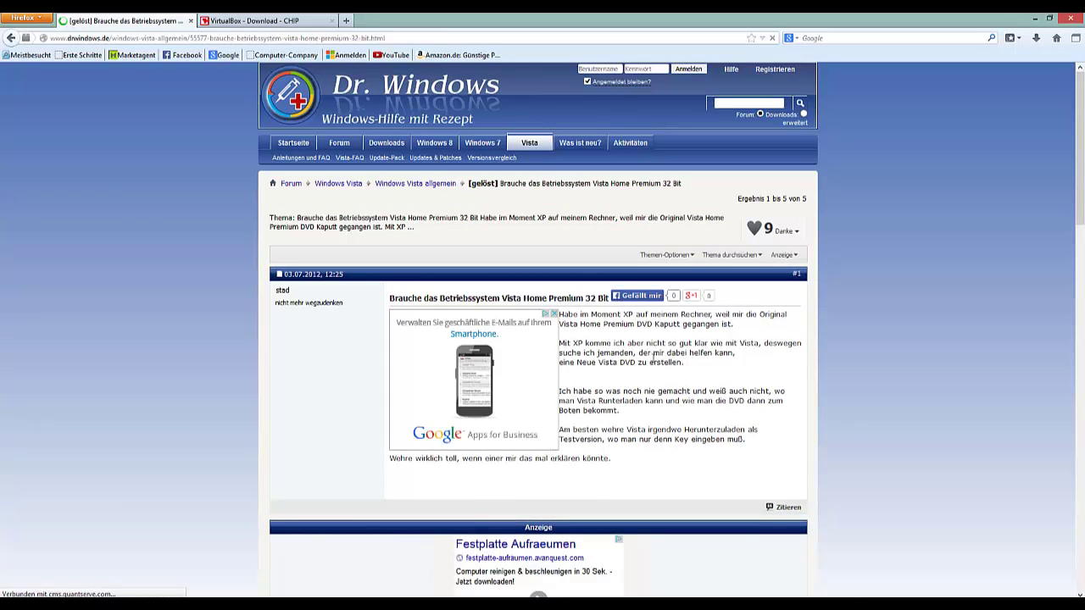
scroll(788, 381, down, 3)
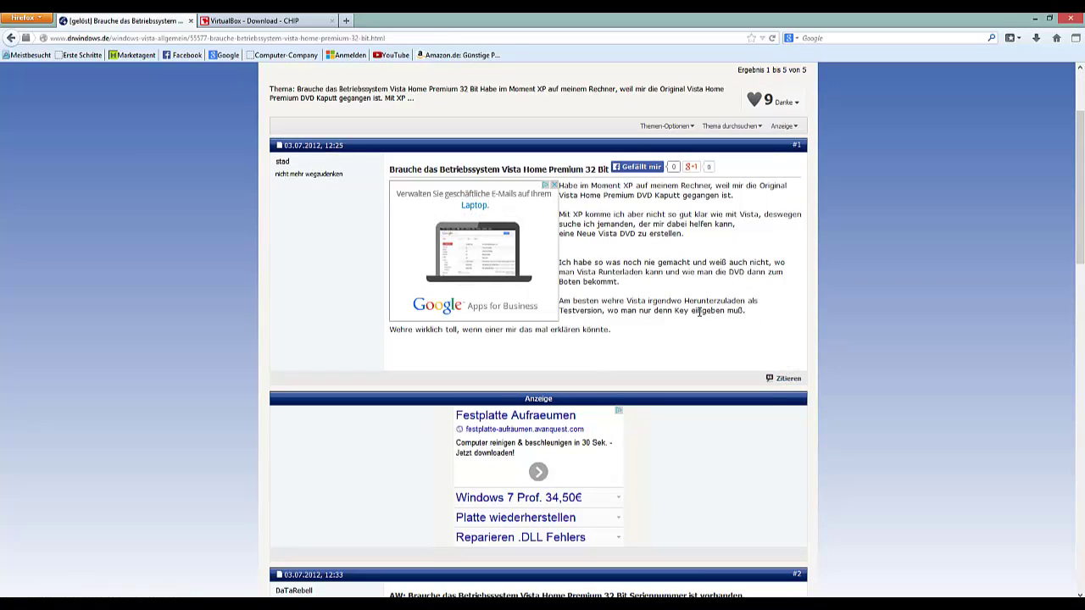
scroll(699, 312, down, 5)
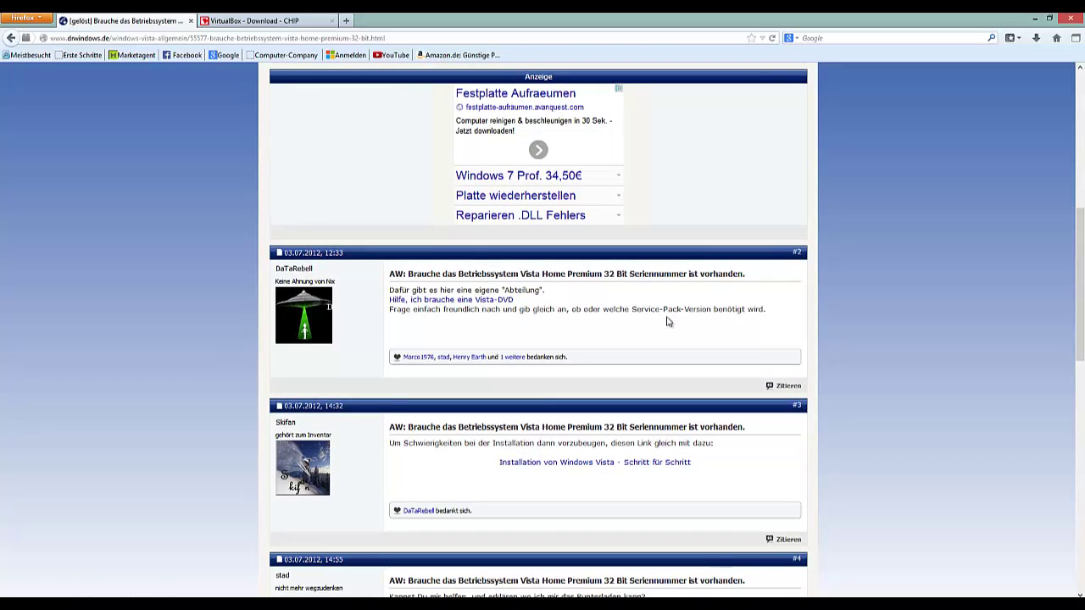
Step: Open the linked thread "Hilfe, ich brauche eine Vista-DVD" and read its opening post
click(457, 307)
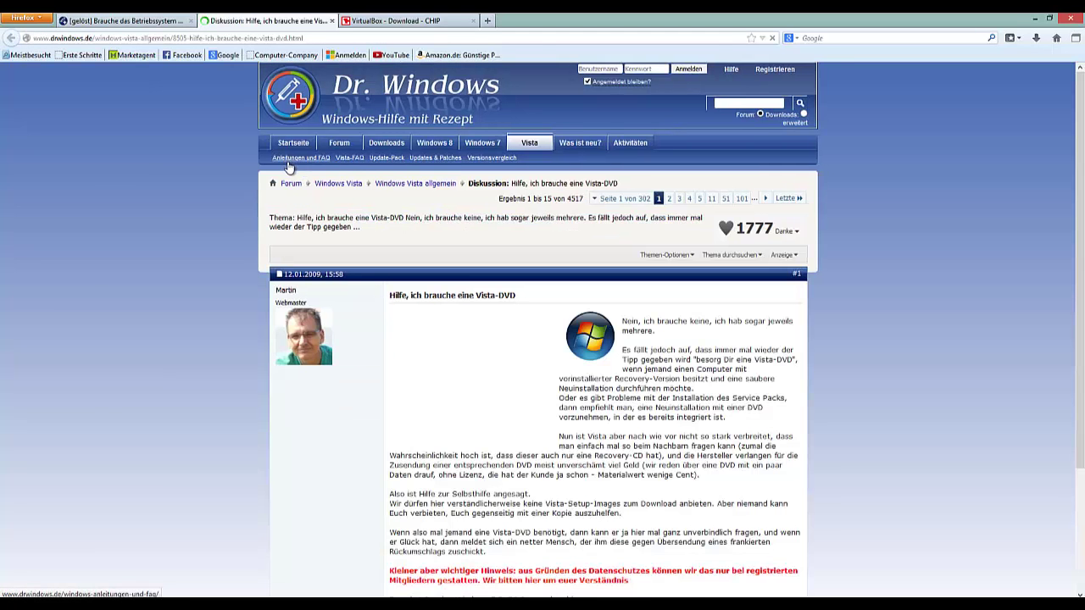
scroll(429, 367, down, 1)
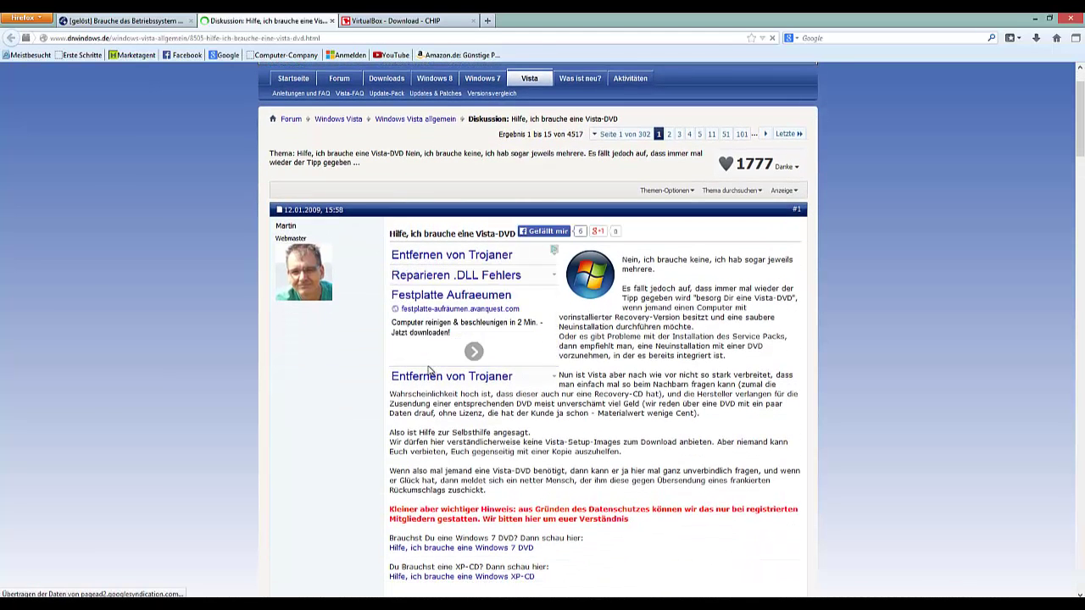
scroll(428, 367, down, 2)
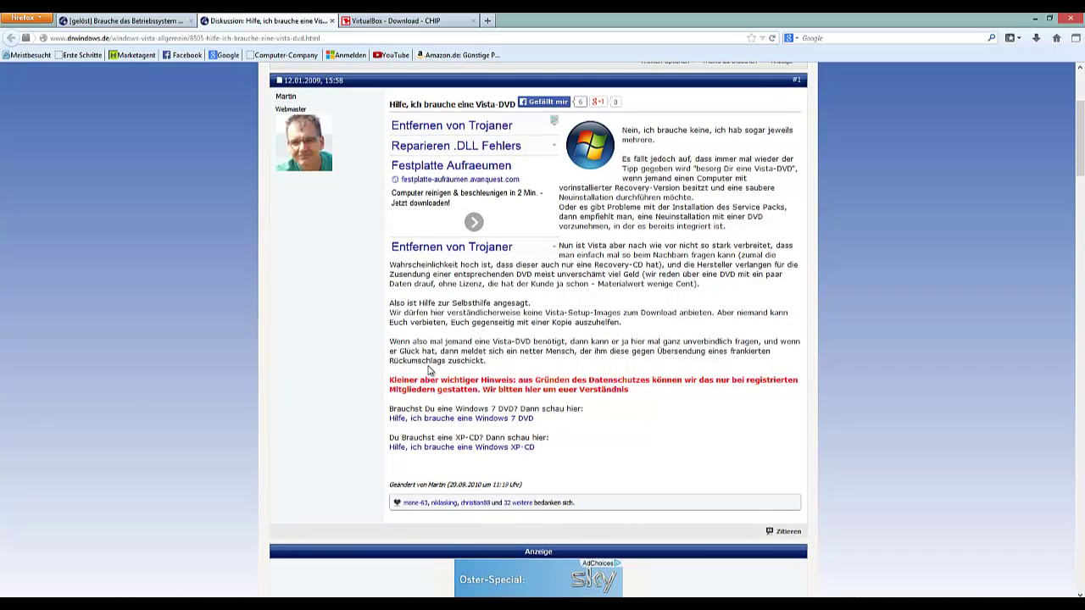
scroll(428, 370, down, 1)
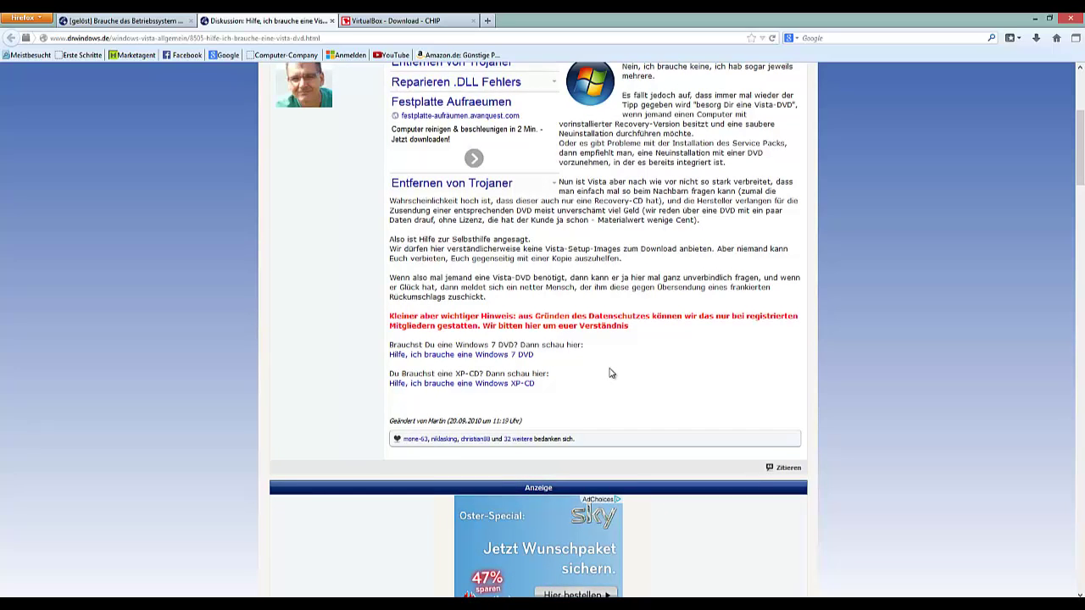
scroll(610, 372, down, 1)
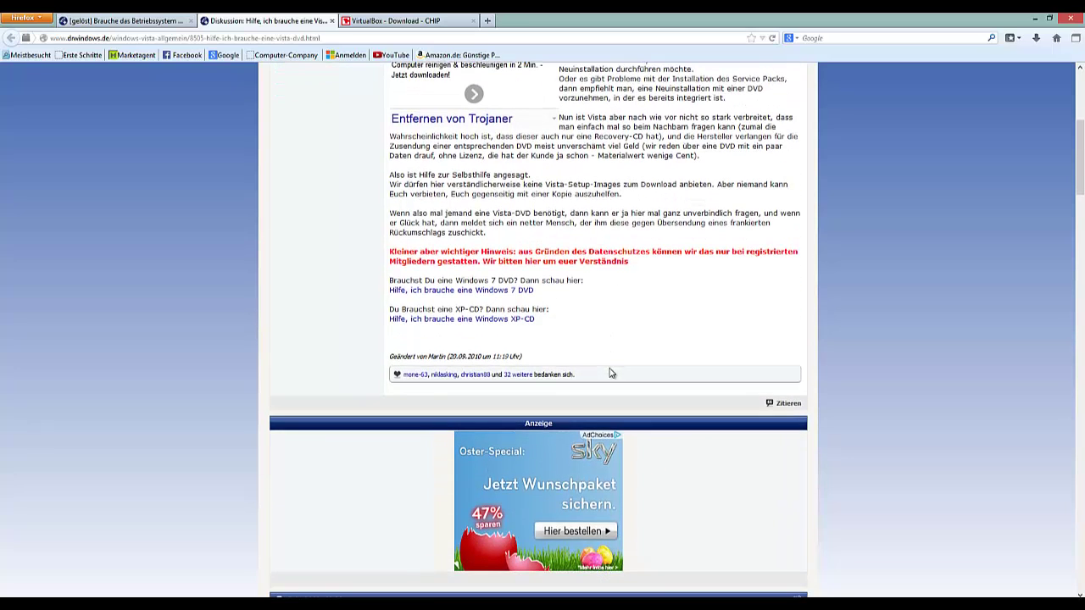
Step: Open the linked "Hilfe, ich brauche eine Windows XP-CD" thread in a new tab, return to the Vista-DVD thread and read its replies
click(510, 320)
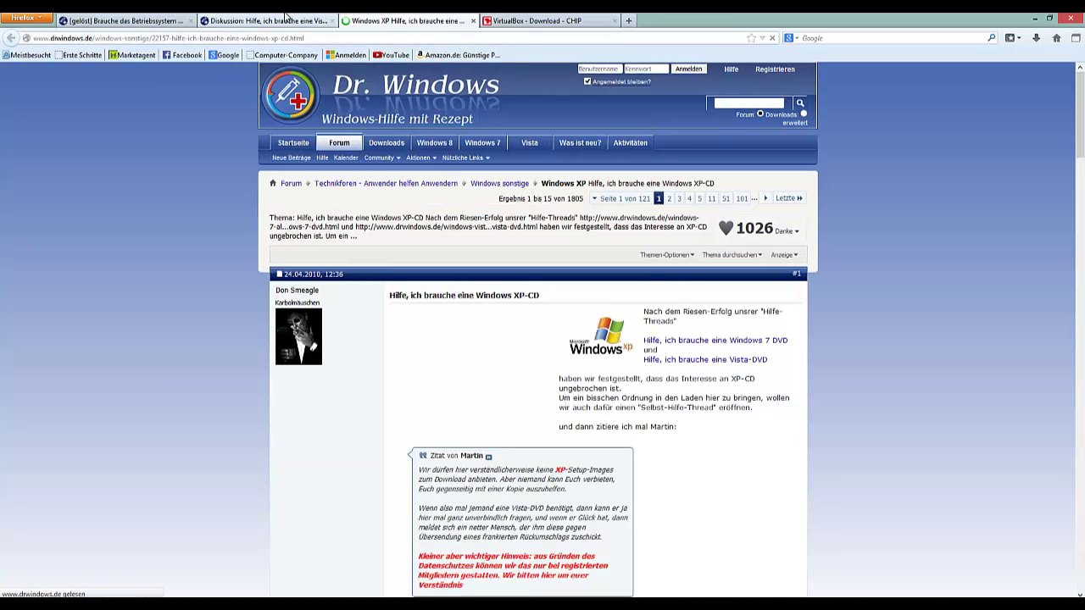
click(291, 19)
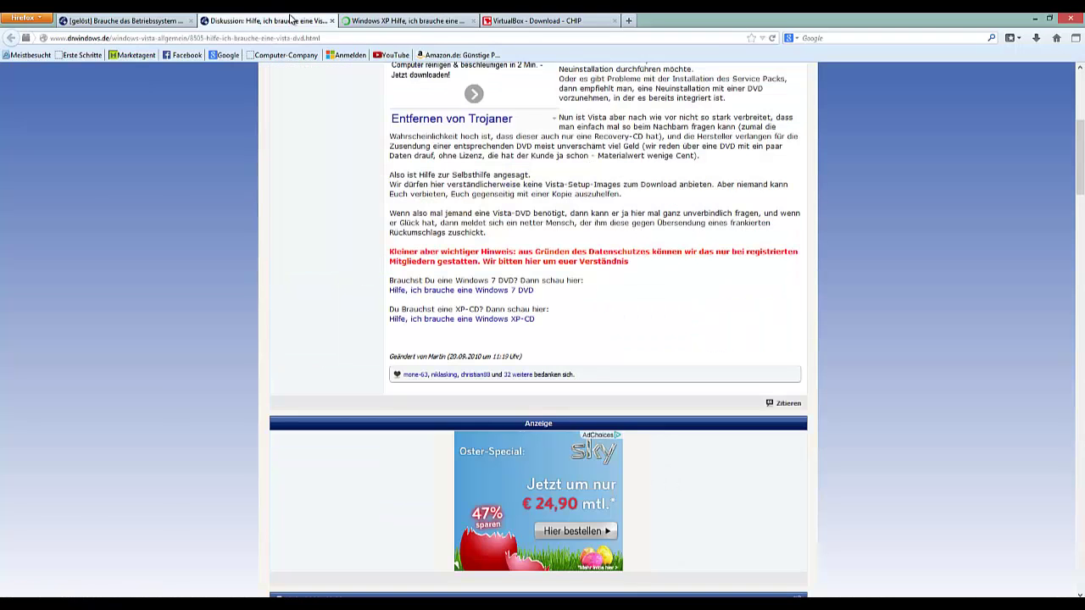
scroll(458, 284, down, 6)
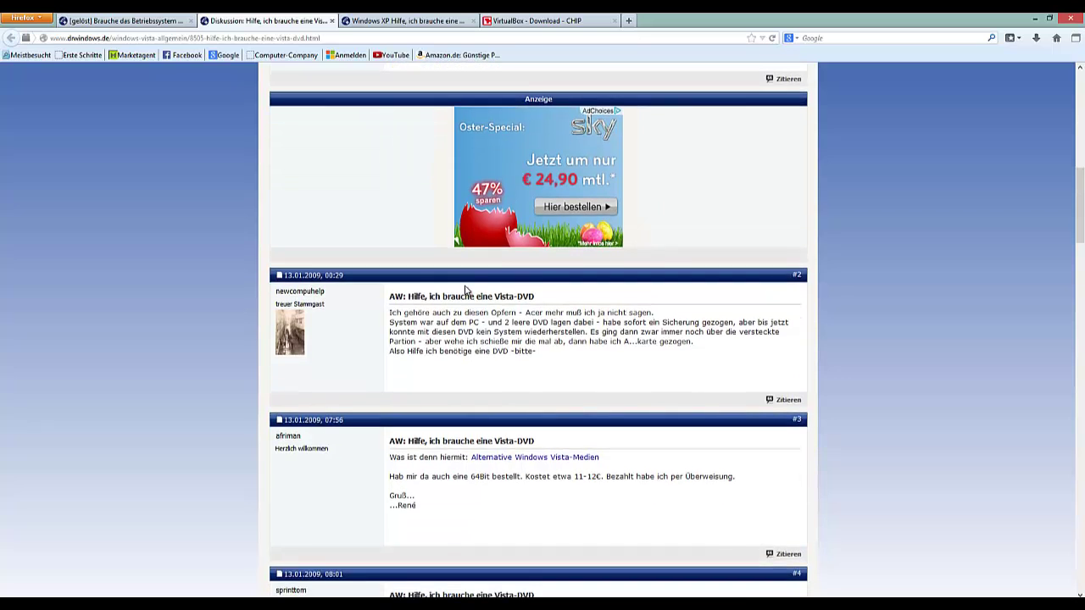
scroll(465, 290, down, 1)
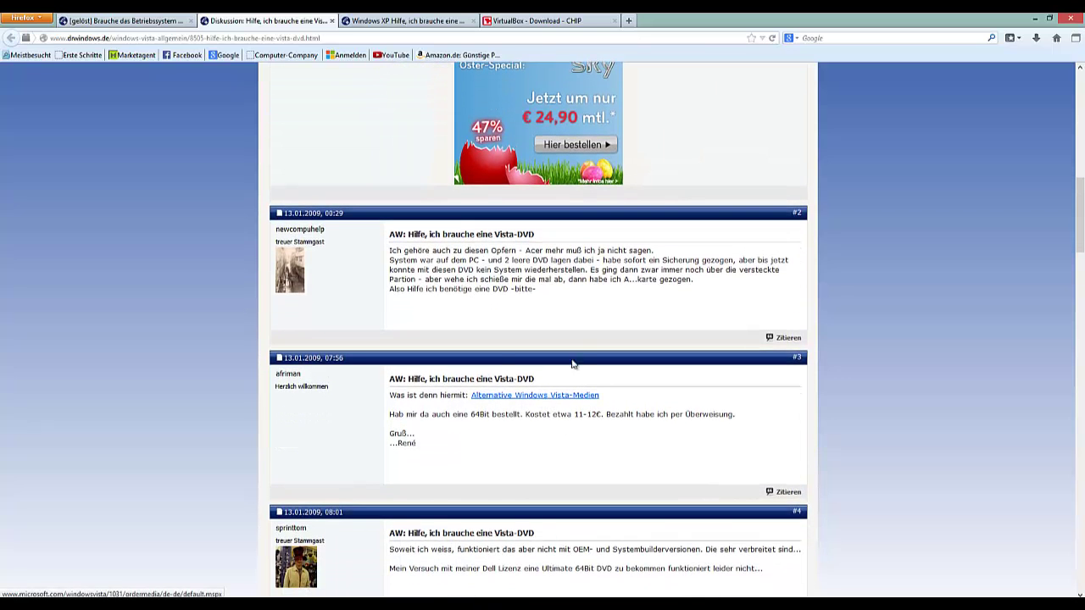
scroll(525, 294, down, 2)
scroll(526, 294, down, 5)
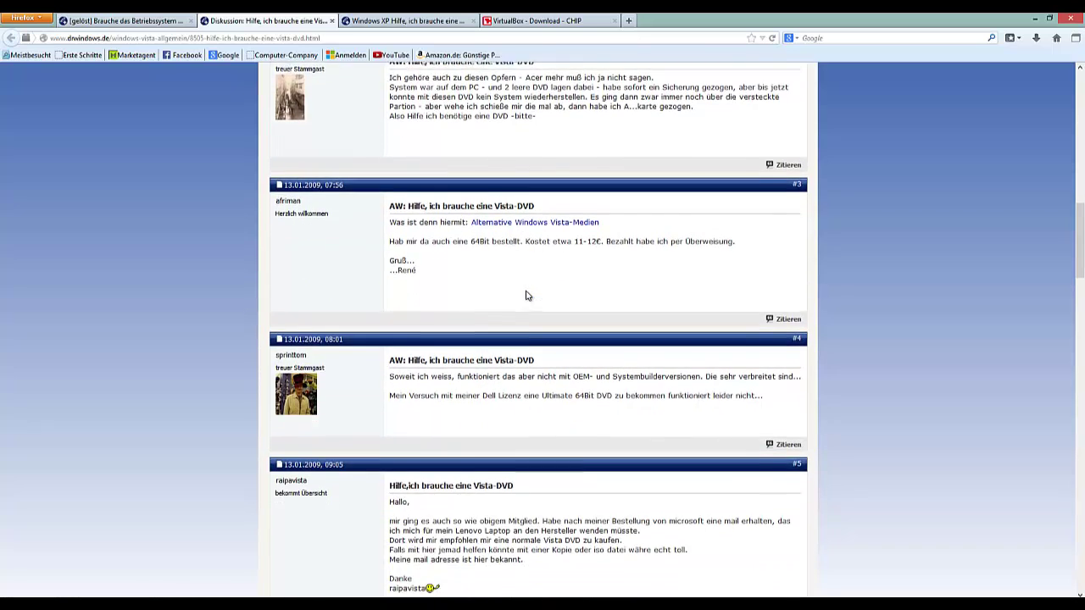
scroll(526, 295, down, 6)
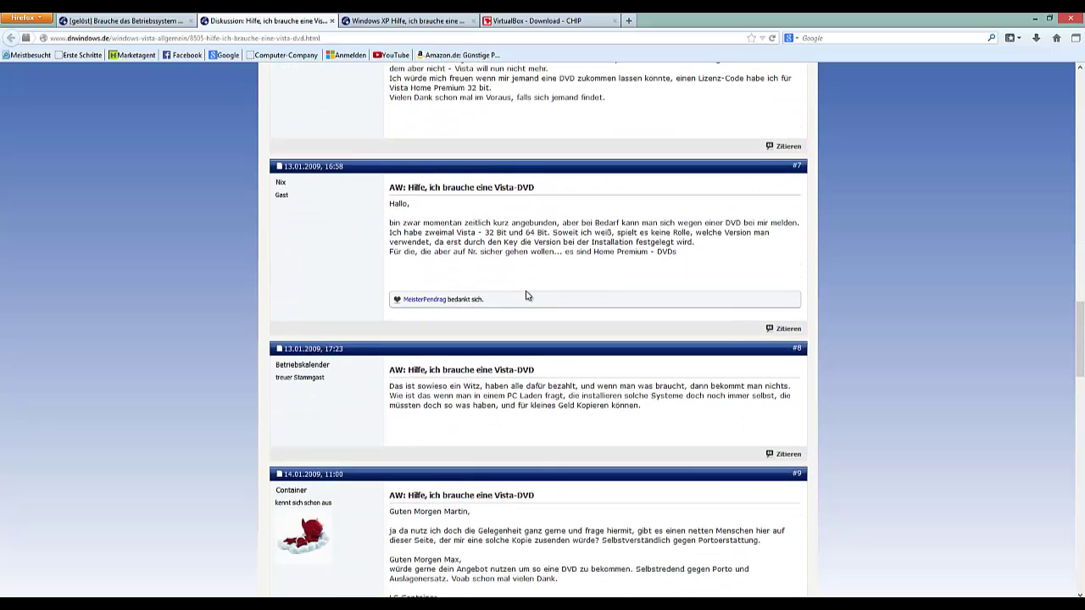
scroll(526, 295, up, 13)
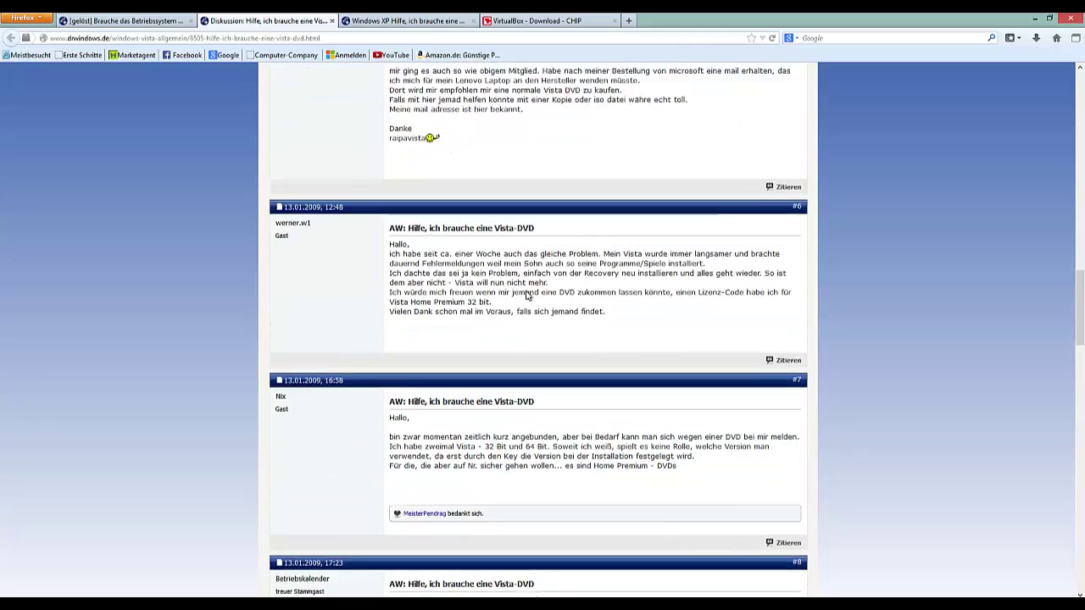
Step: Close the Vista-DVD thread and read the opening post and replies of the Windows XP-CD thread
click(331, 22)
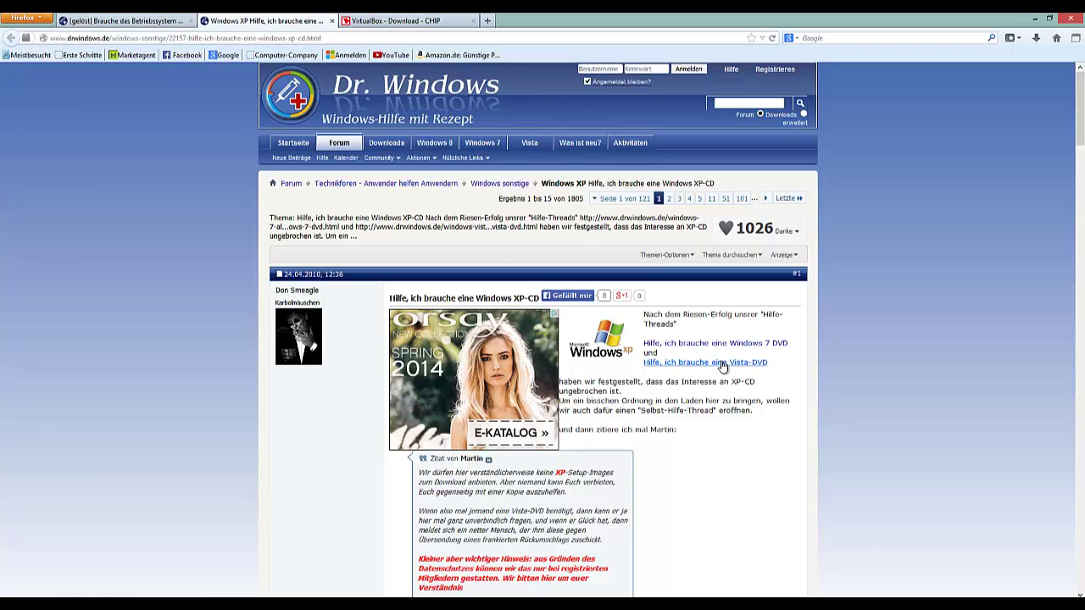
scroll(734, 368, down, 3)
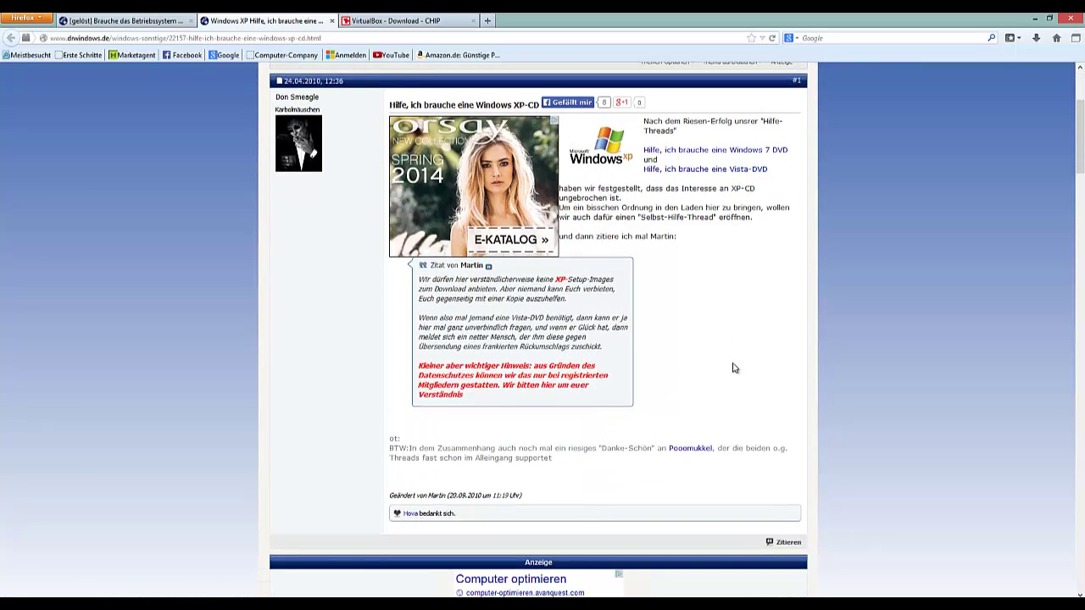
scroll(734, 368, down, 8)
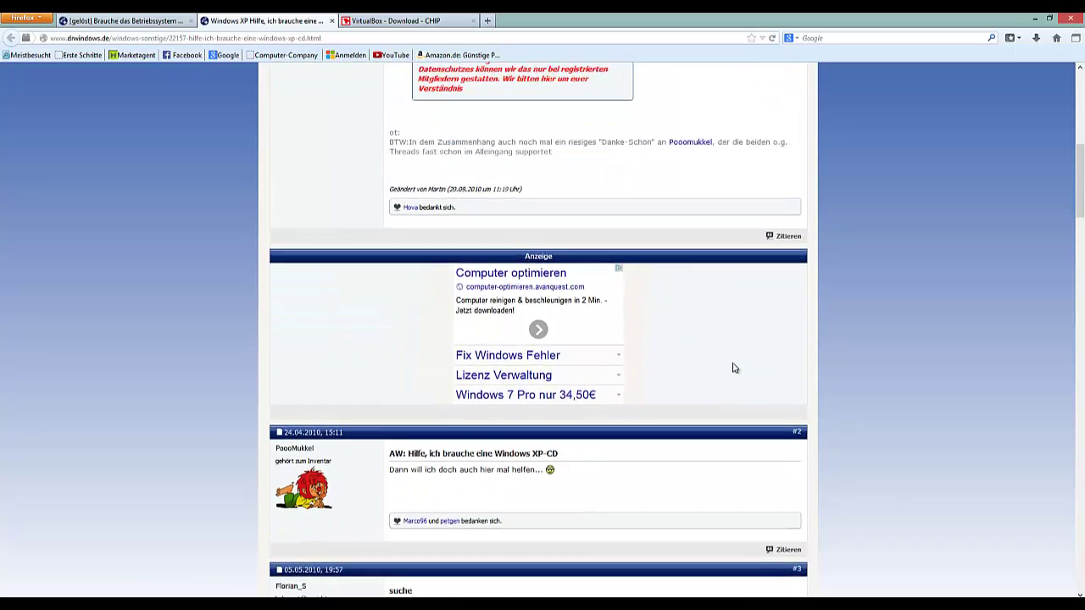
Step: Open the linked "Hilfe, ich brauche eine Vista-DVD" thread from the Windows XP-CD thread and read its opening post and replies
scroll(734, 368, down, 1)
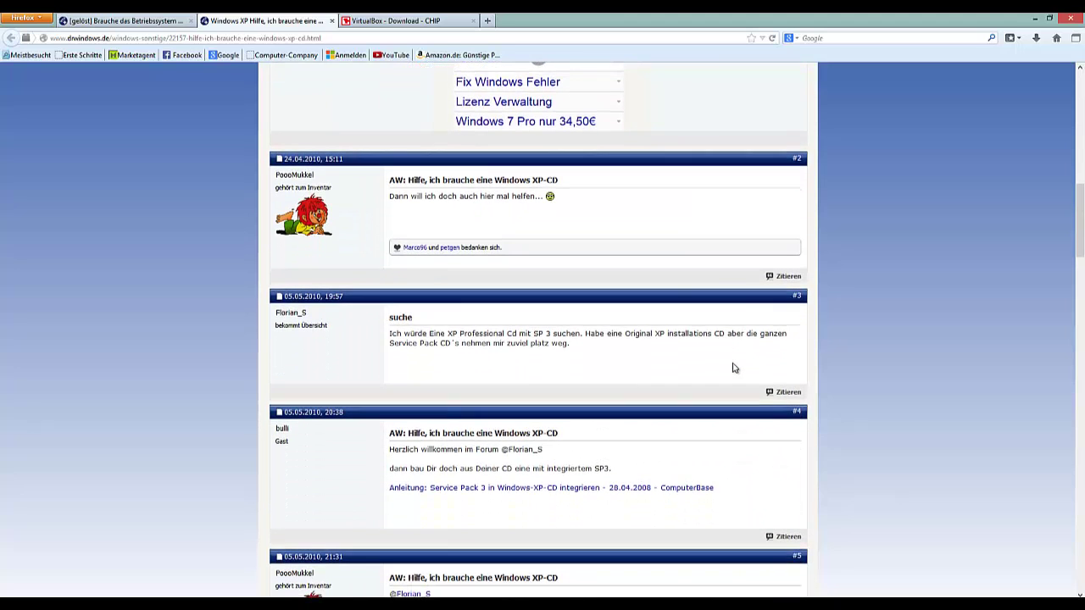
scroll(734, 368, up, 9)
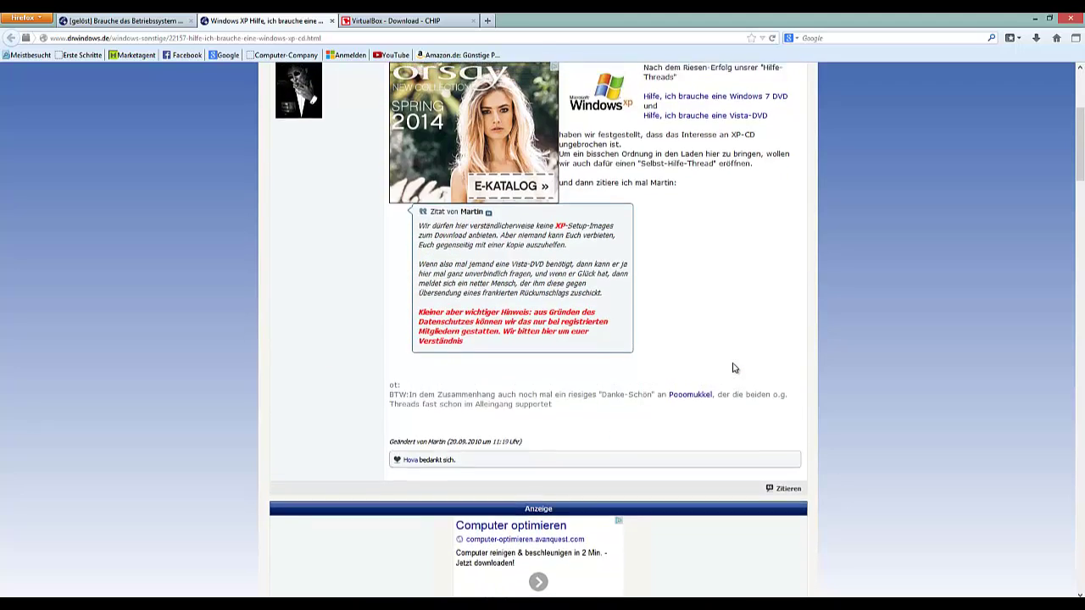
click(695, 299)
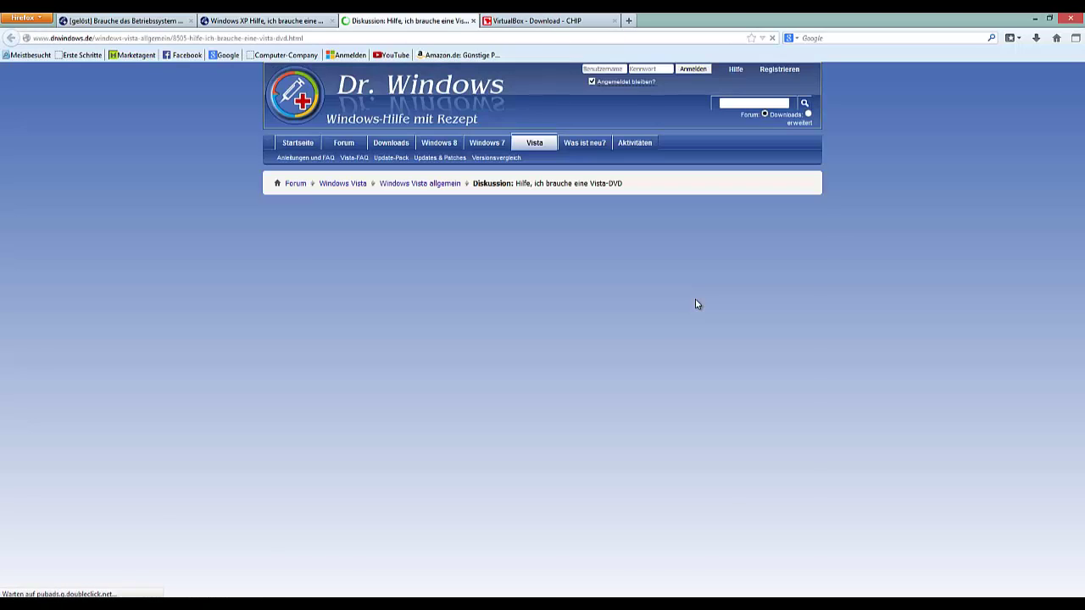
scroll(695, 304, down, 2)
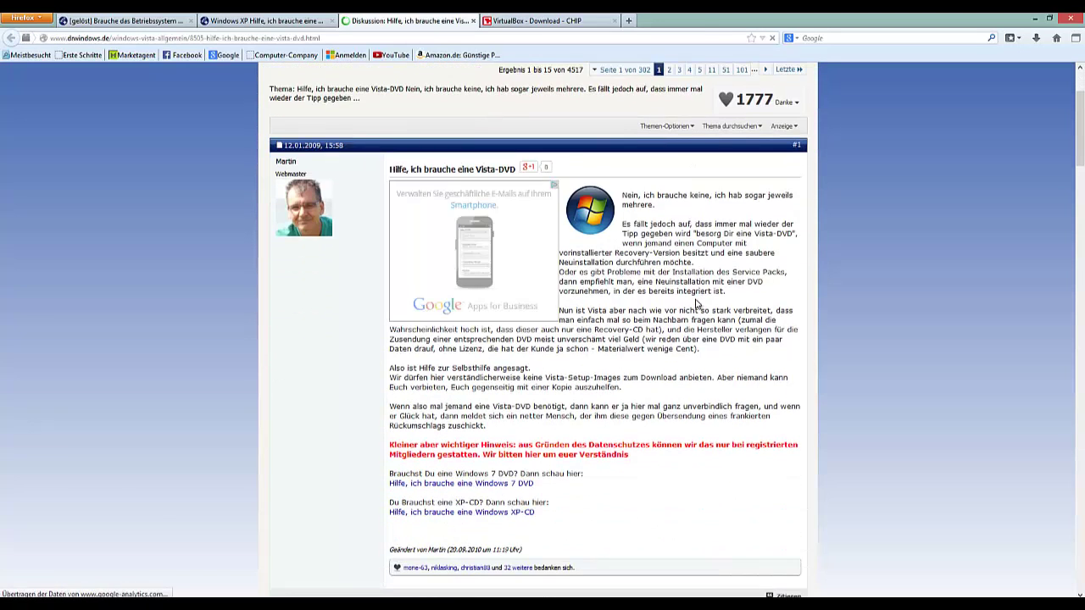
scroll(694, 303, down, 3)
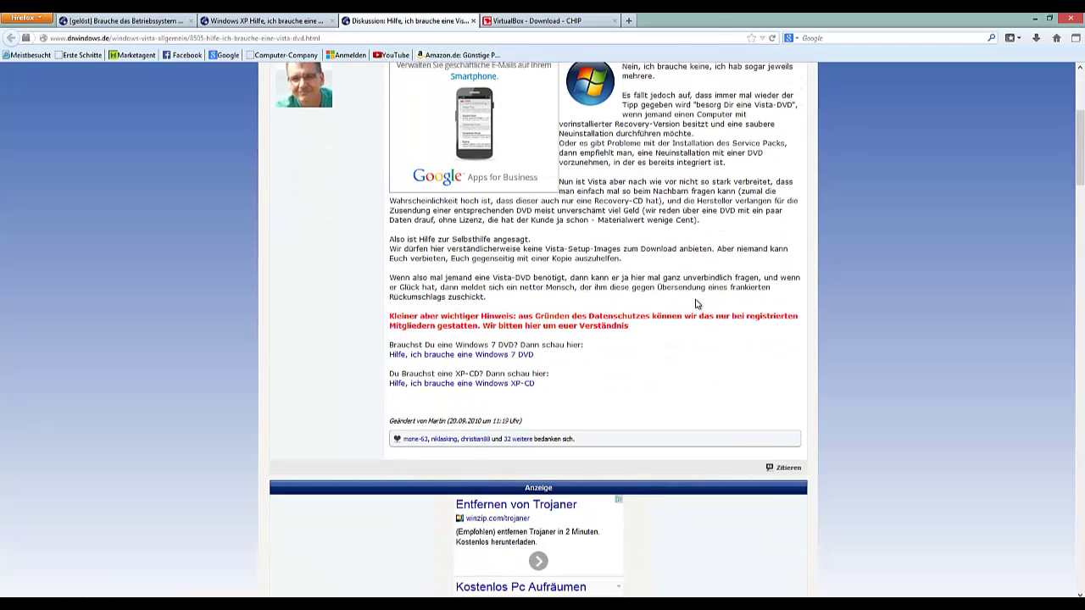
scroll(695, 303, down, 10)
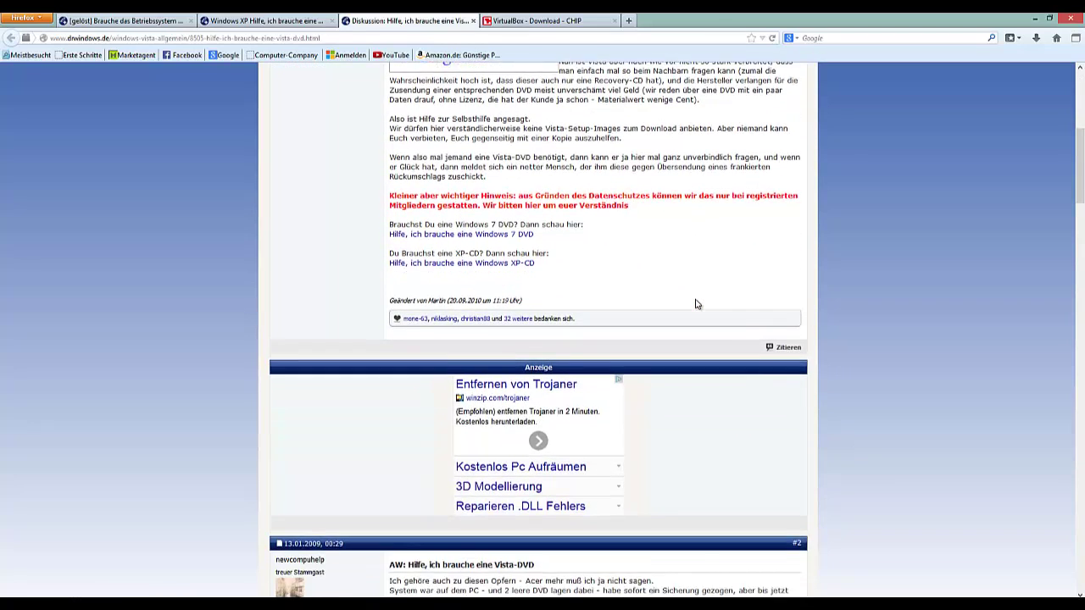
scroll(695, 303, down, 14)
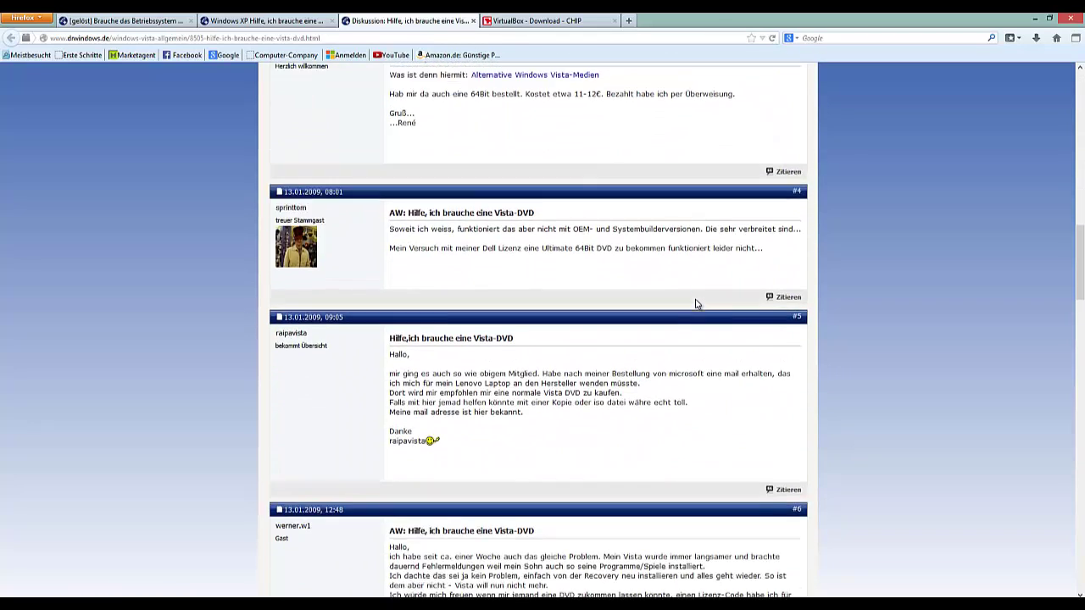
scroll(694, 304, down, 18)
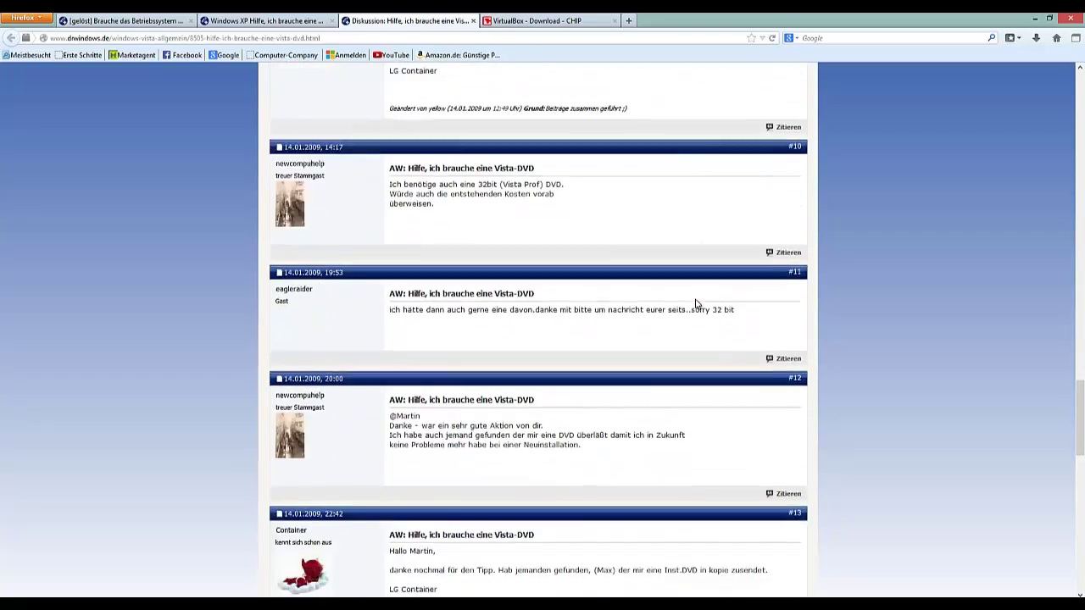
scroll(694, 303, up, 5)
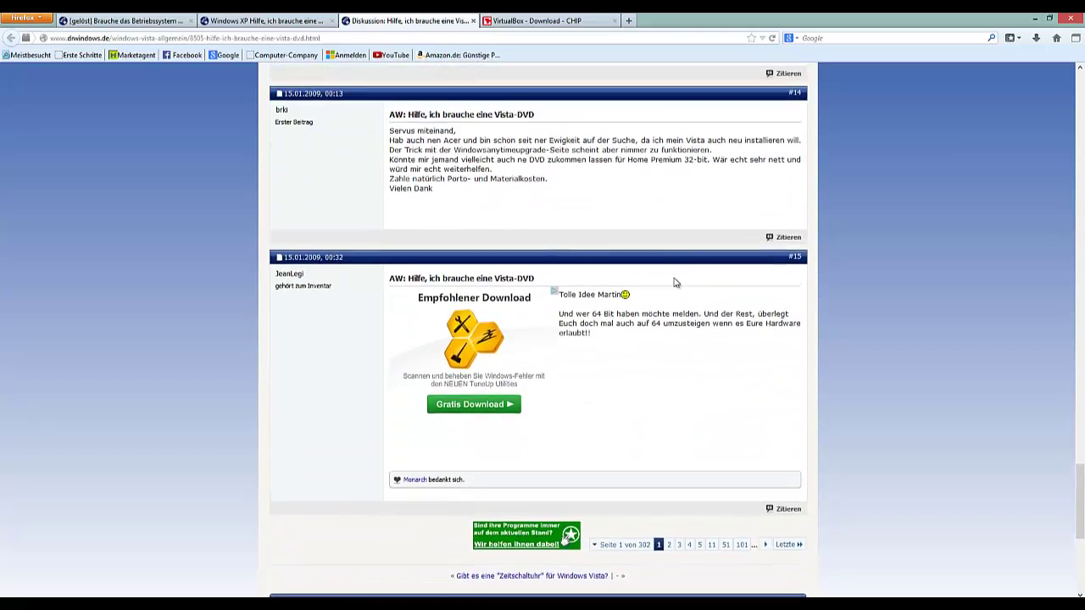
Step: Close the Vista-DVD, VirtualBox download and Windows XP-CD pages, and reread the replies in the Vista Home Premium 32 Bit thread
click(474, 20)
click(474, 21)
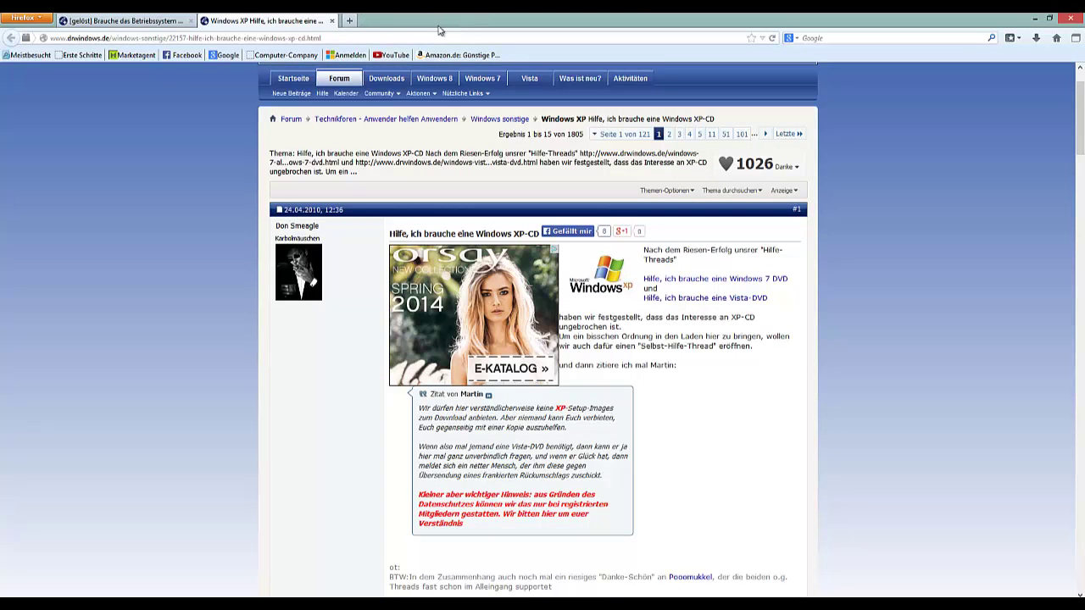
click(332, 20)
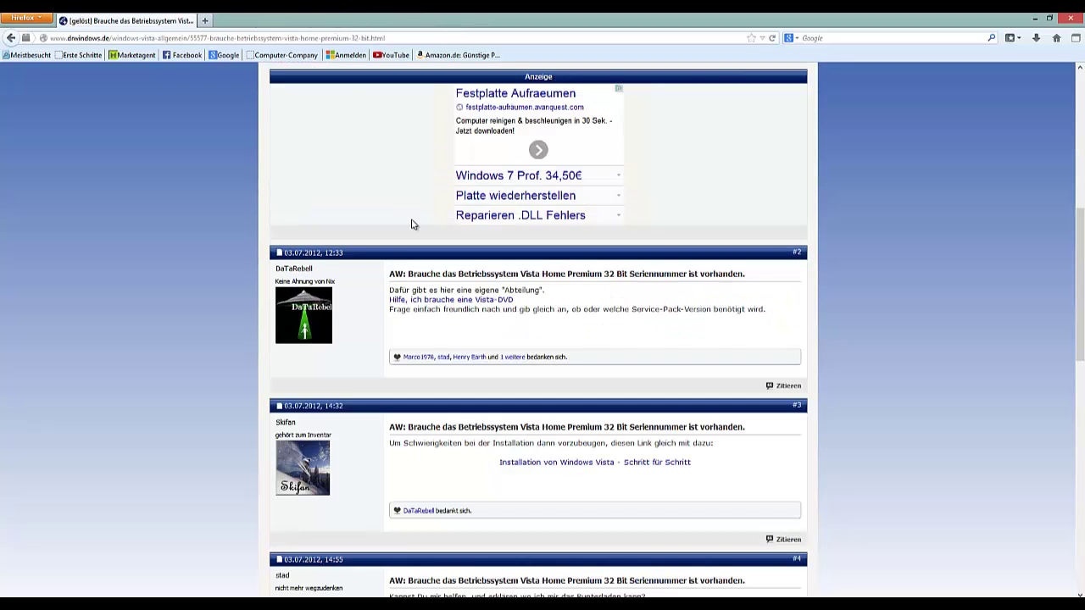
scroll(412, 224, down, 6)
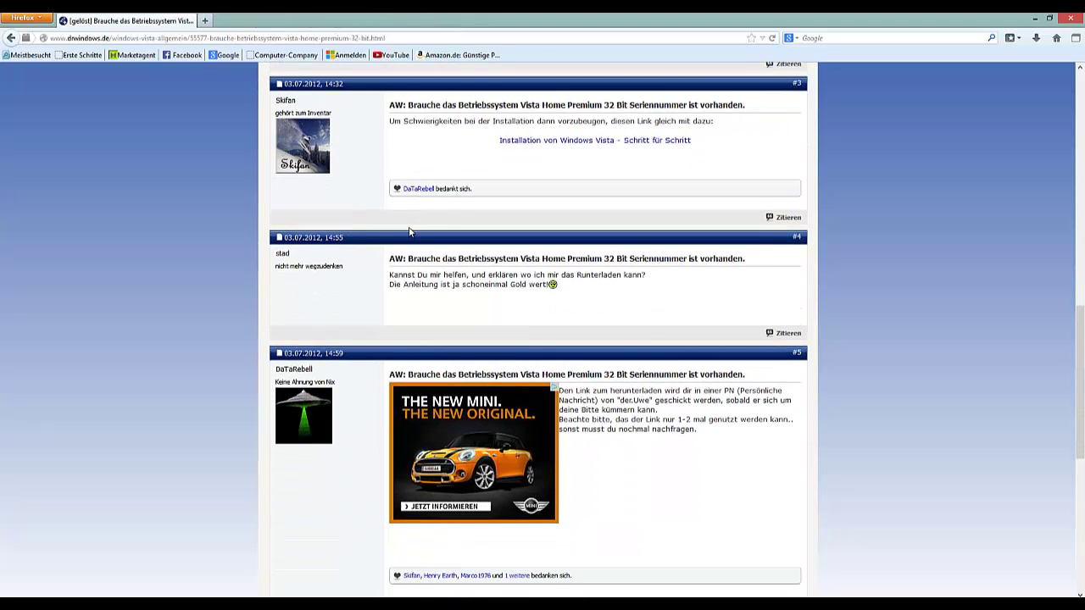
scroll(409, 231, down, 4)
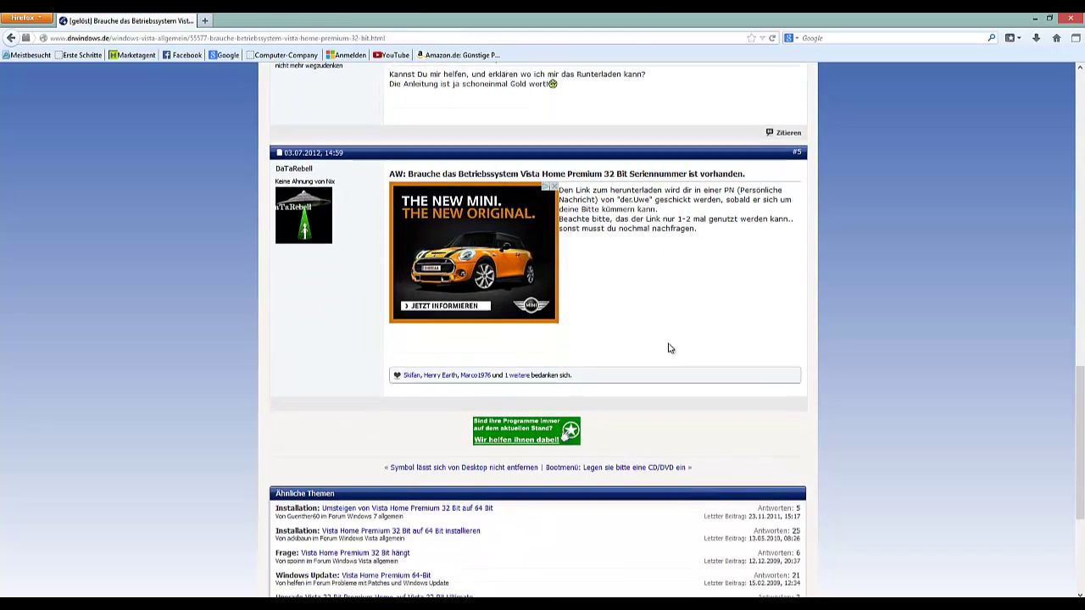
scroll(695, 346, up, 6)
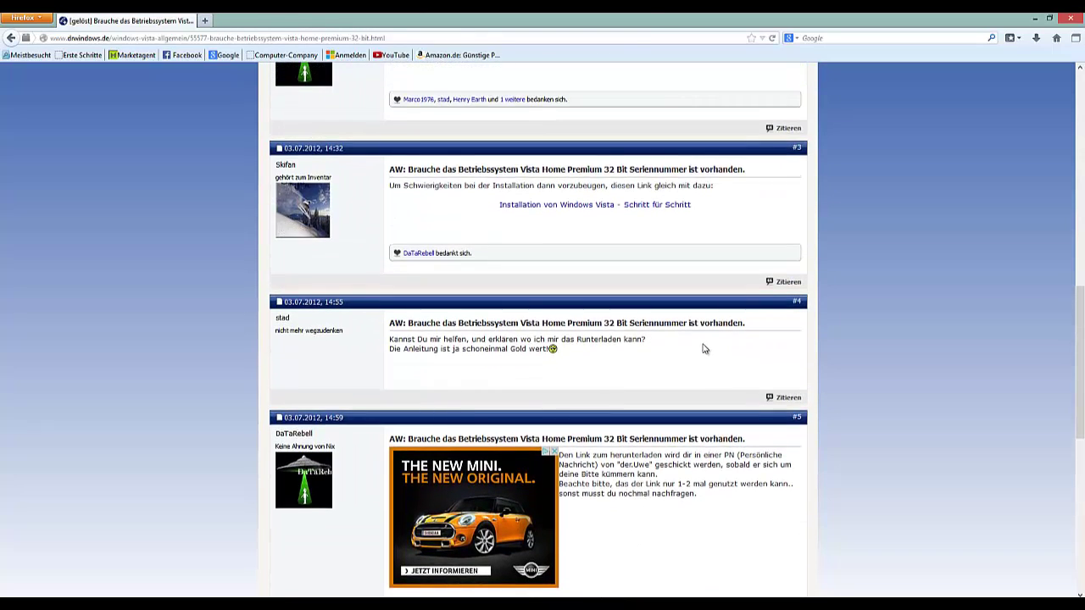
Step: Leave the forum thread, open the bookmarked Amazon.de shop and search it for "windows vista"
key(alt+Left)
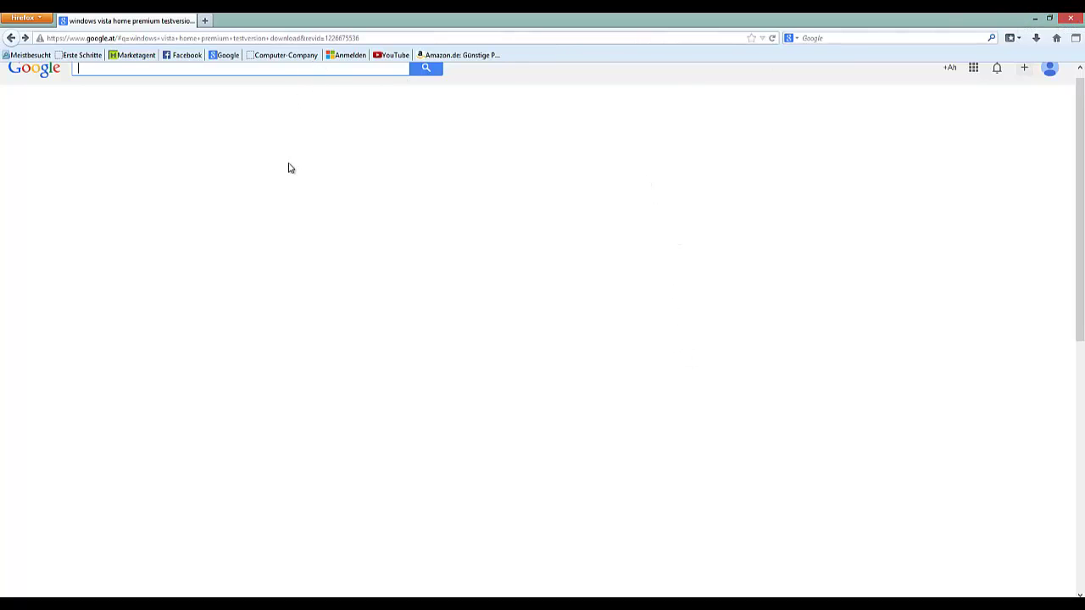
click(444, 56)
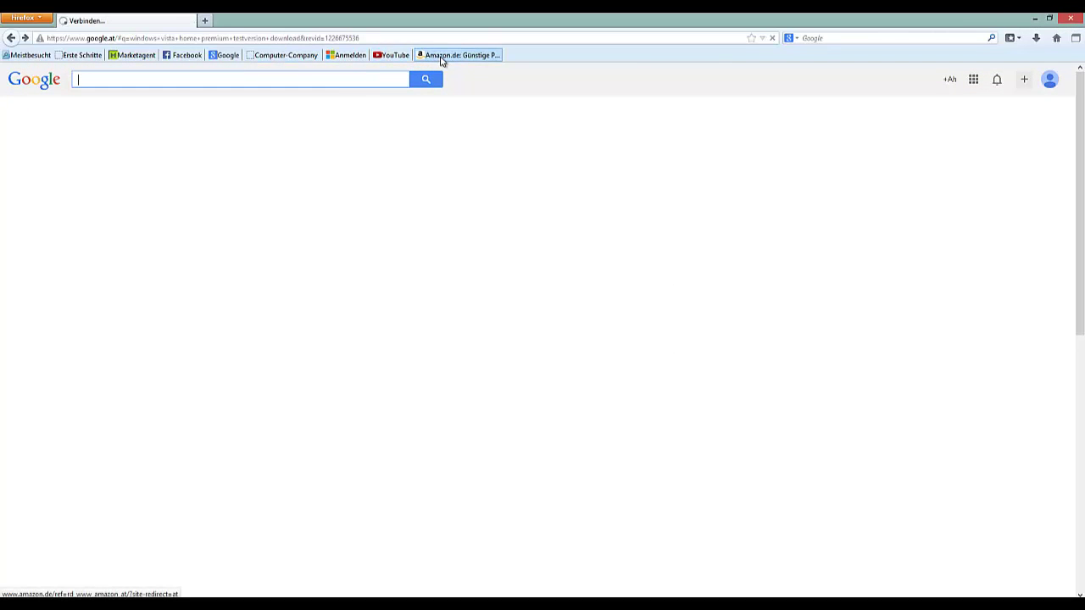
mouse_move(256, 605)
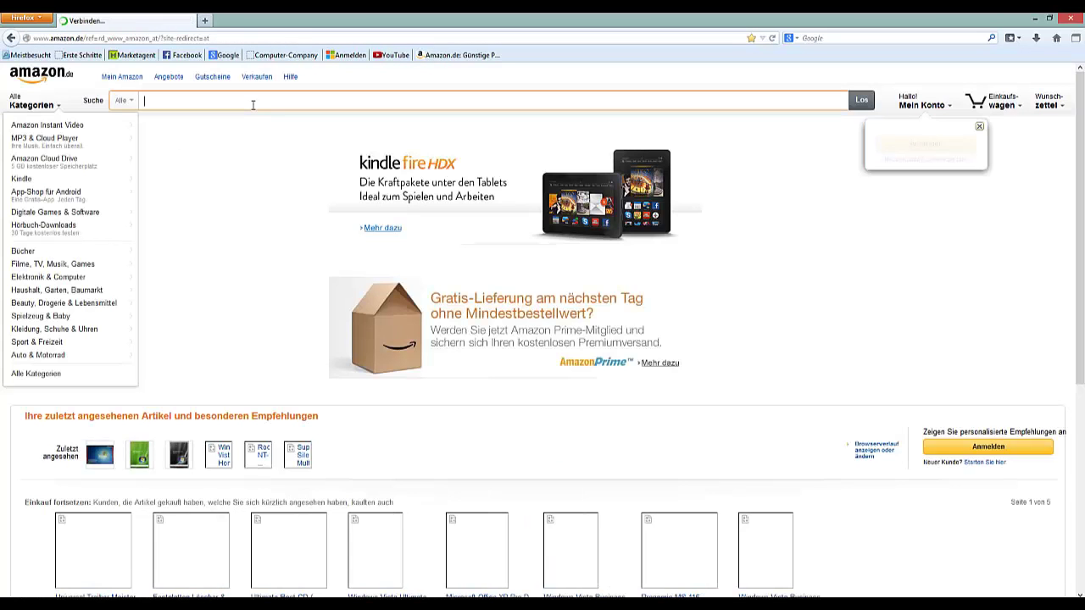
text(wind)
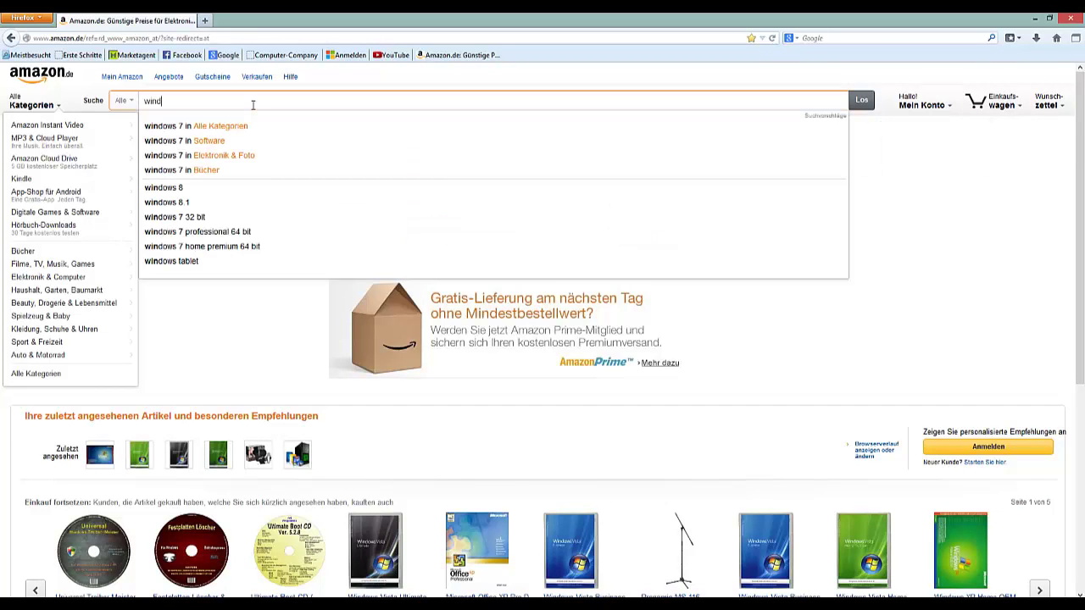
text(ows )
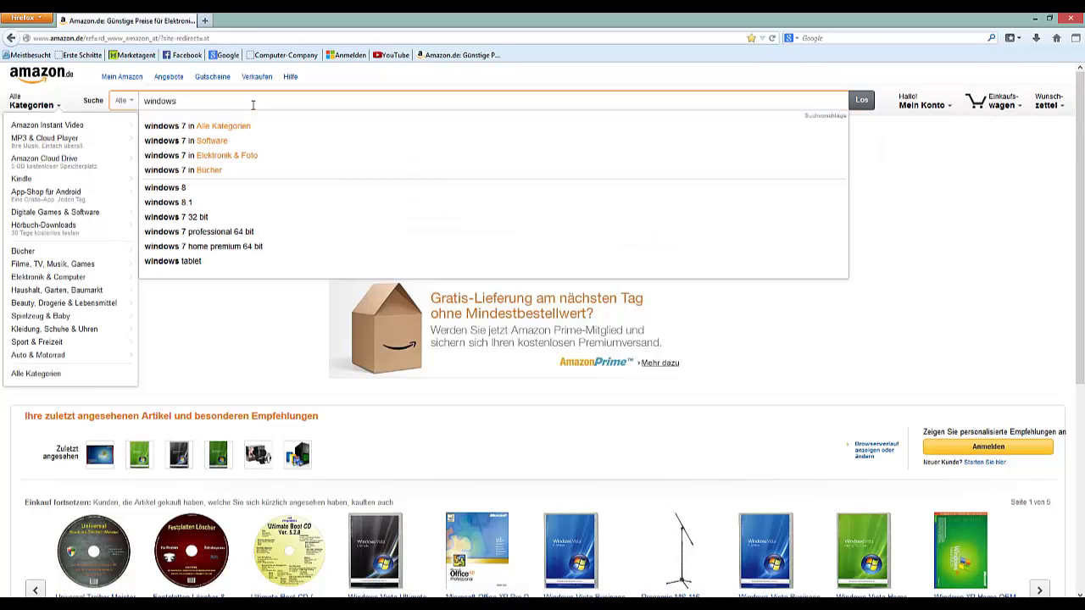
text(vista)
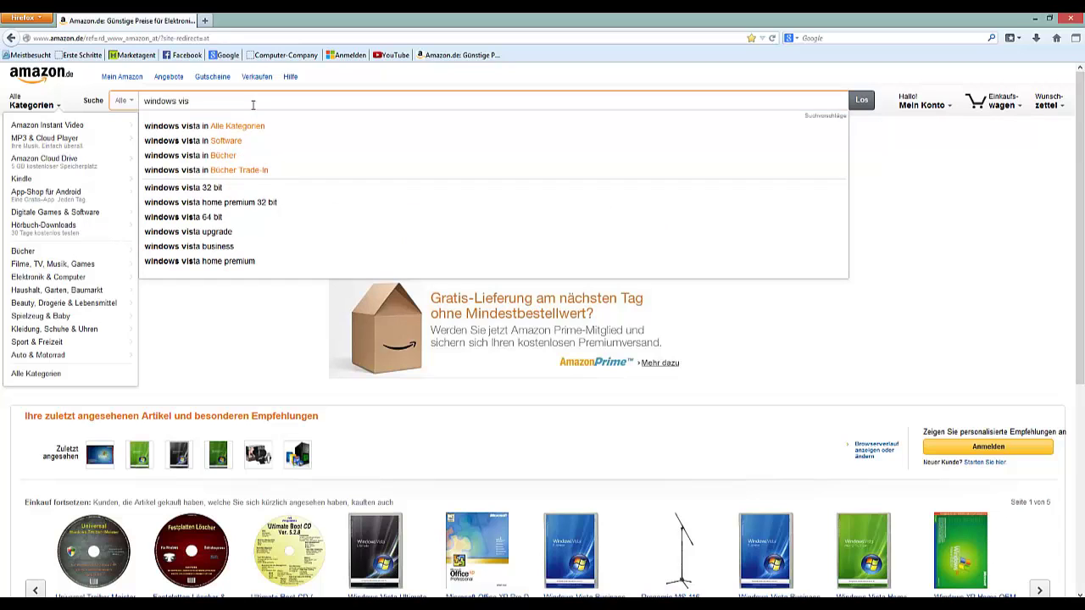
key(Return)
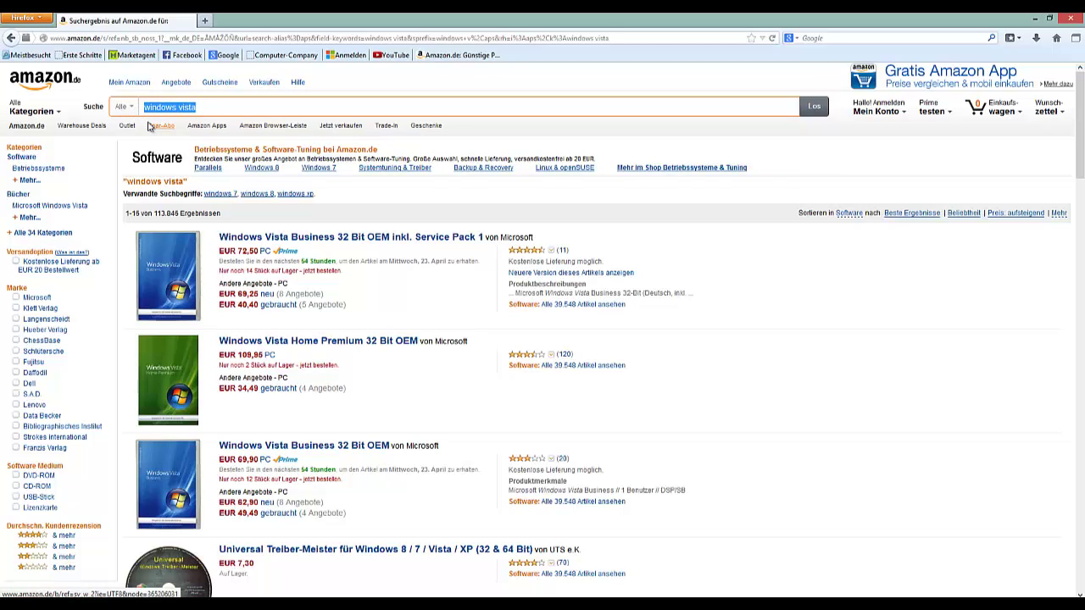
Step: Search Amazon.de for "Windows 8.1" in place of the Vista query
text(n)
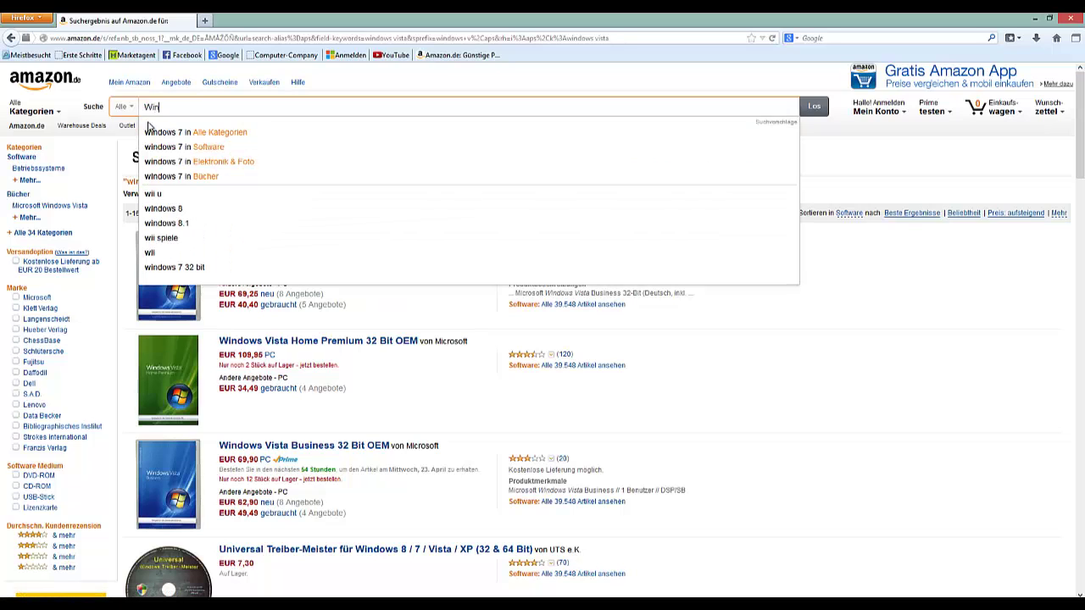
text(d)
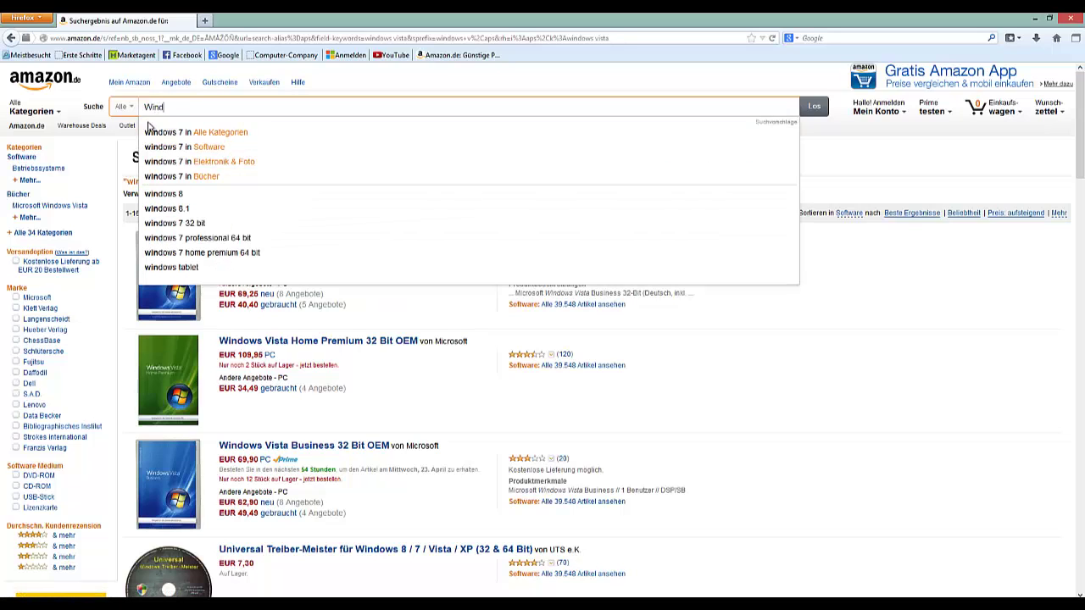
text(ows)
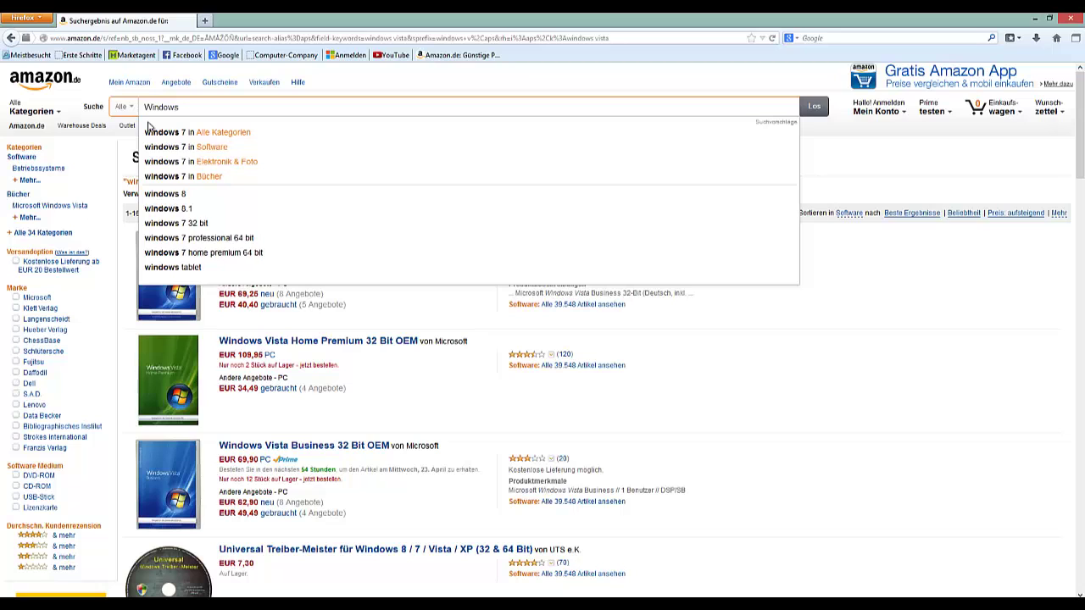
text( 8.1)
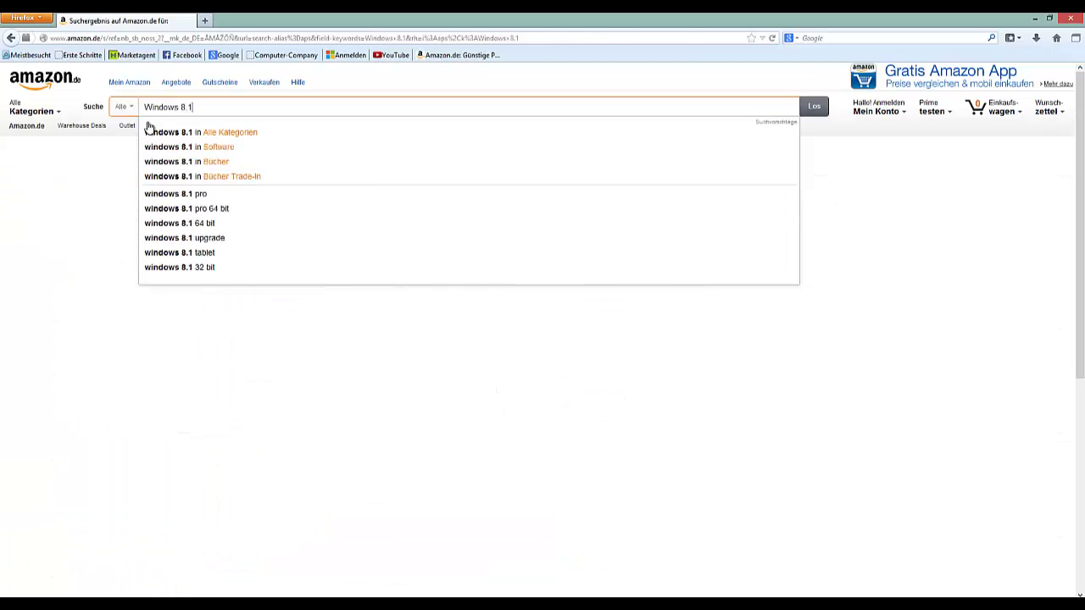
key(Return)
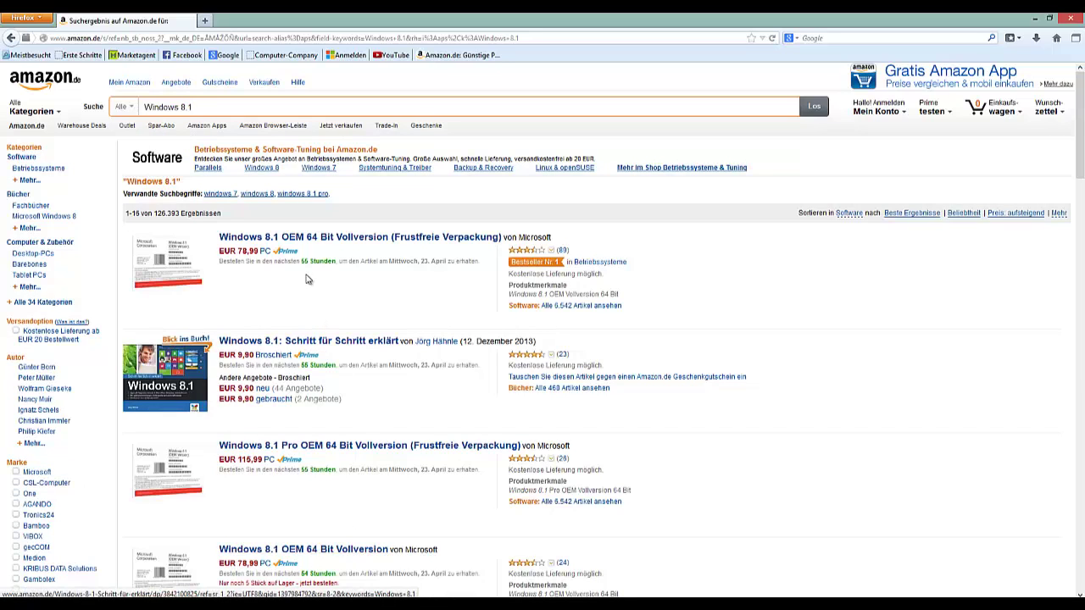
Step: Open the Windows 8.1 OEM 64 Bit Vollversion (Frustfreie Verpackung) product and view its enlarged packaging and purple Windows logo images
click(322, 237)
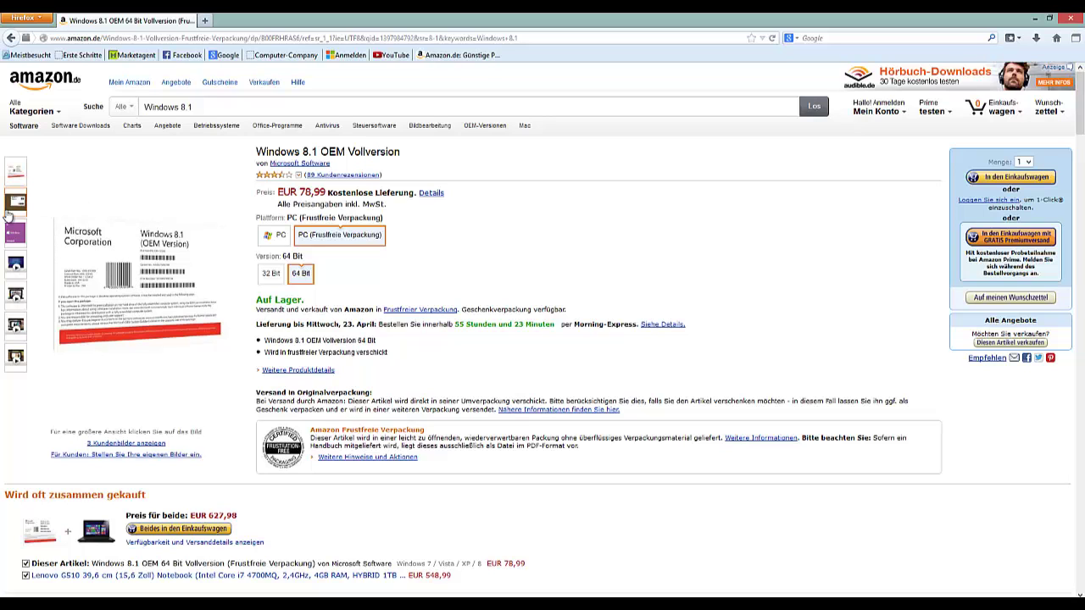
mouse_move(15, 203)
click(85, 222)
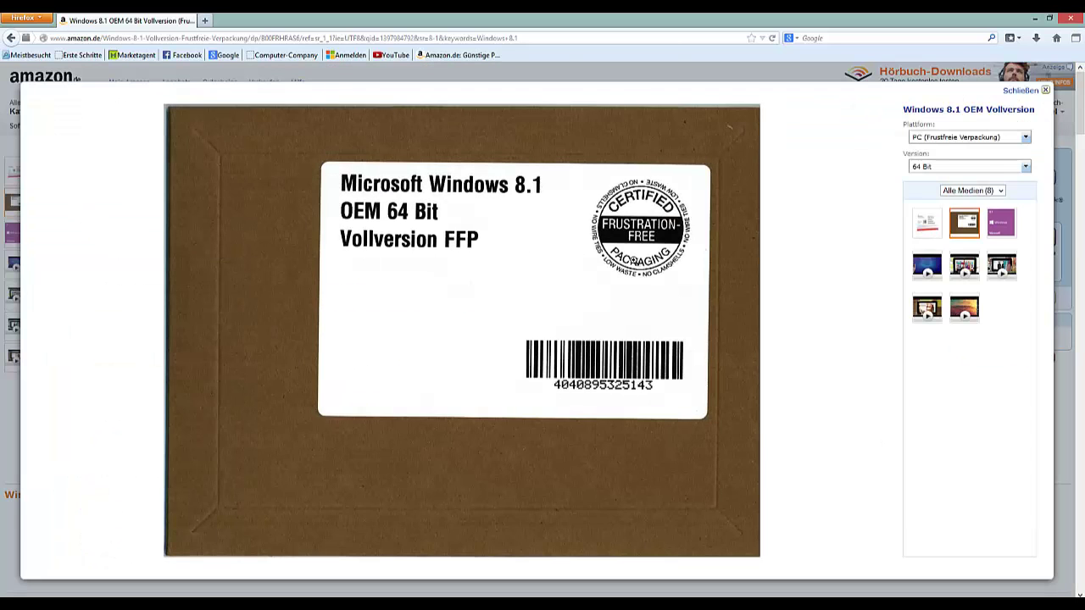
click(1011, 232)
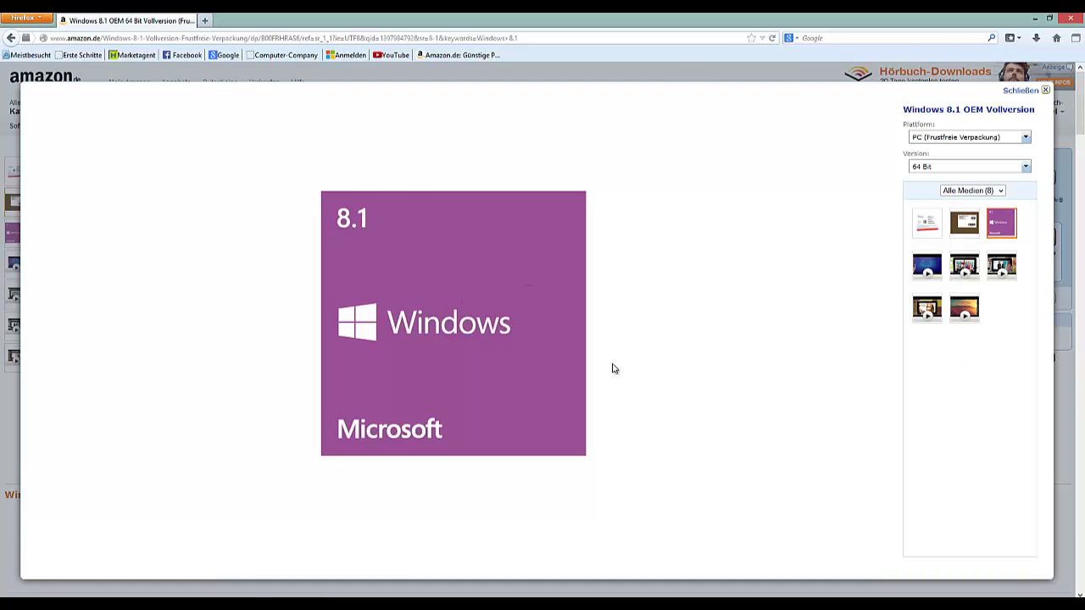
Step: Watch Windows 8.1 product videos from the media gallery, including "Individualisieren", and play the 30-second clip
click(936, 273)
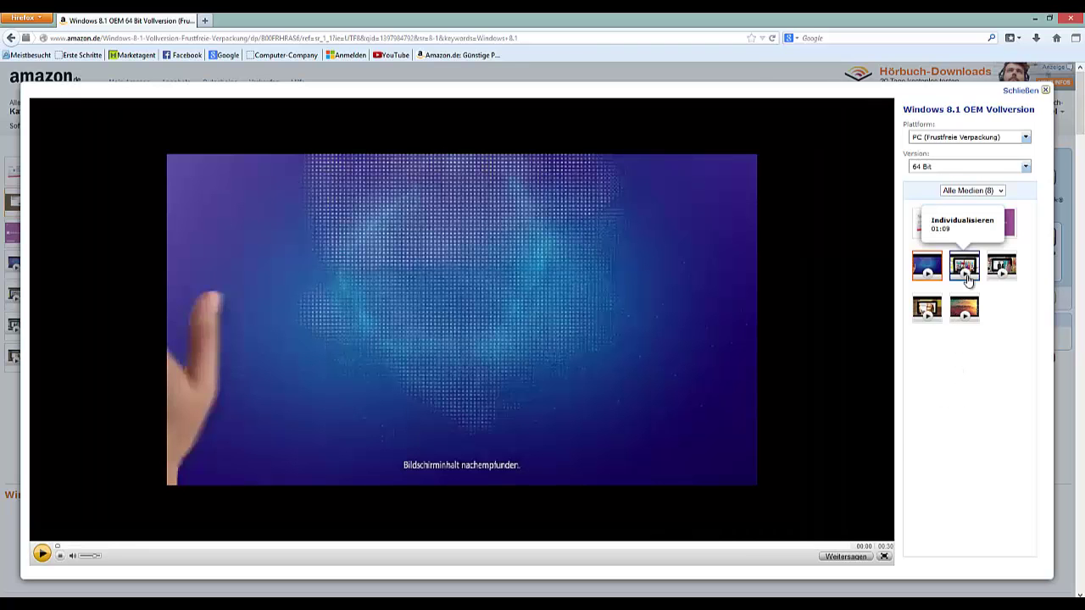
click(967, 280)
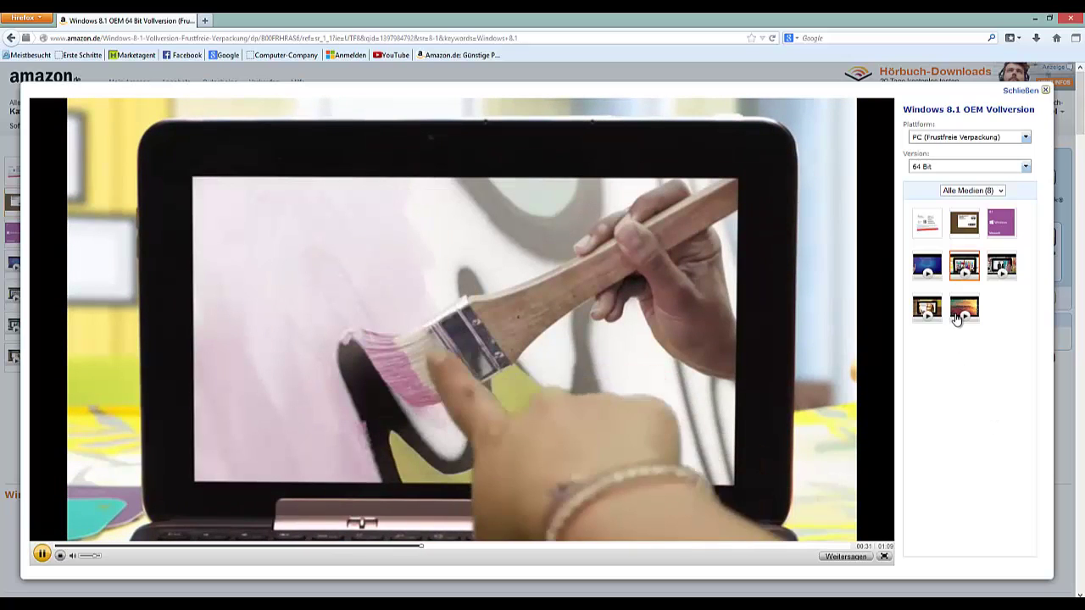
click(956, 318)
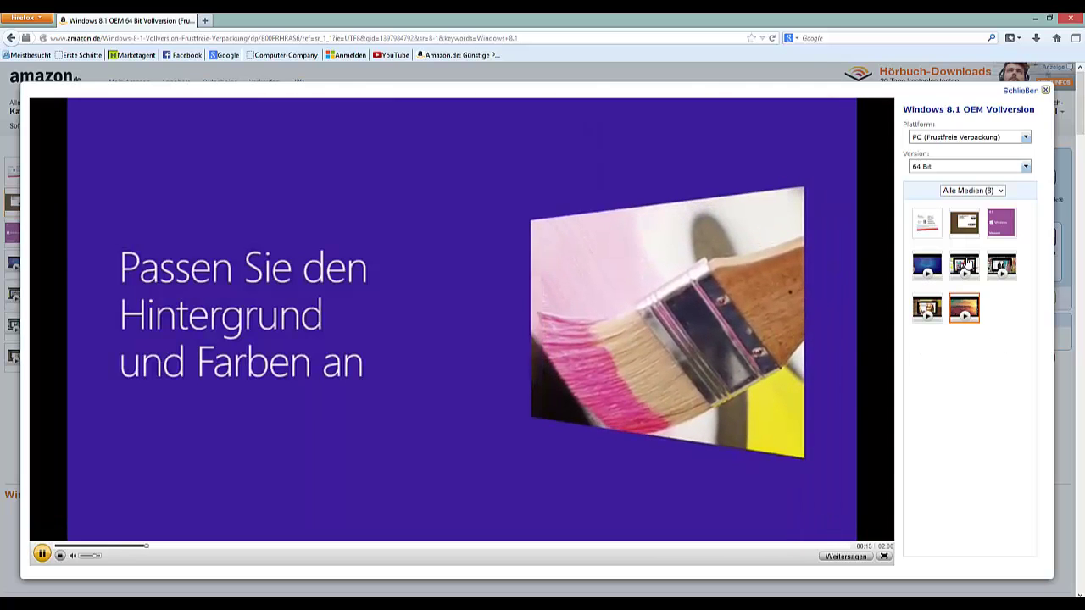
click(967, 265)
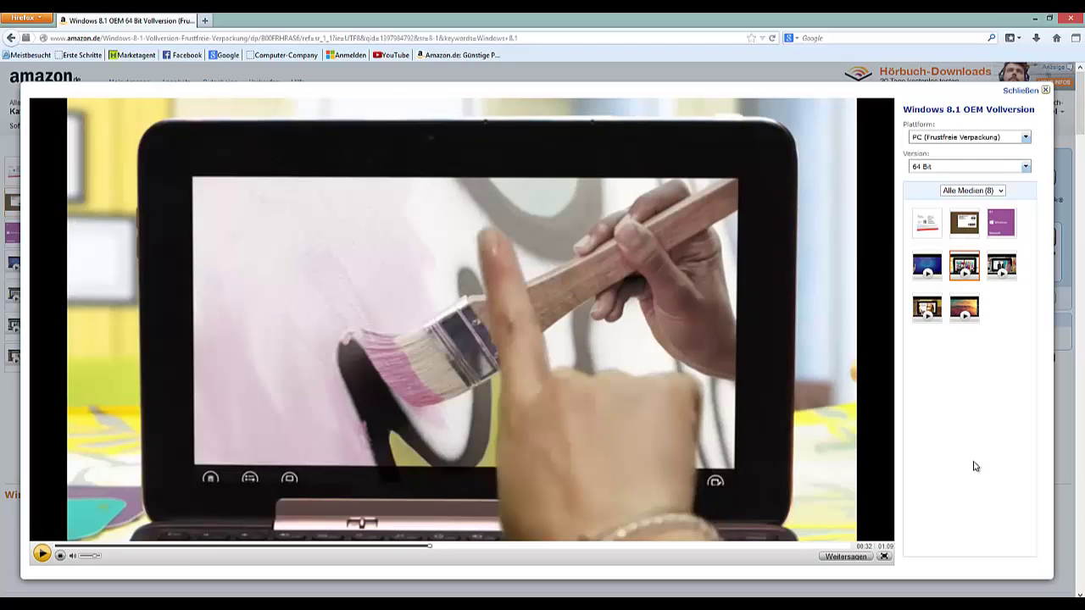
click(927, 266)
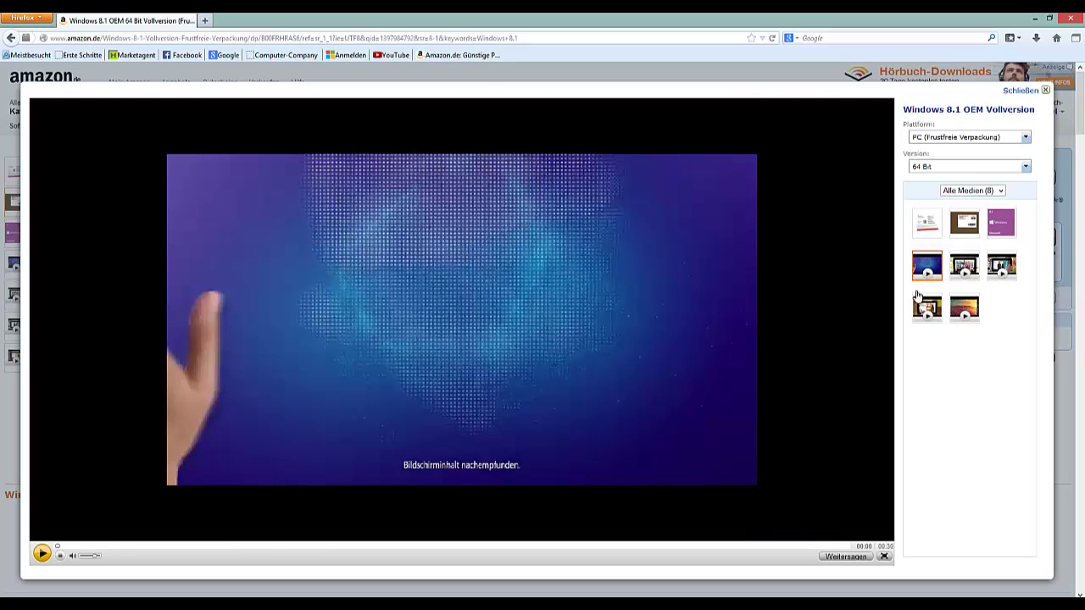
click(41, 555)
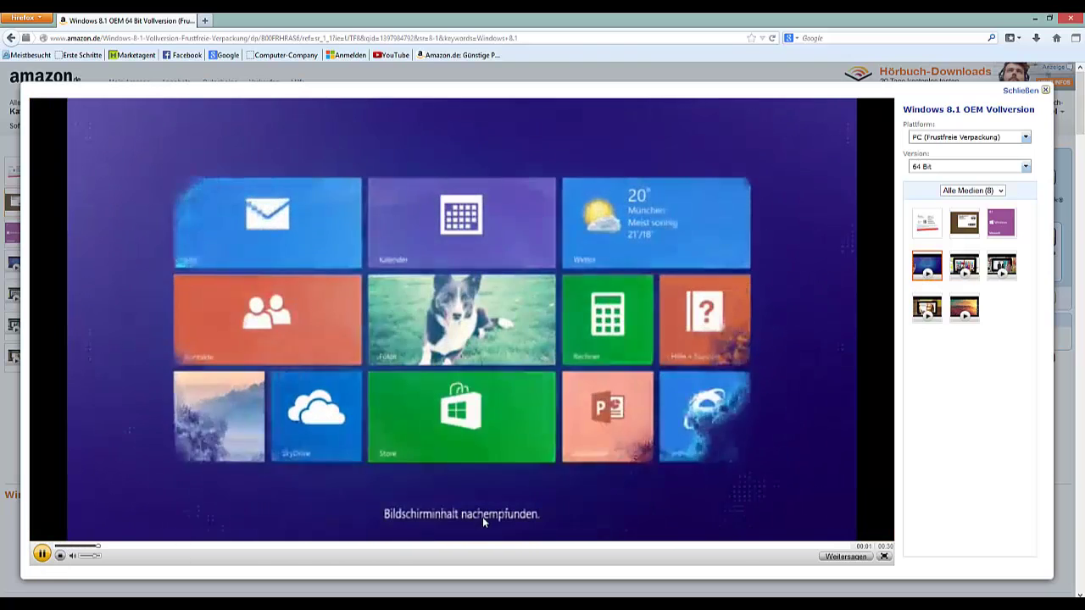
Step: Play the product video after the blue Windows 8.1 clip in the media gallery and dismiss the Avast notification
click(967, 275)
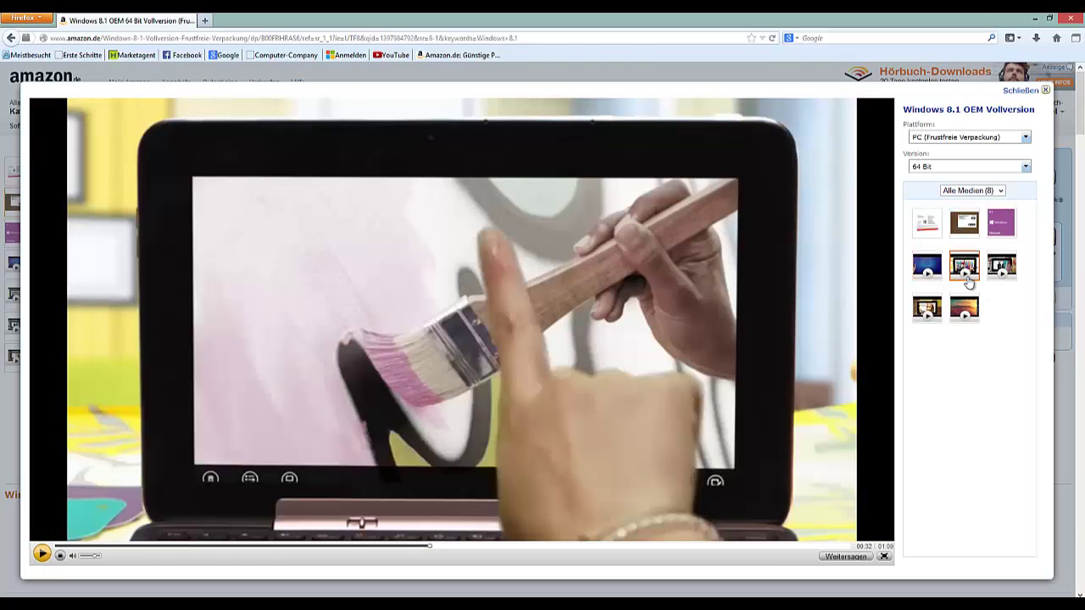
click(42, 554)
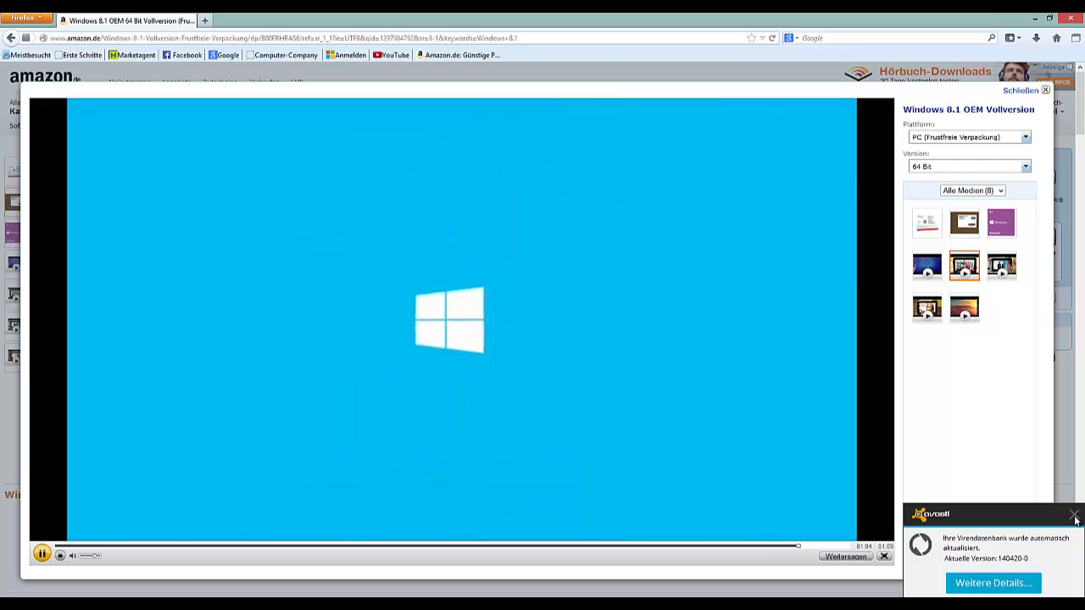
click(1074, 514)
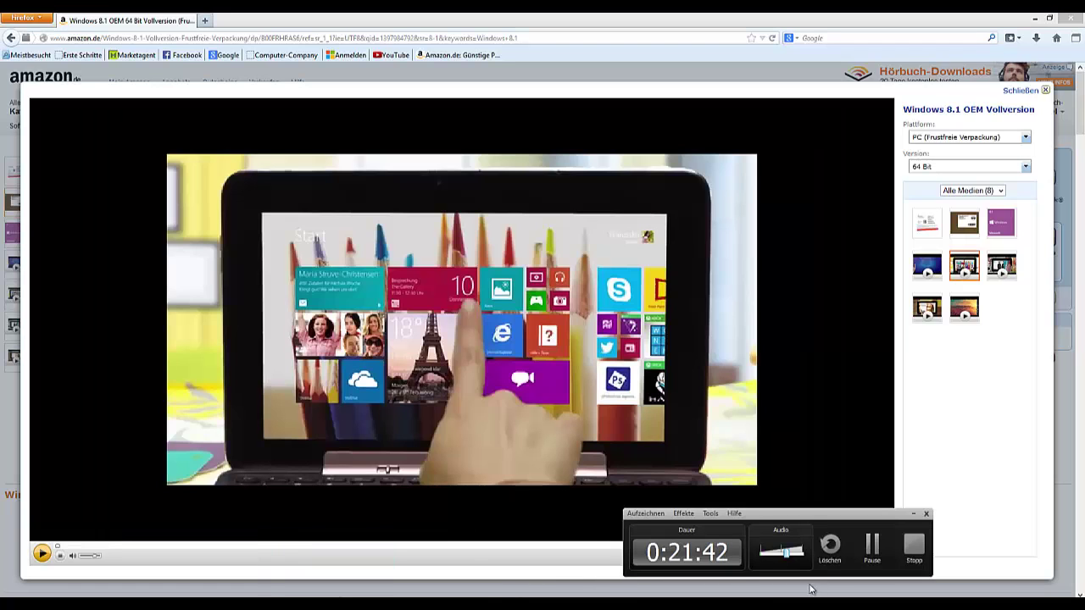
Step: Pause the screen recording and dismiss the mouse integration message in the Windows Vista virtual machine
click(872, 555)
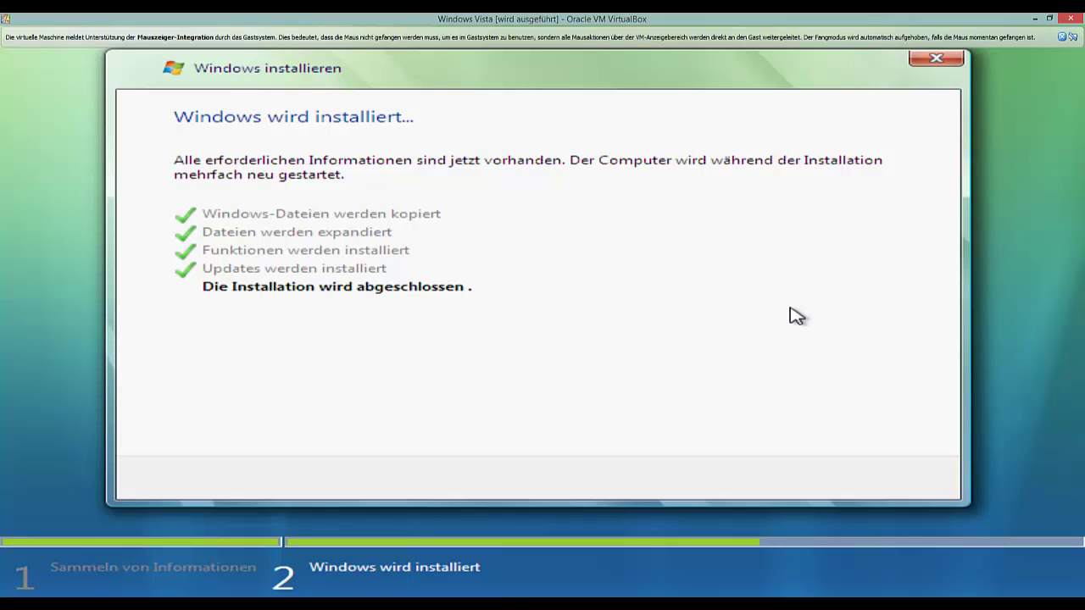
click(1072, 36)
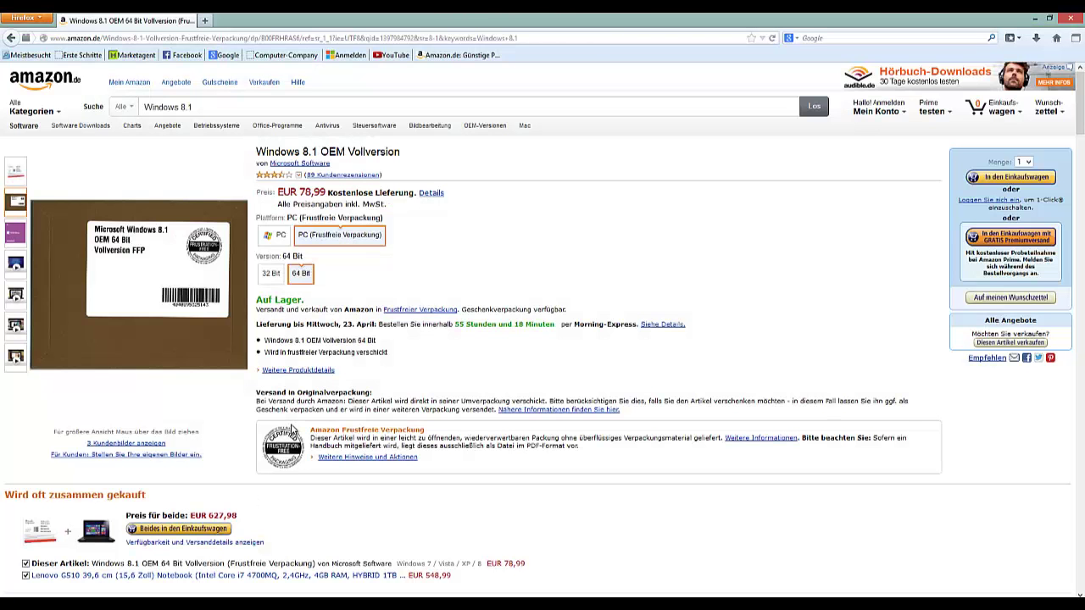
Step: Examine the packaging and purple logo images and the price on the Amazon product page for Windows 8.1
mouse_move(164, 249)
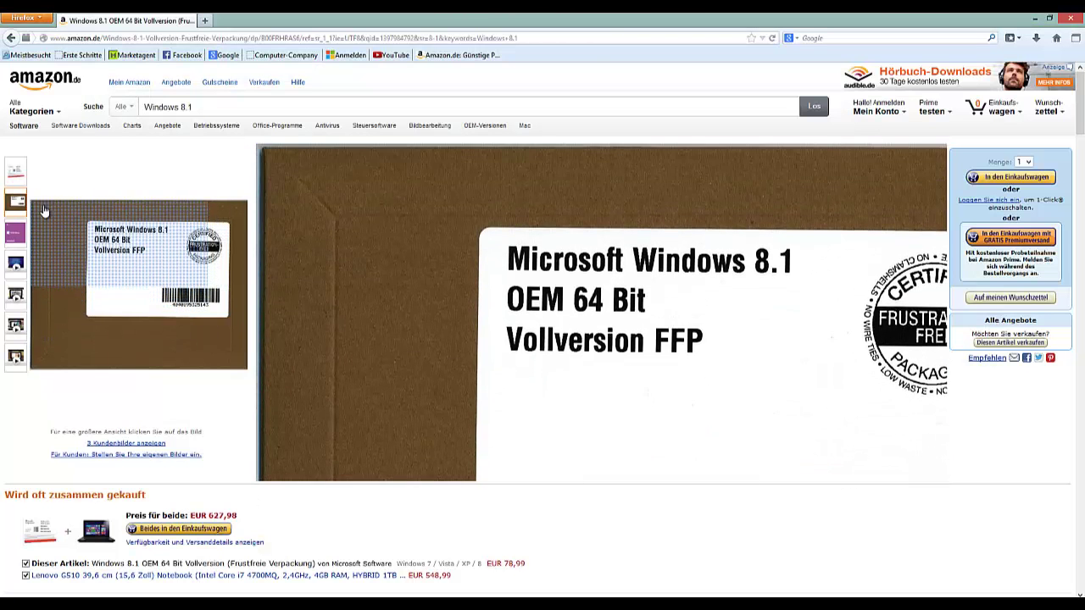
mouse_move(16, 235)
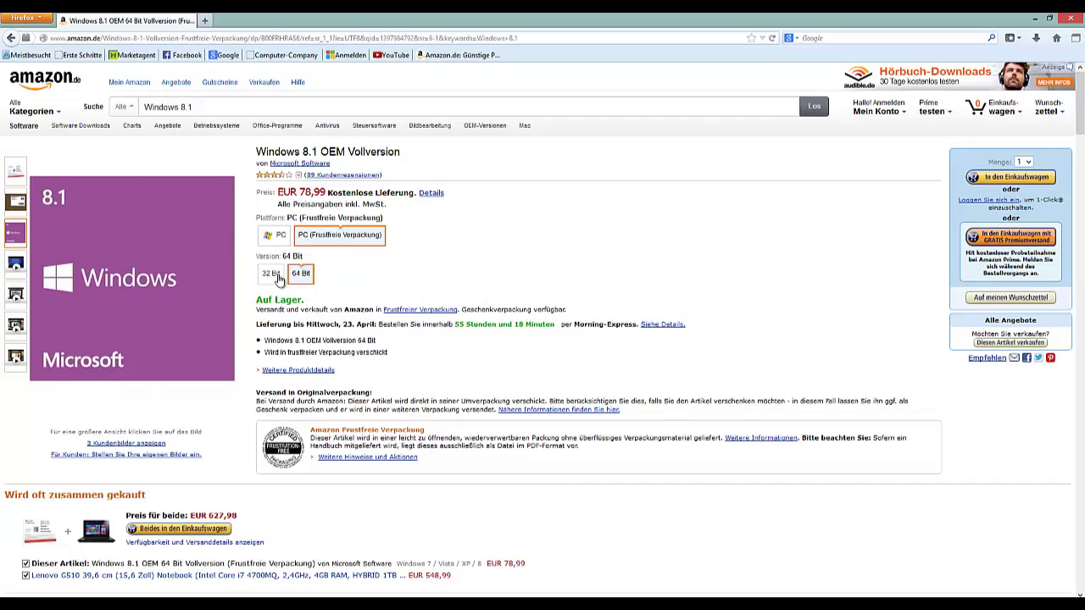
mouse_move(15, 201)
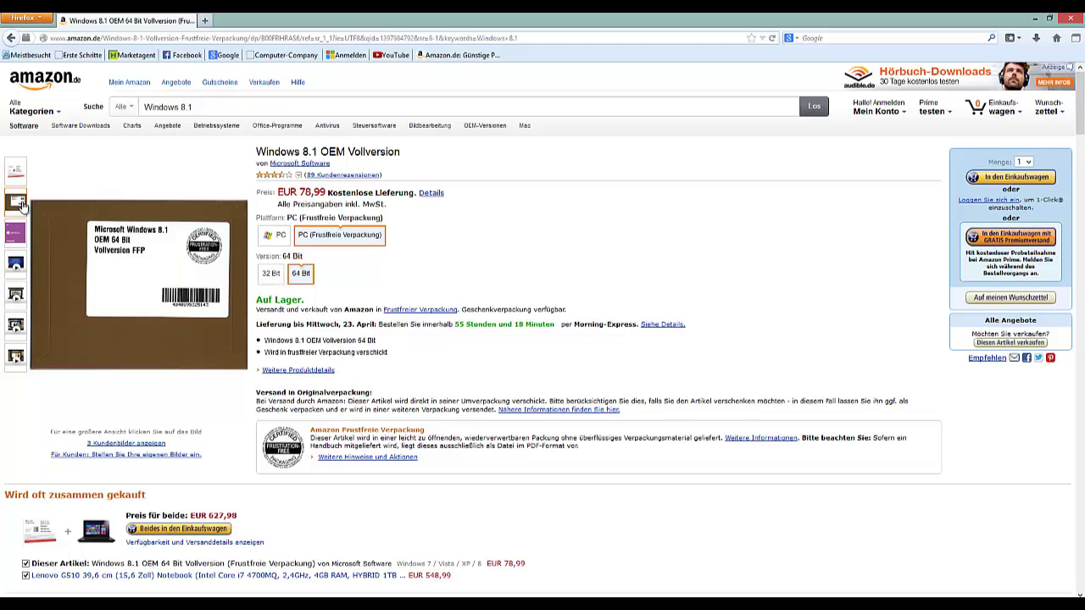
mouse_move(200, 254)
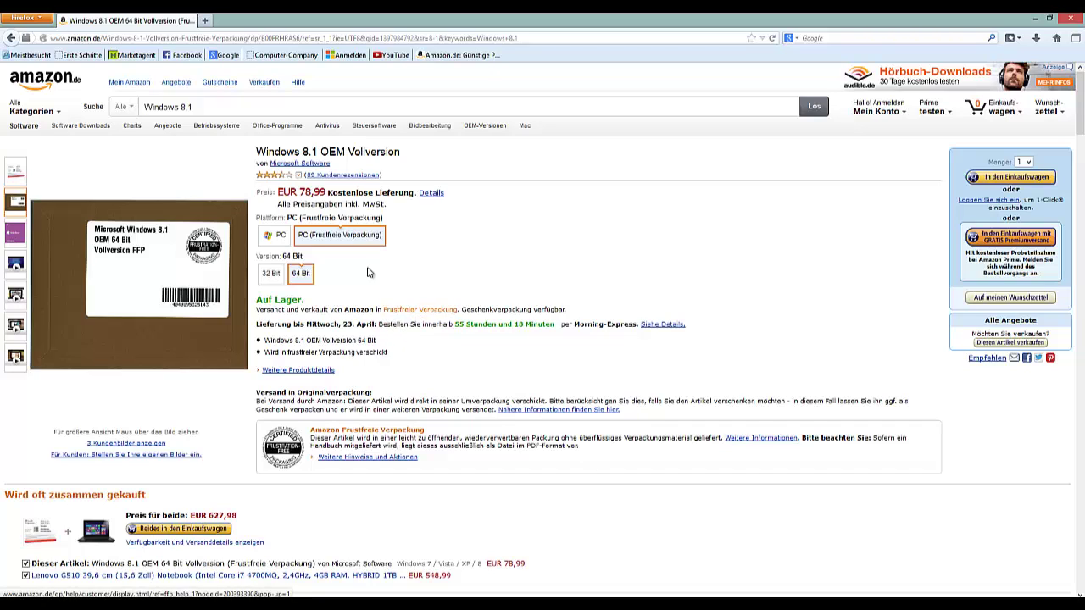
drag(303, 196, 322, 193)
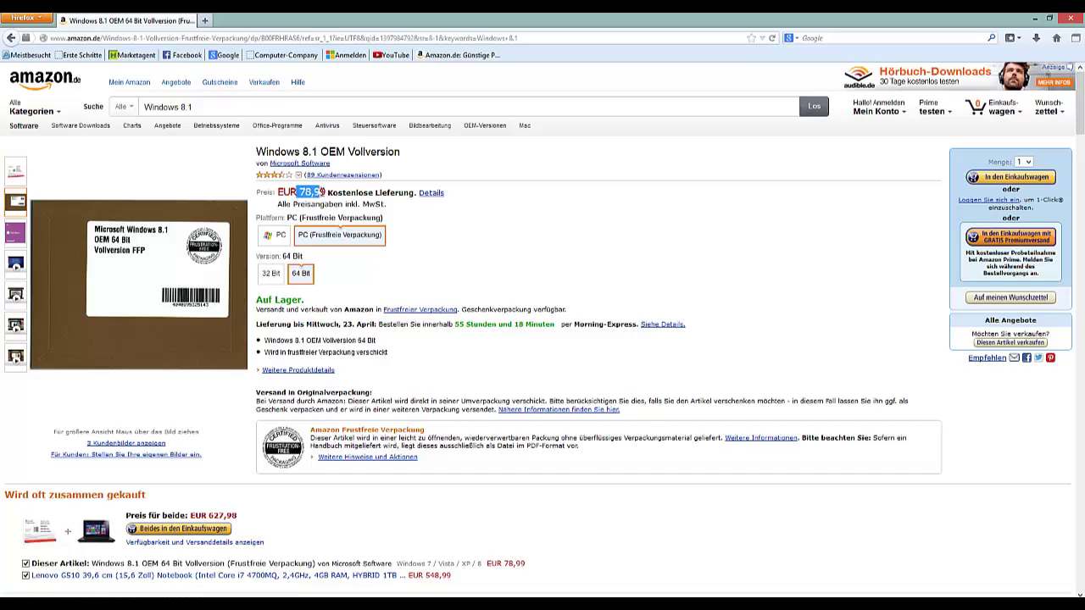
click(410, 255)
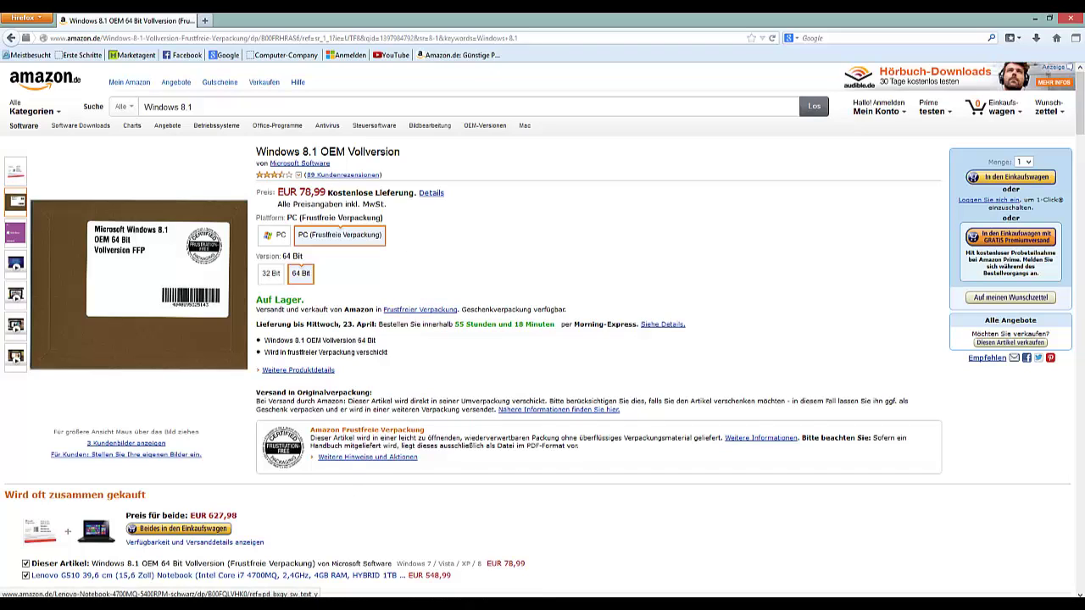
Step: Check on the Windows Vista virtual machine, then return to Firefox and look through the related items on the Windows 8.1 page
mouse_move(255, 605)
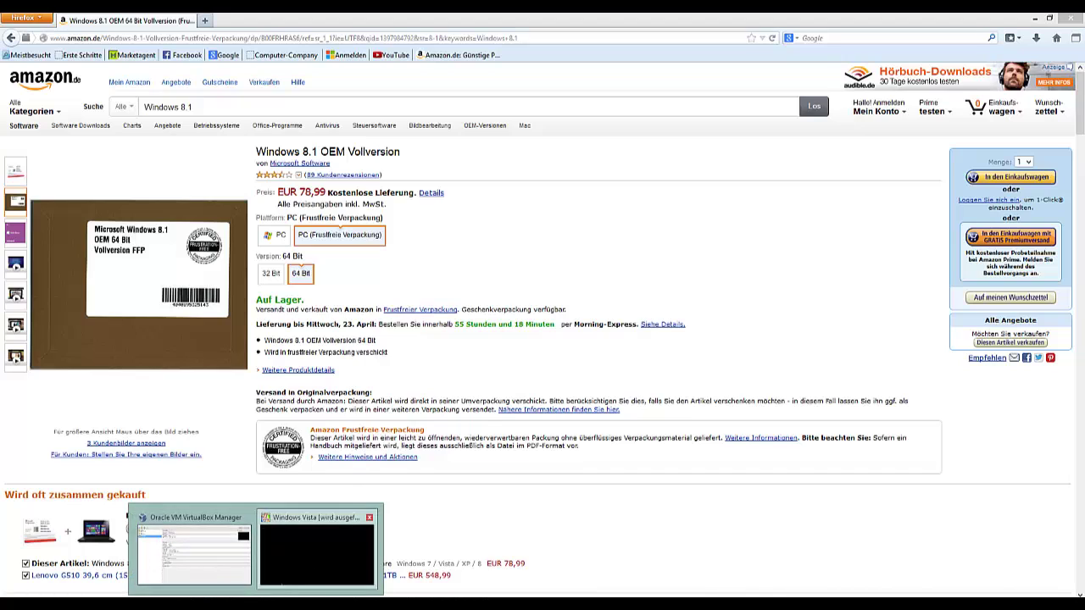
click(315, 574)
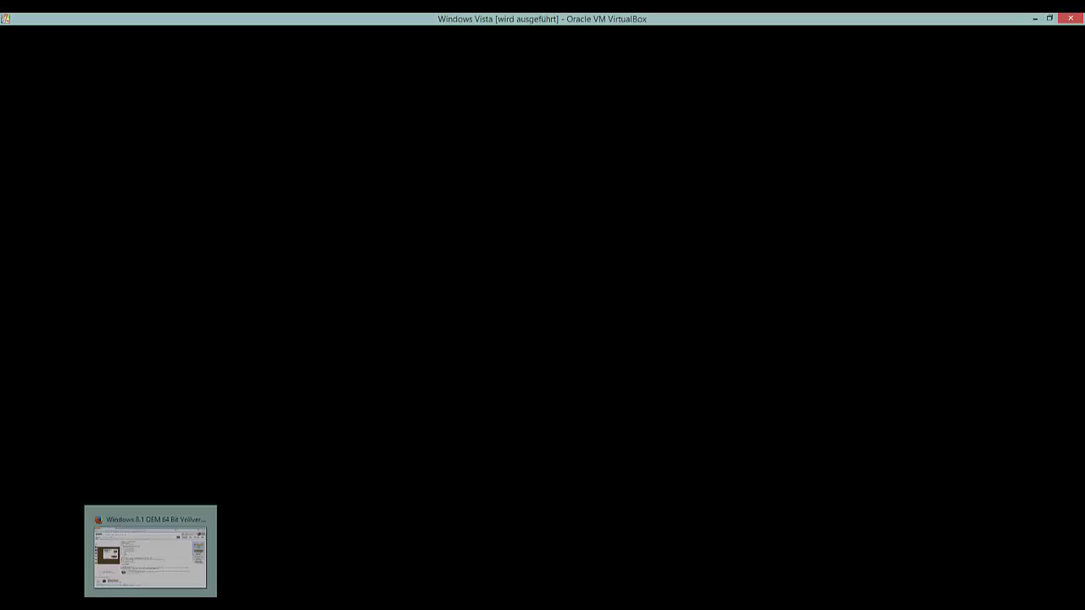
key(alt+Tab)
scroll(216, 502, down, 5)
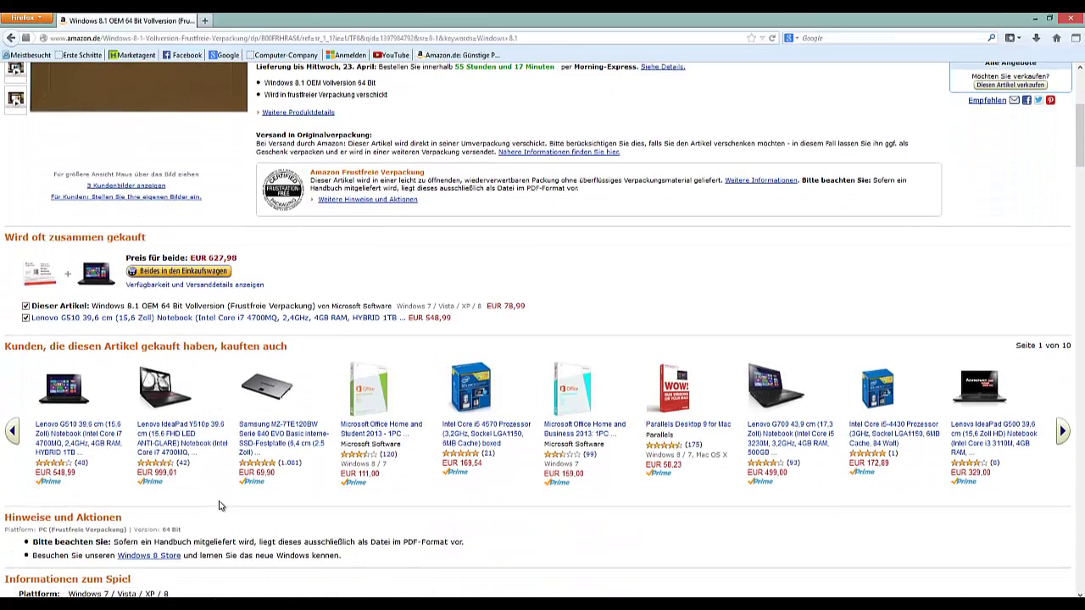
scroll(308, 545, up, 5)
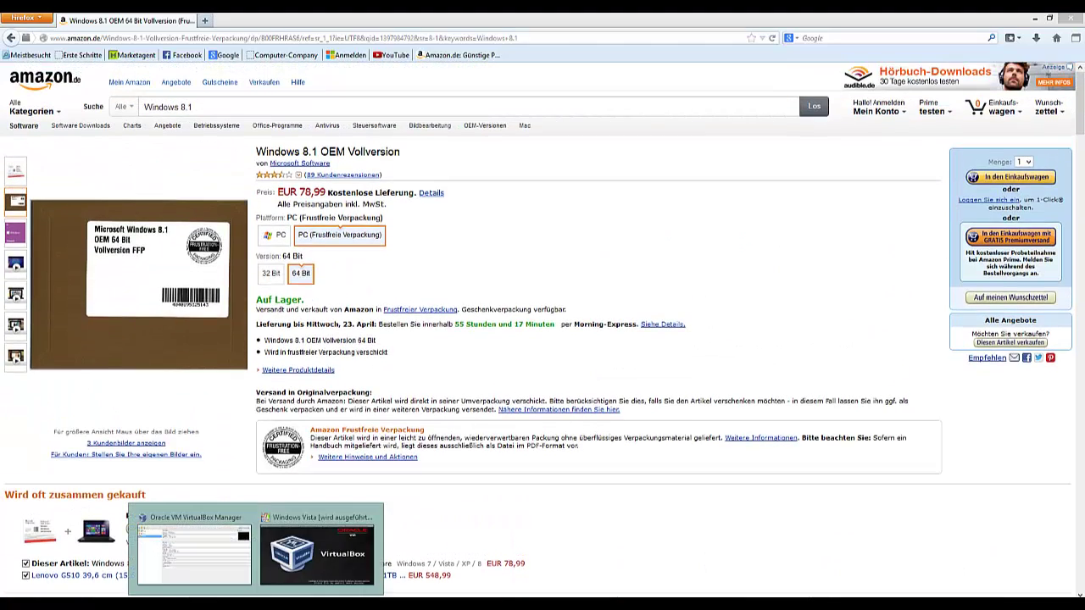
Step: Switch to the running Windows Vista virtual machine and get past its CD/DVD boot prompt
click(354, 570)
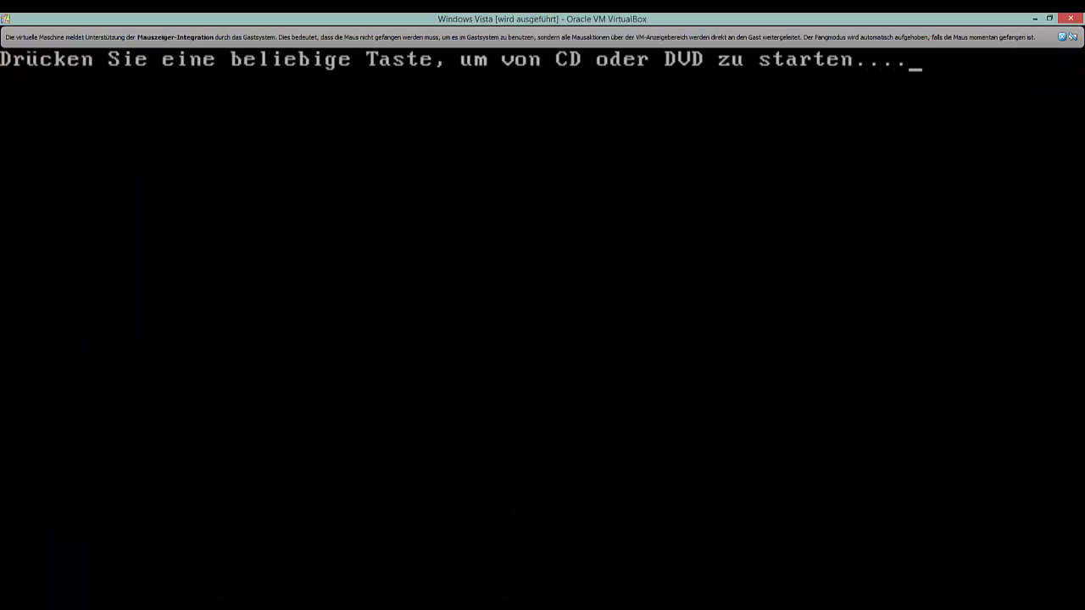
key(Return)
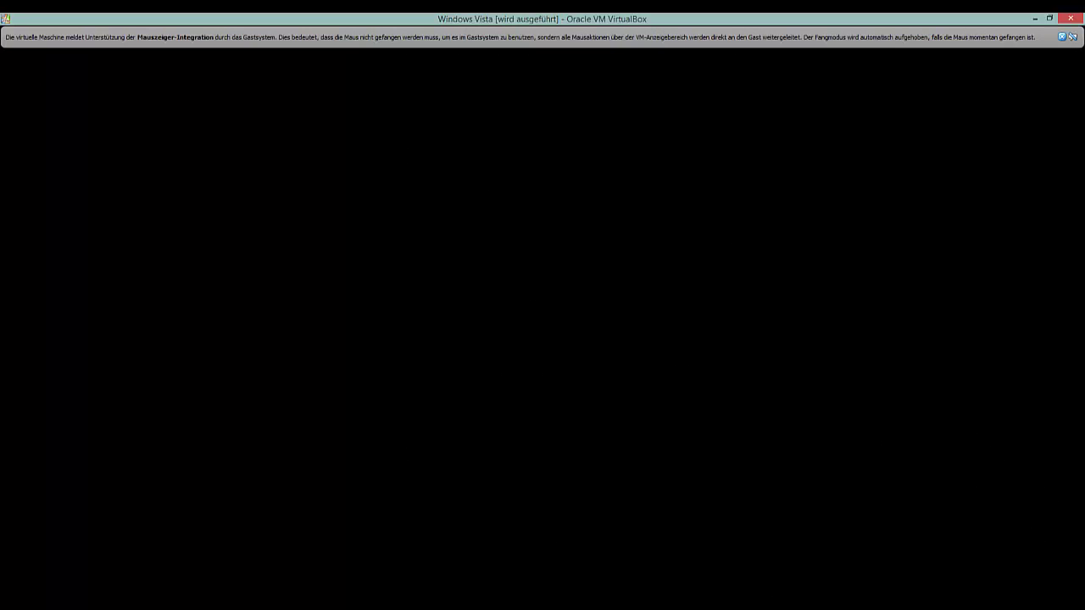
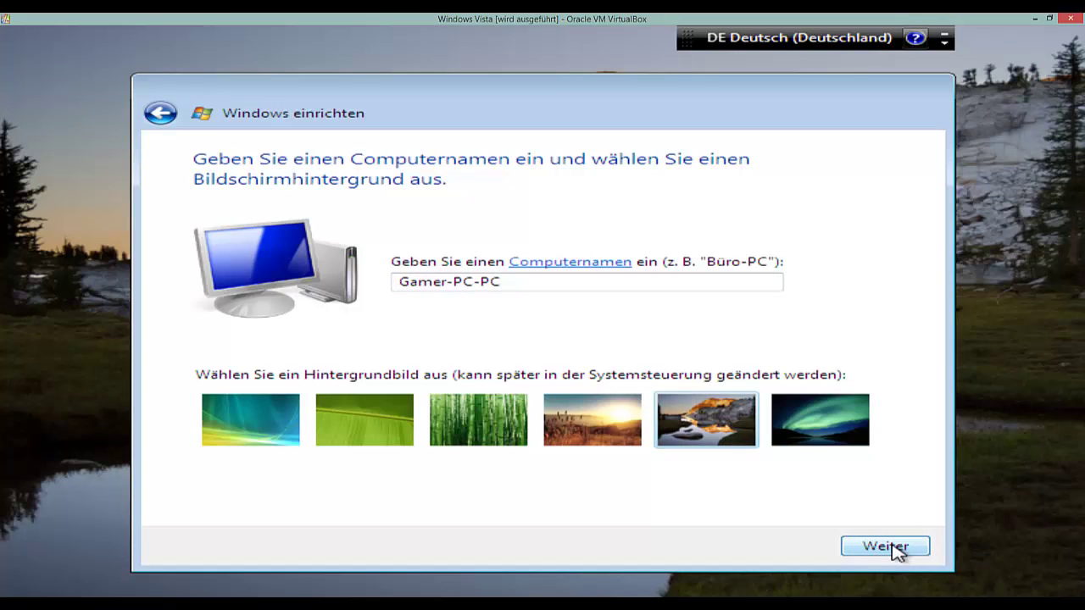
Step: Confirm computer name Gamer-PC-PC and the mountain lake wallpaper, choose Später erneut nachfragen for updates, and accept the date and time settings
click(885, 547)
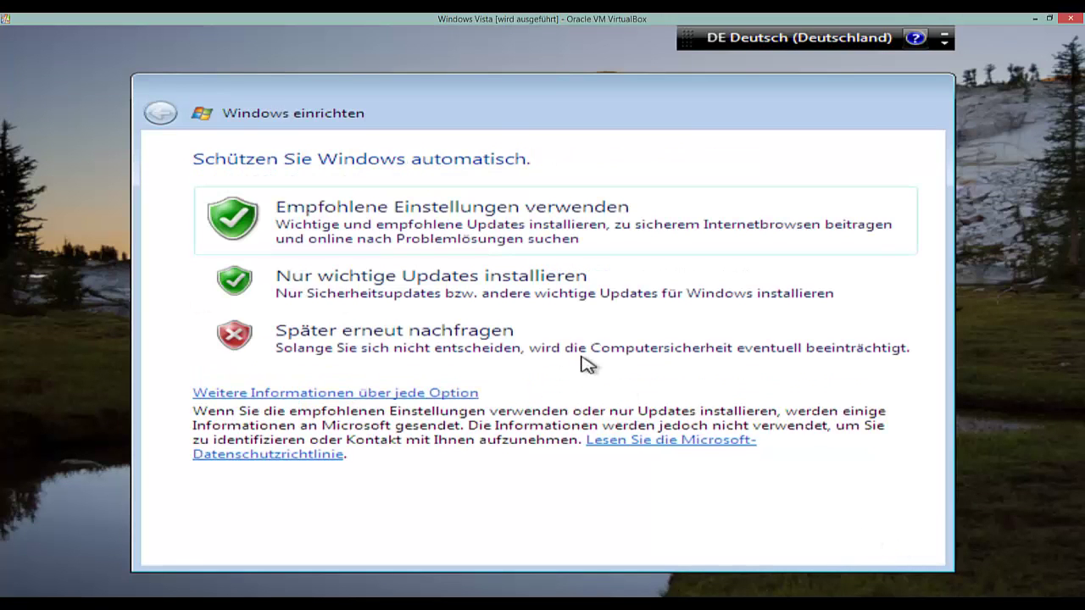
click(550, 351)
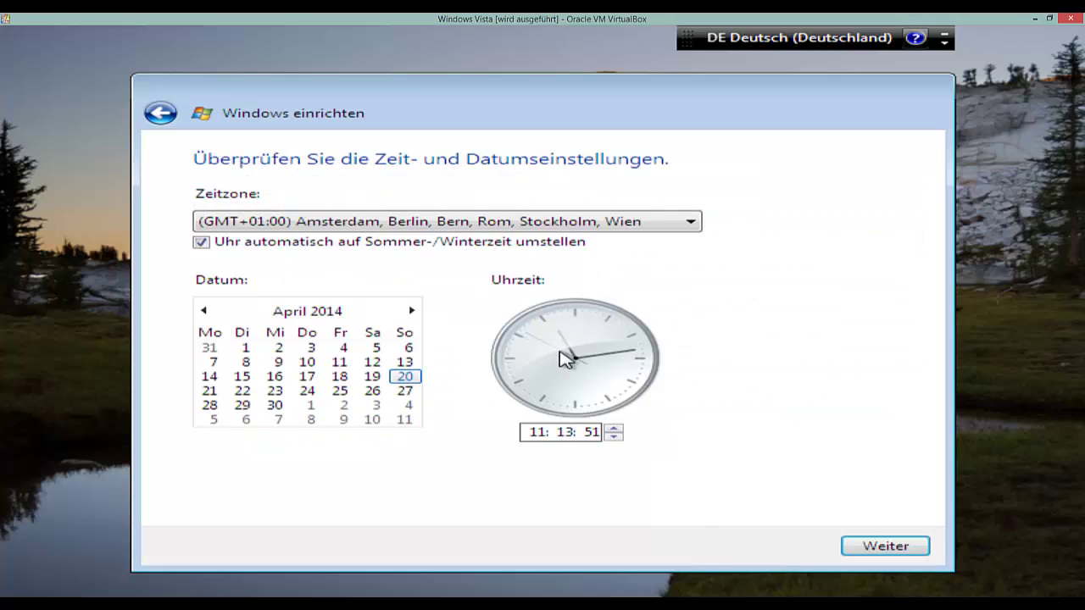
click(886, 547)
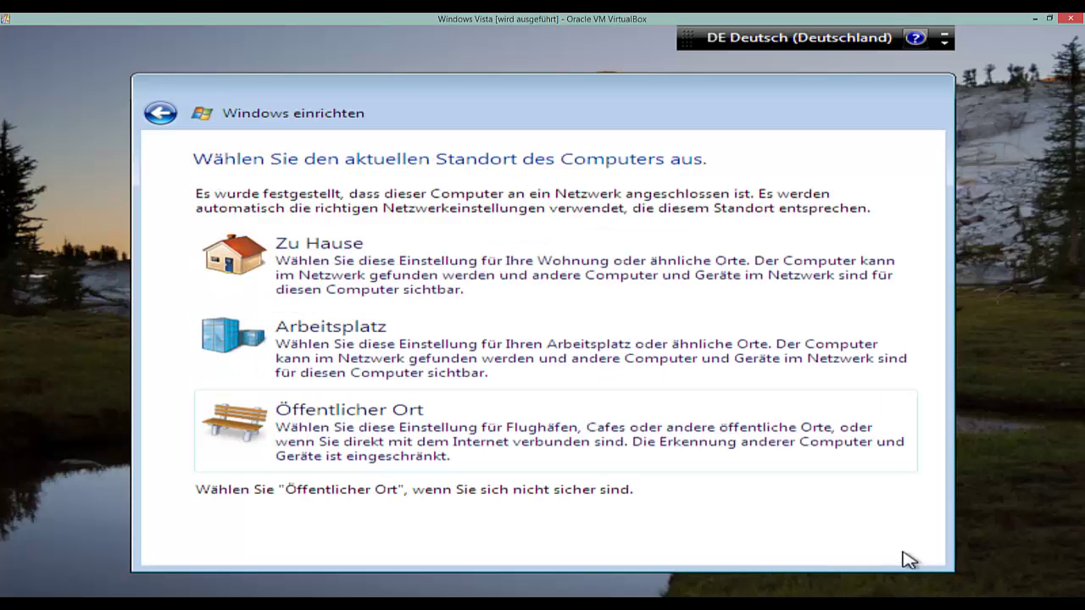
Step: Select Zu Hause as the network location and finish the setup to start Windows Vista
click(768, 300)
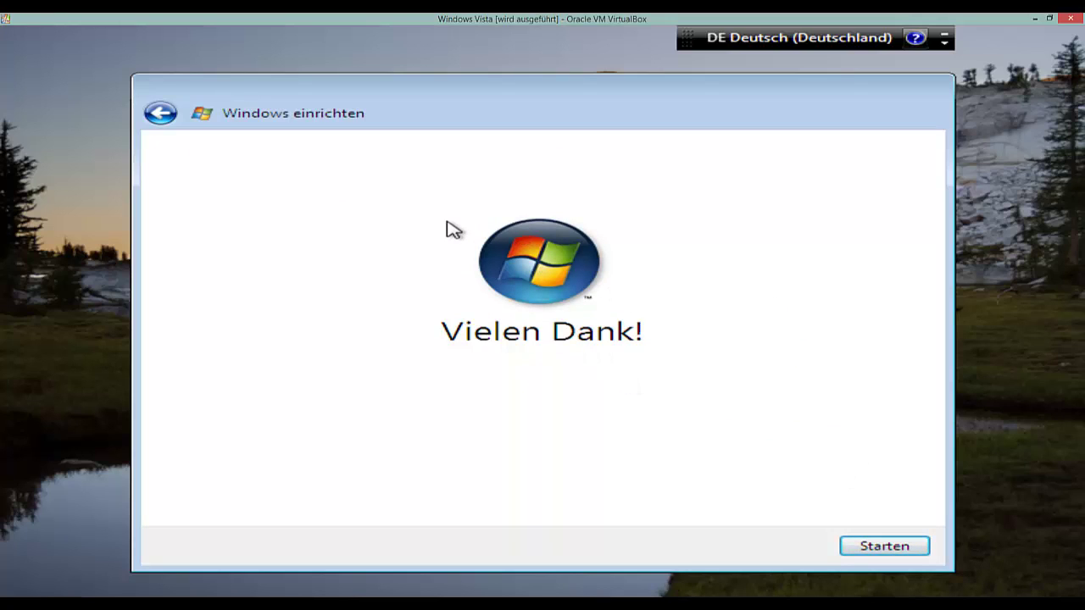
click(911, 546)
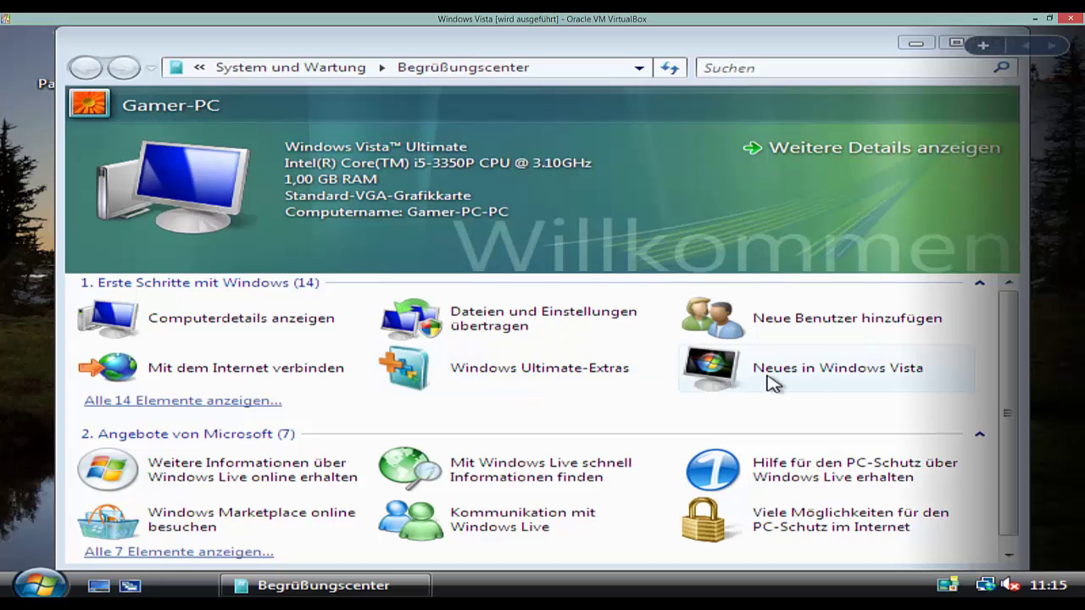
Step: Open Windows Ultimate-Extras from the Begrüßungscenter, view the Windows Update page and close it
double_click(520, 382)
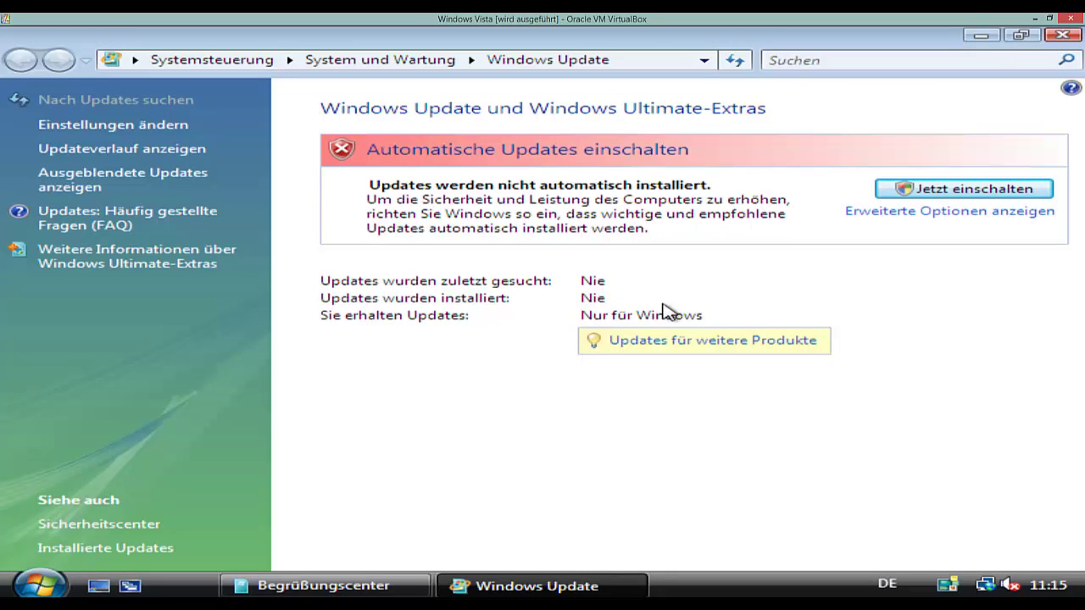
click(1061, 34)
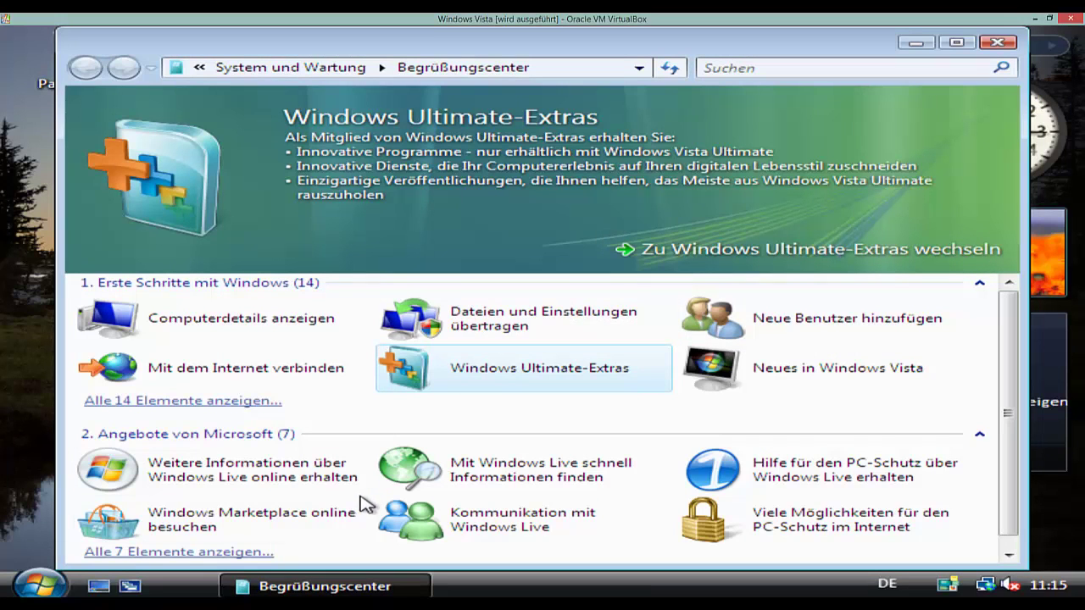
Step: View the full computer details from the Begrüßungscenter, dismiss the update notification and return to the Begrüßungscenter
click(307, 335)
double_click(306, 334)
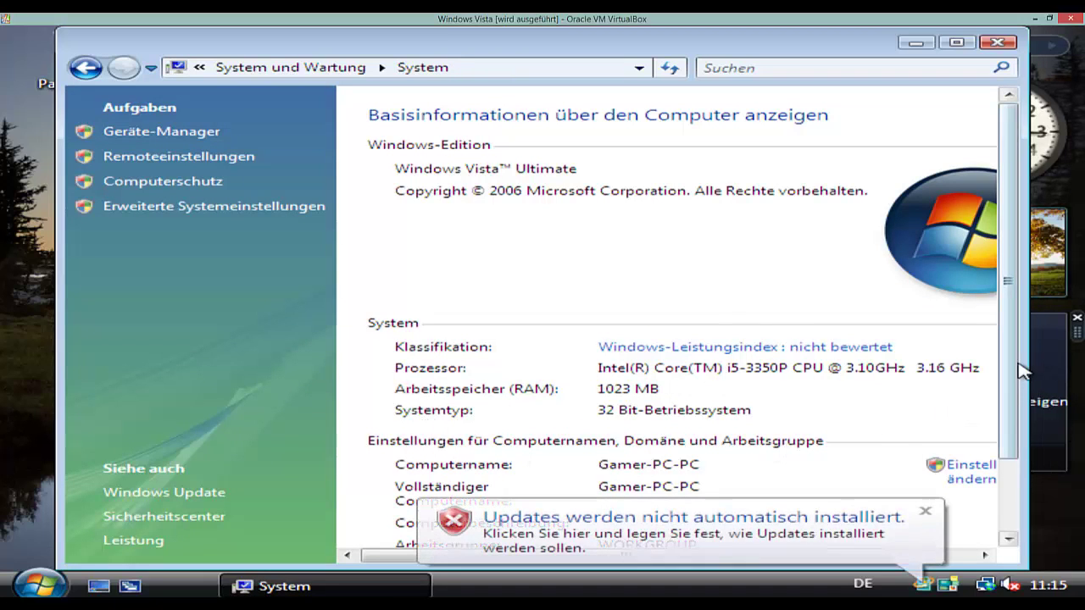
scroll(1016, 373, down, 3)
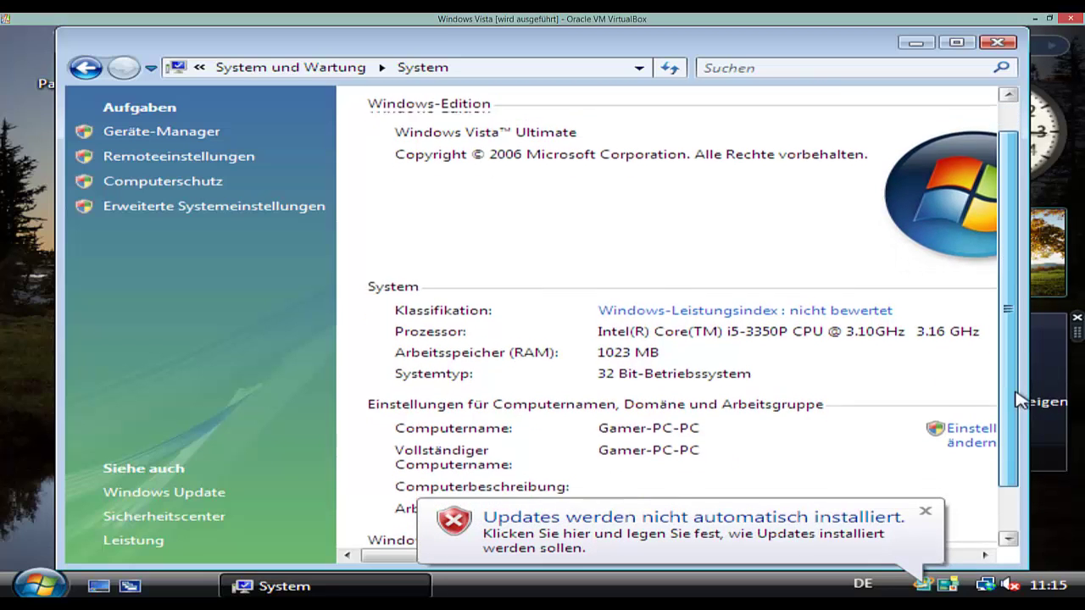
click(925, 511)
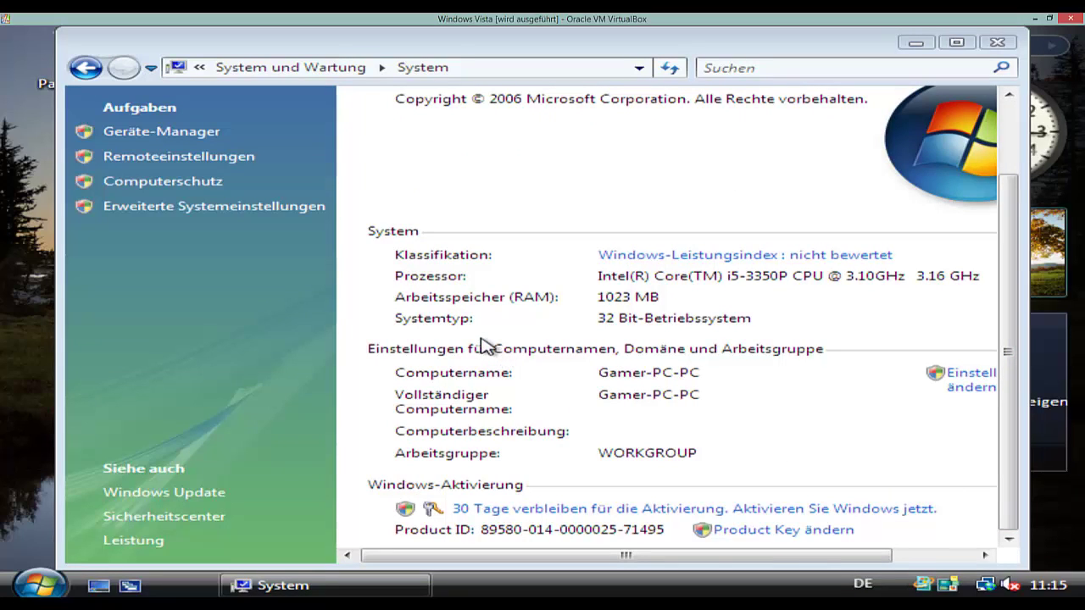
click(85, 69)
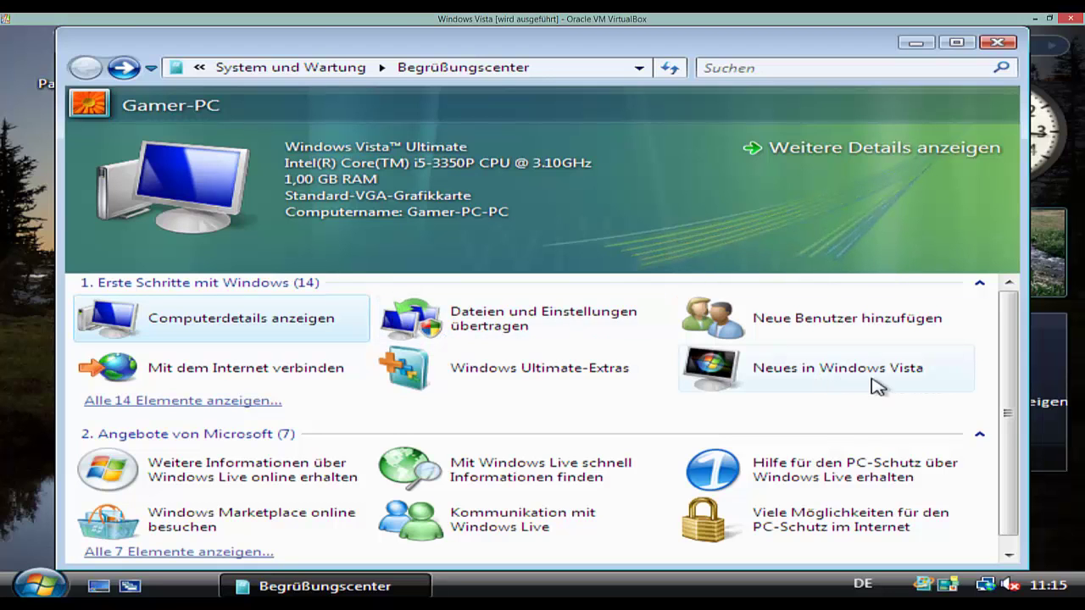
Step: View the Neues in Windows Vista help article without online content, then close the help and the Begrüßungscenter
click(897, 373)
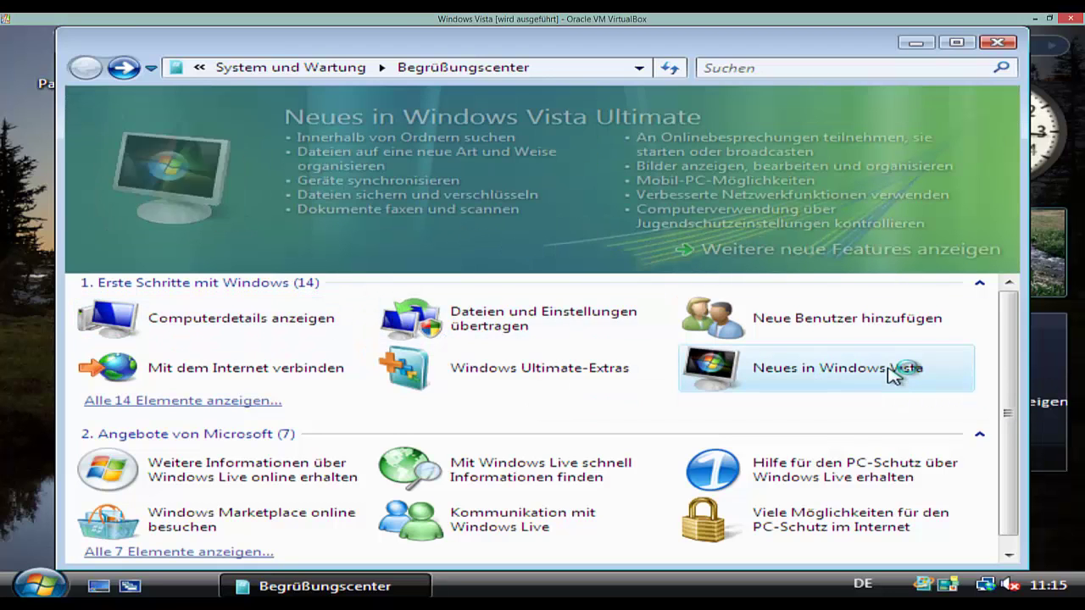
double_click(892, 373)
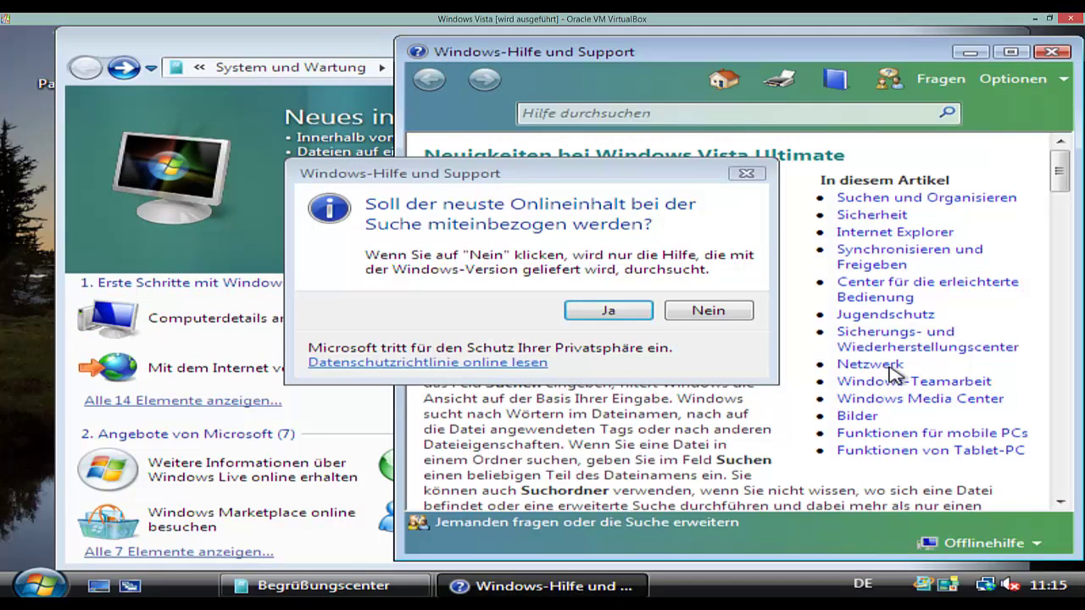
click(714, 310)
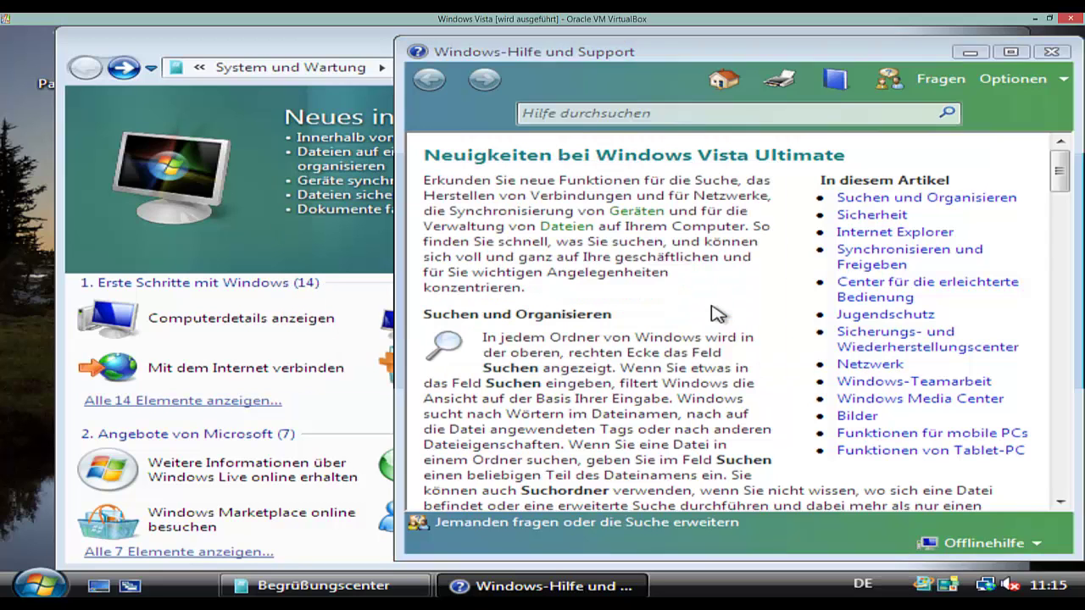
click(1051, 51)
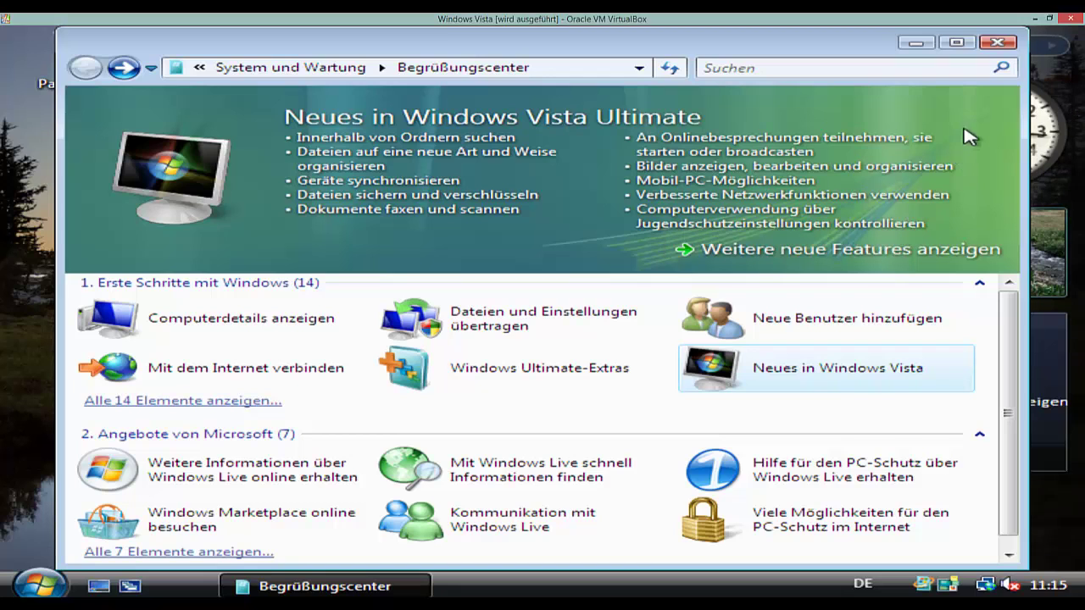
click(995, 43)
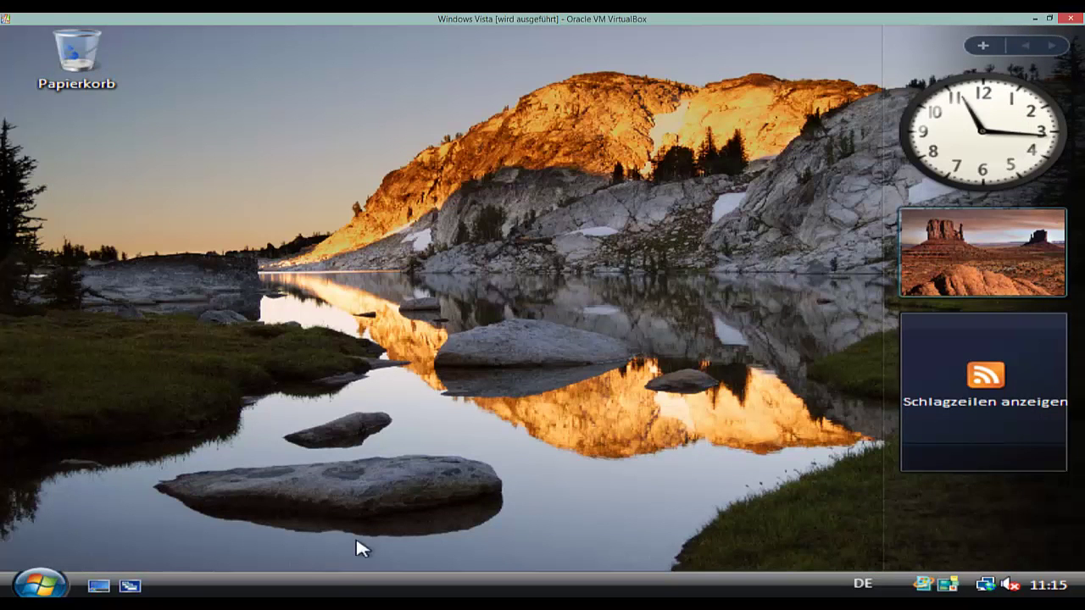
right_click(345, 591)
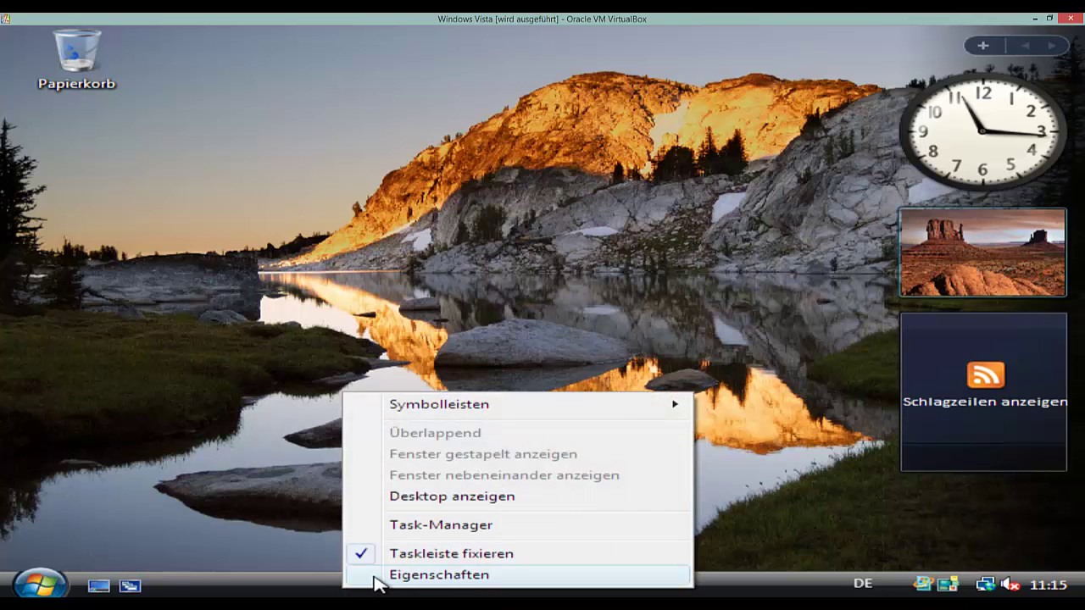
click(56, 581)
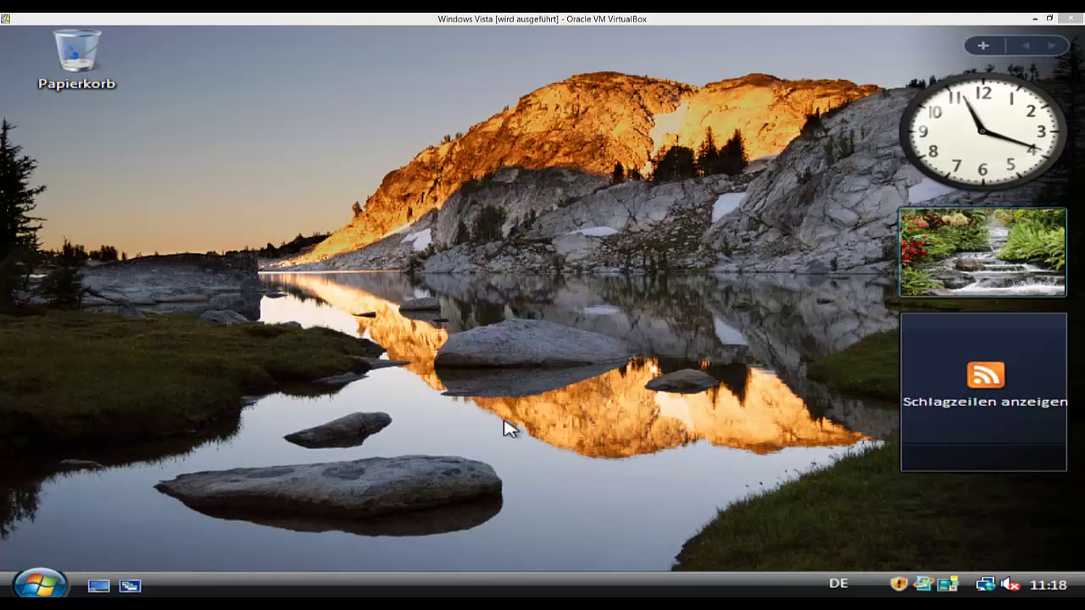
Step: Open the desktop's Anpassung page, look through its options and open the Anzeige settings
right_click(610, 355)
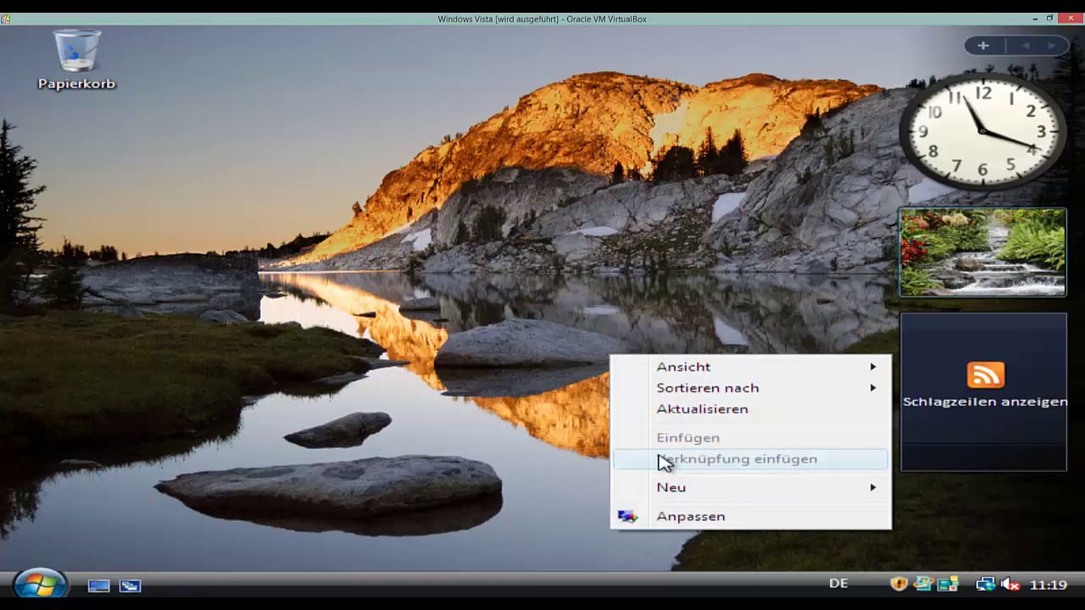
click(709, 516)
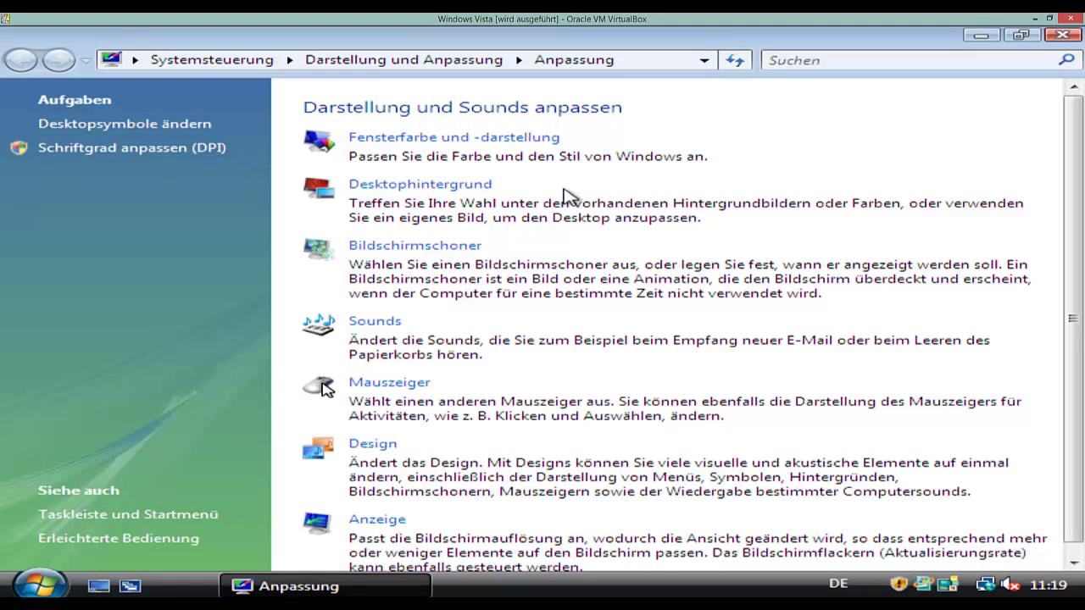
scroll(590, 227, down, 1)
scroll(596, 233, up, 1)
scroll(402, 530, down, 1)
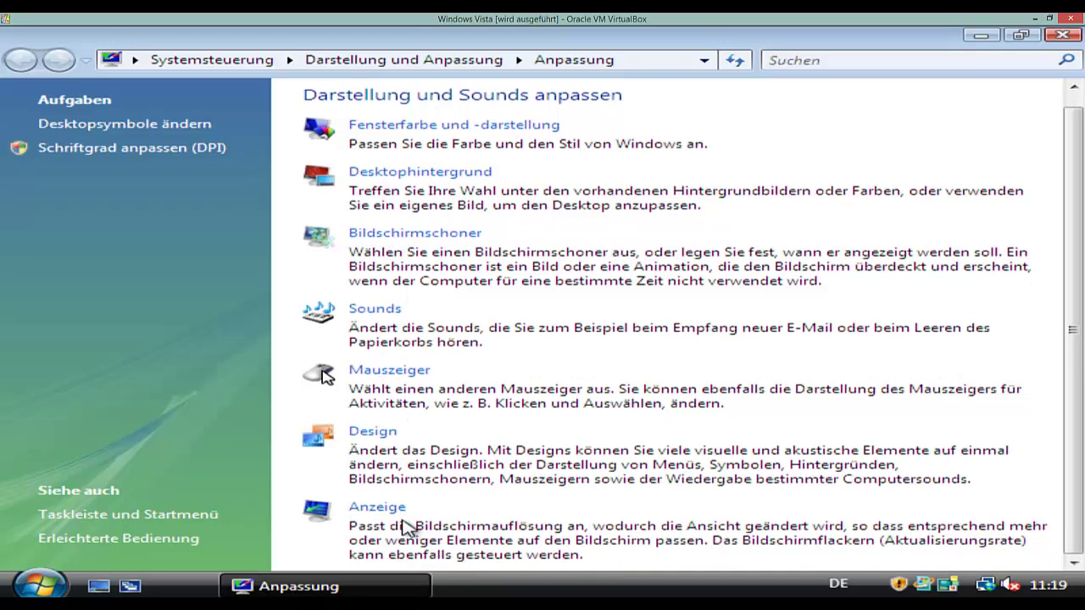
click(402, 518)
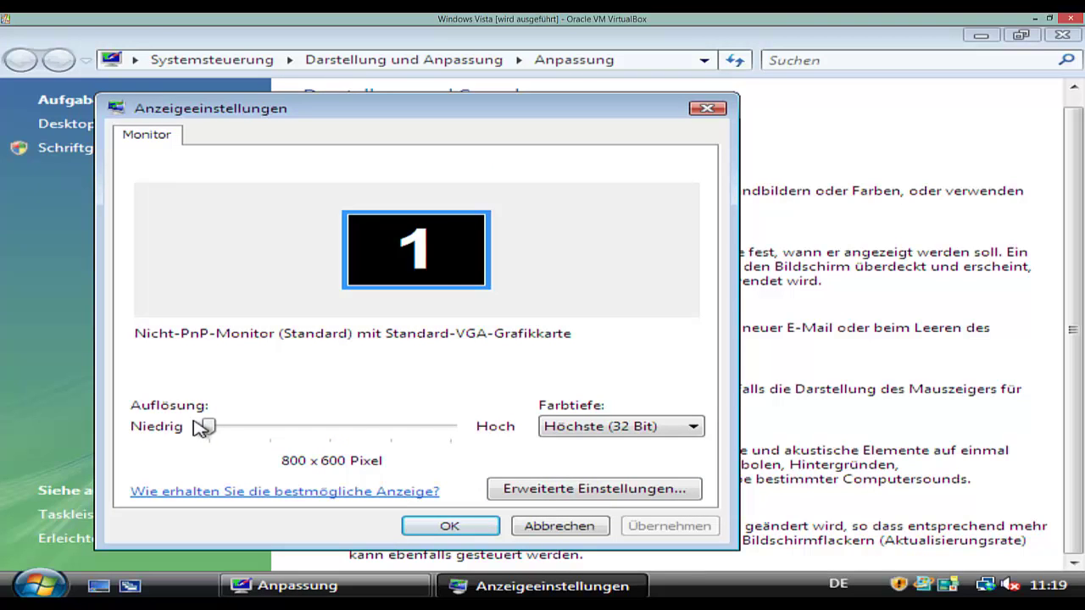
Step: Set the display resolution to 1600 x 1200 pixels with Höchste (32 Bit) colour depth, apply it and keep the settings
drag(206, 428, 442, 449)
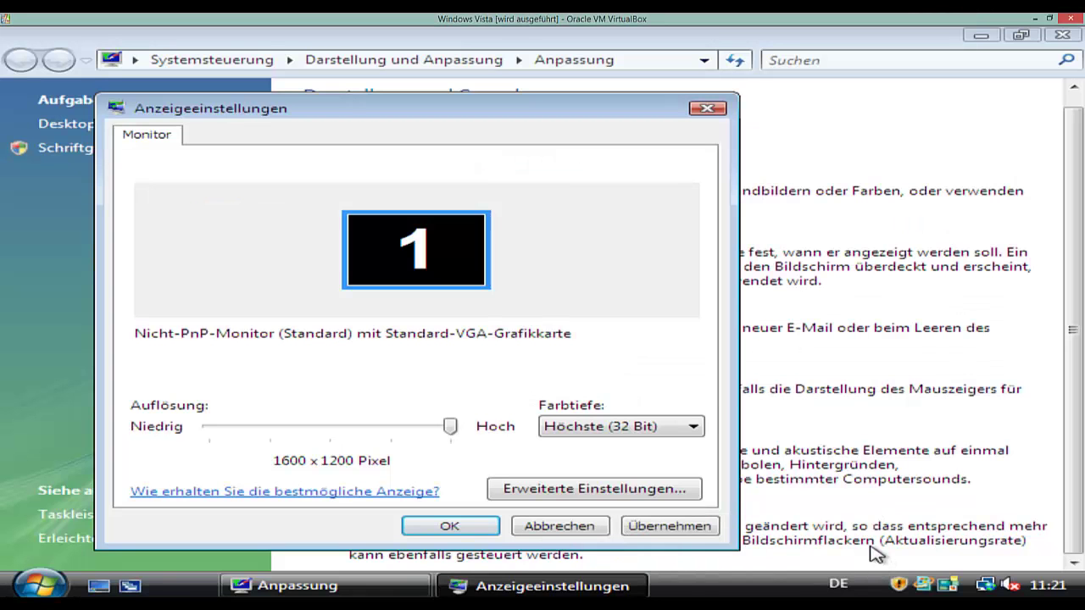
click(672, 430)
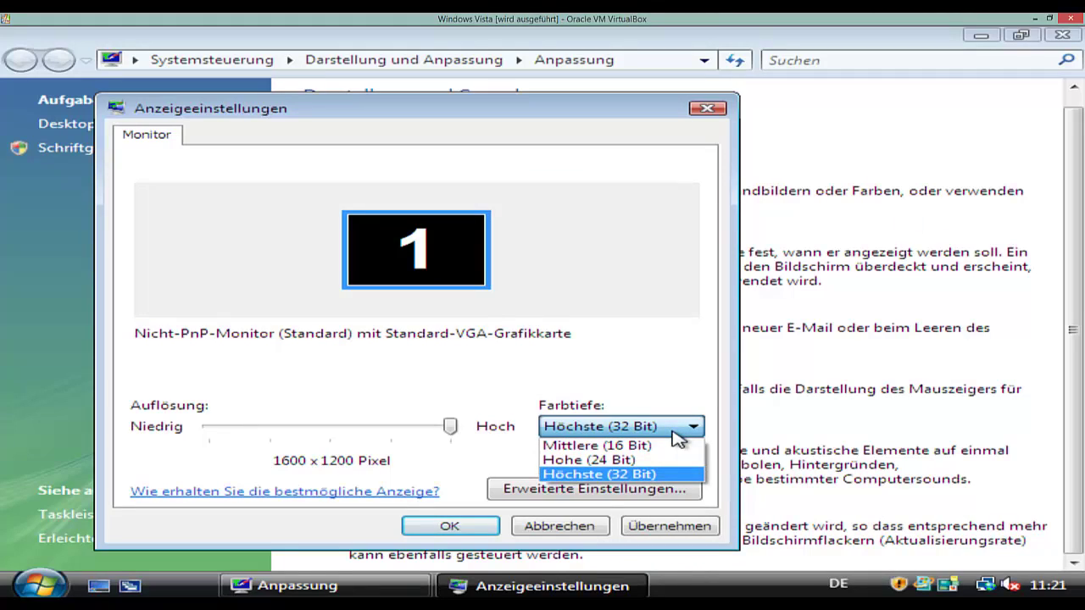
click(676, 432)
click(593, 474)
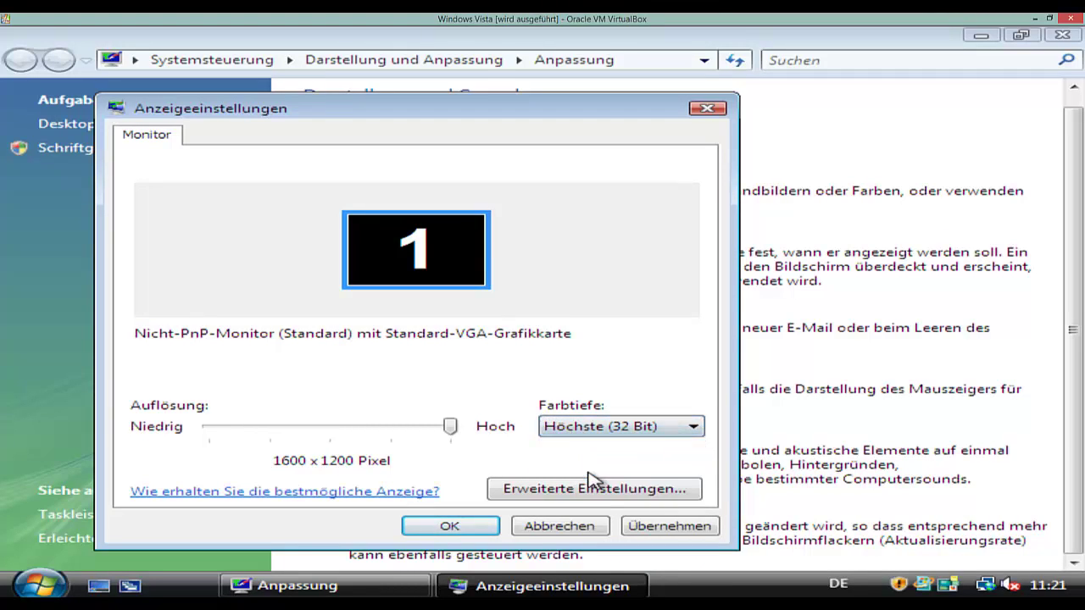
click(671, 526)
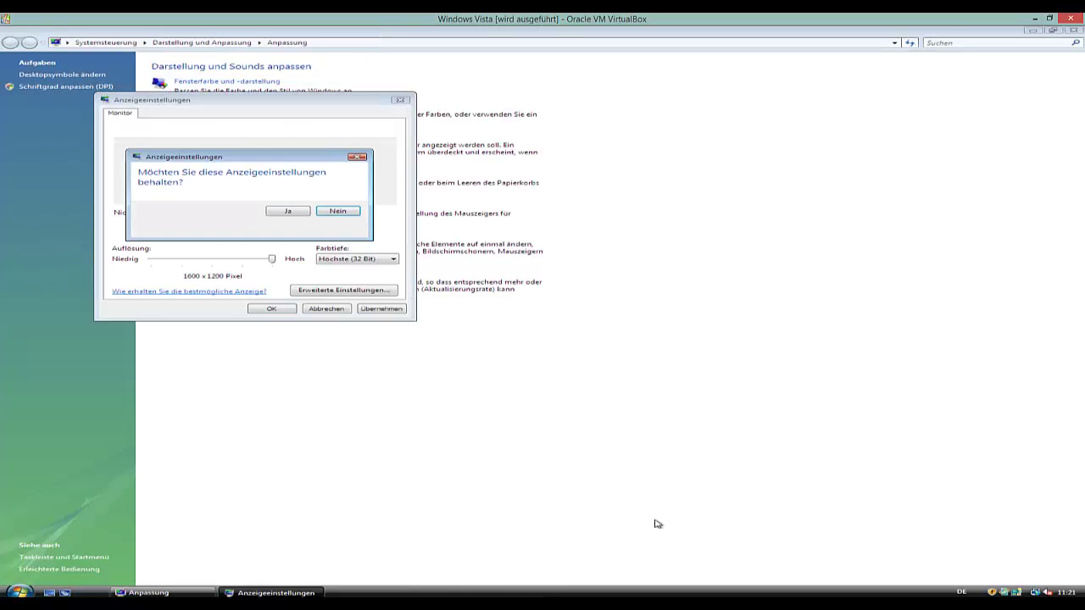
click(287, 213)
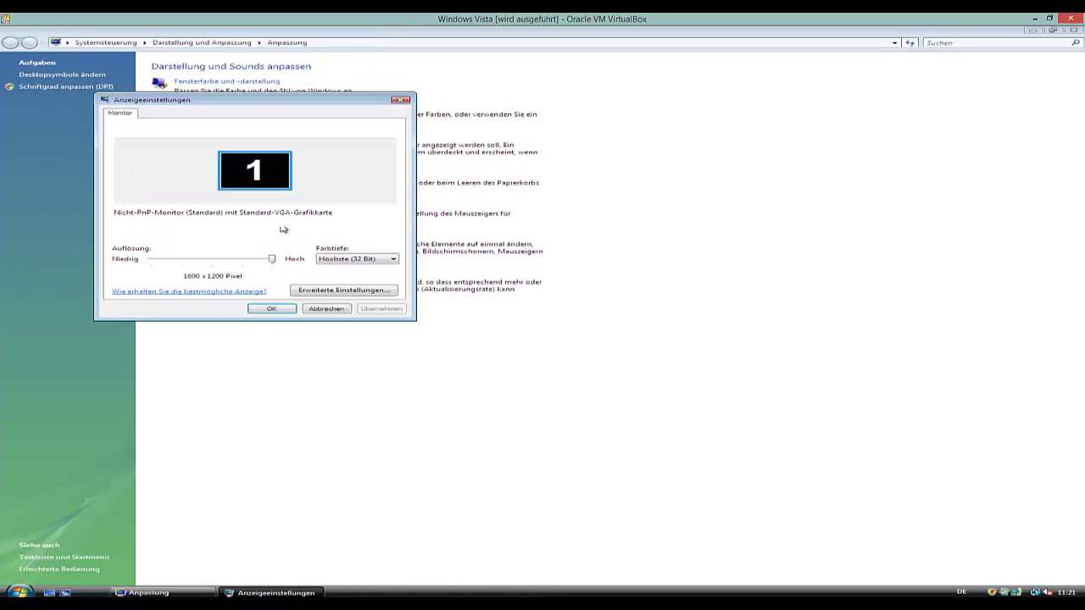
Step: Close the display settings and the Anpassung window, and refresh the desktop
click(284, 309)
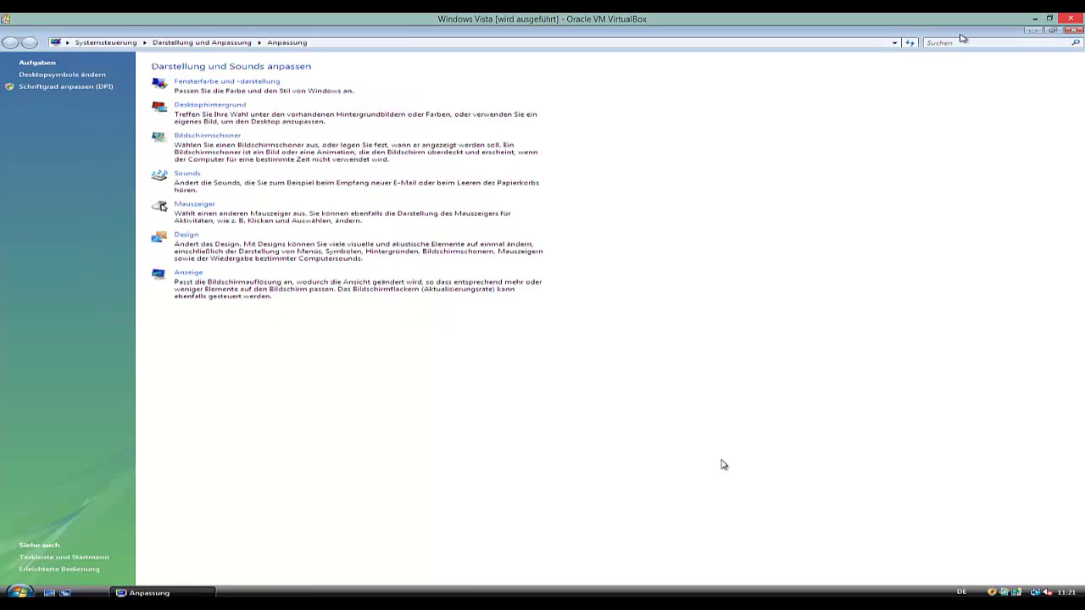
click(1070, 30)
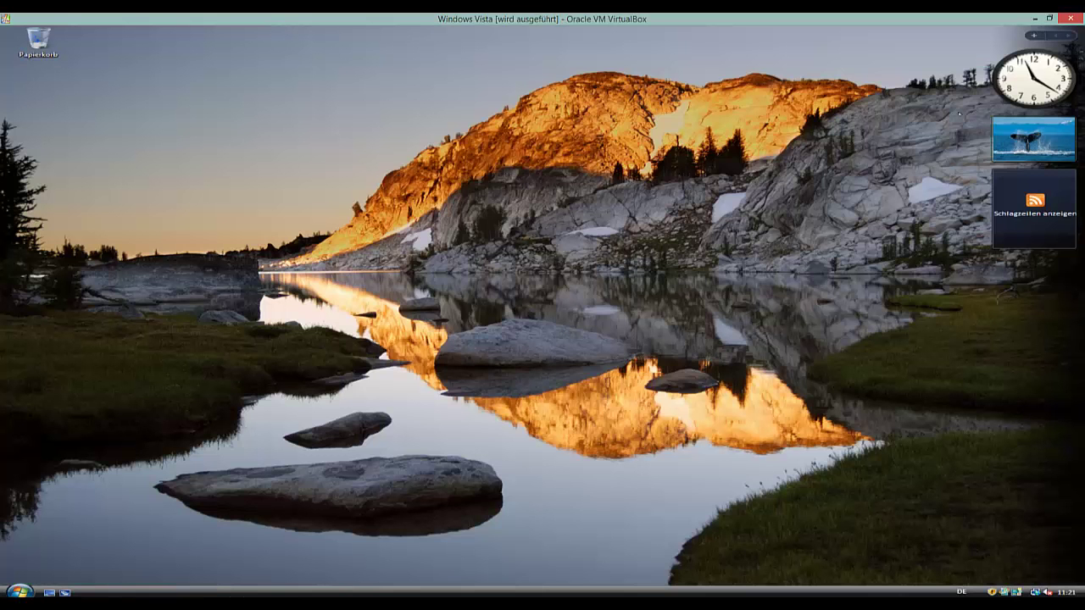
right_click(539, 172)
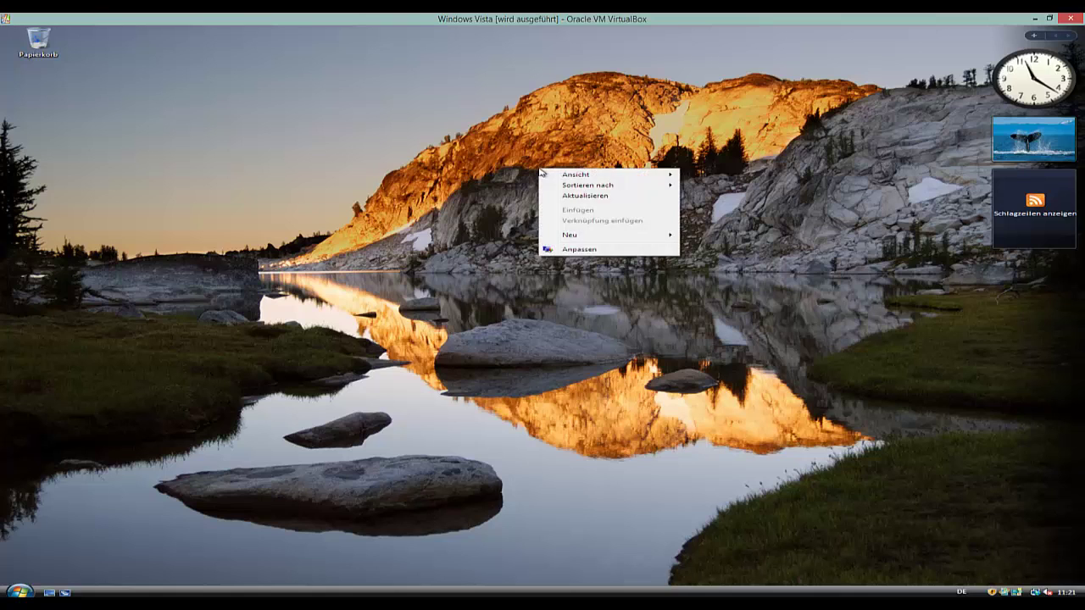
click(605, 197)
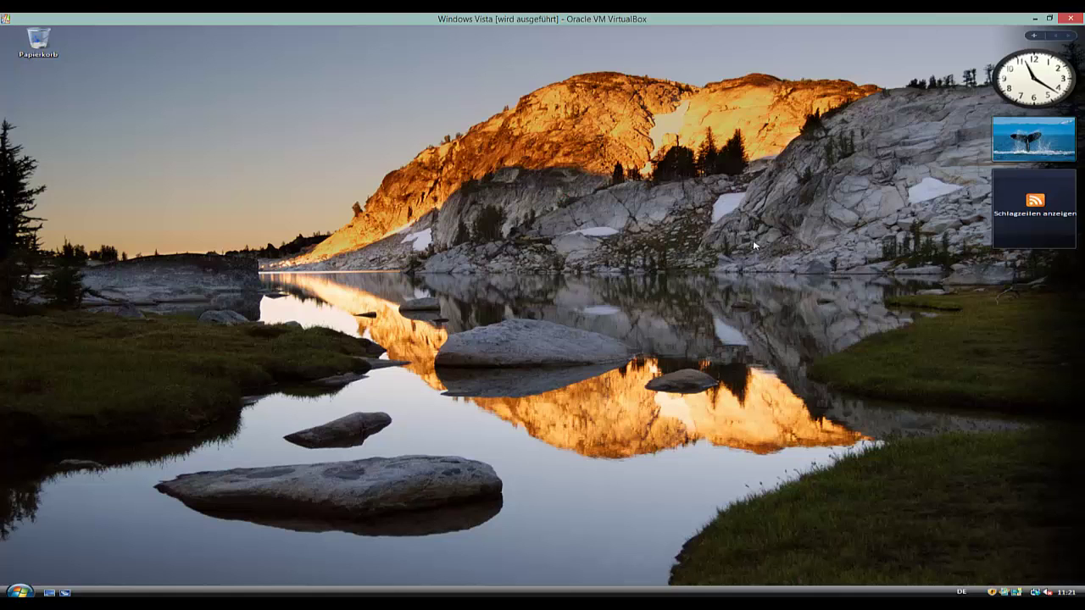
Step: Add the Kalender, CPU-Nutzung and Bildpuzzle gadgets to the sidebar, then close the gadget gallery
drag(1056, 80, 1076, 68)
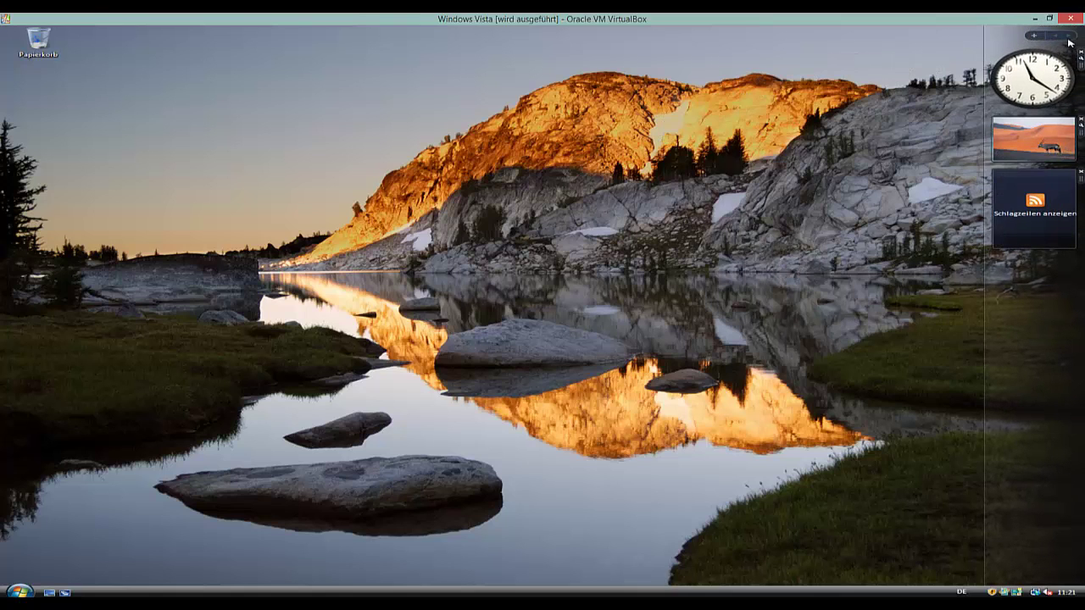
click(1034, 37)
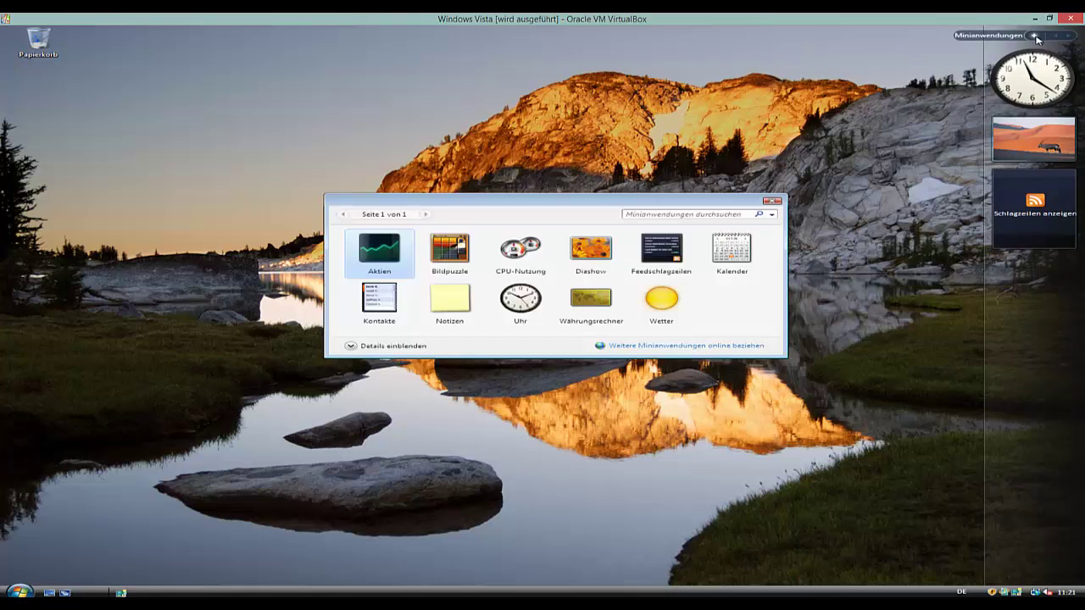
drag(734, 250, 1048, 311)
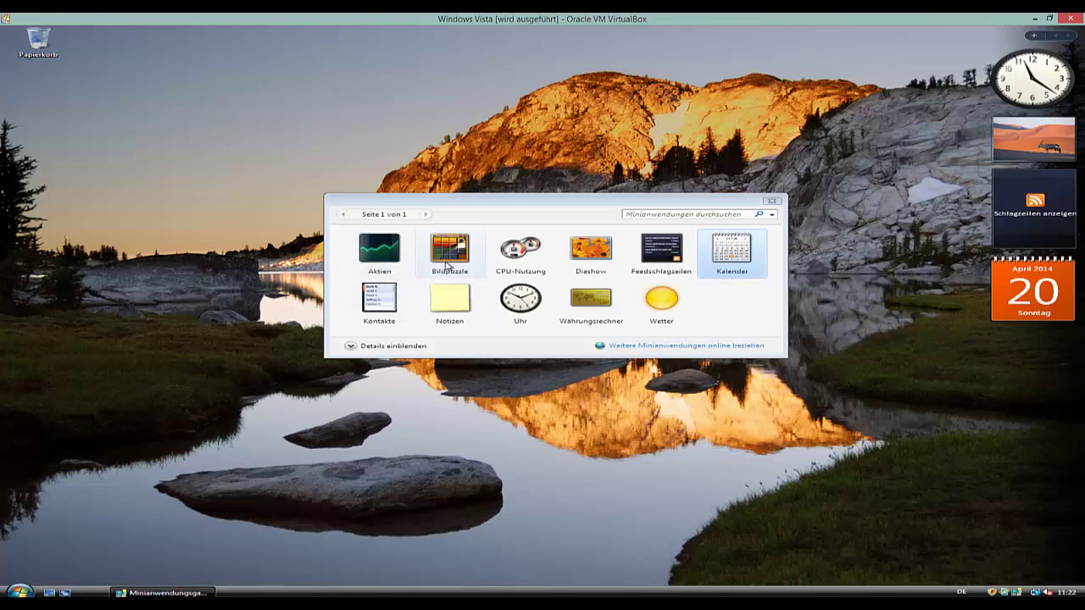
drag(518, 253, 1042, 297)
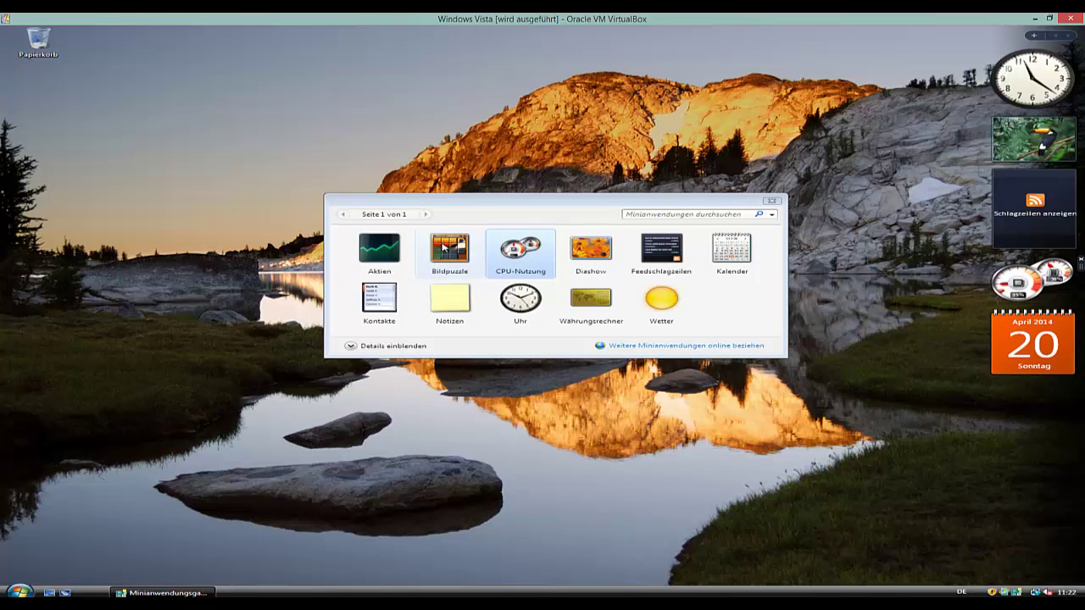
drag(443, 247, 1051, 405)
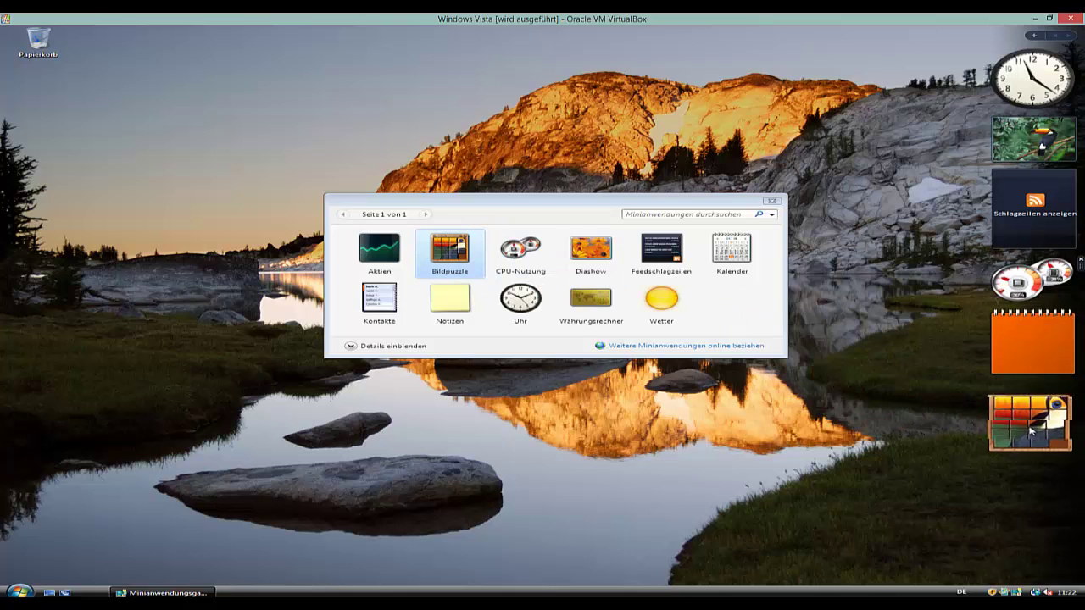
click(770, 203)
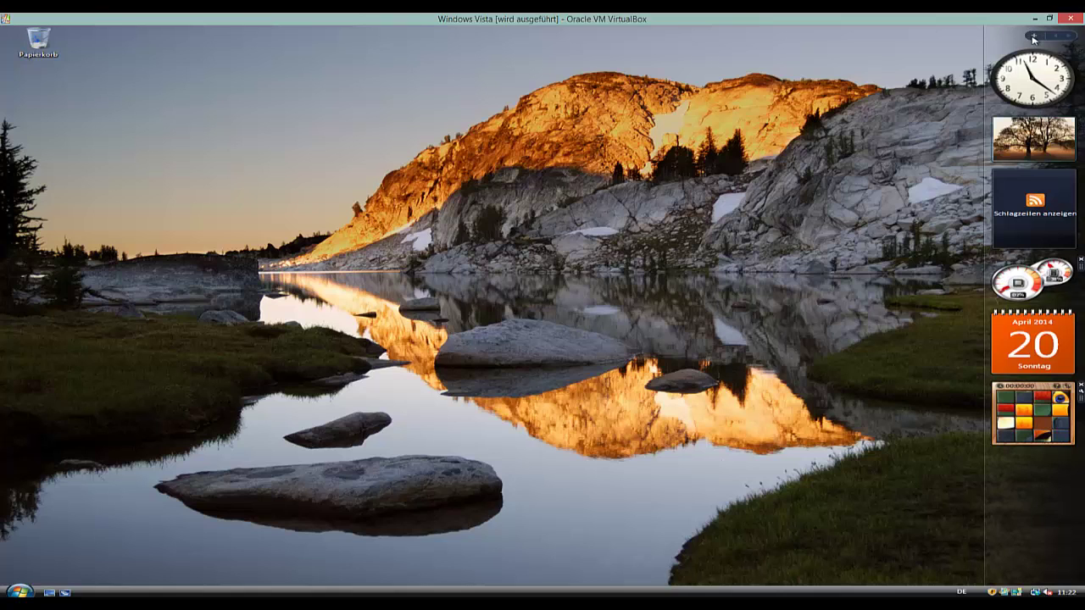
right_click(887, 120)
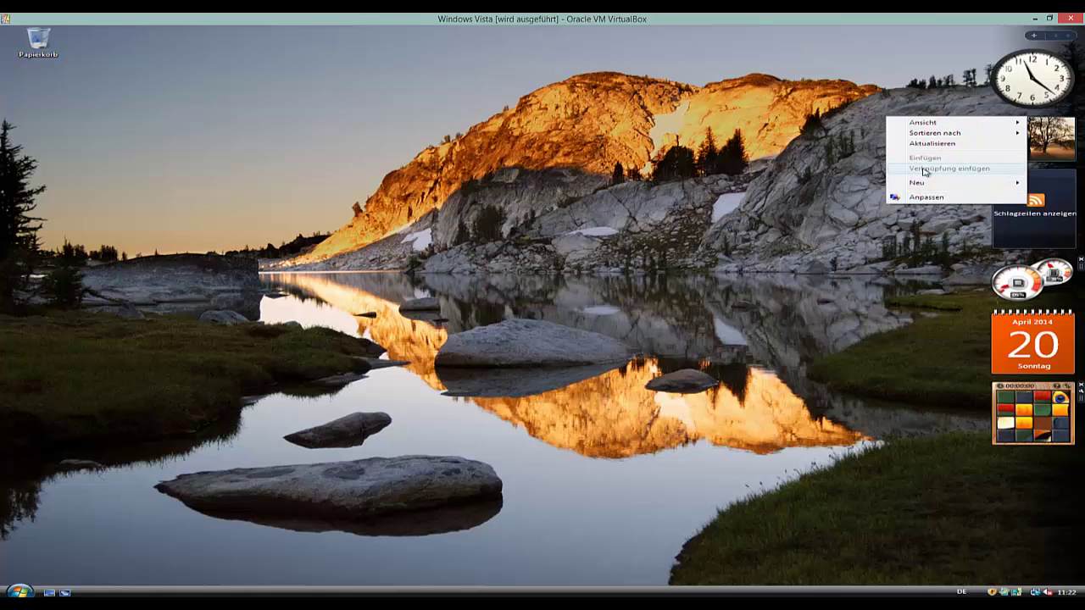
click(944, 312)
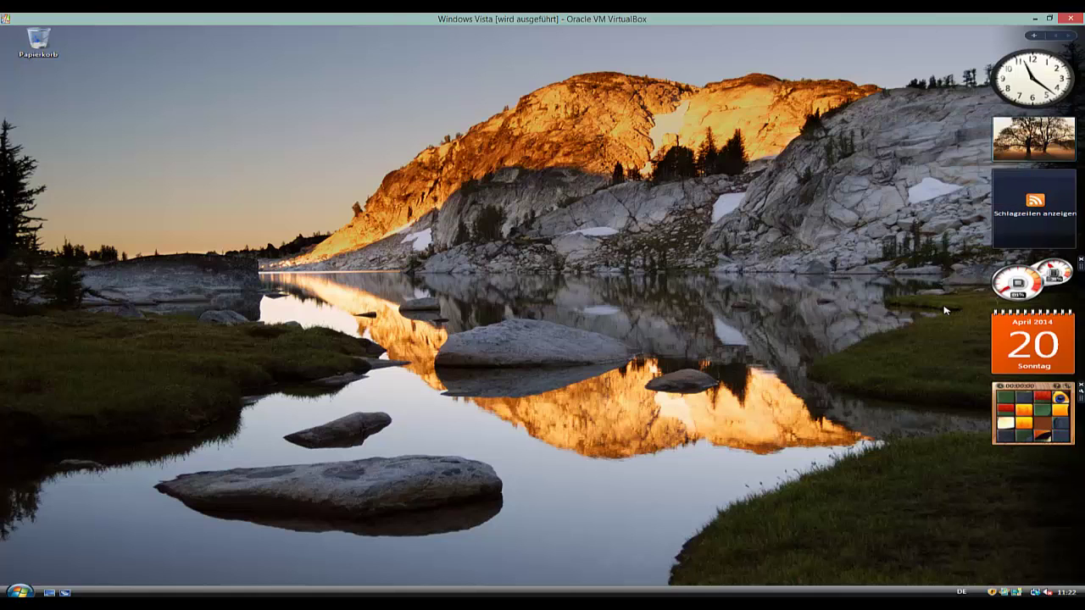
Step: Play the Bildpuzzle gadget in the sidebar, sliding its tiles through the empty space to rearrange the picture
click(1051, 416)
click(1061, 409)
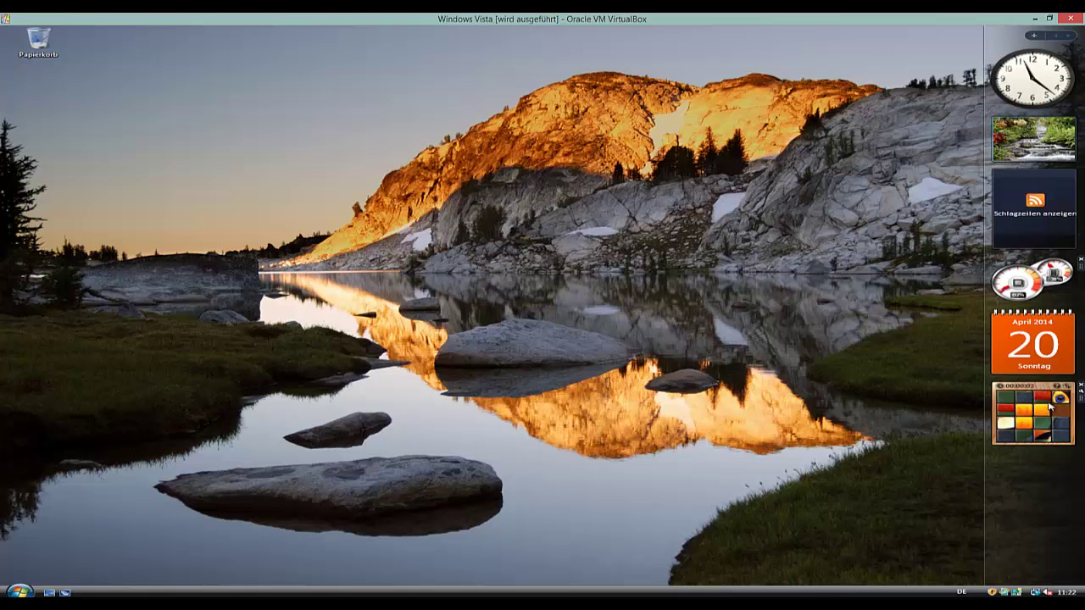
click(1061, 398)
click(1046, 400)
click(1042, 411)
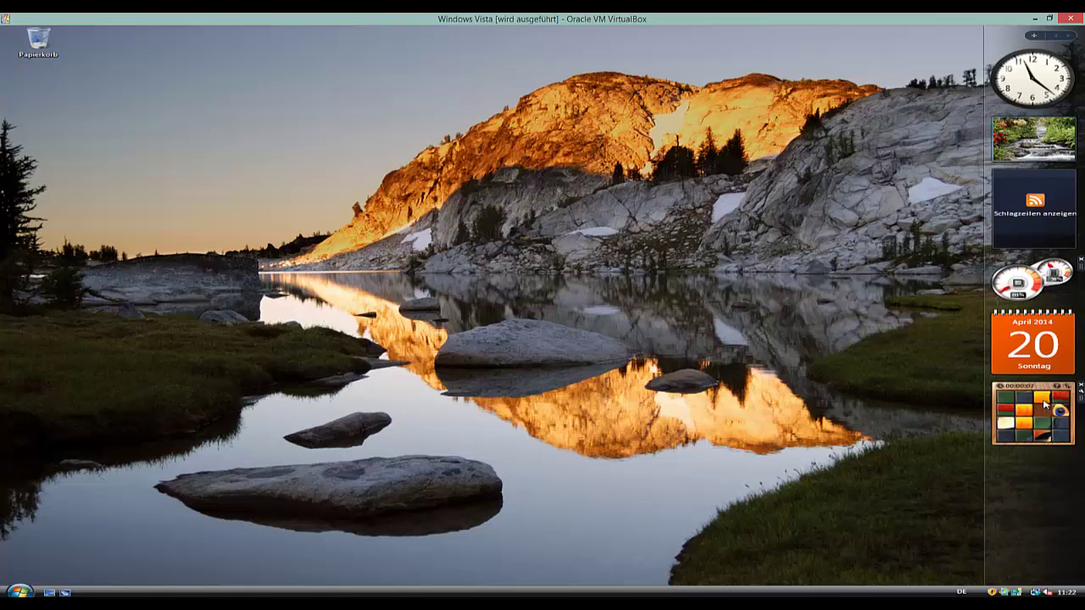
click(1060, 411)
click(1042, 412)
click(1035, 410)
click(1031, 422)
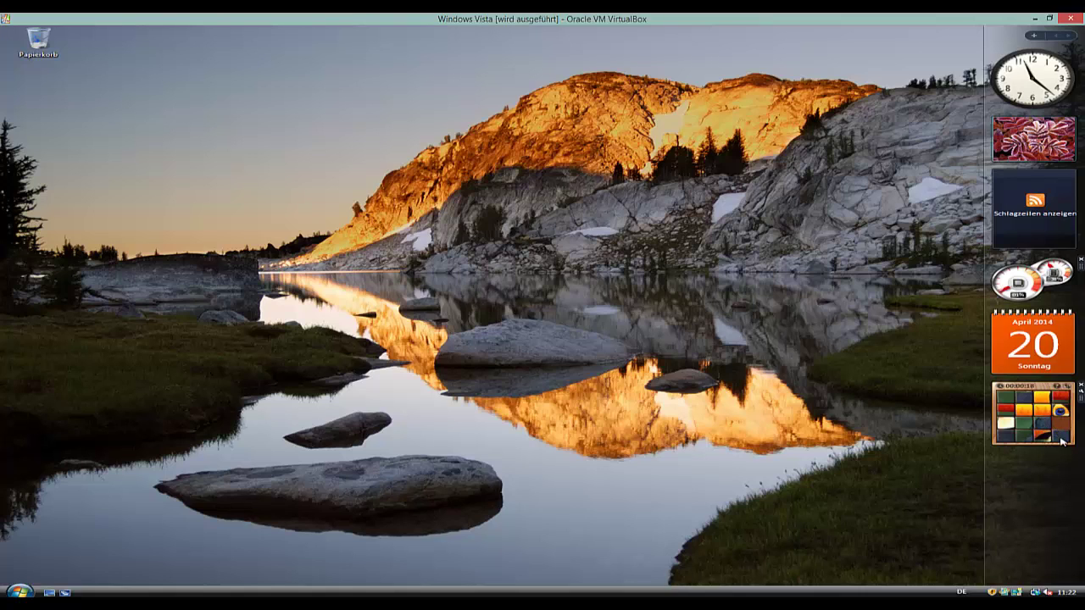
click(1044, 435)
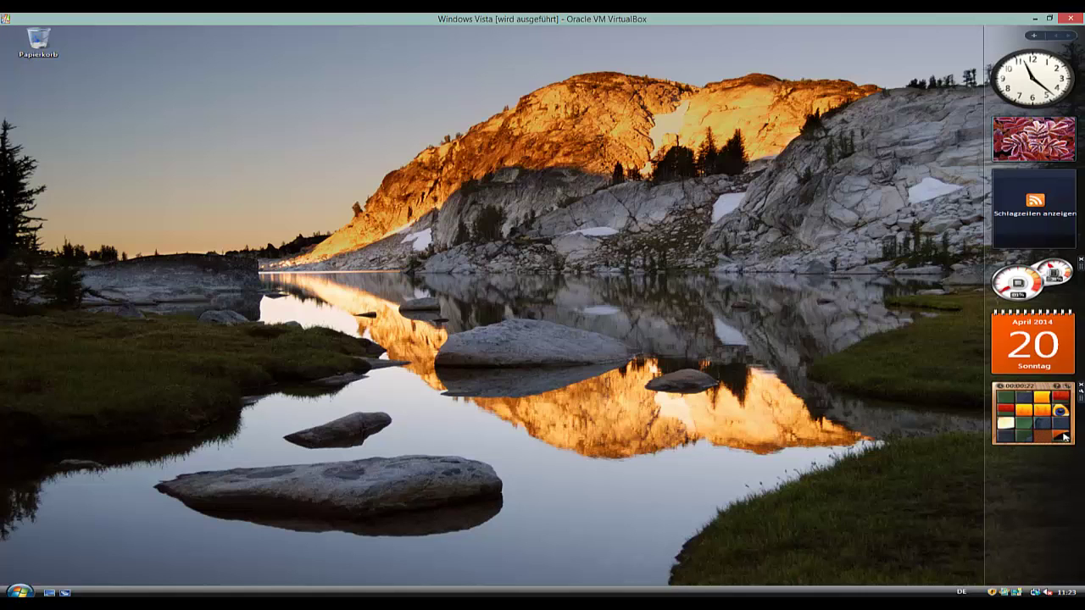
click(1063, 436)
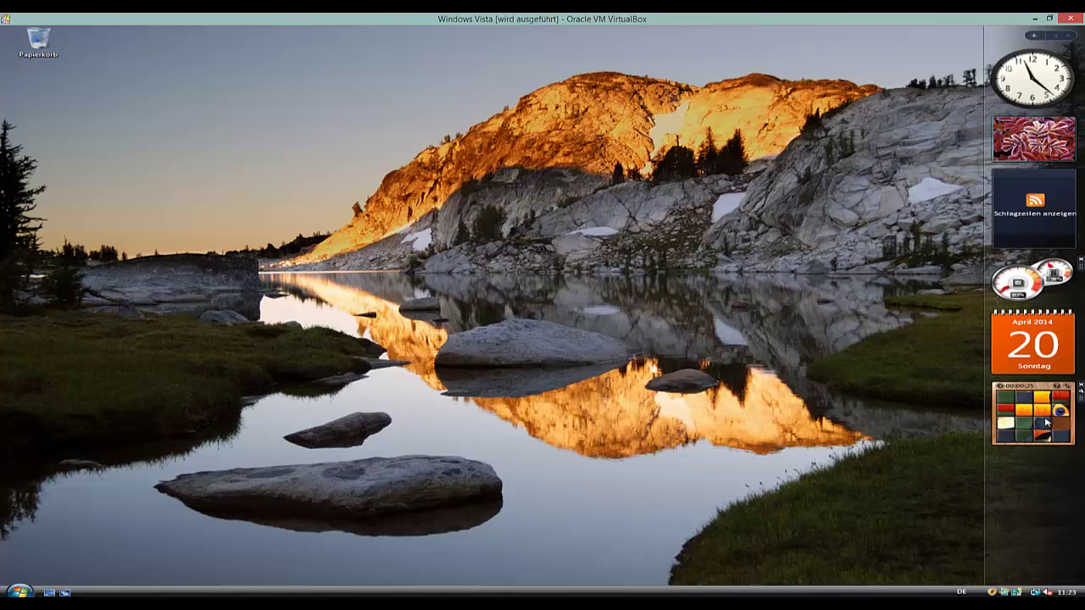
click(1059, 426)
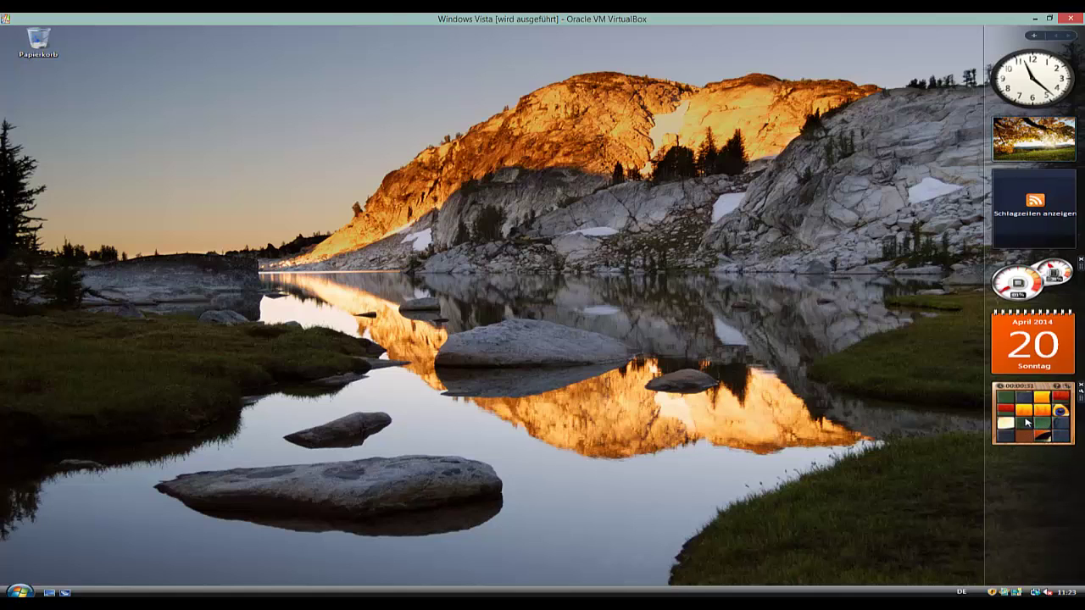
click(1034, 438)
click(1028, 436)
click(1021, 437)
click(1013, 429)
click(1008, 411)
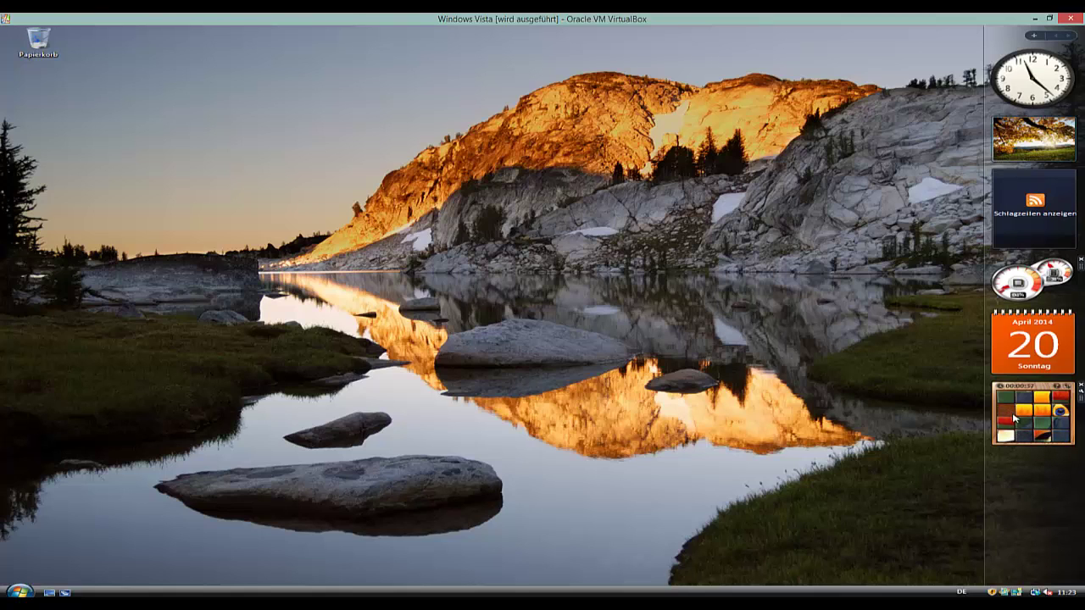
click(1006, 398)
click(1023, 397)
click(1037, 398)
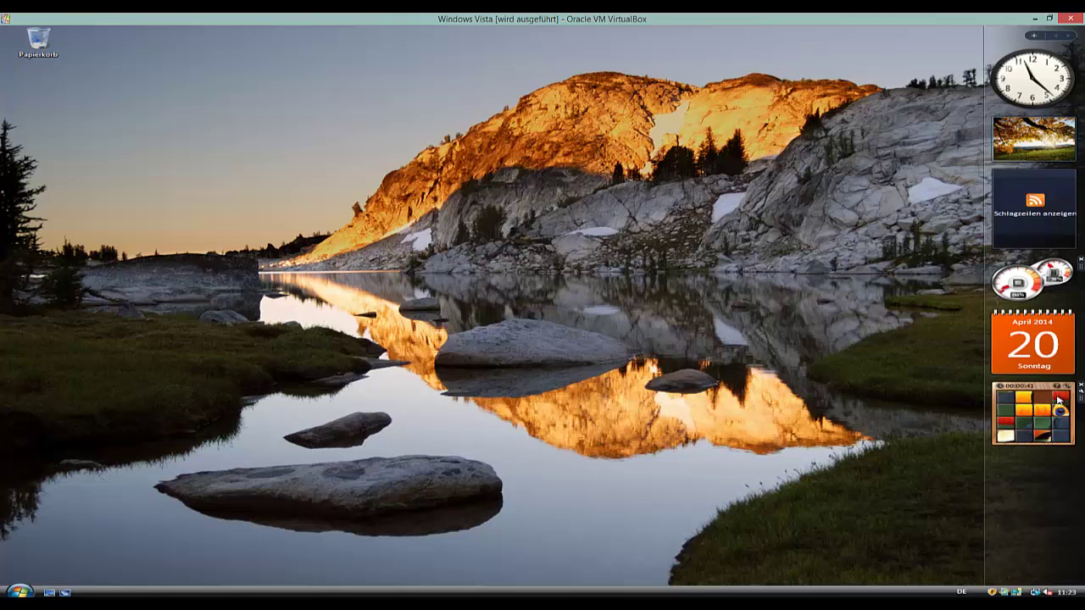
click(1047, 412)
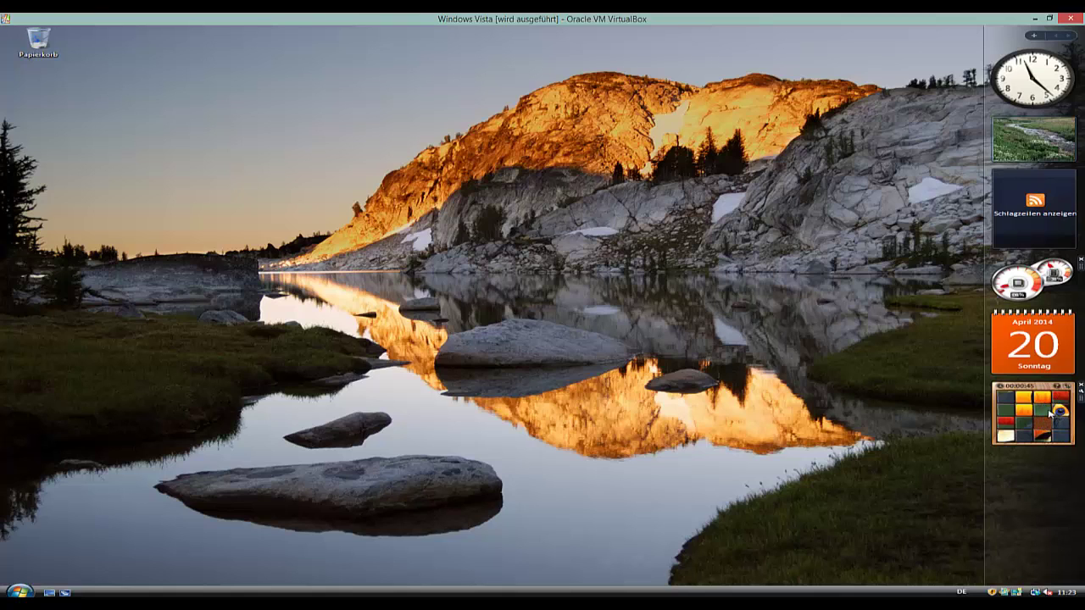
click(1041, 410)
click(1058, 411)
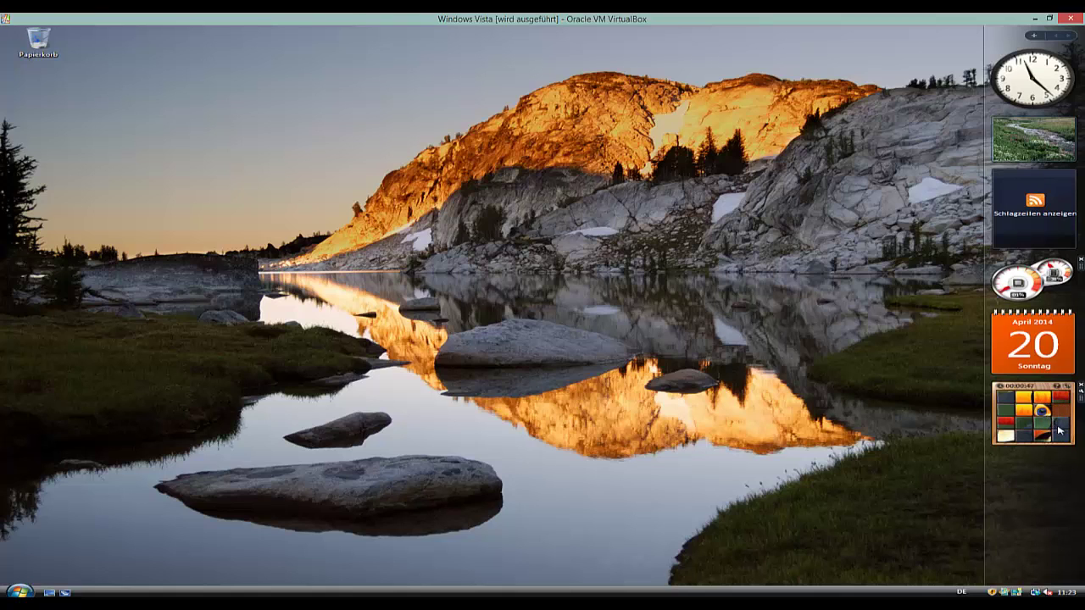
click(1059, 427)
click(1061, 439)
click(1044, 440)
click(1043, 424)
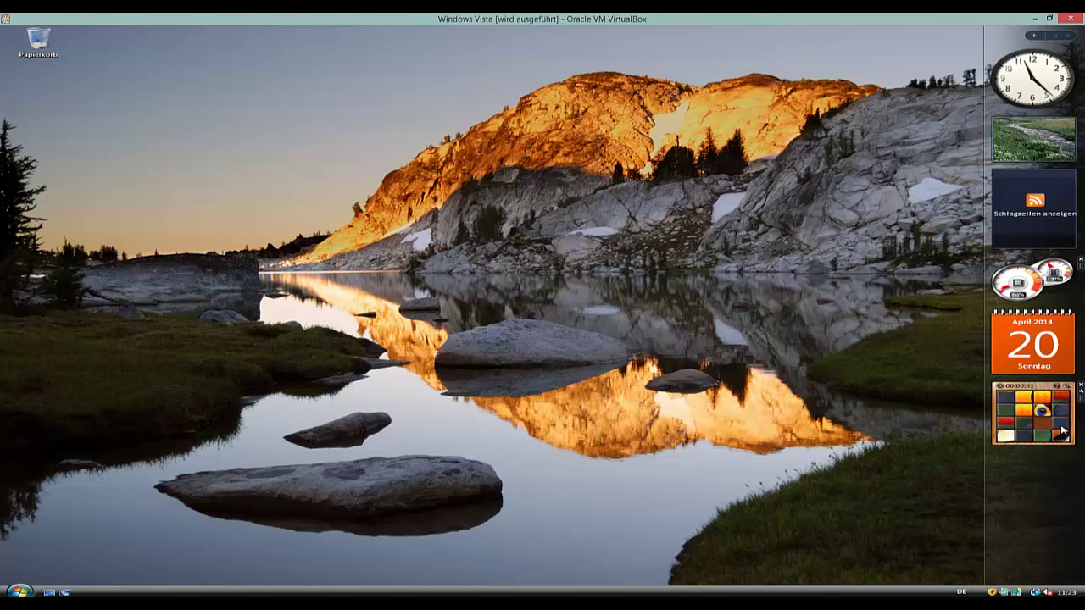
click(1051, 430)
click(1060, 436)
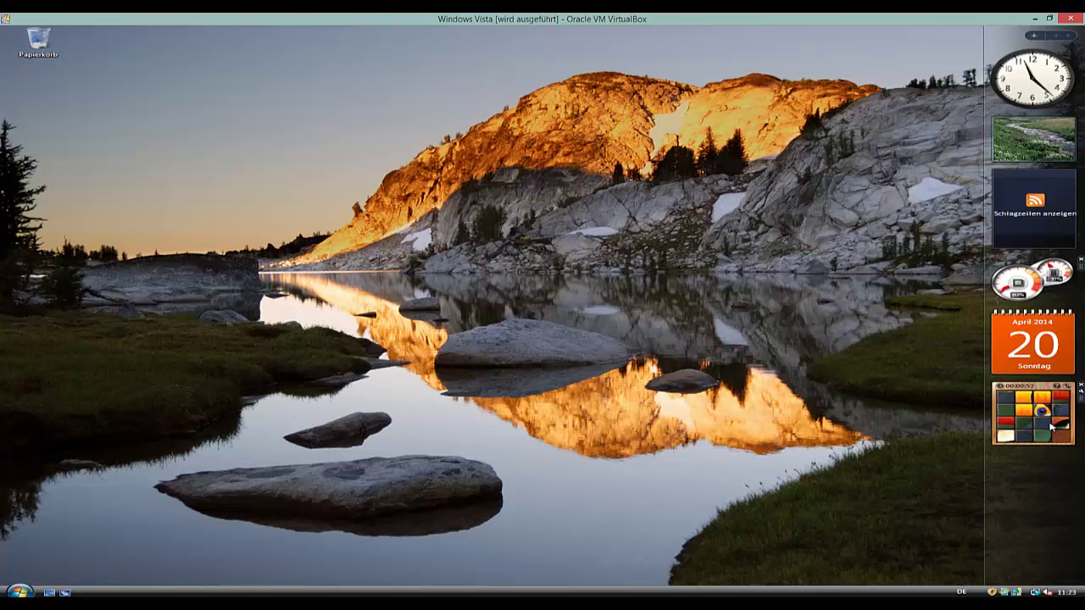
click(1051, 436)
click(1043, 423)
click(1051, 435)
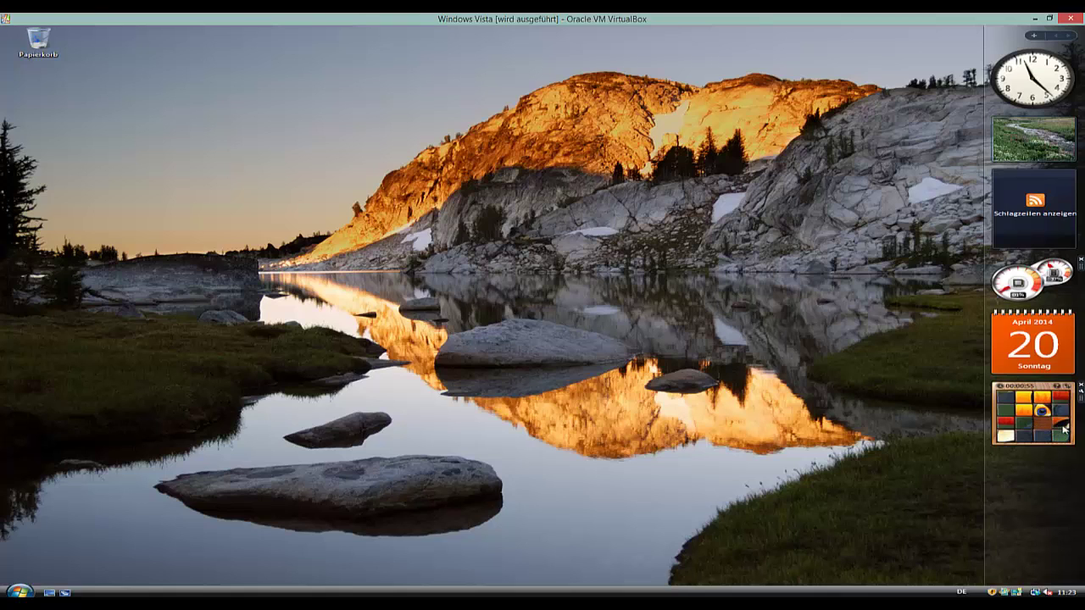
click(1048, 428)
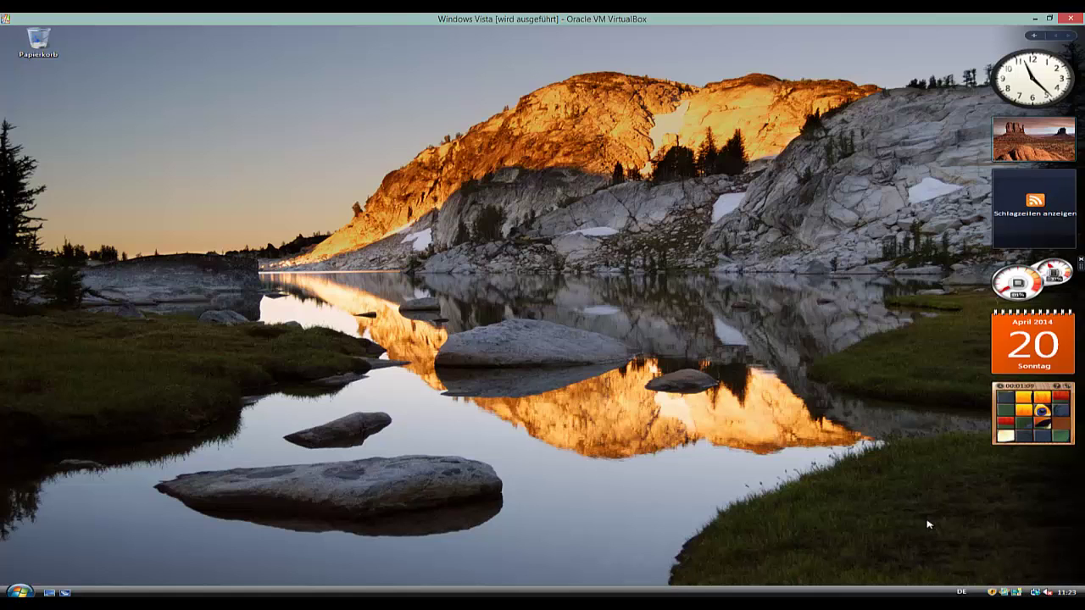
right_click(435, 390)
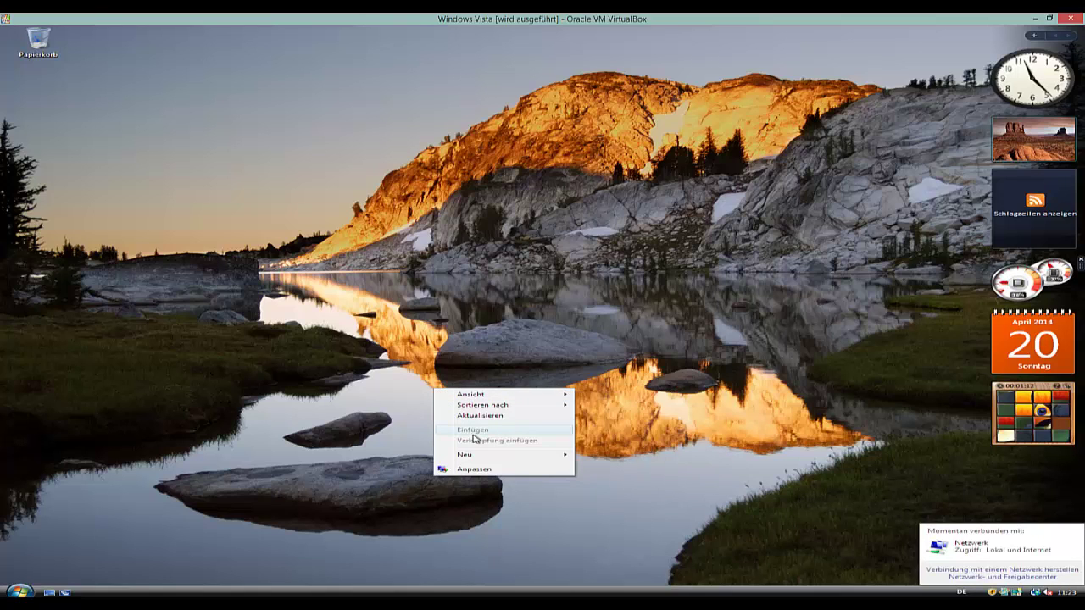
click(687, 455)
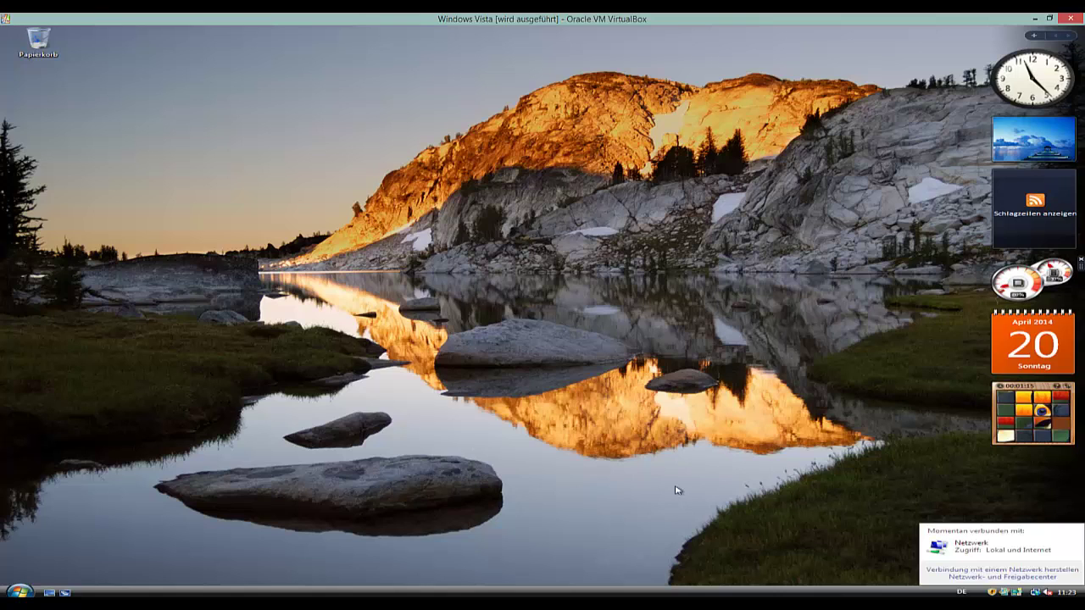
Step: Browse the list of all installed programs, try to start Windows DVD Maker and dismiss its message
click(19, 592)
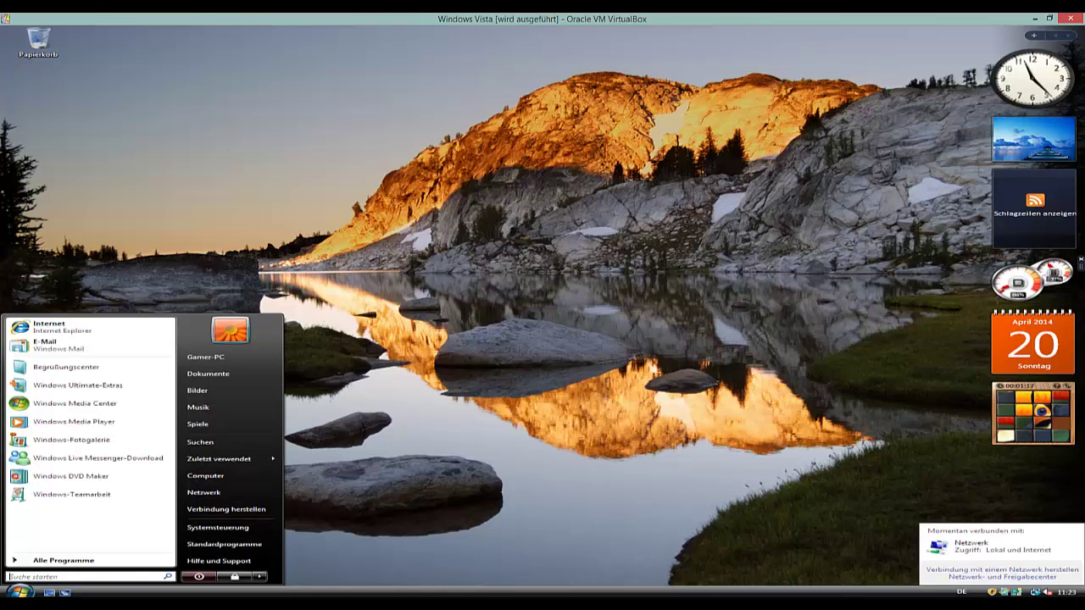
click(136, 562)
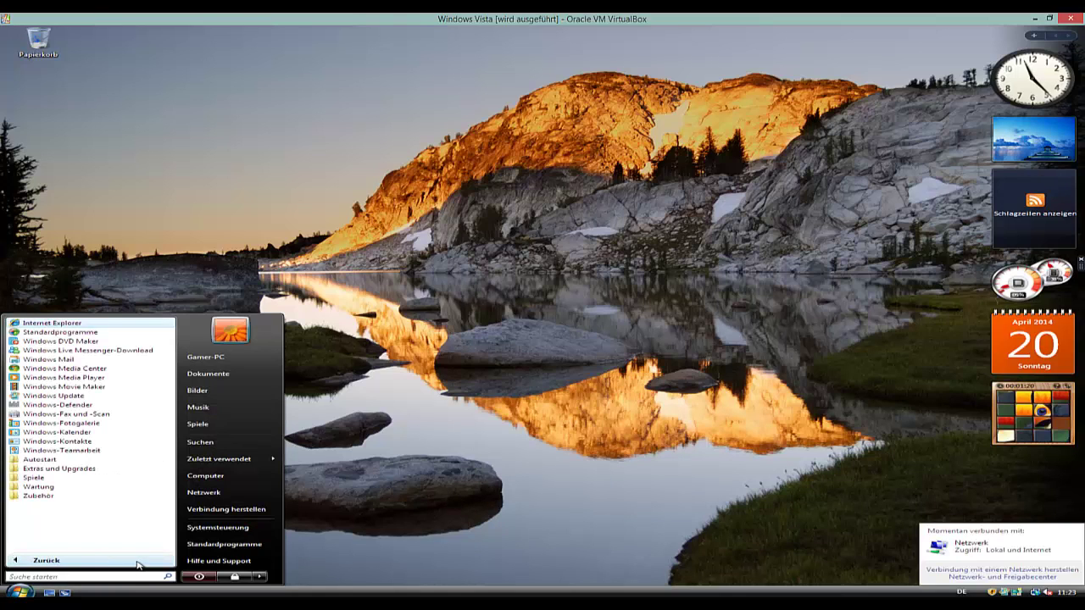
click(92, 460)
click(91, 460)
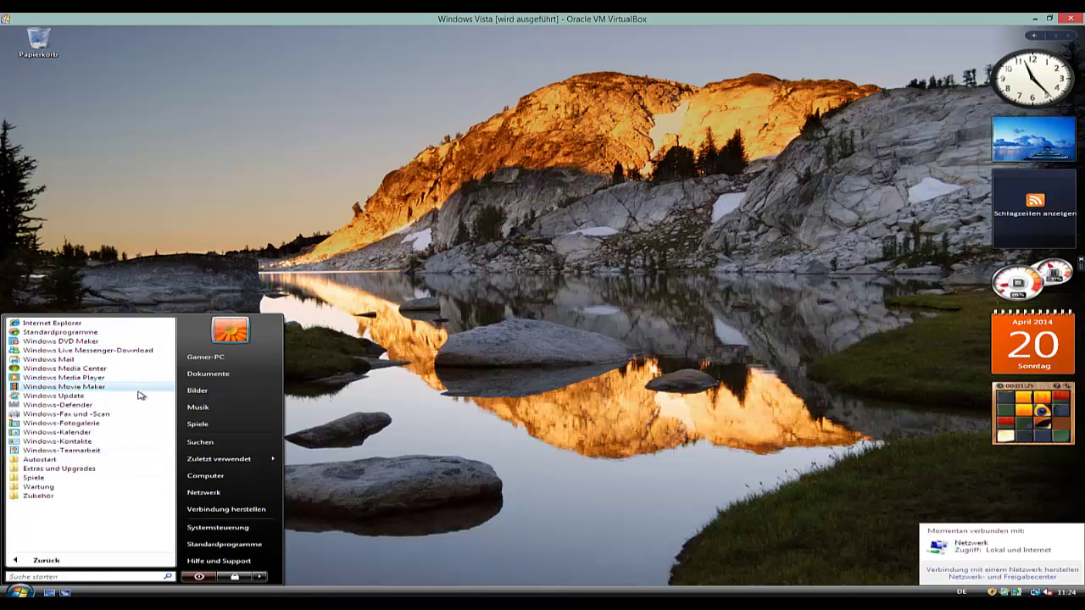
click(64, 341)
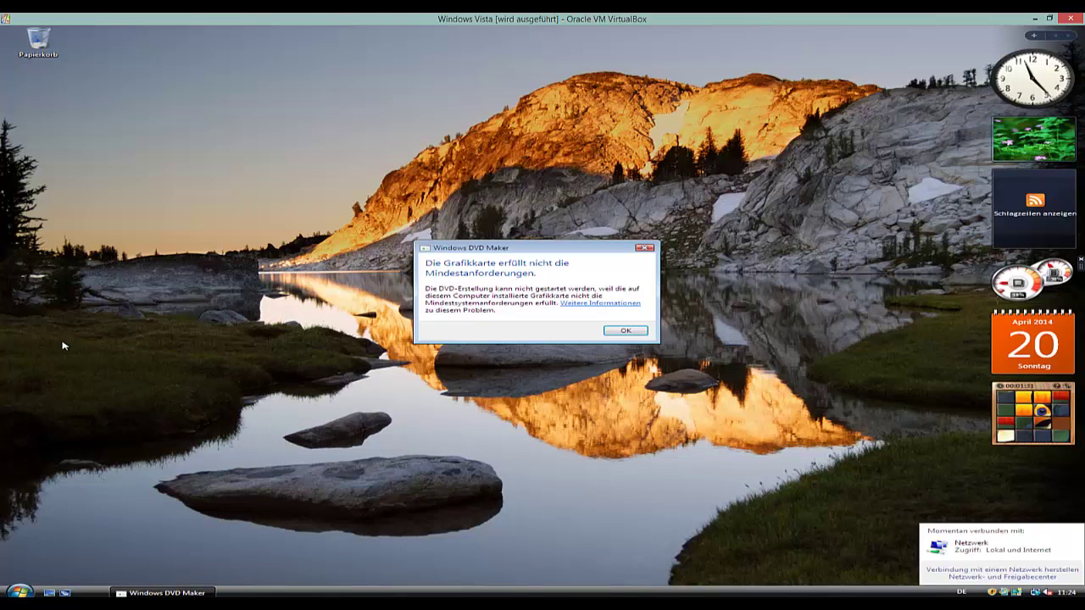
click(638, 332)
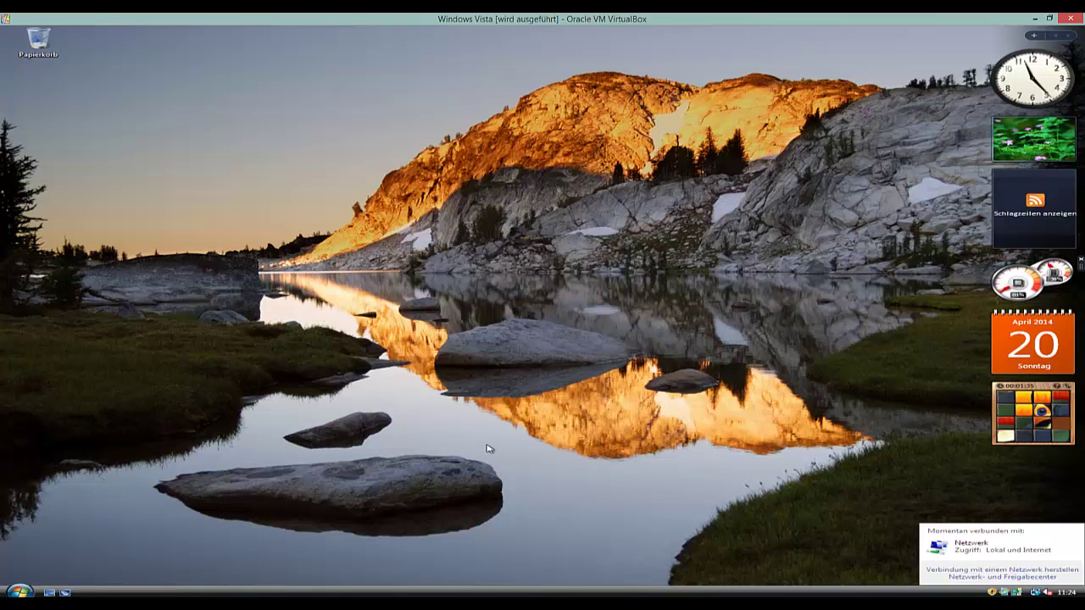
Step: Look at the device list in the Geräte-Manager under System und Wartung in a maximised Systemsteuerung, and close both windows
click(19, 590)
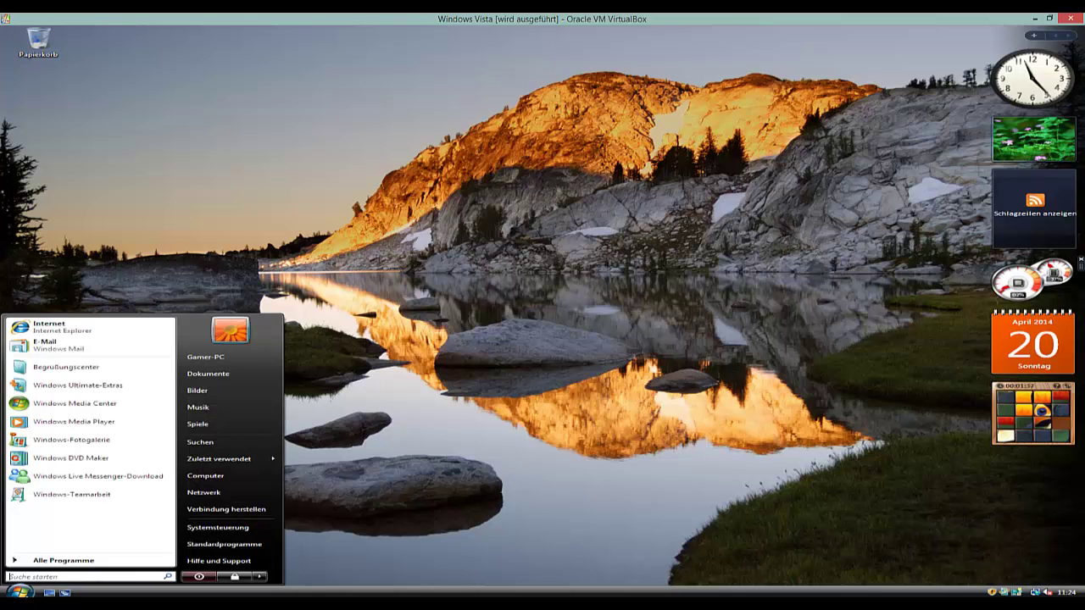
click(234, 532)
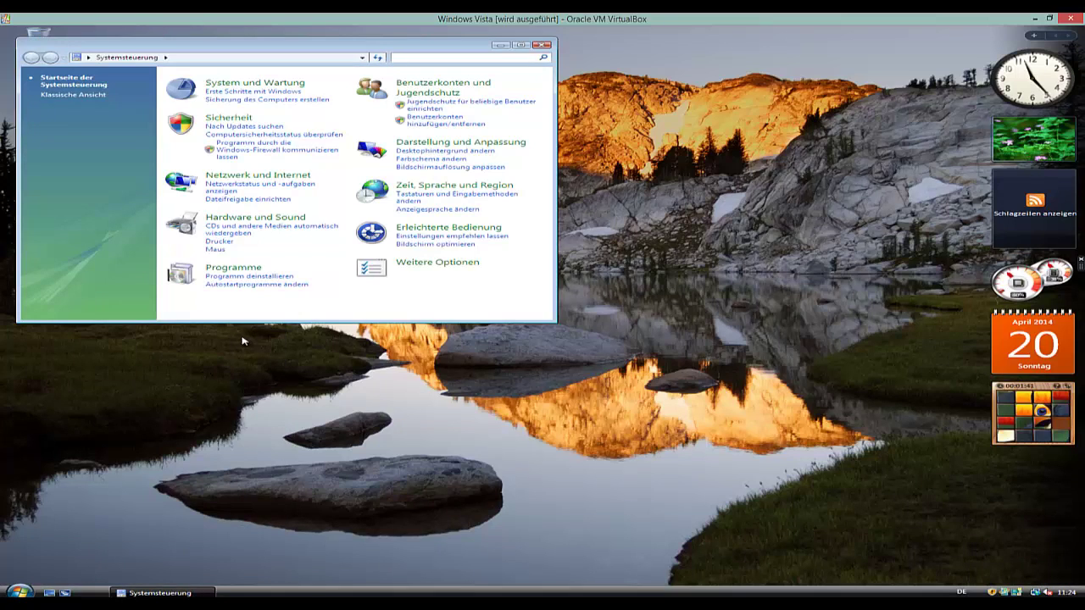
double_click(518, 44)
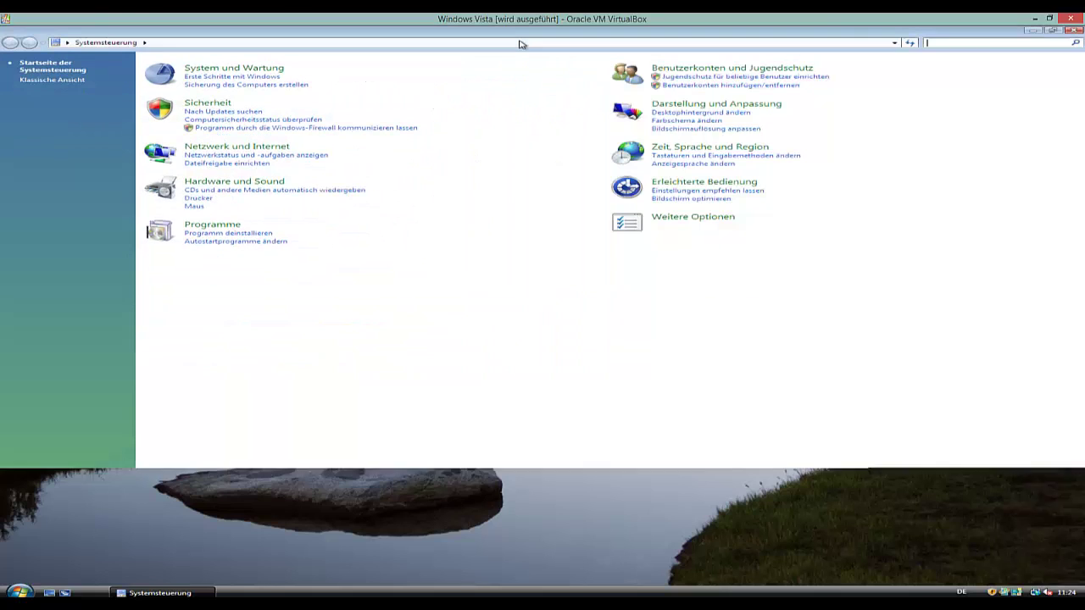
click(243, 69)
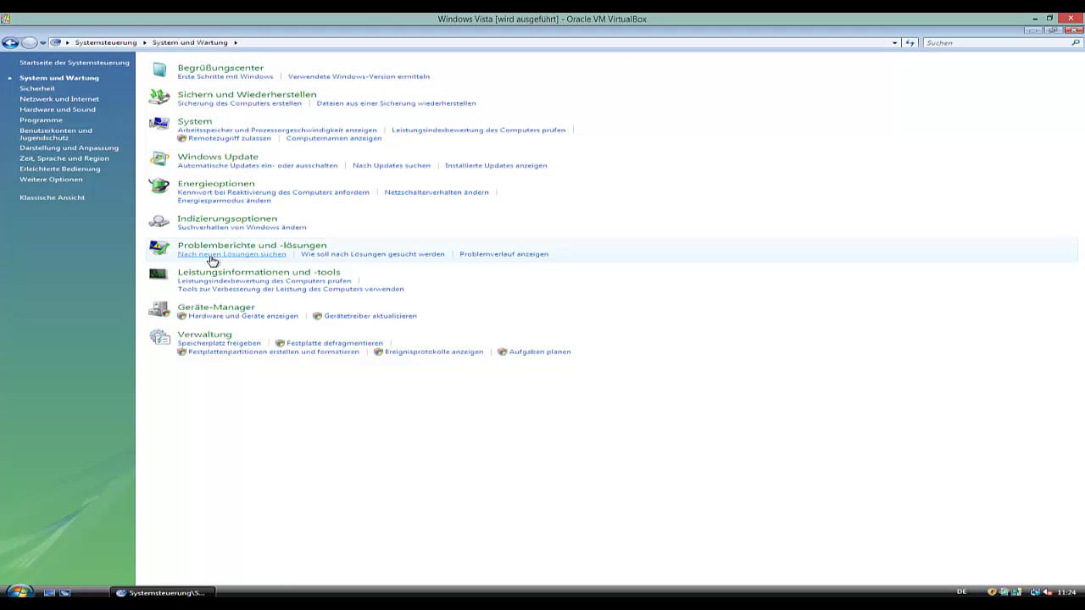
click(216, 308)
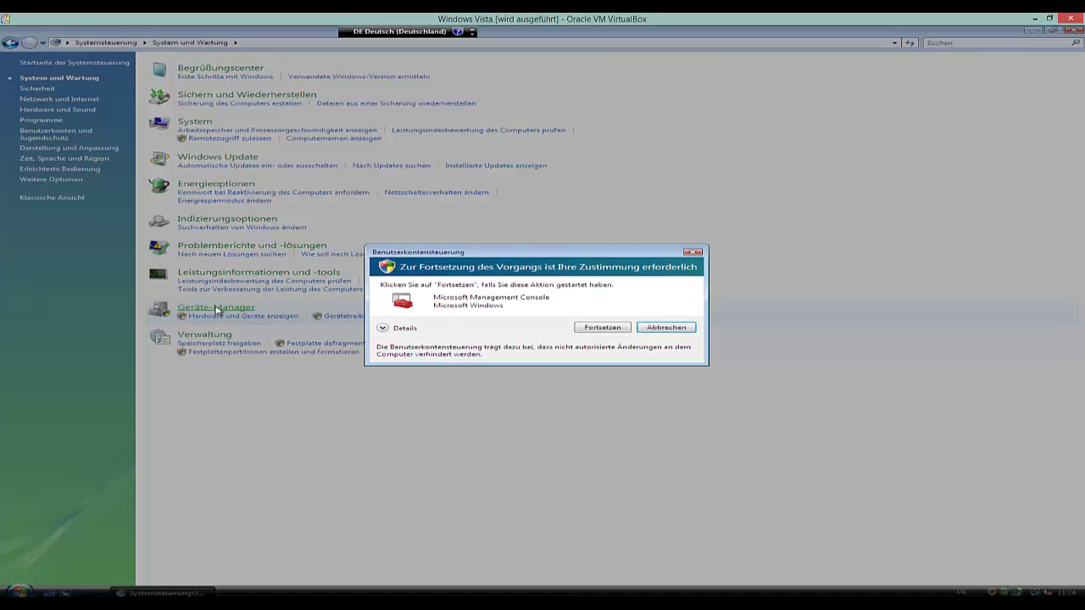
click(595, 328)
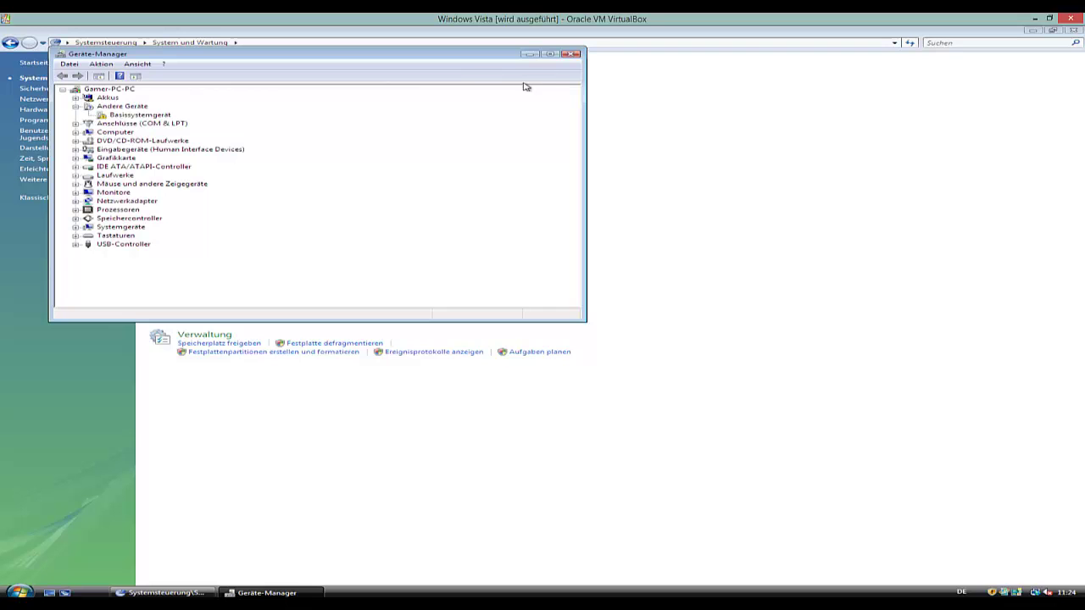
click(573, 57)
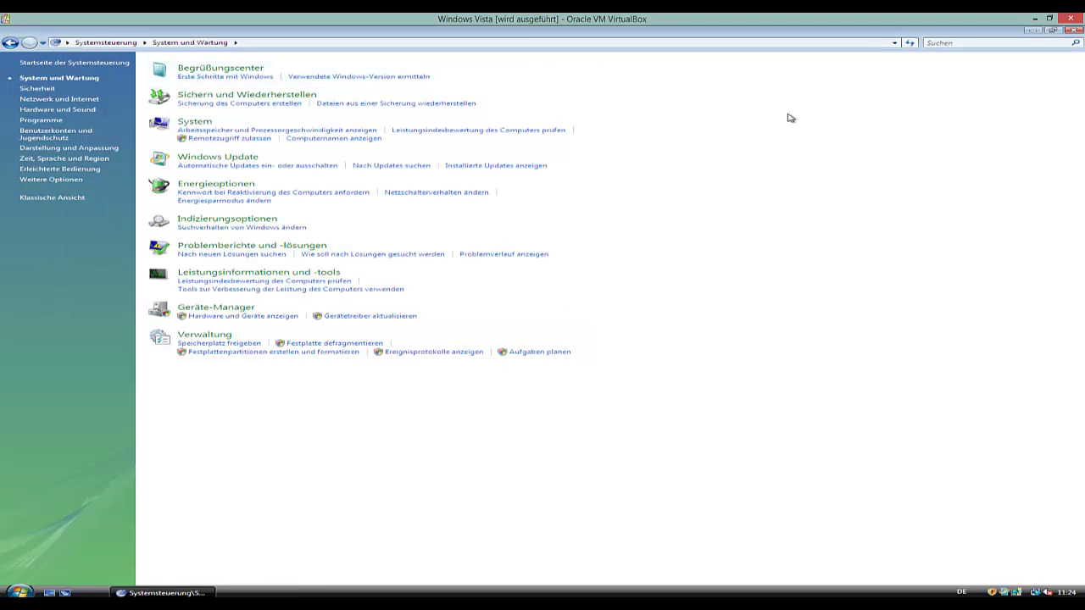
click(1073, 30)
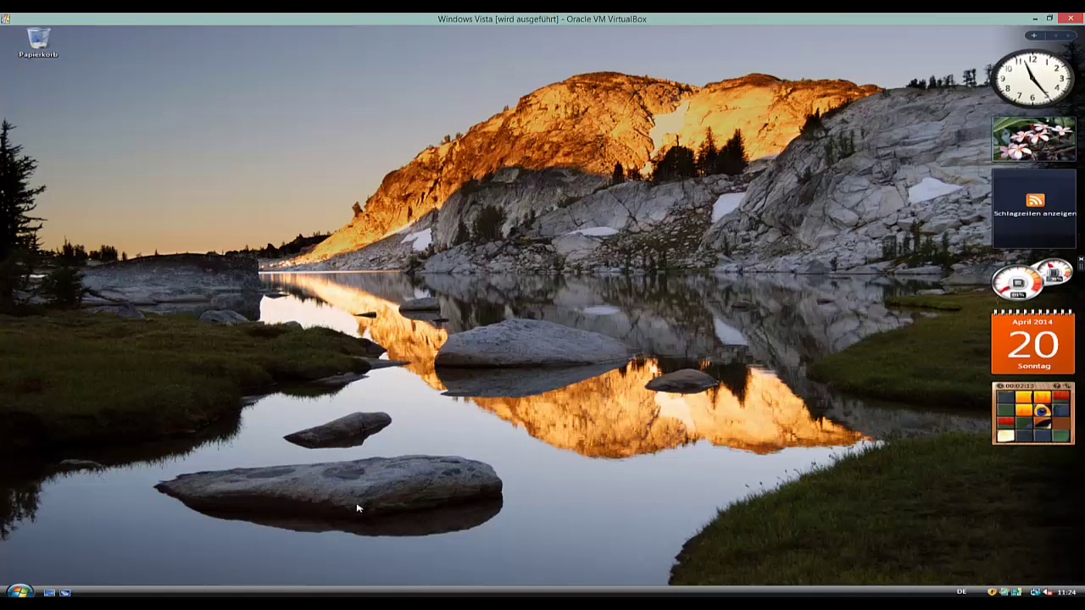
Step: Shut down the Windows Vista guest system and switch to the Oracle VM VirtualBox Manager
click(18, 591)
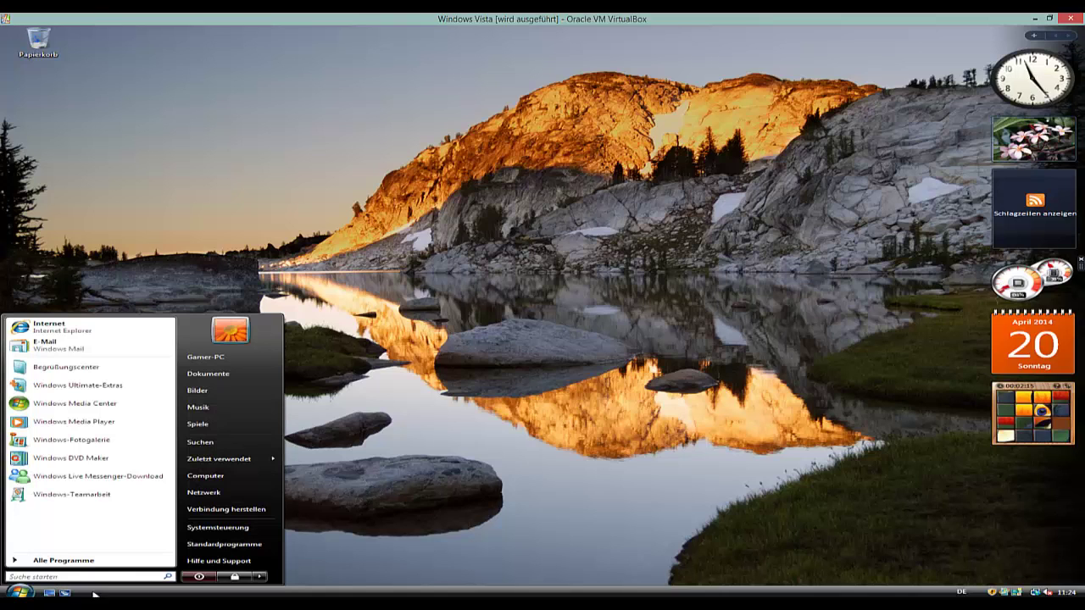
click(255, 581)
click(256, 579)
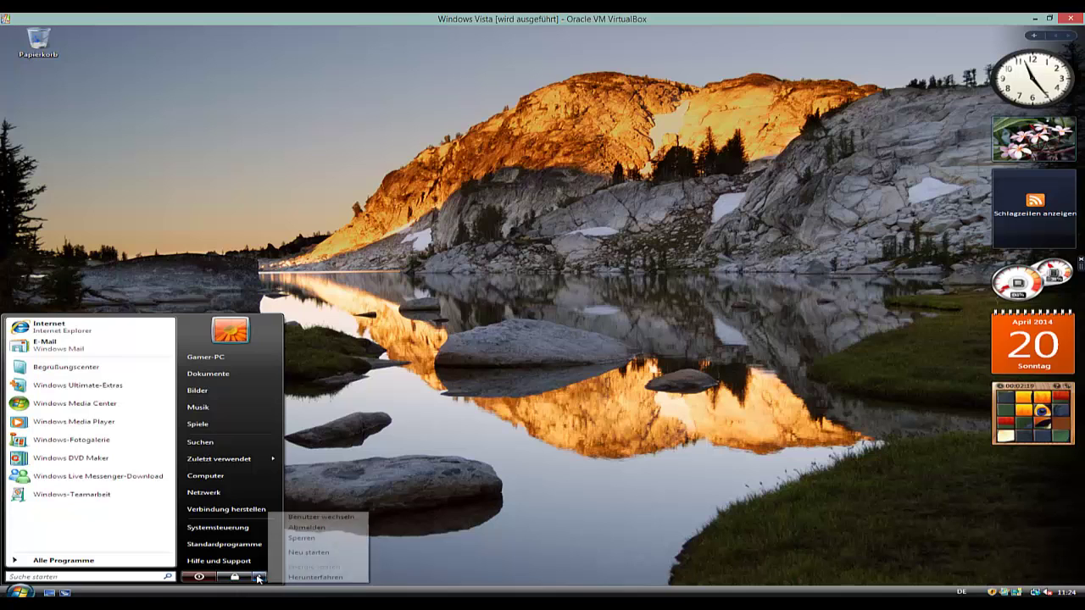
click(305, 578)
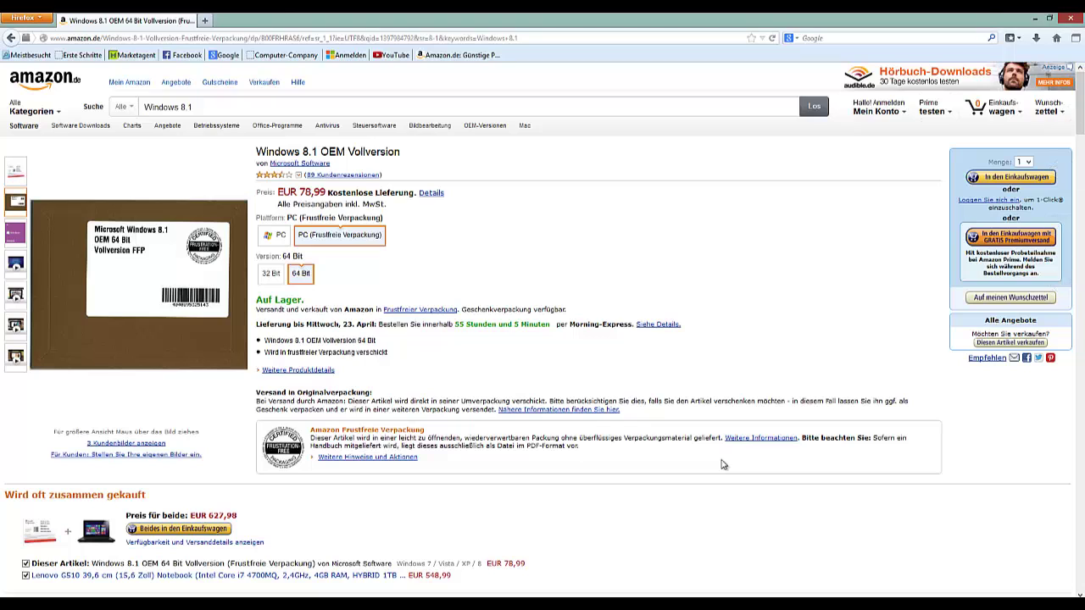
key(alt+Tab)
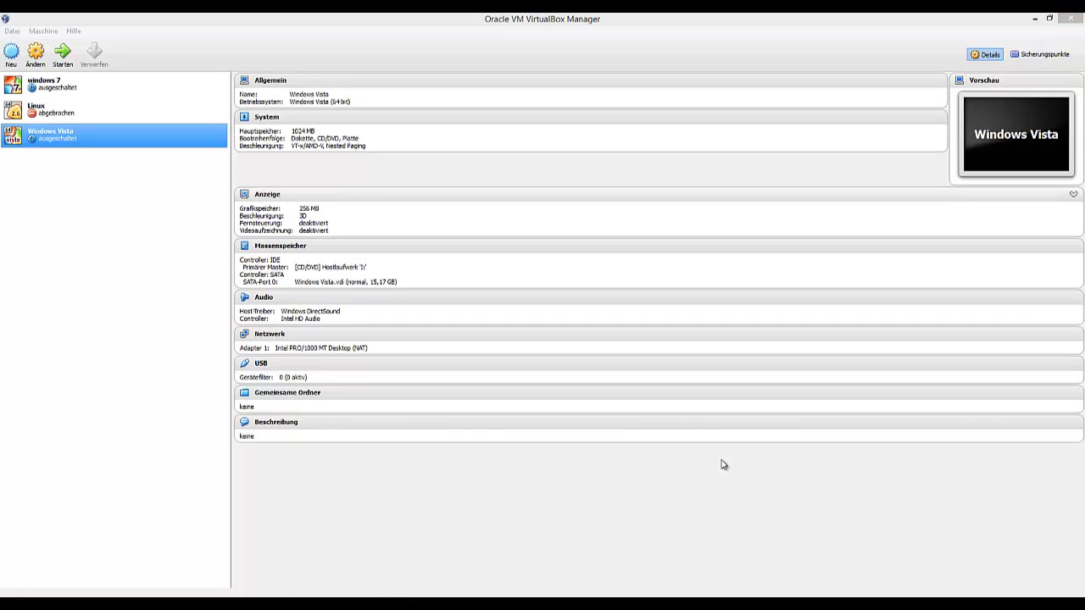